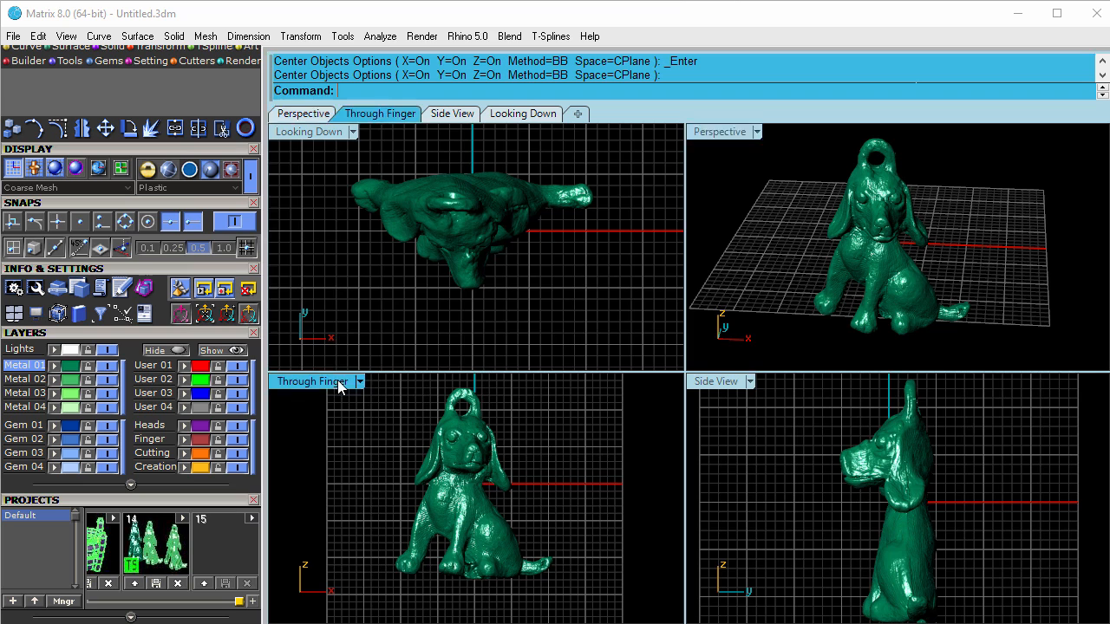
Step: Maximize the Through Finger viewport and frame the whole dog mesh in it
{"action": "double_click", "coordinate": [339, 382]}
{"action": "scroll", "coordinate": [661, 374], "scroll_direction": "up", "scroll_amount": 4}
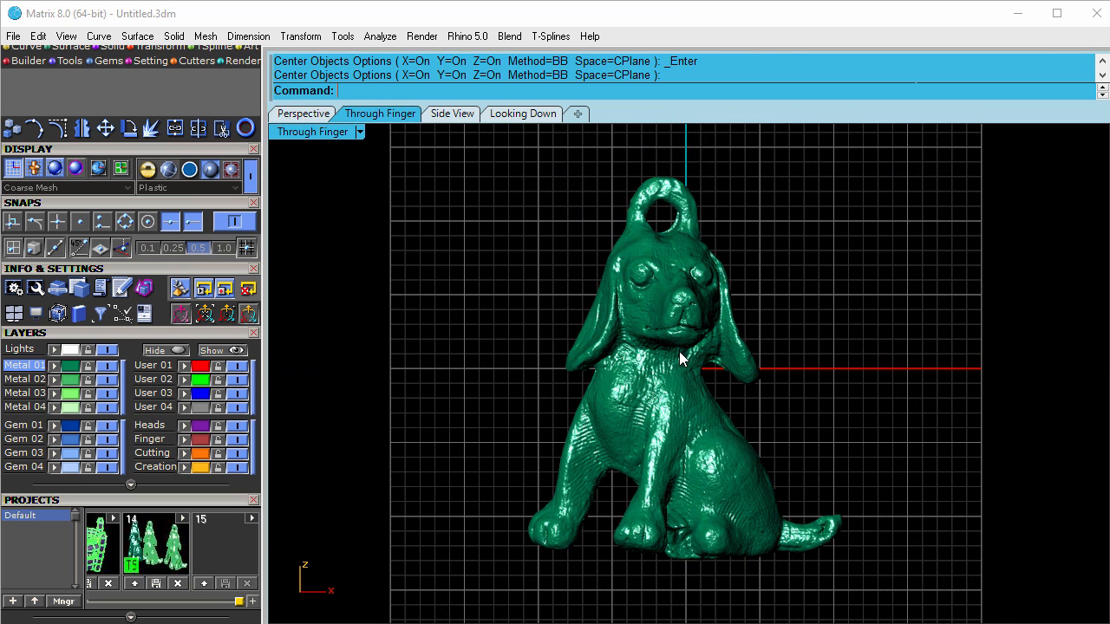
{"action": "right_click_drag", "start_coordinate": [692, 380], "coordinate": [671, 377]}
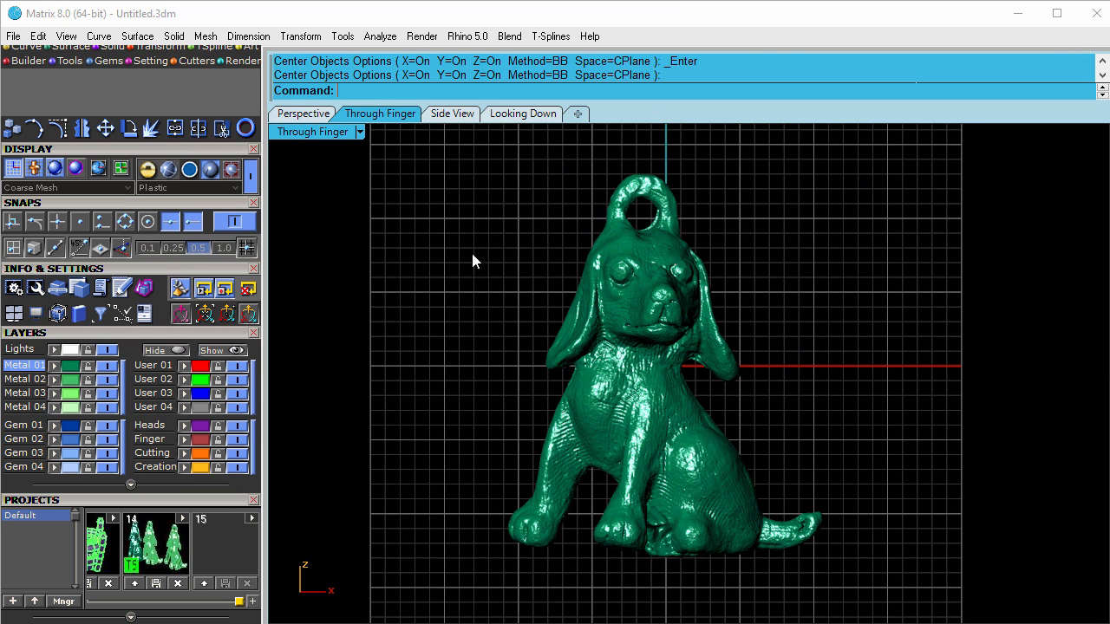
Step: Display the dog mesh as wireframe, examine its mesh density around the head and hanging loop, and restore the shaded display
{"action": "left_click", "coordinate": [251, 177]}
{"action": "scroll", "coordinate": [695, 246], "scroll_direction": "up", "scroll_amount": 10}
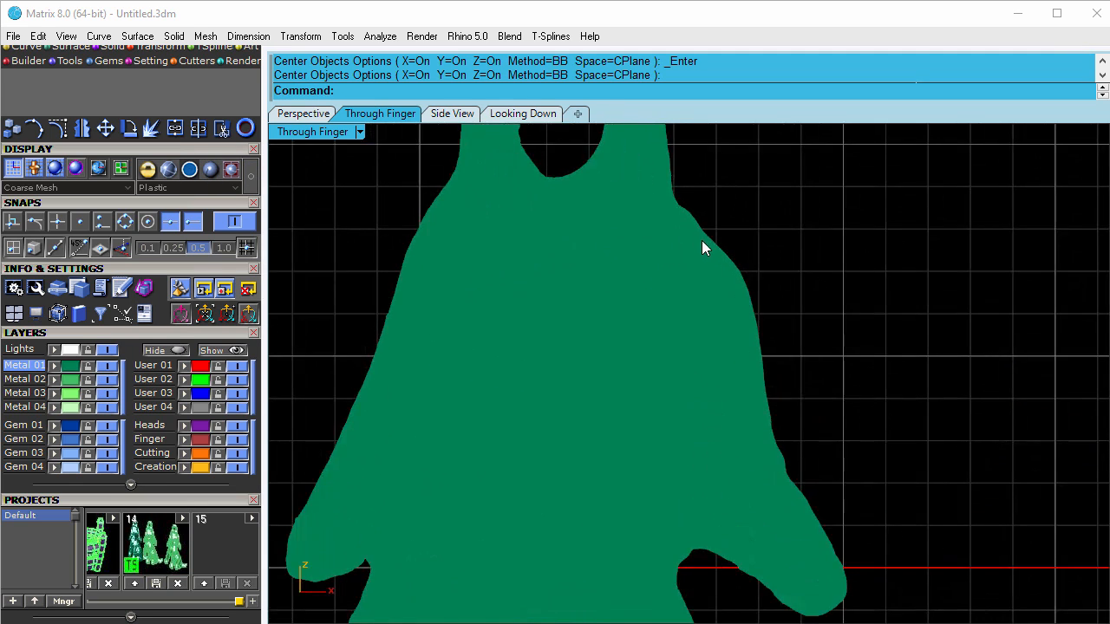
{"action": "scroll", "coordinate": [658, 239], "scroll_direction": "up", "scroll_amount": 5}
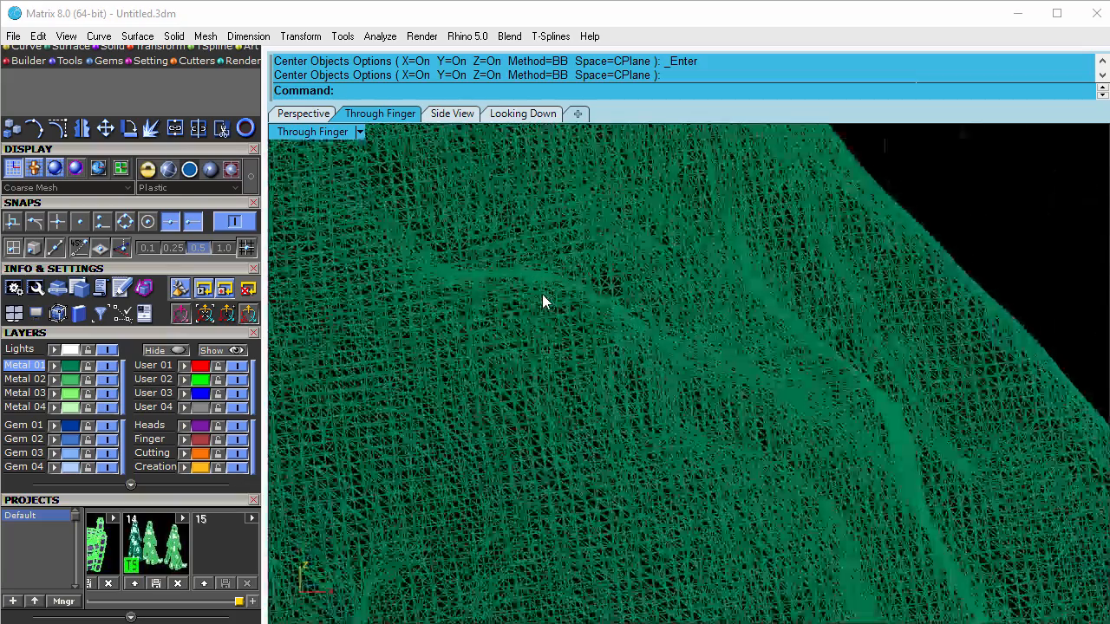
{"action": "scroll", "coordinate": [545, 330], "scroll_direction": "down", "scroll_amount": 3}
{"action": "right_click_drag", "start_coordinate": [548, 330], "coordinate": [786, 396]}
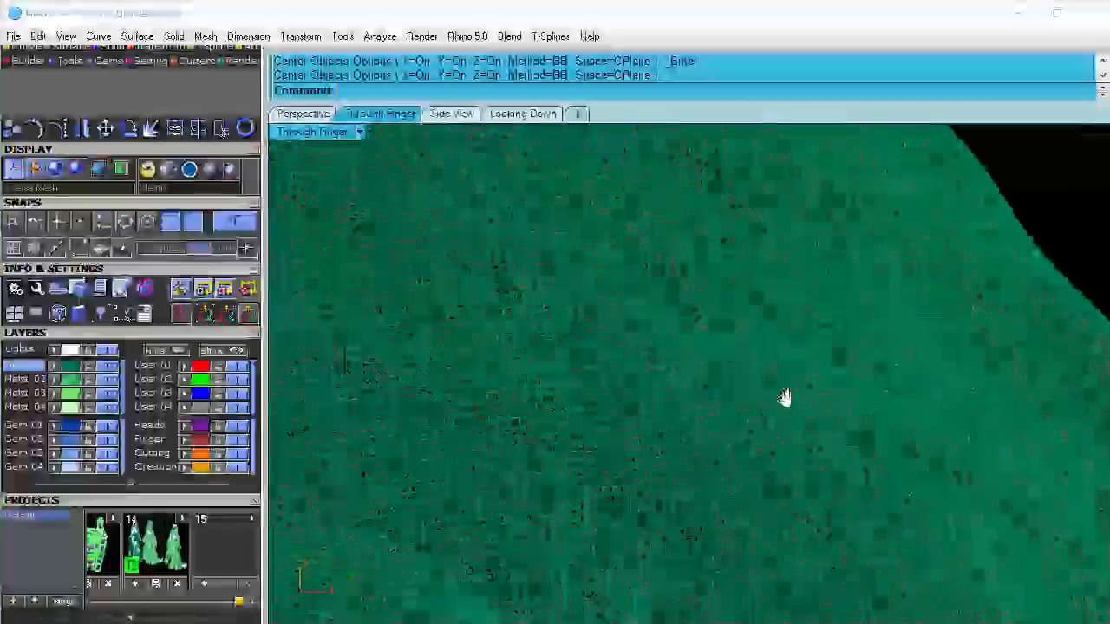
{"action": "scroll", "coordinate": [613, 328], "scroll_direction": "down", "scroll_amount": 2}
{"action": "right_click_drag", "start_coordinate": [611, 334], "coordinate": [731, 421]}
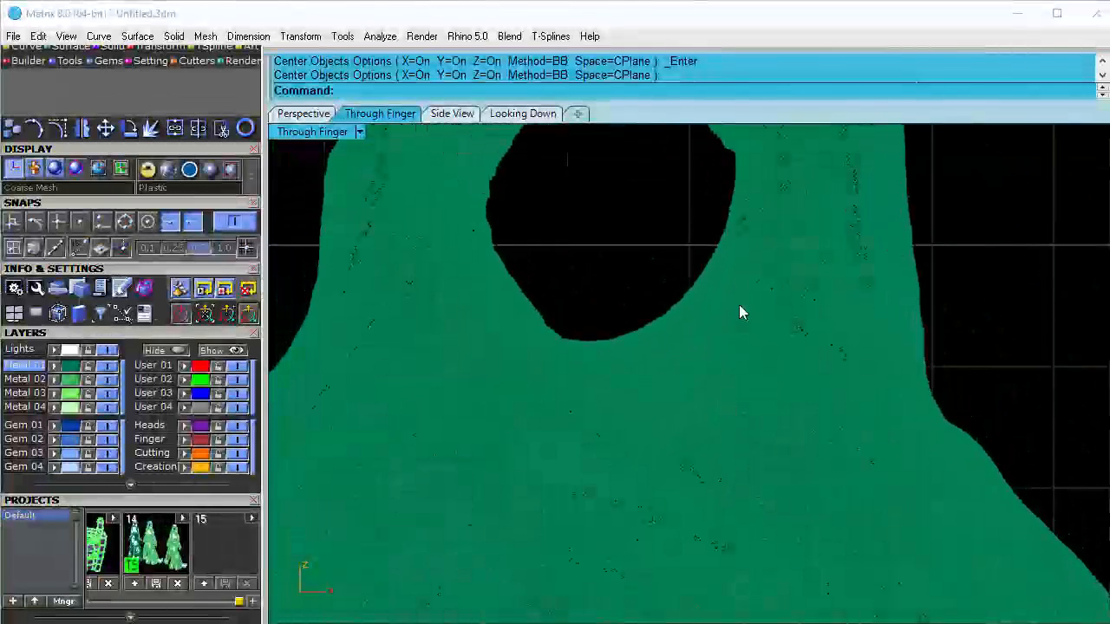
{"action": "right_click_drag", "start_coordinate": [747, 299], "coordinate": [750, 446]}
{"action": "scroll", "coordinate": [734, 280], "scroll_direction": "up", "scroll_amount": 3}
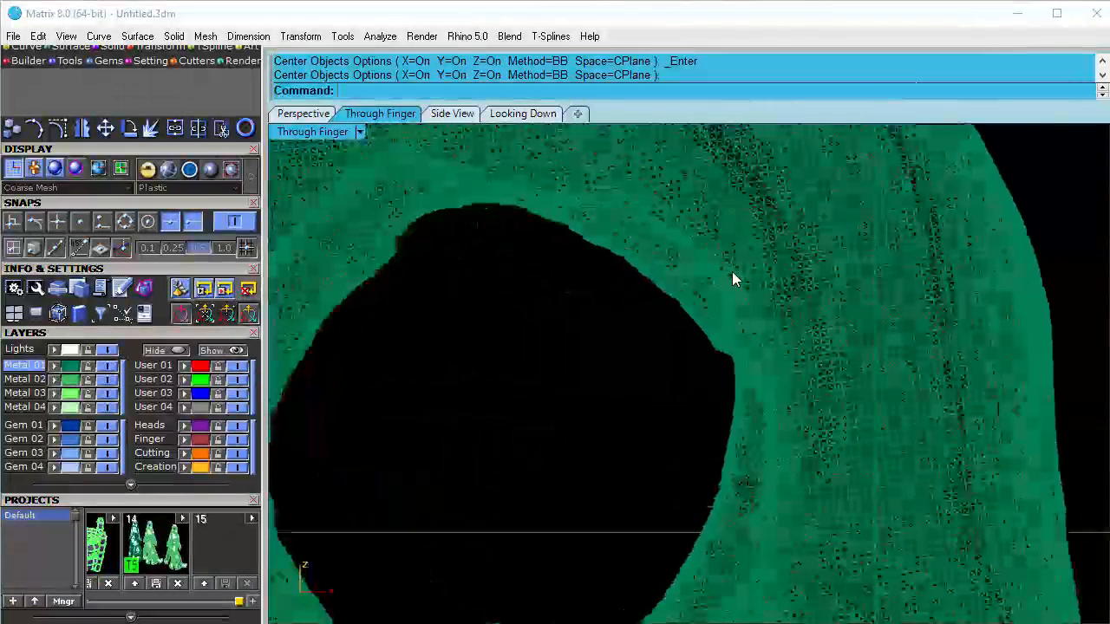
{"action": "scroll", "coordinate": [731, 280], "scroll_direction": "down", "scroll_amount": 4}
{"action": "scroll", "coordinate": [729, 280], "scroll_direction": "down", "scroll_amount": 2}
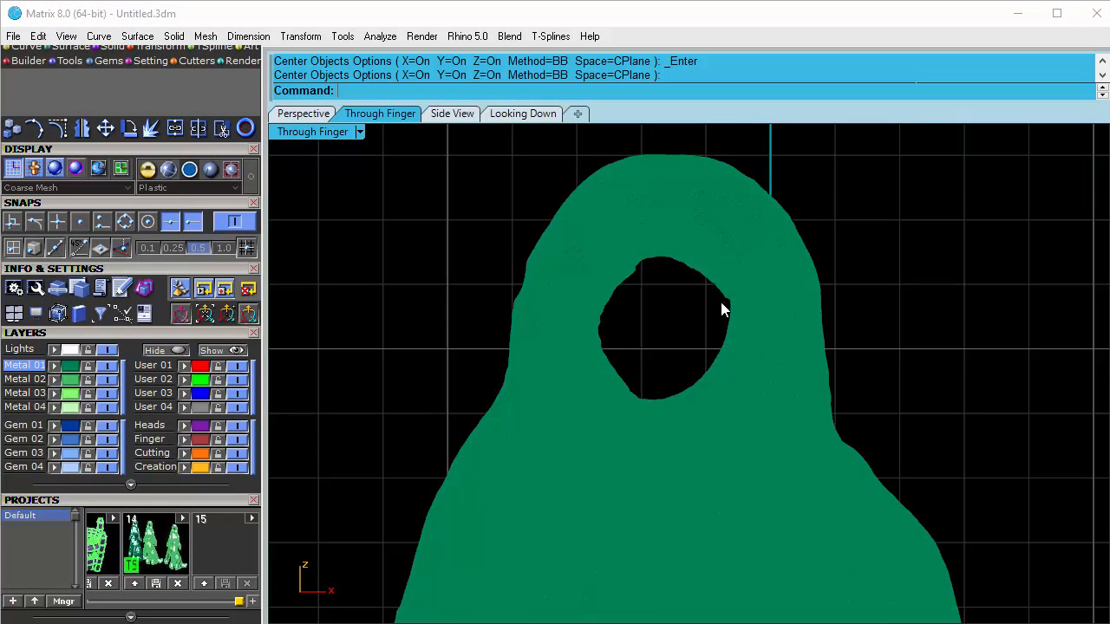
{"action": "scroll", "coordinate": [721, 302], "scroll_direction": "down", "scroll_amount": 4}
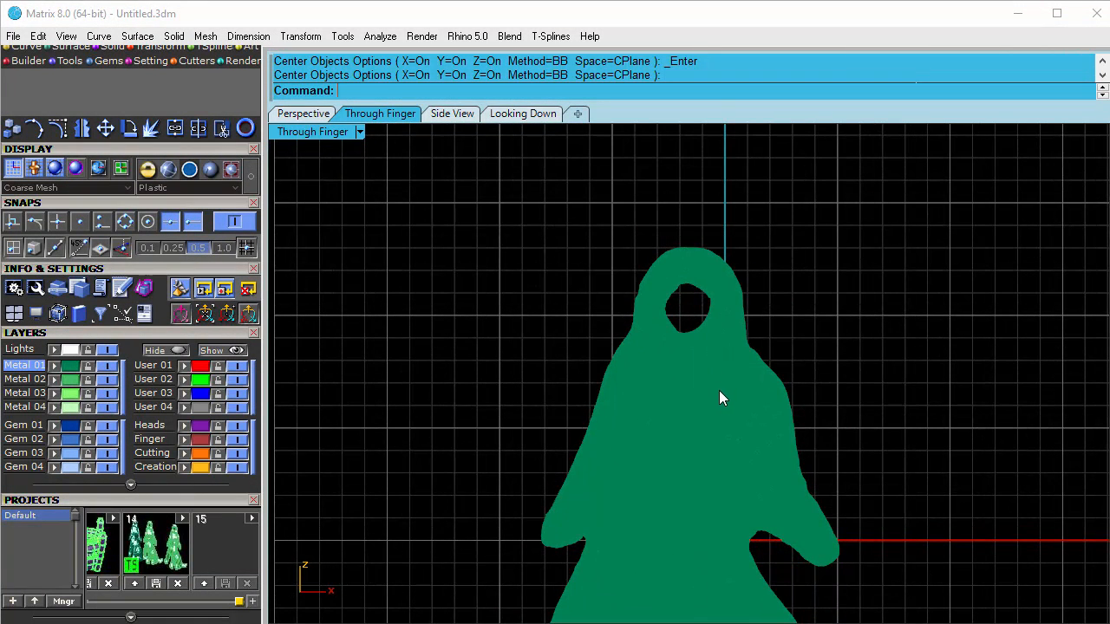
{"action": "right_click_drag", "start_coordinate": [719, 390], "coordinate": [706, 371]}
{"action": "right_click_drag", "start_coordinate": [699, 360], "coordinate": [694, 287]}
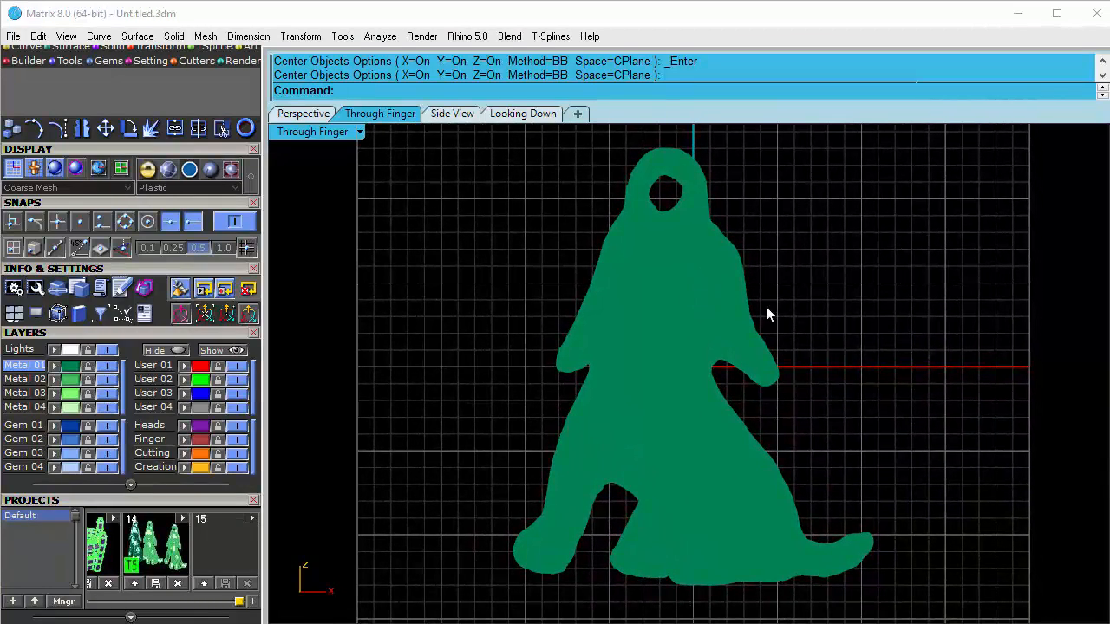
{"action": "left_click", "coordinate": [210, 169]}
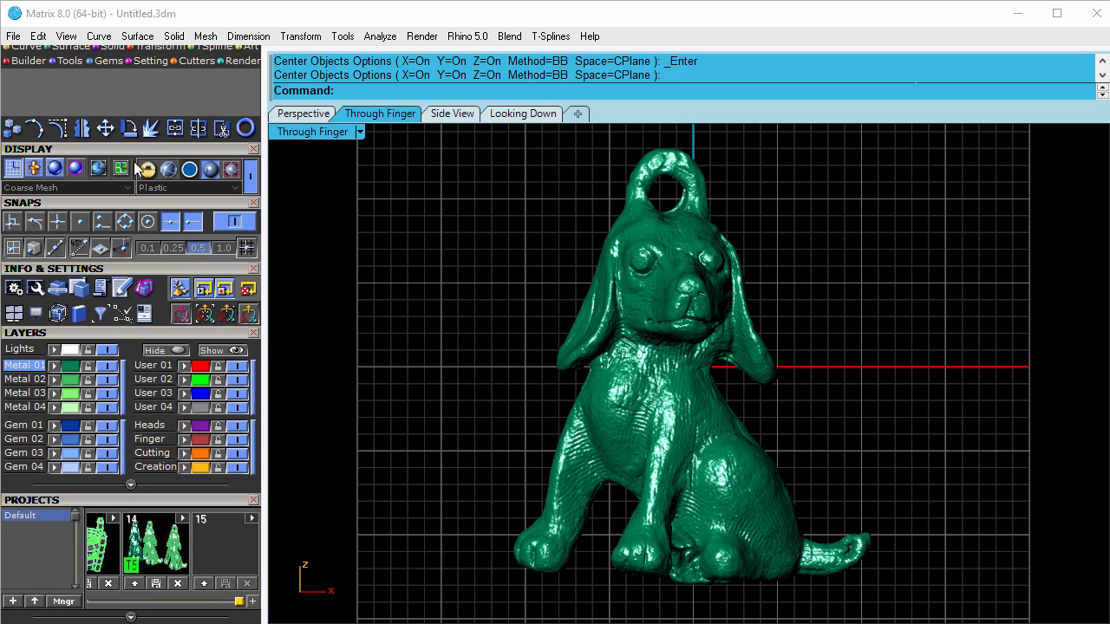
Step: Drape a surface over the entire dog mesh in the Through Finger view, with automatic spacing and automatic maximum depth detection
{"action": "scroll", "coordinate": [65, 160], "scroll_direction": "up", "scroll_amount": 3}
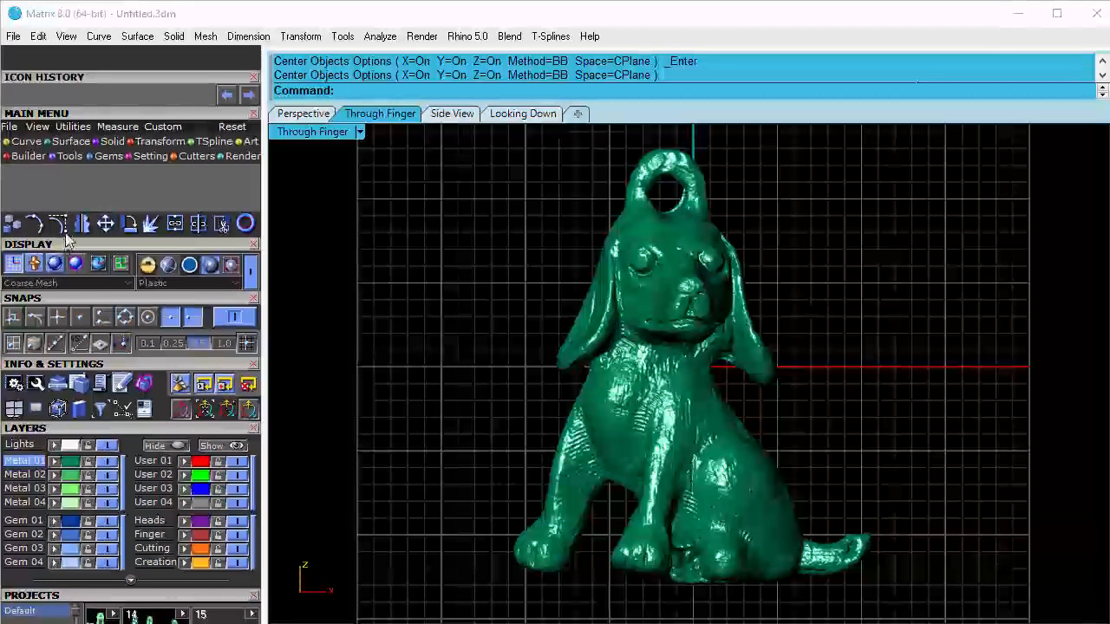
{"action": "scroll", "coordinate": [67, 239], "scroll_direction": "down", "scroll_amount": 1}
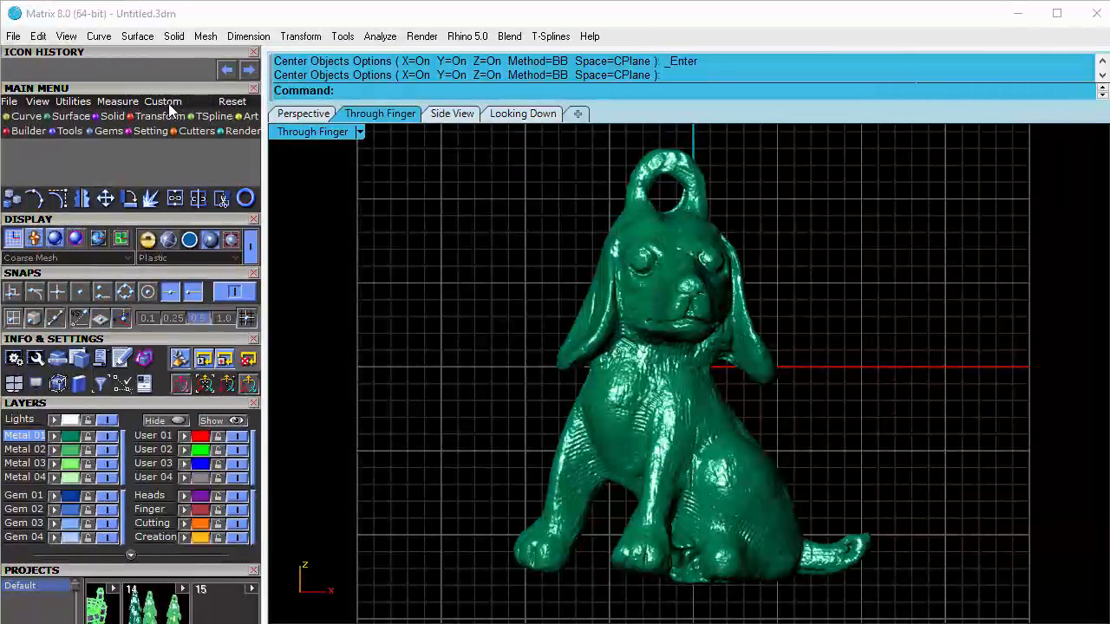
{"action": "left_click", "coordinate": [63, 118]}
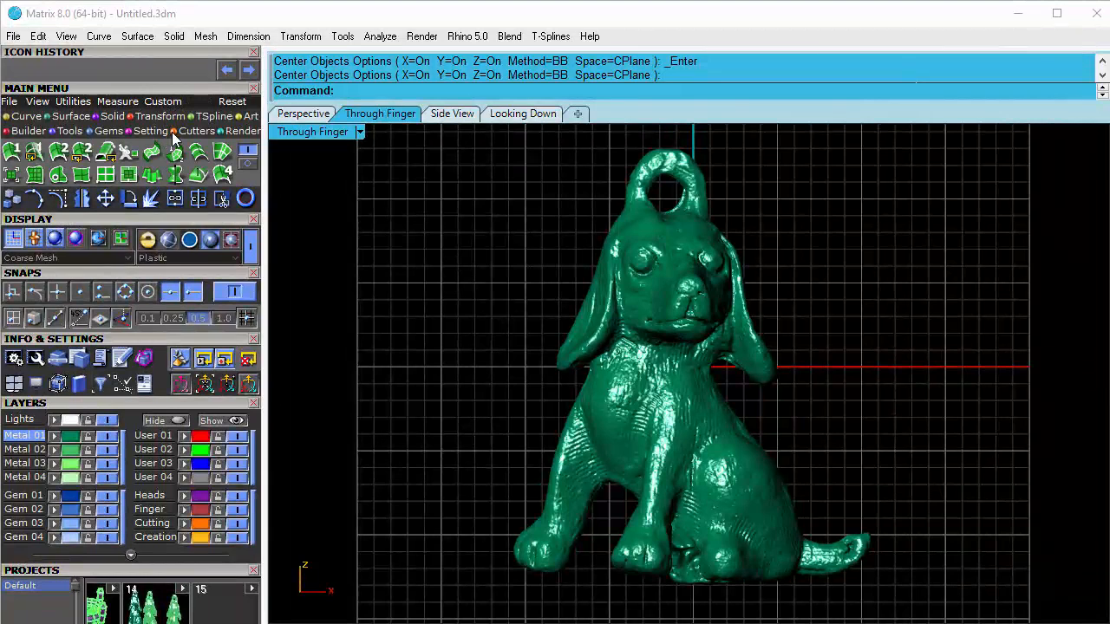
{"action": "left_click", "coordinate": [250, 162]}
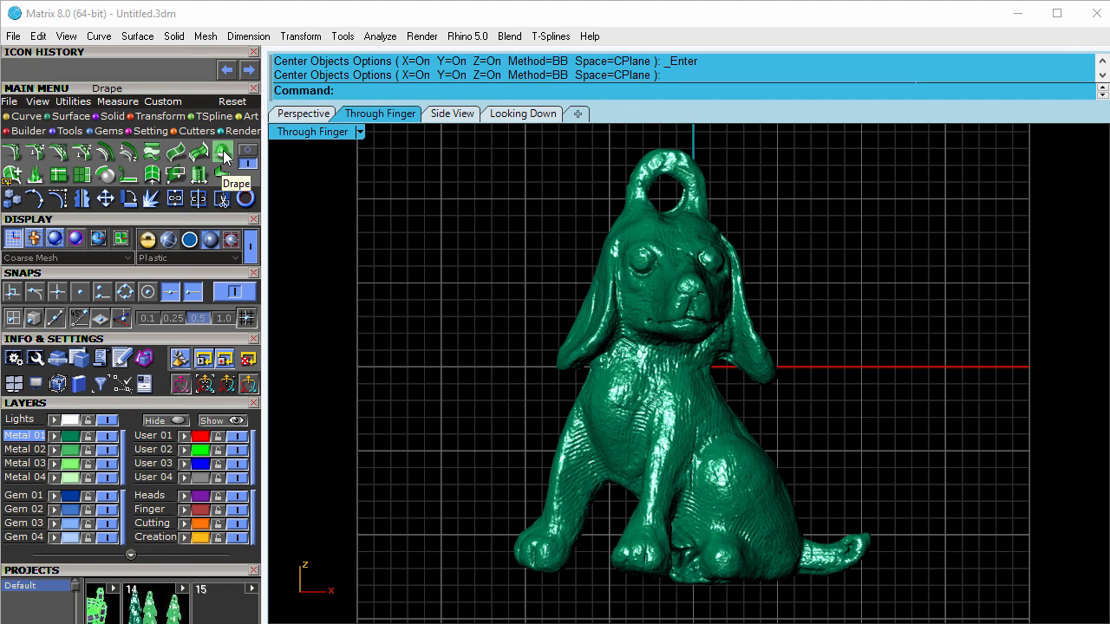
{"action": "left_click", "coordinate": [223, 156]}
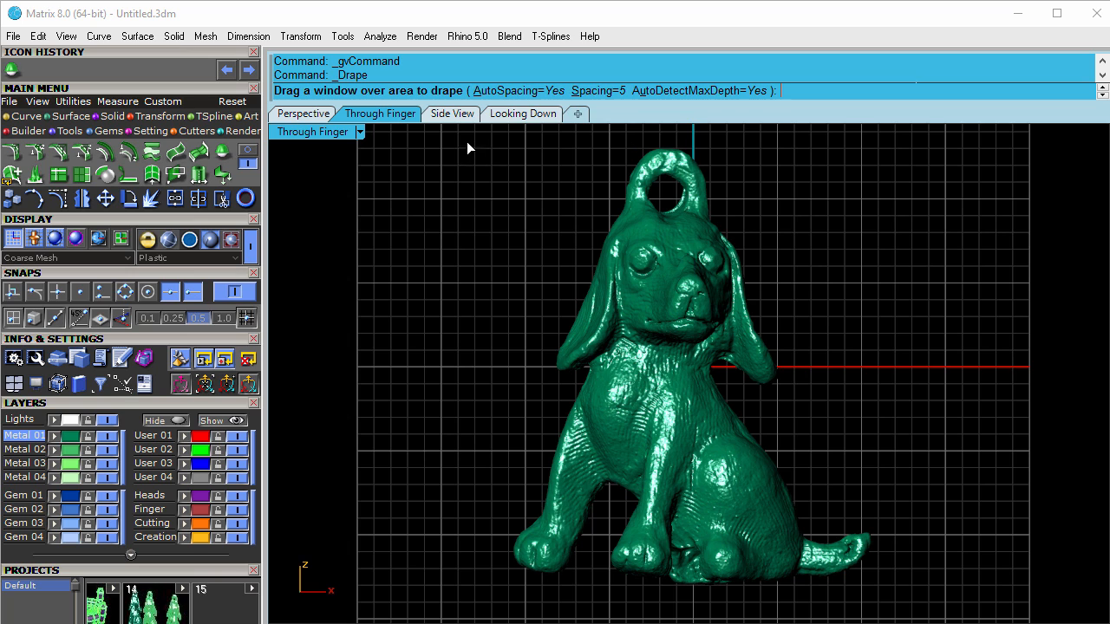
{"action": "left_click_drag", "start_coordinate": [466, 142], "coordinate": [917, 610]}
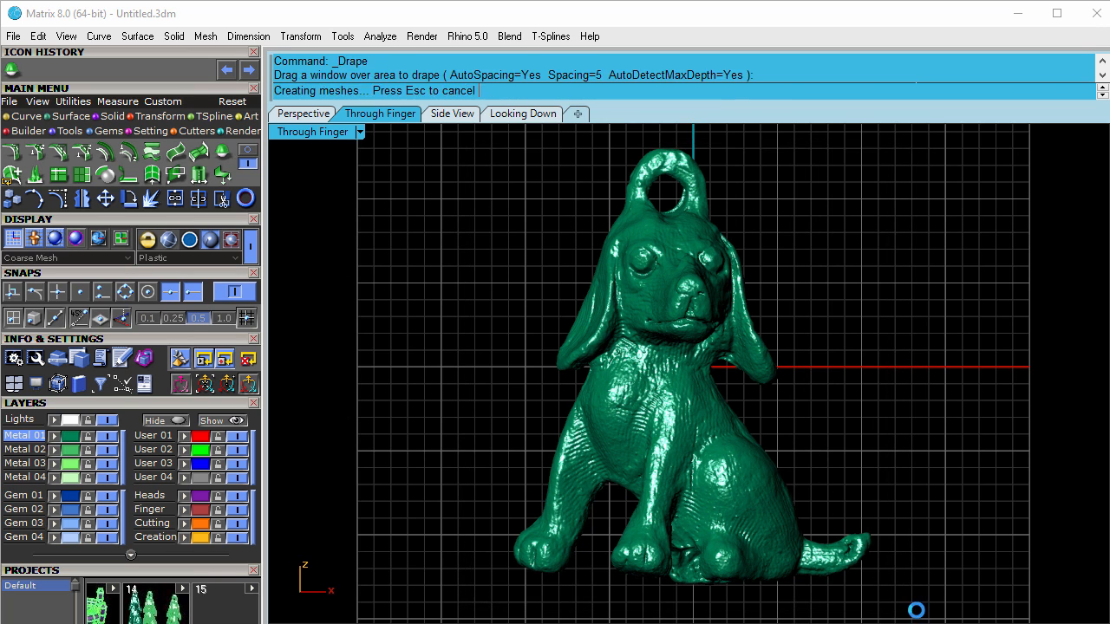
Step: Restore the four-view layout and maximize the Perspective viewport, showing the draped surface at an angle
{"action": "double_click", "coordinate": [324, 133]}
{"action": "double_click", "coordinate": [728, 132]}
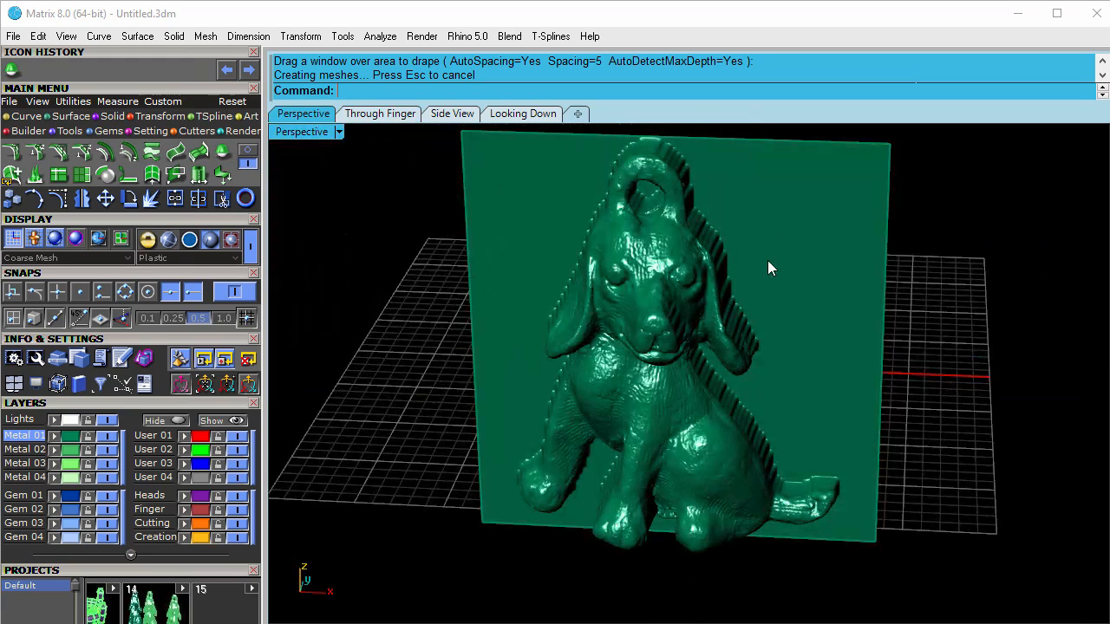
{"action": "mouse_move", "coordinate": [767, 260]}
{"action": "right_mouse_down"}
{"action": "mouse_move", "coordinate": [833, 260]}
{"action": "mouse_move", "coordinate": [781, 265]}
{"action": "right_mouse_up"}
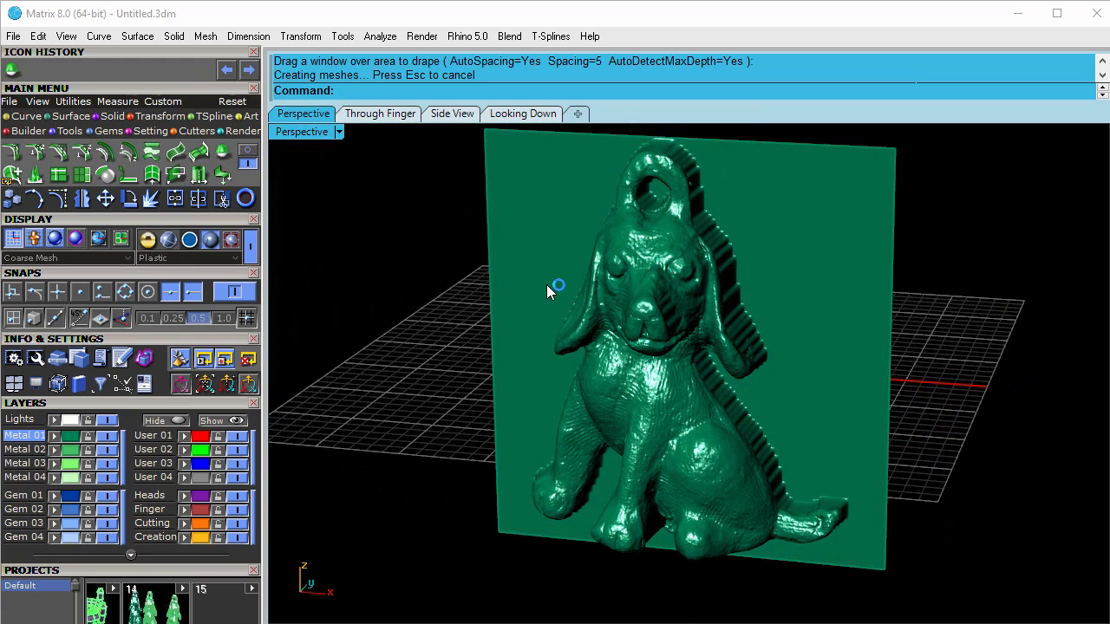
Step: Move the original dog mesh to the Metal 02 layer and turn that layer off
{"action": "left_click", "coordinate": [635, 296]}
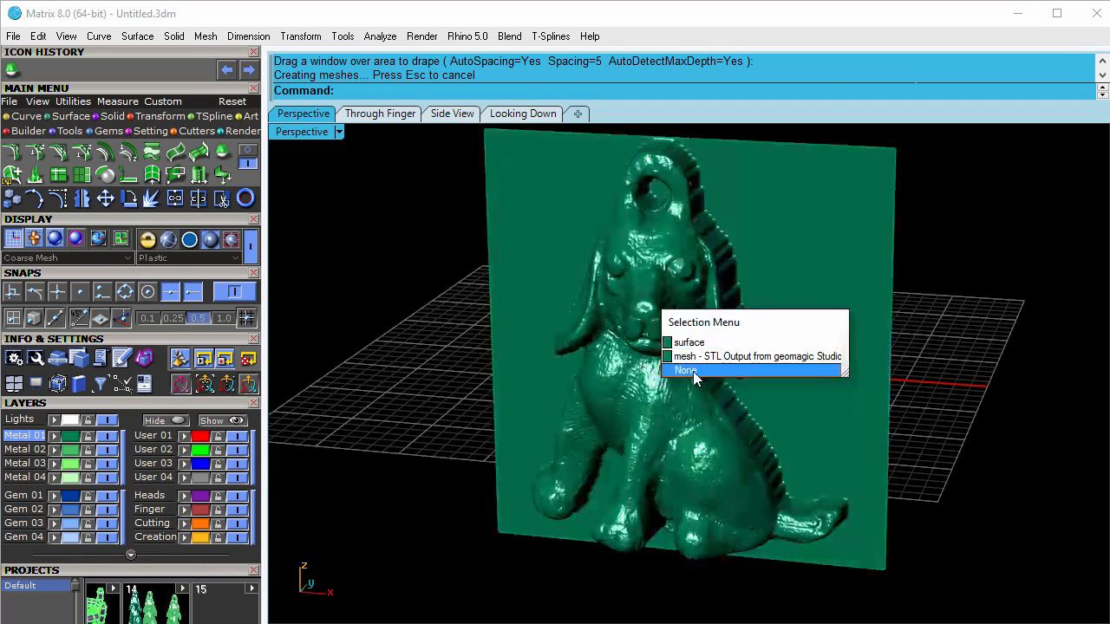
{"action": "left_click", "coordinate": [720, 357]}
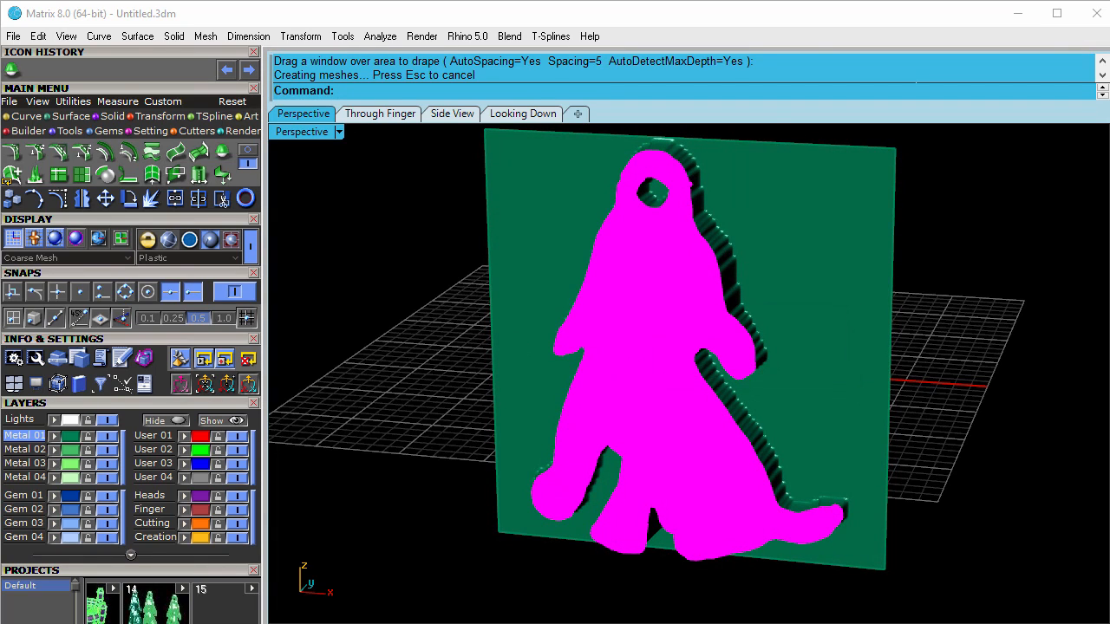
{"action": "left_click", "coordinate": [55, 451]}
{"action": "left_click", "coordinate": [362, 386]}
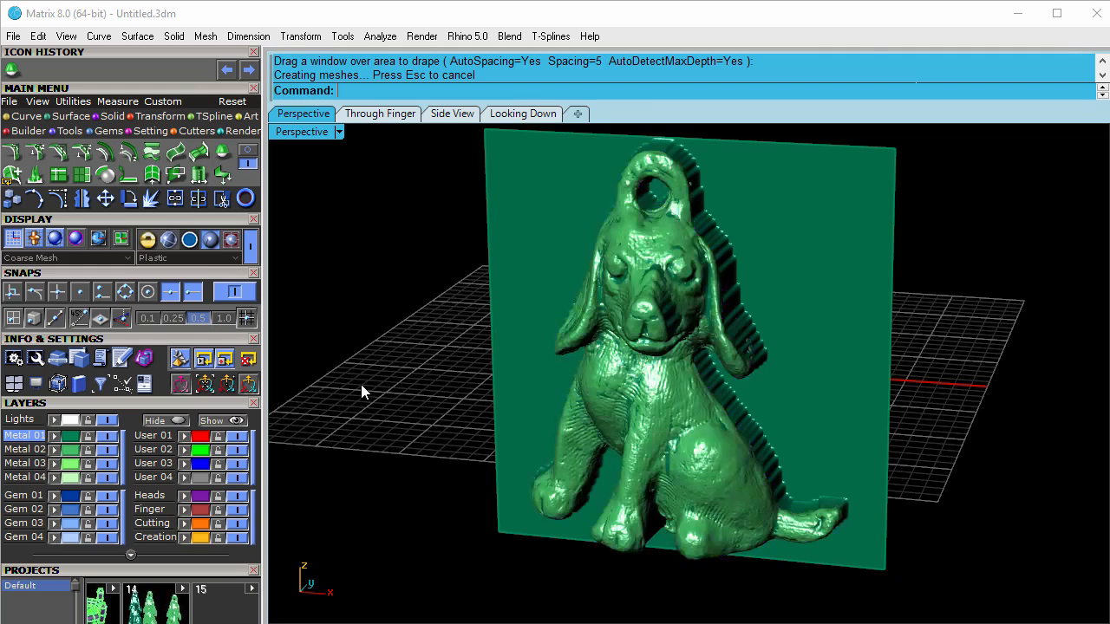
{"action": "left_click", "coordinate": [107, 450]}
Step: Examine the draped dog surface from the side and front, and close up around the head
{"action": "right_click_drag", "start_coordinate": [639, 457], "coordinate": [741, 503]}
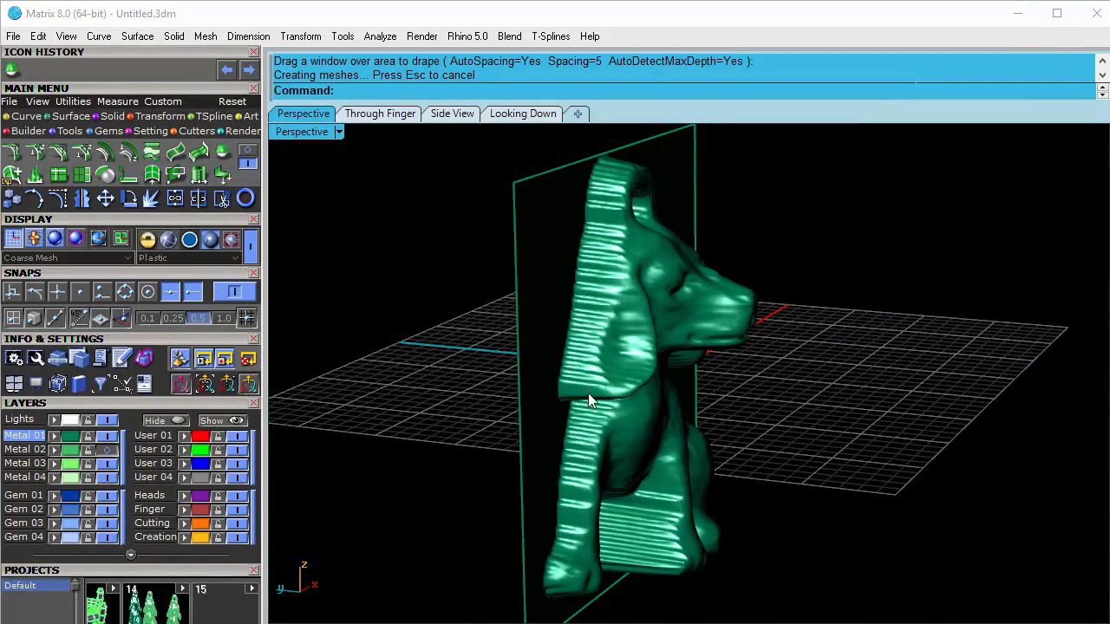
{"action": "right_click_drag", "start_coordinate": [738, 421], "coordinate": [637, 370]}
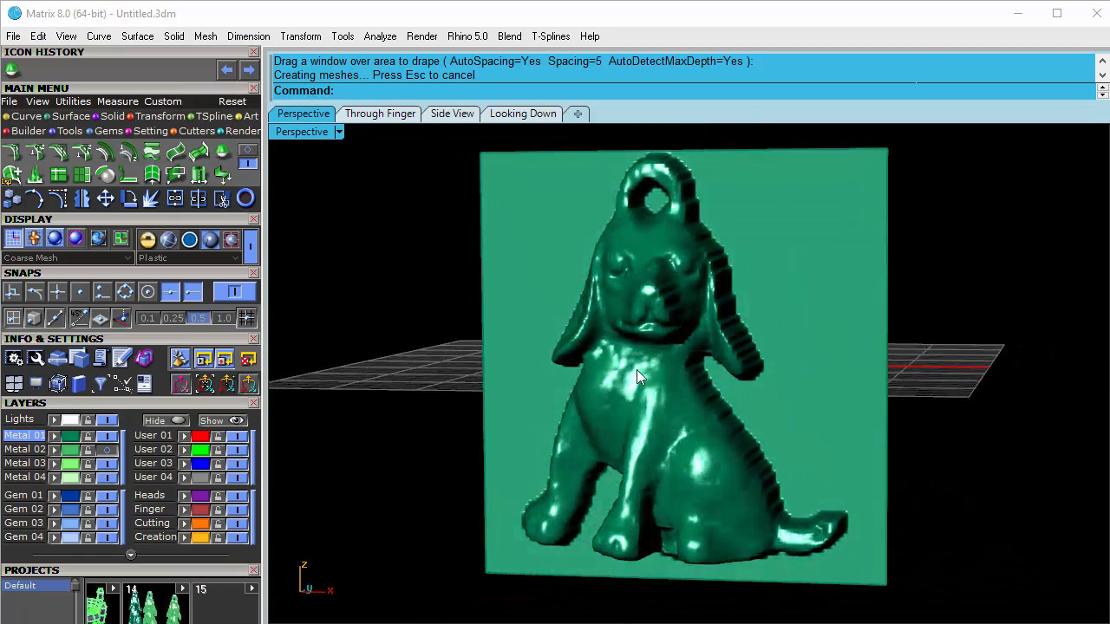
{"action": "scroll", "coordinate": [664, 260], "scroll_direction": "up", "scroll_amount": 10}
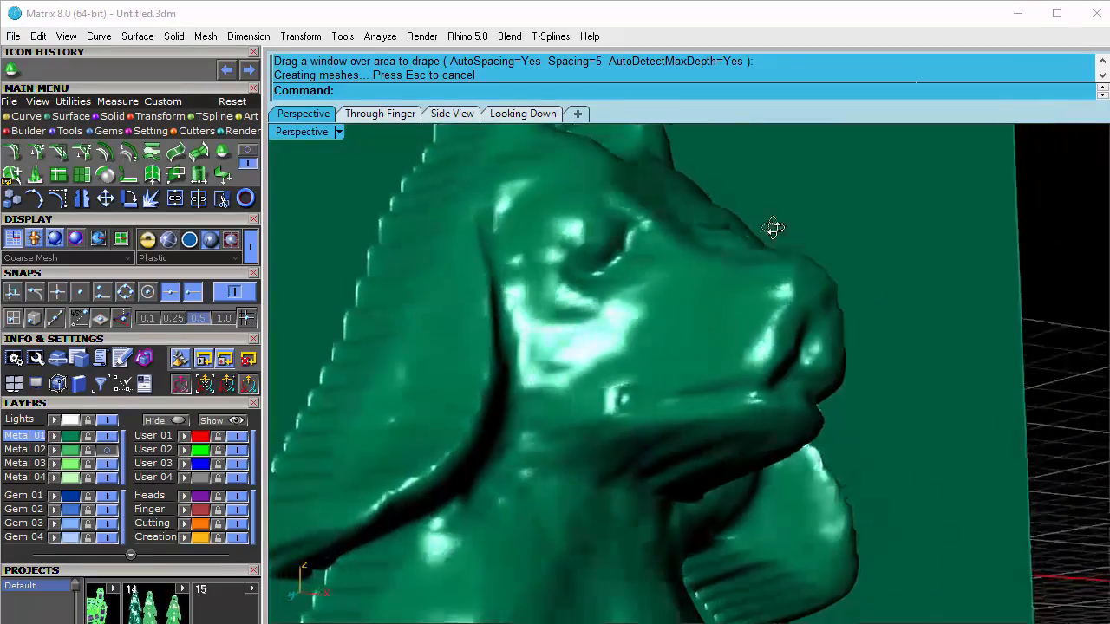
{"action": "right_click_drag", "start_coordinate": [773, 229], "coordinate": [605, 297]}
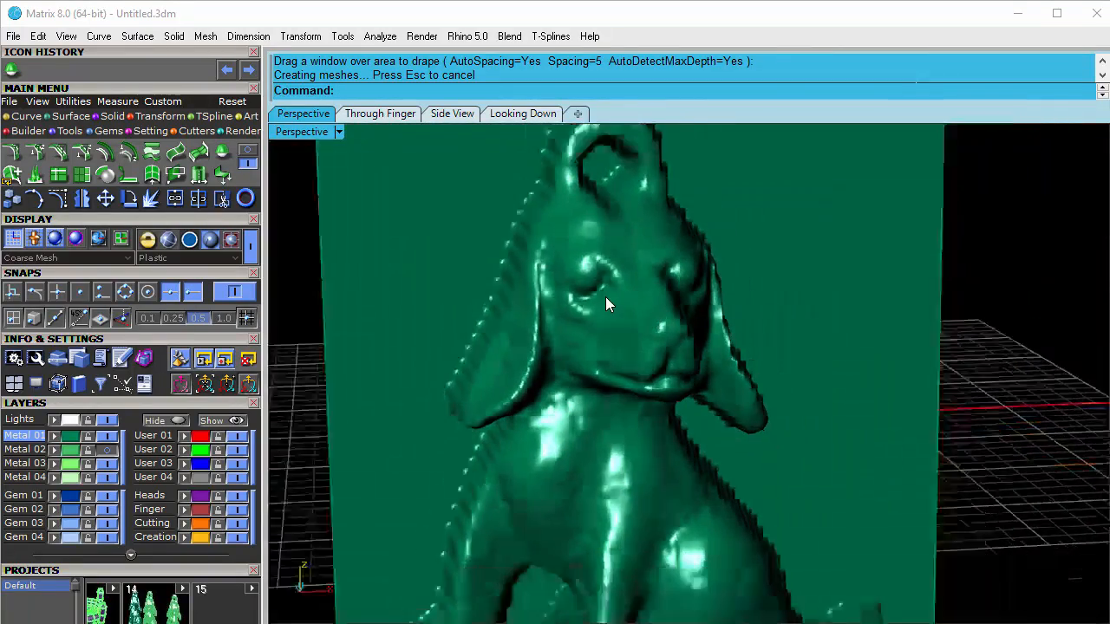
{"action": "scroll", "coordinate": [605, 296], "scroll_direction": "down", "scroll_amount": 3}
{"action": "right_click_drag", "start_coordinate": [646, 368], "coordinate": [636, 336]}
{"action": "scroll", "coordinate": [637, 335], "scroll_direction": "up", "scroll_amount": 2}
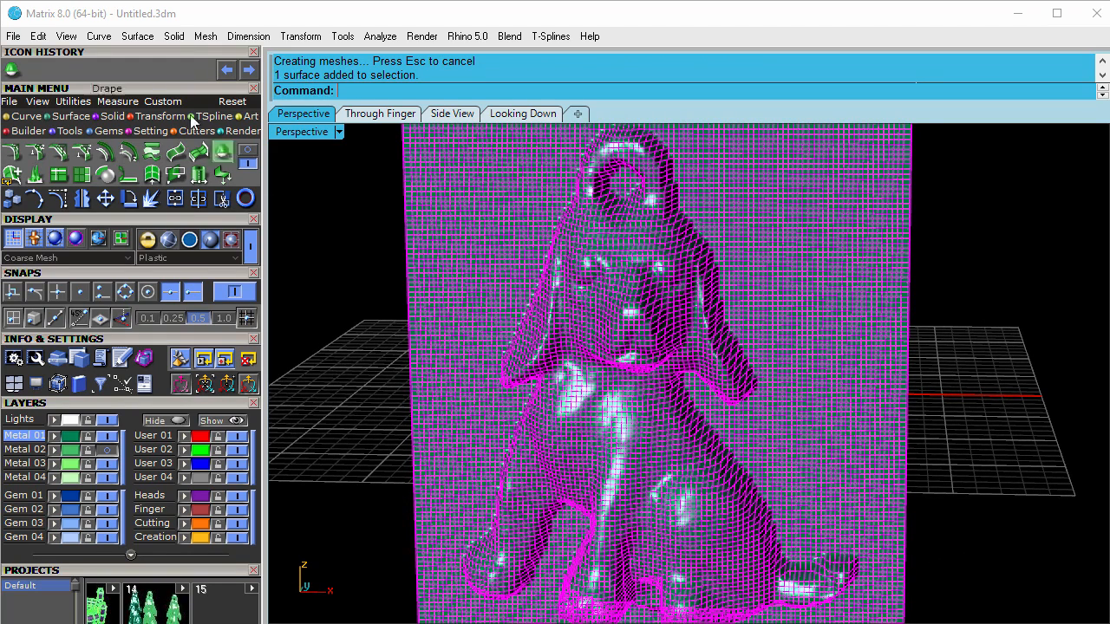
Step: Smooth the draped surface in X, Y and Z with fixed boundaries, world coordinates and a smooth factor of 0.5
{"action": "left_click", "coordinate": [147, 119]}
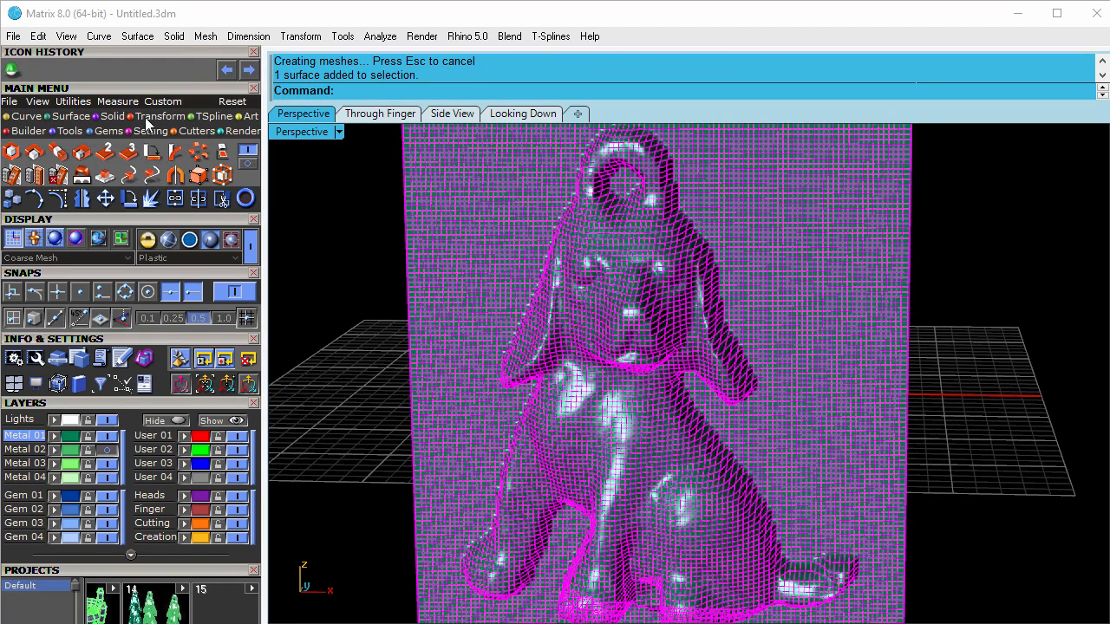
{"action": "left_click", "coordinate": [246, 163]}
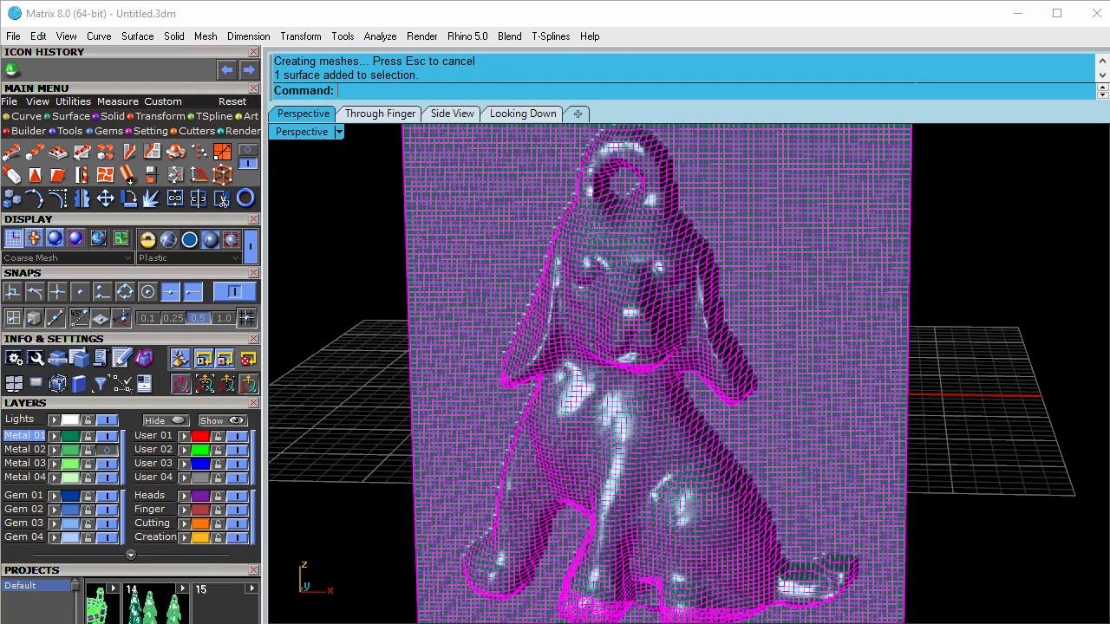
{"action": "left_click", "coordinate": [198, 175]}
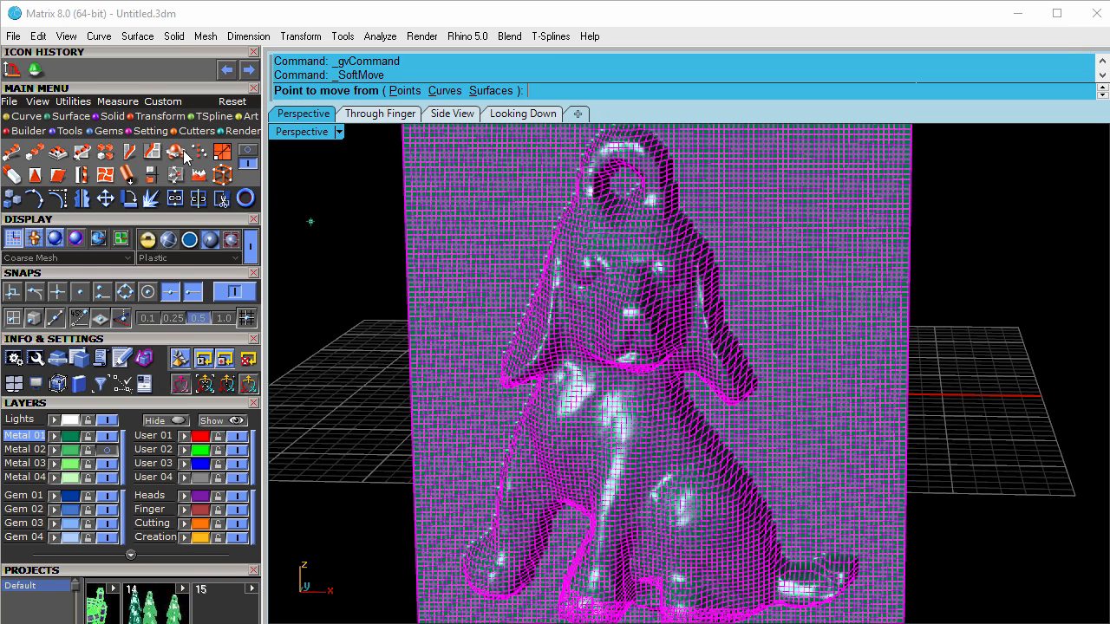
{"action": "left_click", "coordinate": [199, 175]}
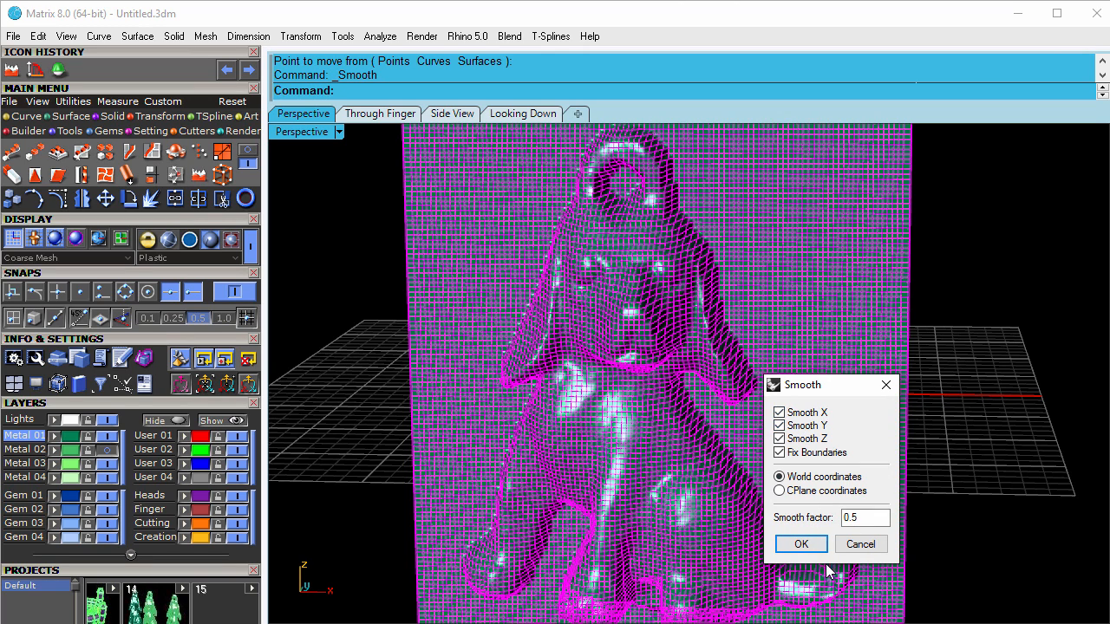
{"action": "left_click", "coordinate": [801, 544]}
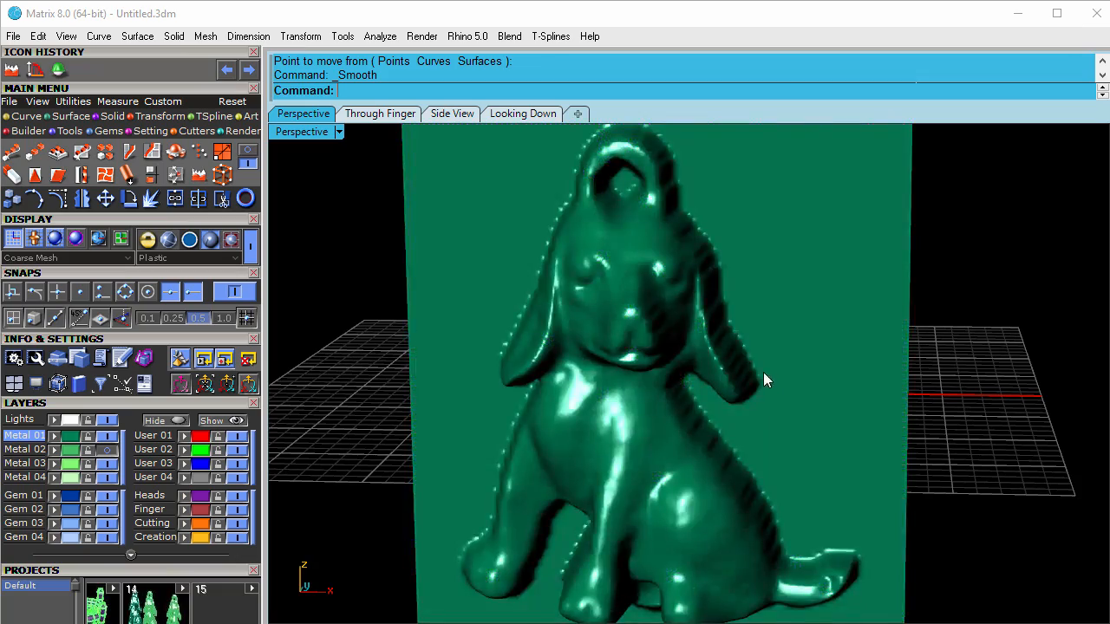
Step: Apply a second Smooth pass to the draped dog surface with the same settings
{"action": "right_click_drag", "start_coordinate": [764, 373], "coordinate": [687, 343]}
{"action": "left_click", "coordinate": [670, 331]}
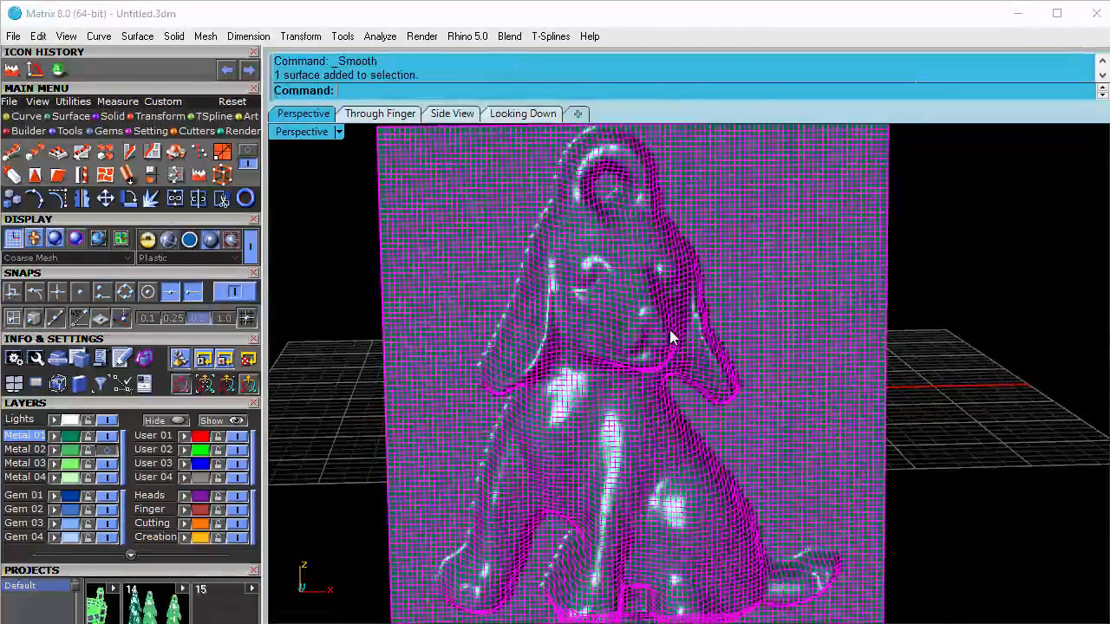
{"action": "left_click", "coordinate": [200, 177]}
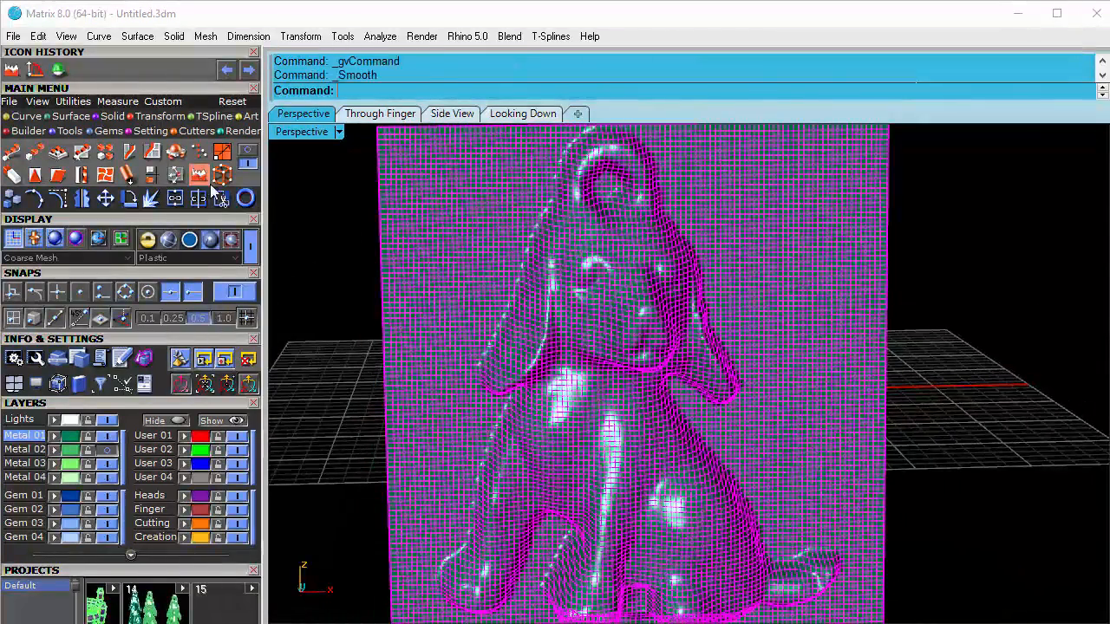
{"action": "left_click", "coordinate": [795, 545]}
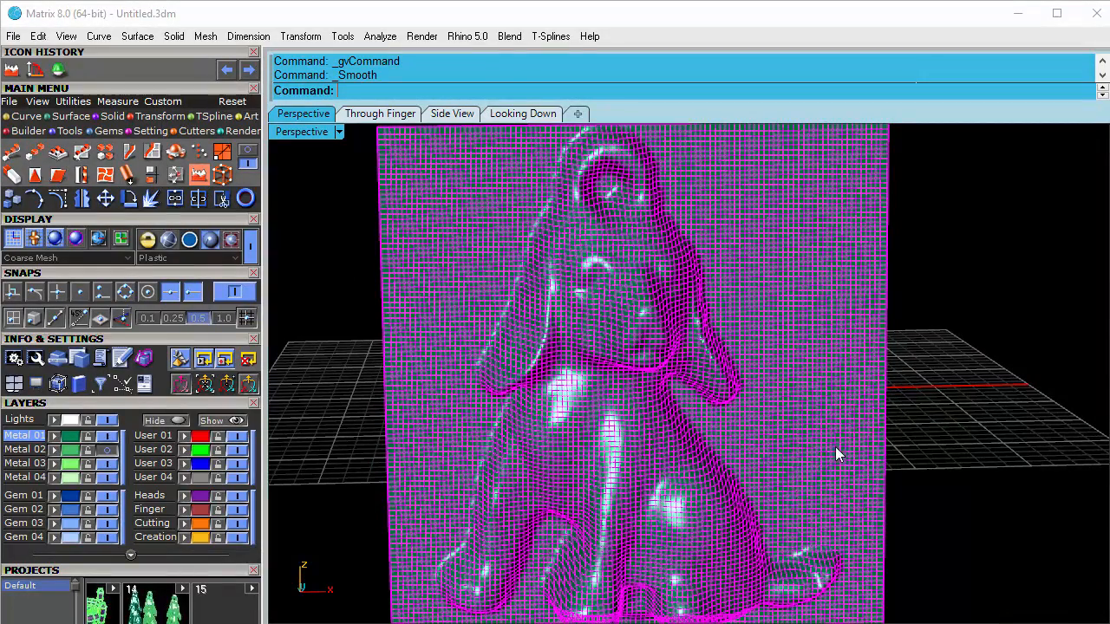
Step: Smooth the draped dog surface a third time in X, Y and Z with fixed boundaries, world coordinates and factor 0.5
{"action": "right_click", "coordinate": [766, 417]}
{"action": "left_click", "coordinate": [799, 542]}
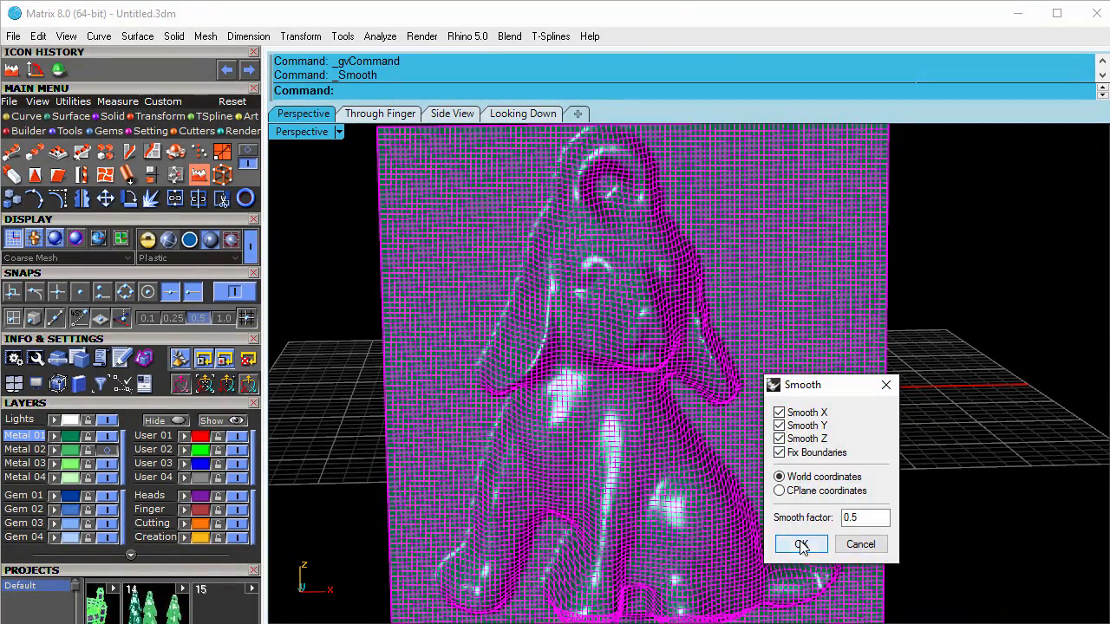
{"action": "left_click", "coordinate": [926, 417]}
{"action": "mouse_move", "coordinate": [818, 426]}
{"action": "right_mouse_down"}
{"action": "mouse_move", "coordinate": [741, 370]}
{"action": "mouse_move", "coordinate": [573, 369]}
{"action": "mouse_move", "coordinate": [645, 433]}
{"action": "mouse_move", "coordinate": [771, 416]}
{"action": "mouse_move", "coordinate": [803, 367]}
{"action": "mouse_move", "coordinate": [1042, 408]}
{"action": "mouse_move", "coordinate": [300, 391]}
{"action": "mouse_move", "coordinate": [924, 359]}
{"action": "mouse_move", "coordinate": [818, 364]}
{"action": "mouse_move", "coordinate": [796, 405]}
{"action": "mouse_move", "coordinate": [805, 424]}
{"action": "mouse_move", "coordinate": [728, 386]}
{"action": "mouse_move", "coordinate": [806, 382]}
{"action": "mouse_move", "coordinate": [825, 367]}
{"action": "mouse_move", "coordinate": [779, 369]}
{"action": "mouse_move", "coordinate": [889, 363]}
{"action": "right_mouse_up"}
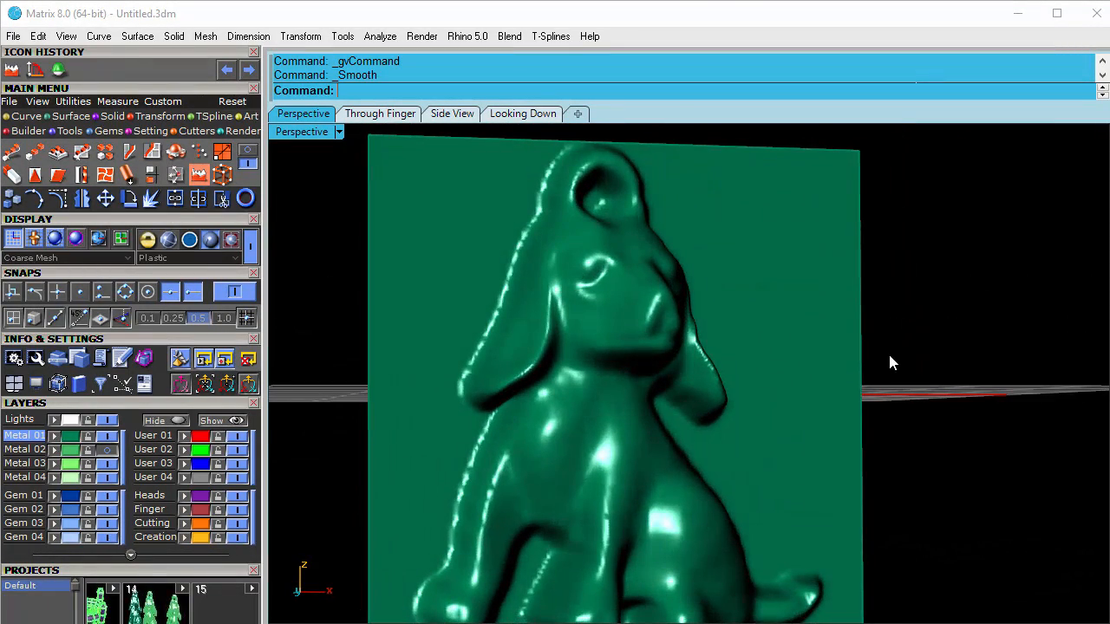
Step: Draw a rectangular plane on the Cutting layer in the Through Finger view, extending past the draped surface on all sides
{"action": "double_click", "coordinate": [317, 135]}
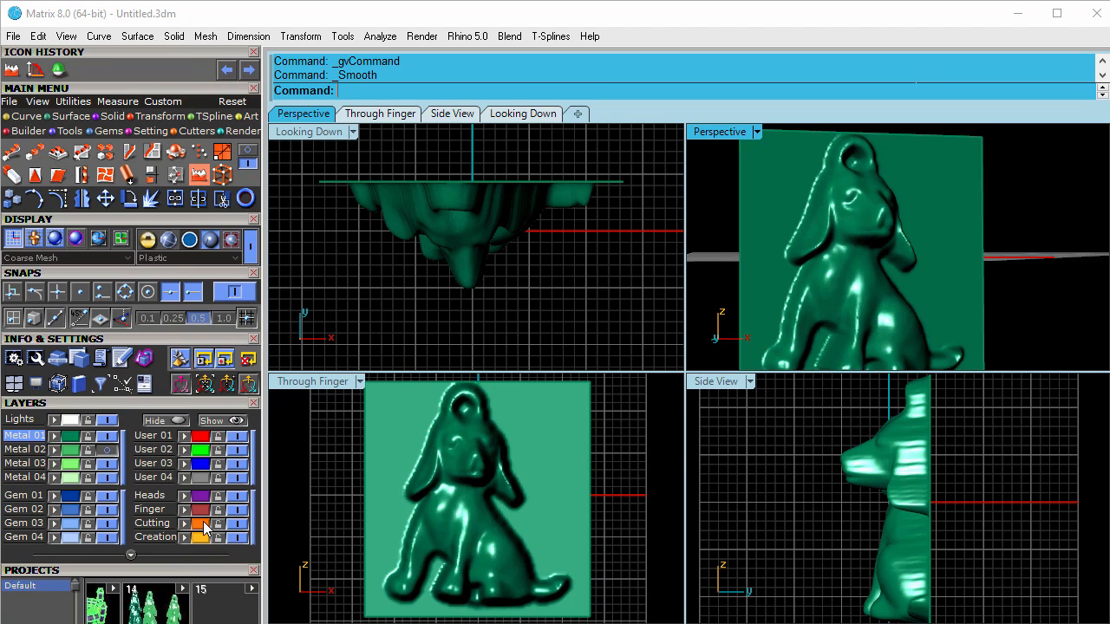
{"action": "left_click", "coordinate": [153, 523]}
{"action": "left_click", "coordinate": [71, 116]}
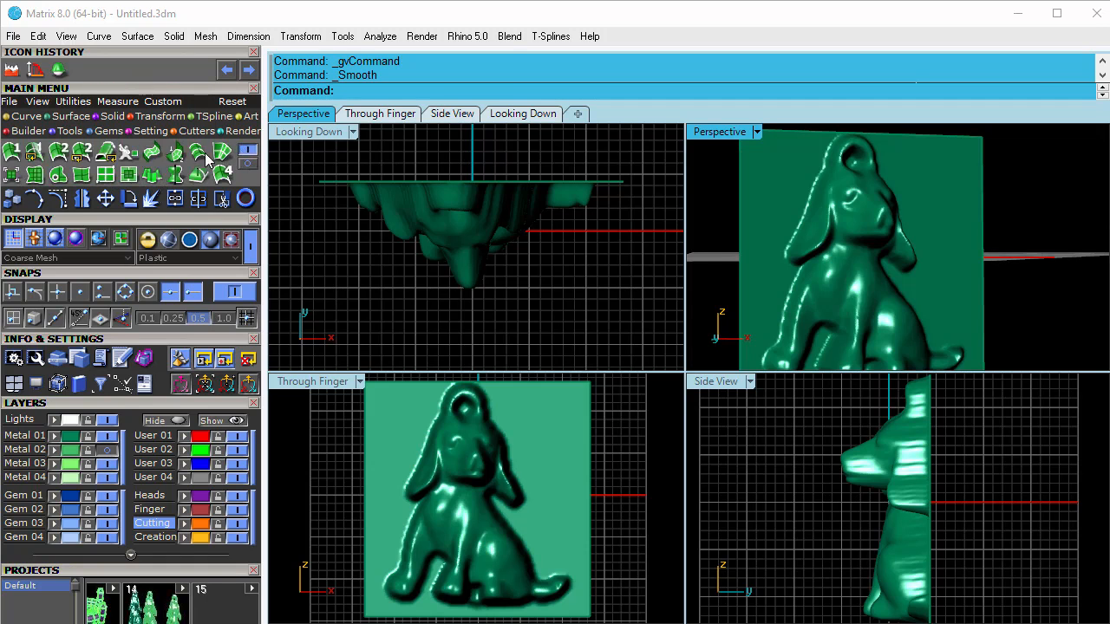
{"action": "left_click", "coordinate": [105, 175]}
{"action": "scroll", "coordinate": [425, 408], "scroll_direction": "down", "scroll_amount": 6}
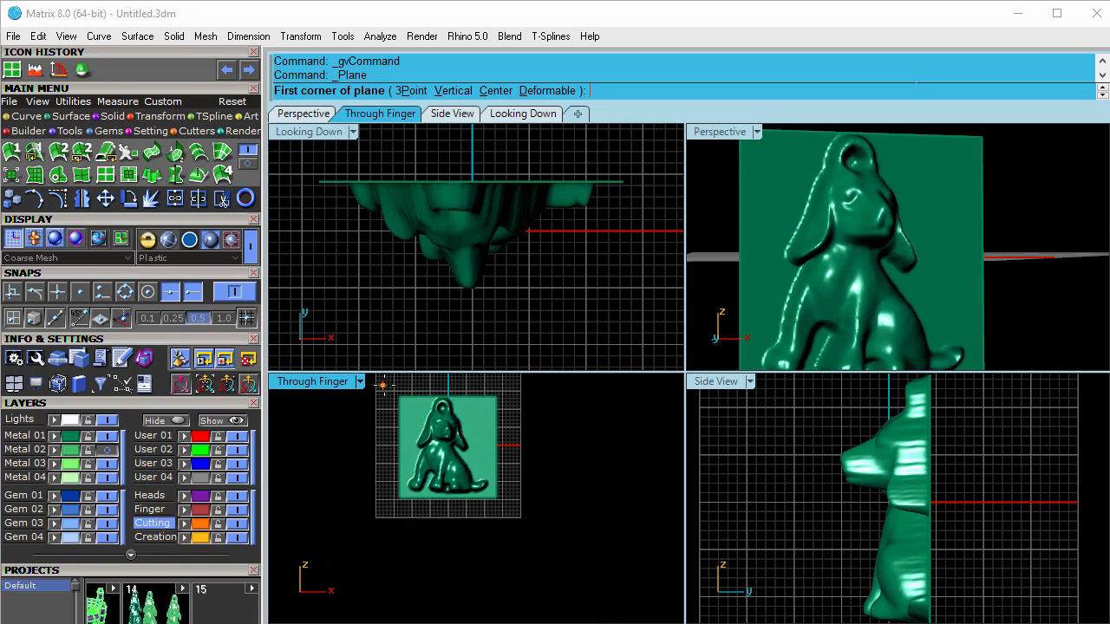
{"action": "scroll", "coordinate": [393, 385], "scroll_direction": "up", "scroll_amount": 5}
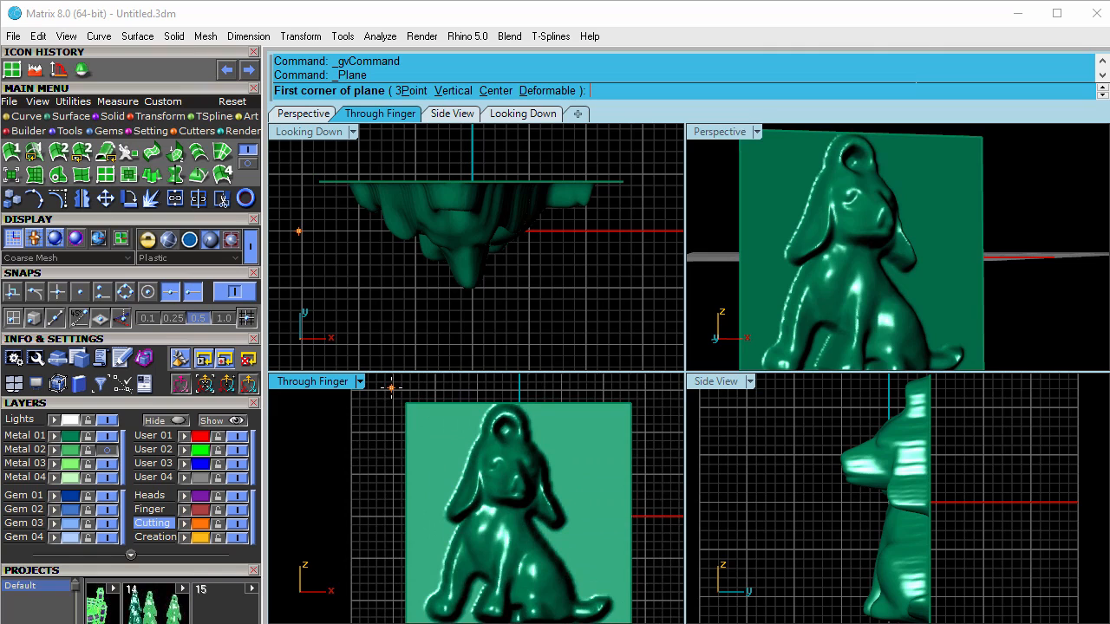
{"action": "scroll", "coordinate": [393, 387], "scroll_direction": "down", "scroll_amount": 5}
{"action": "left_click", "coordinate": [401, 415]}
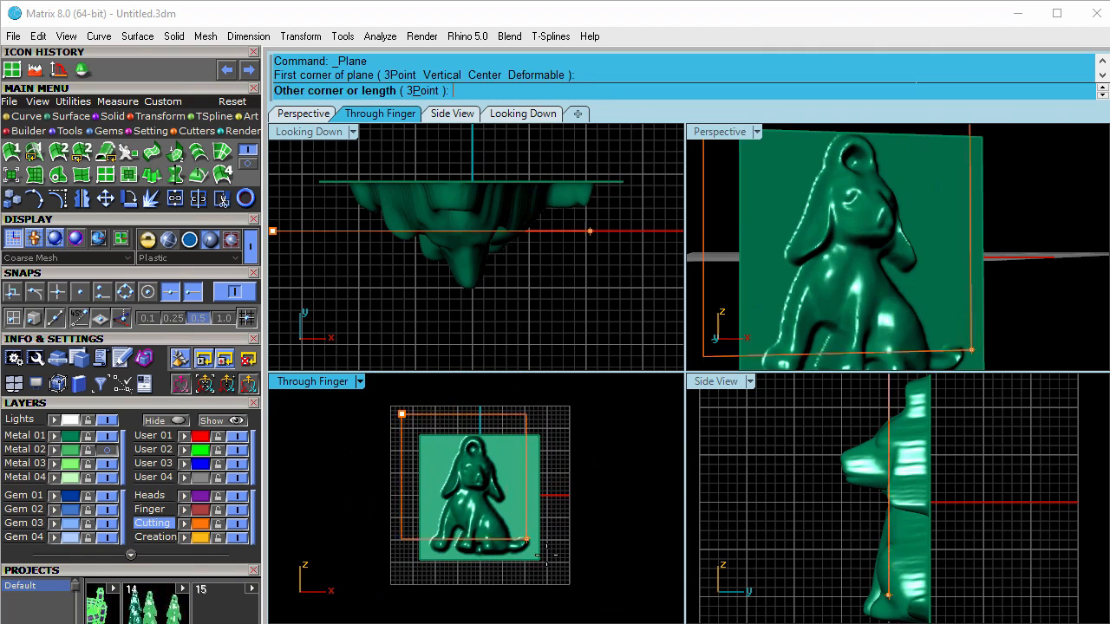
{"action": "left_click", "coordinate": [582, 588]}
Step: Move the cutting plane back until it sits just in front of the drape's flat background, and split the draped surface with it
{"action": "left_click", "coordinate": [611, 233]}
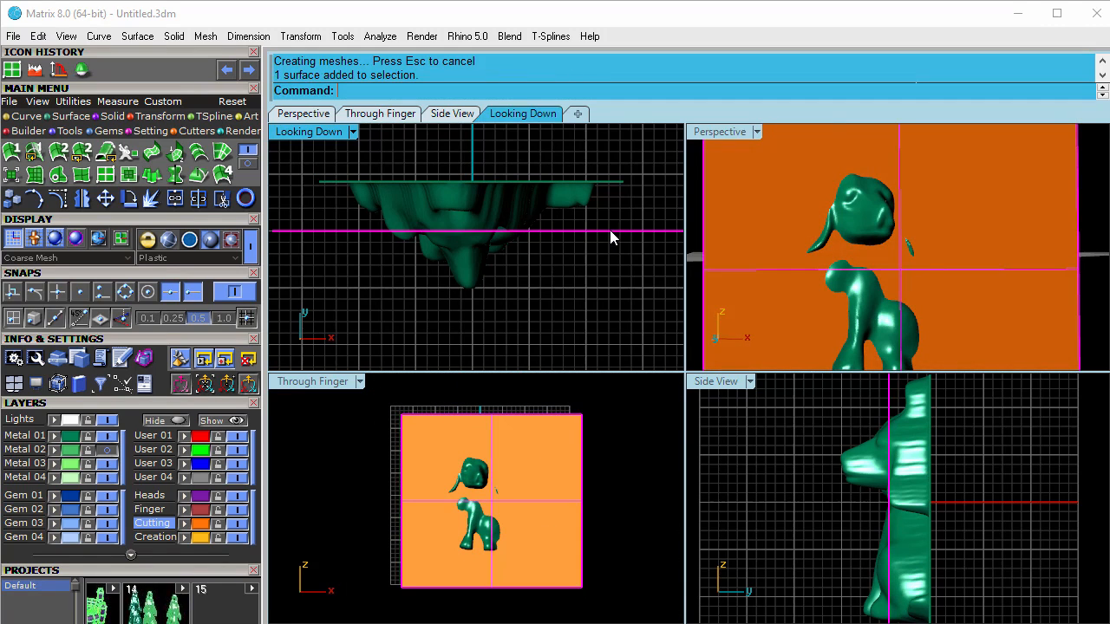
{"action": "left_click_drag", "start_coordinate": [621, 234], "coordinate": [621, 190]}
{"action": "left_click", "coordinate": [598, 185]}
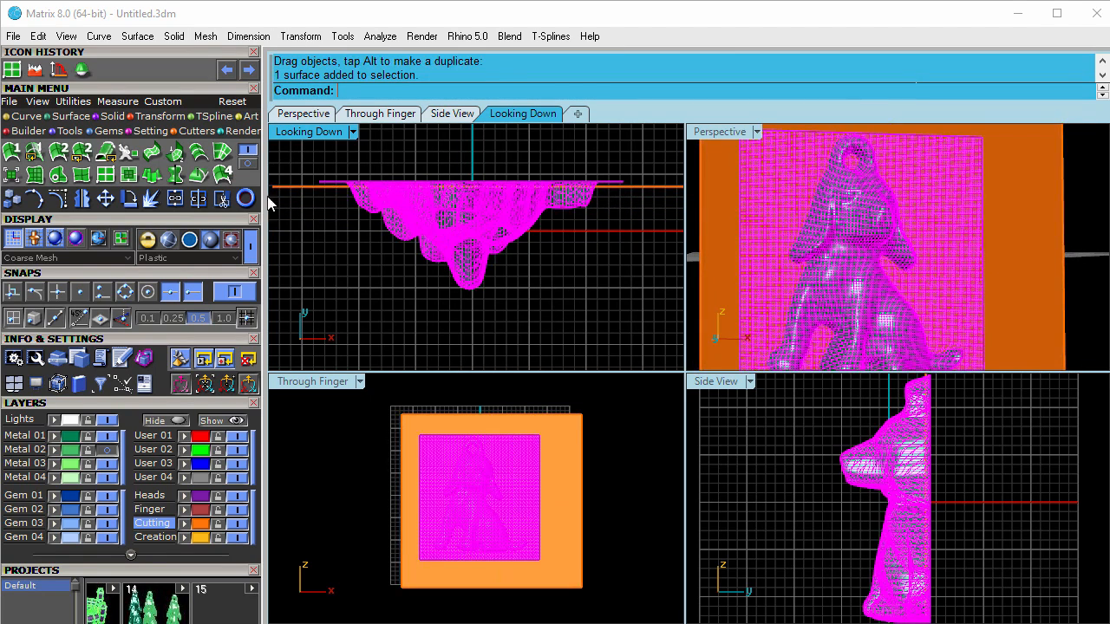
{"action": "left_click", "coordinate": [198, 198]}
{"action": "left_click", "coordinate": [317, 196]}
{"action": "key", "text": "Return"}
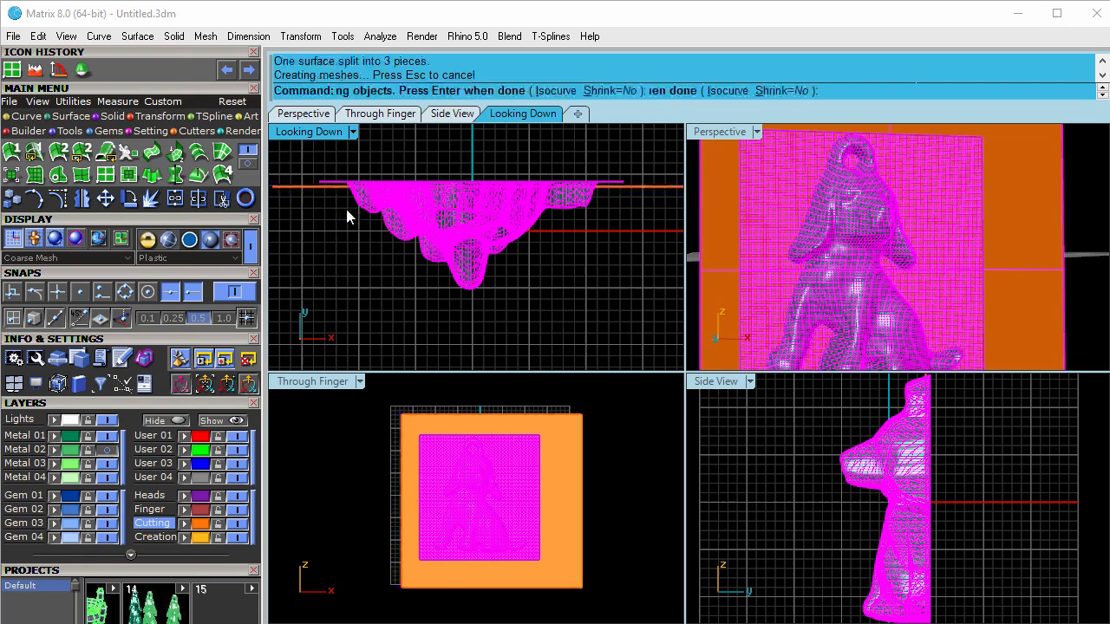
Step: Delete the flat background piece of the split surface and the cutting plane
{"action": "left_click", "coordinate": [352, 183]}
{"action": "key", "text": "Delete"}
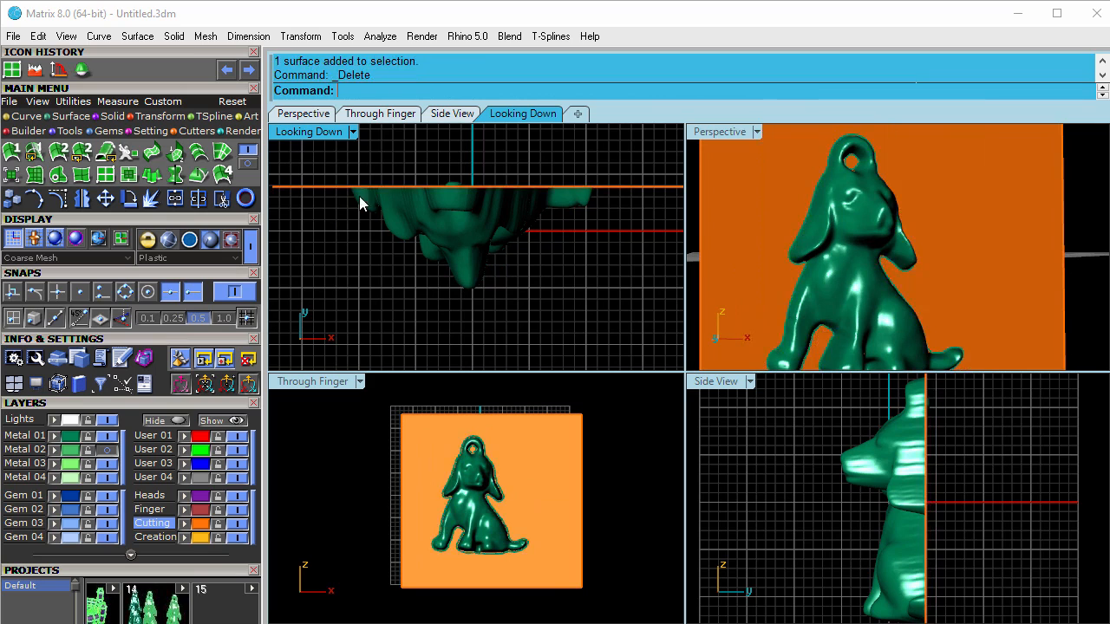
{"action": "left_click", "coordinate": [556, 452]}
{"action": "key", "text": "Delete"}
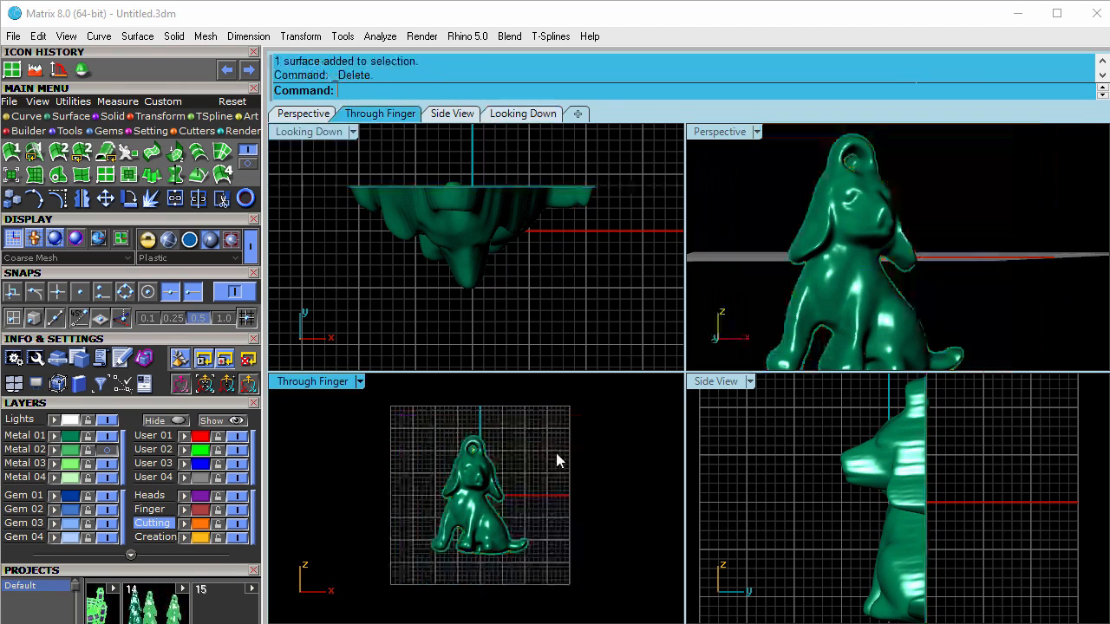
Step: Delete the small leftover surface piece inside the pendant's bail hole
{"action": "scroll", "coordinate": [498, 502], "scroll_direction": "up", "scroll_amount": 8}
{"action": "scroll", "coordinate": [507, 503], "scroll_direction": "down", "scroll_amount": 4}
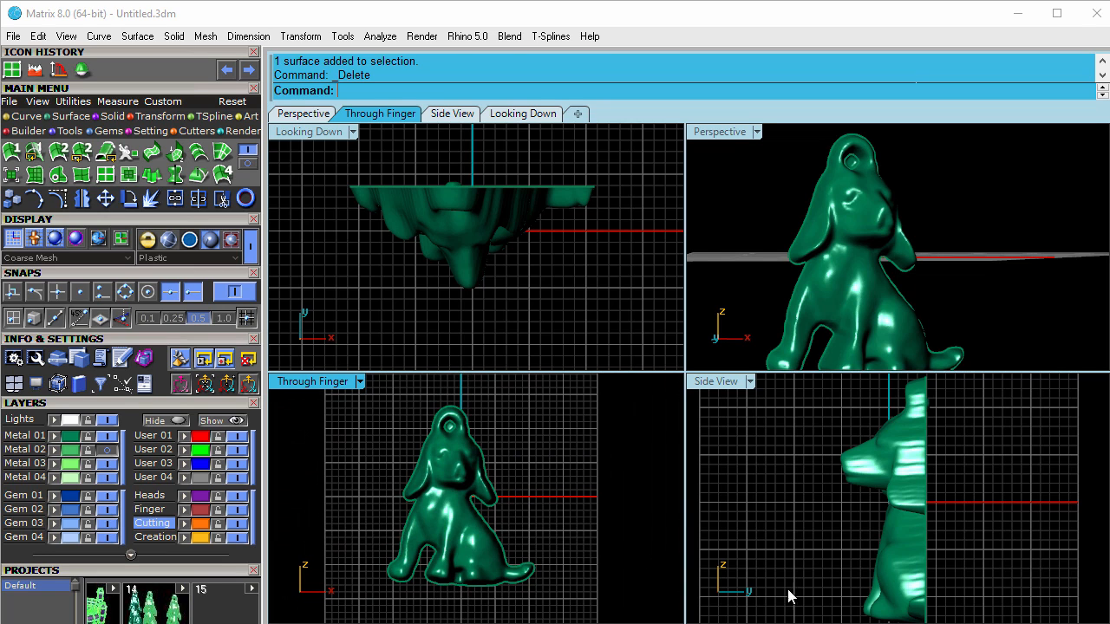
{"action": "scroll", "coordinate": [457, 426], "scroll_direction": "up", "scroll_amount": 6}
{"action": "left_click", "coordinate": [438, 444]}
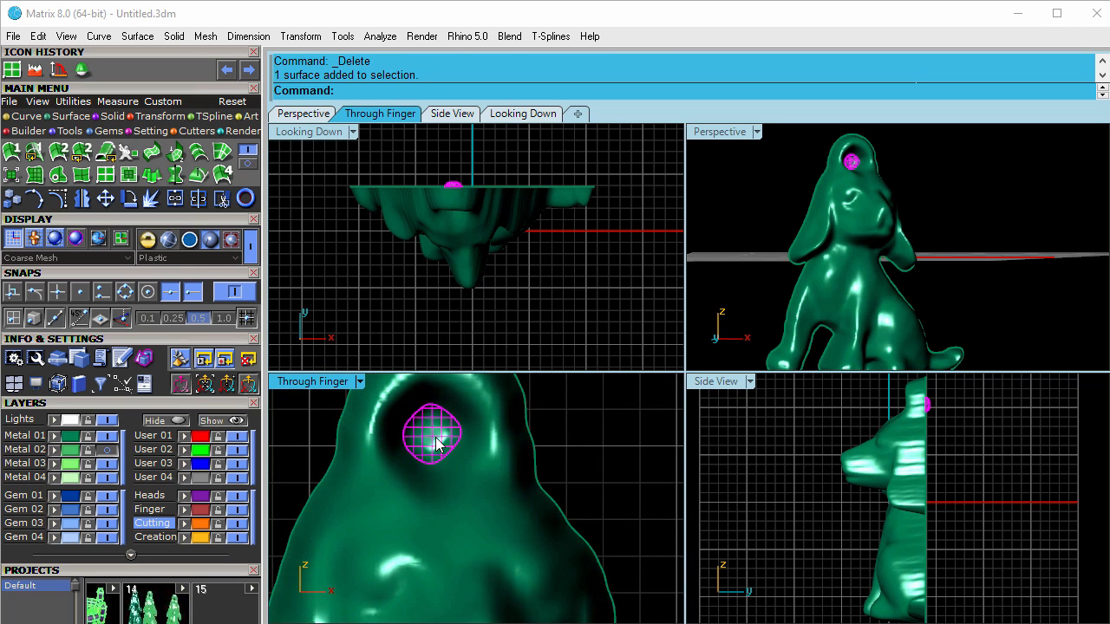
{"action": "key", "text": "Delete"}
{"action": "scroll", "coordinate": [579, 533], "scroll_direction": "down", "scroll_amount": 5}
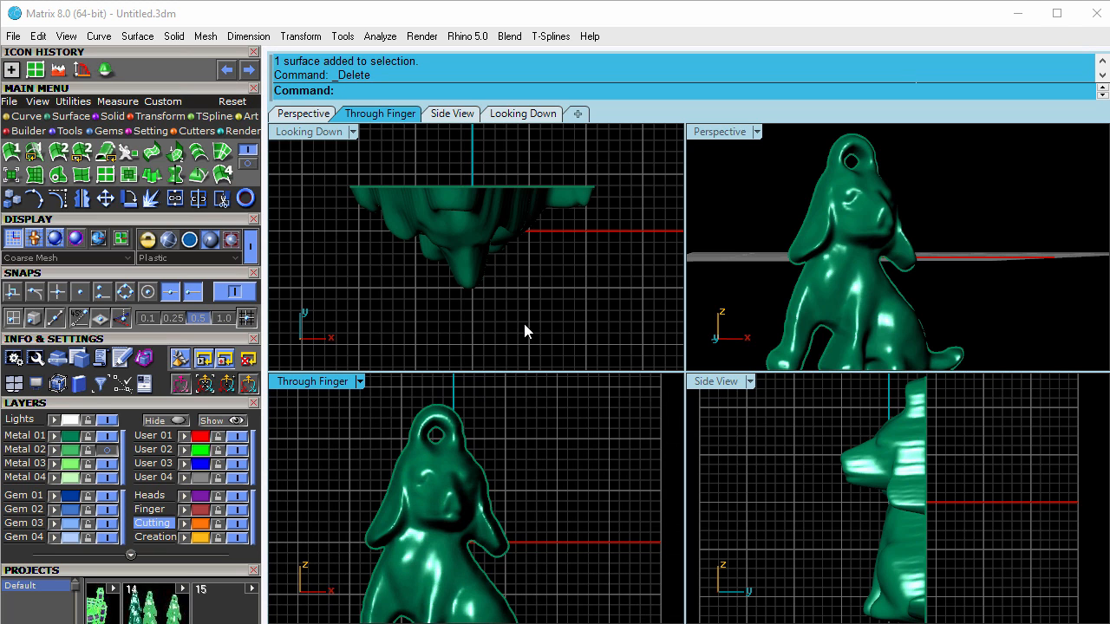
Step: Examine the trimmed dog surface in the Perspective view from several angles, in both shaded and wireframe display
{"action": "double_click", "coordinate": [730, 135]}
{"action": "right_click_drag", "start_coordinate": [721, 280], "coordinate": [634, 284]}
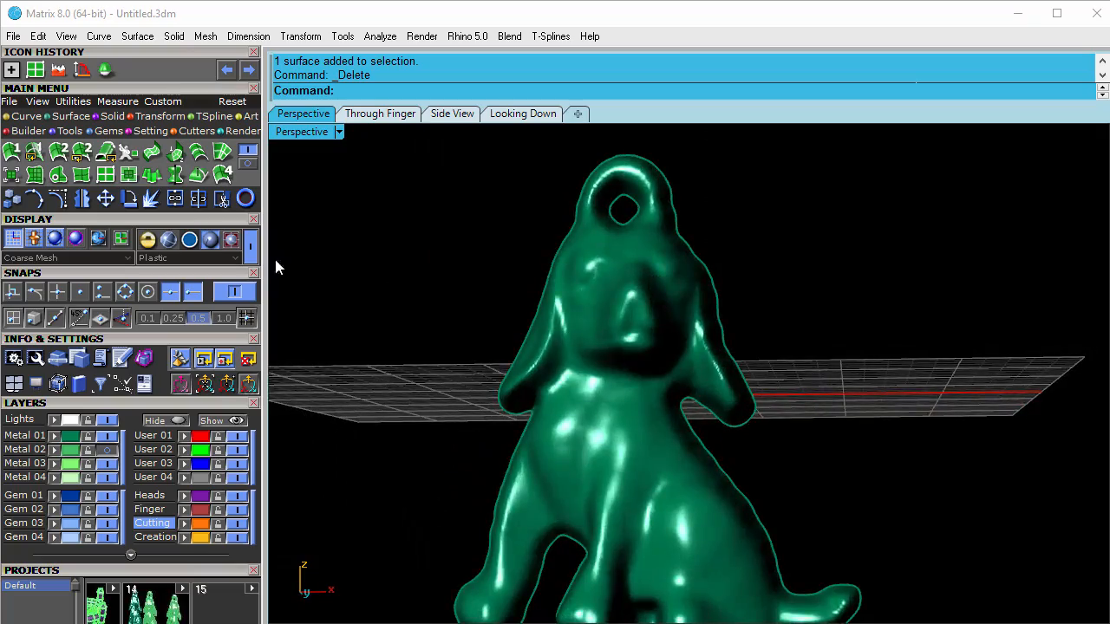
{"action": "left_click", "coordinate": [252, 246]}
{"action": "scroll", "coordinate": [650, 332], "scroll_direction": "up", "scroll_amount": 4}
{"action": "right_click_drag", "start_coordinate": [650, 332], "coordinate": [623, 396]}
{"action": "right_click_drag", "start_coordinate": [555, 365], "coordinate": [312, 342]}
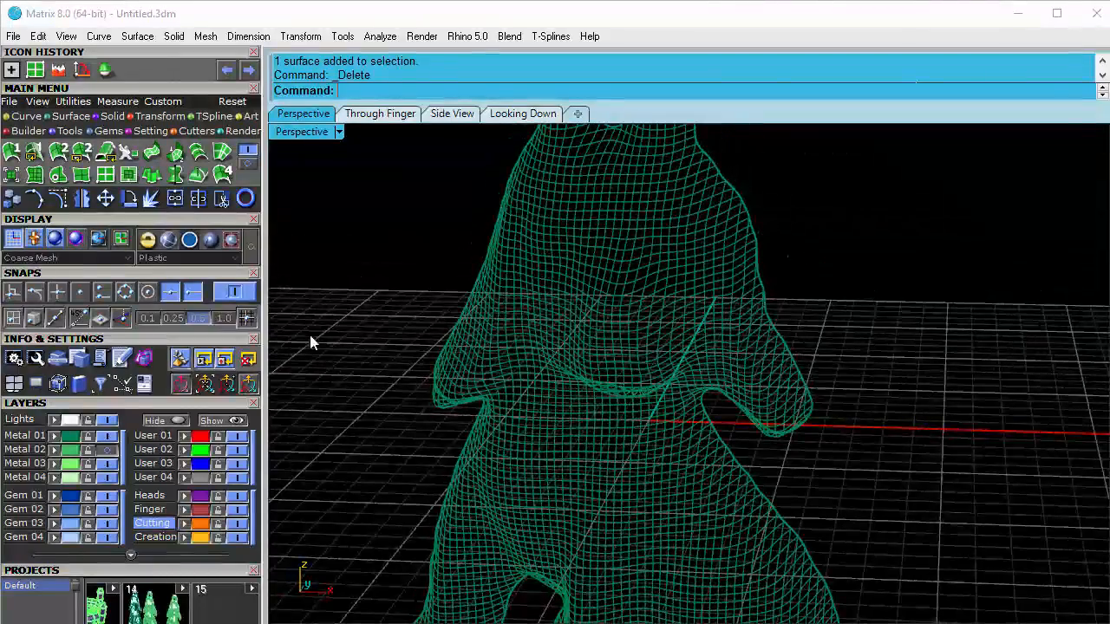
{"action": "left_click", "coordinate": [248, 250]}
{"action": "scroll", "coordinate": [495, 364], "scroll_direction": "down", "scroll_amount": 4}
{"action": "mouse_move", "coordinate": [495, 364]}
{"action": "right_mouse_down"}
{"action": "mouse_move", "coordinate": [496, 350]}
{"action": "mouse_move", "coordinate": [483, 383]}
{"action": "right_mouse_up"}
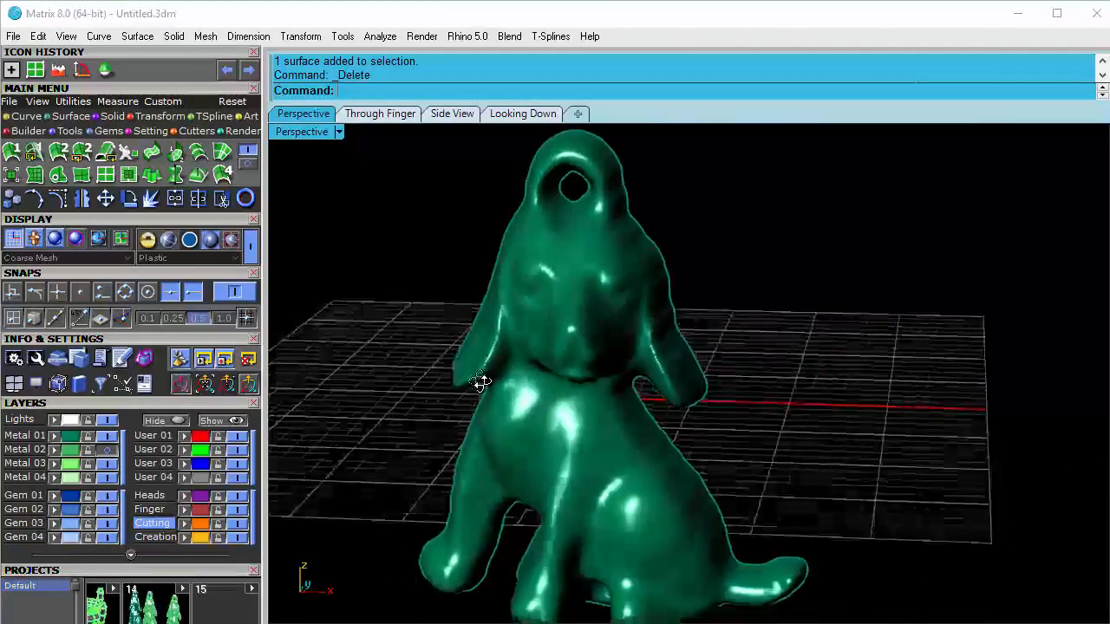
Step: Load a round 1.5 mm diamond and start Gem on Surface with the dog surface as its target
{"action": "left_click", "coordinate": [92, 131]}
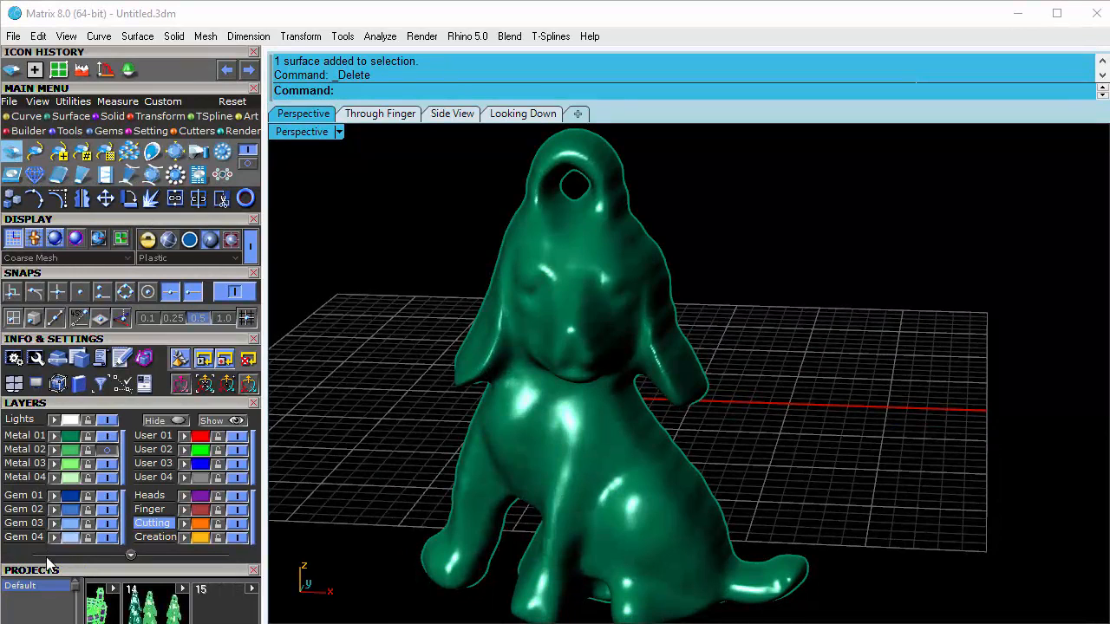
{"action": "left_click_drag", "start_coordinate": [48, 552], "coordinate": [92, 161]}
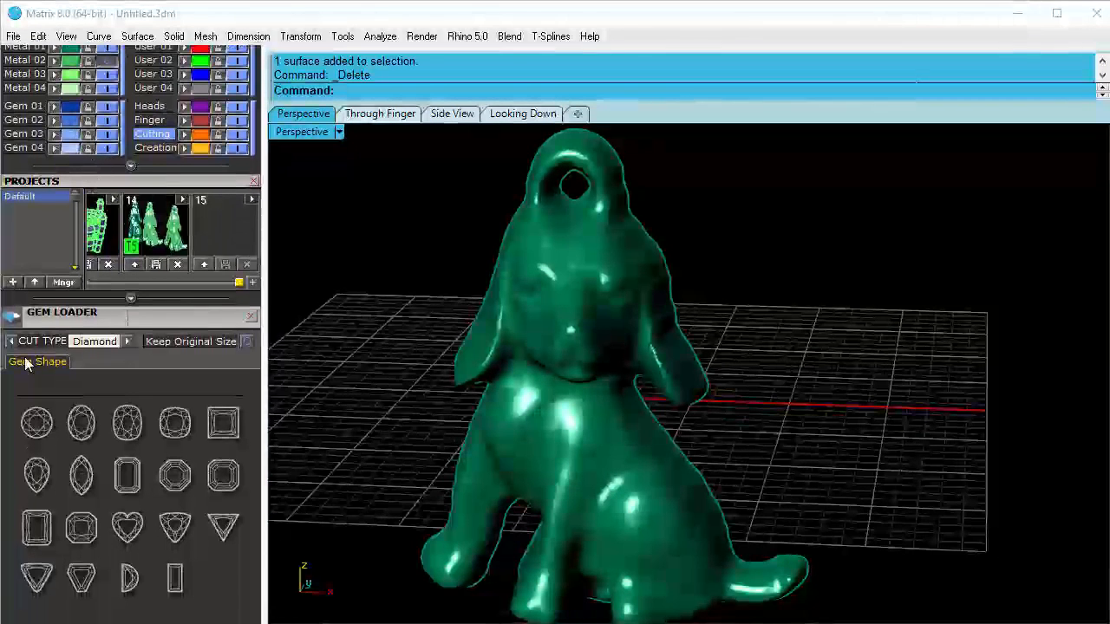
{"action": "left_click", "coordinate": [37, 422]}
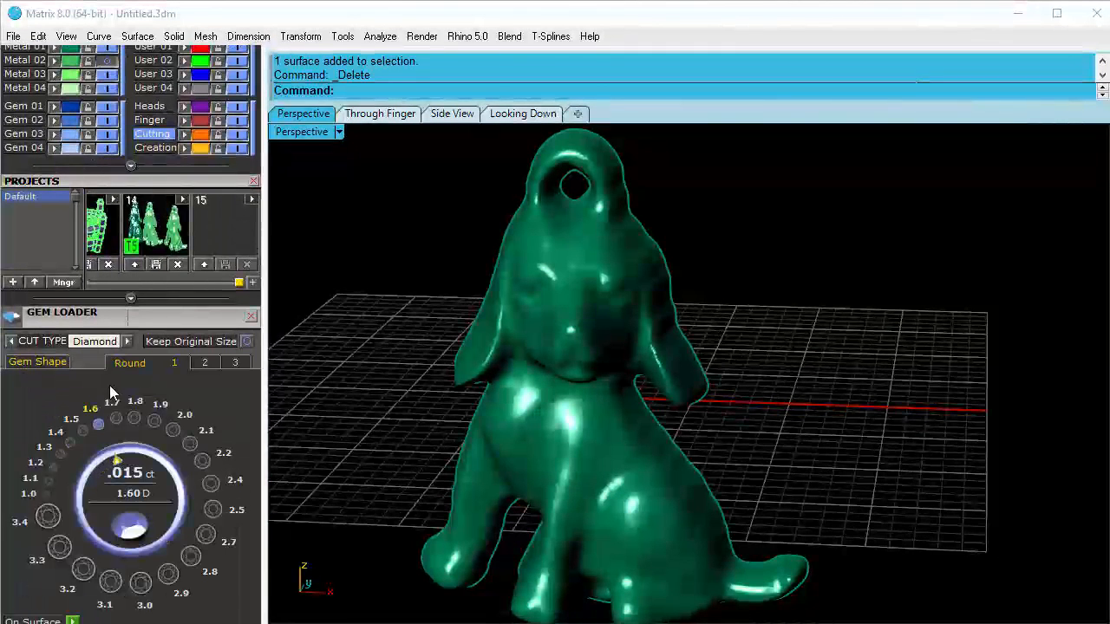
{"action": "left_click", "coordinate": [84, 430]}
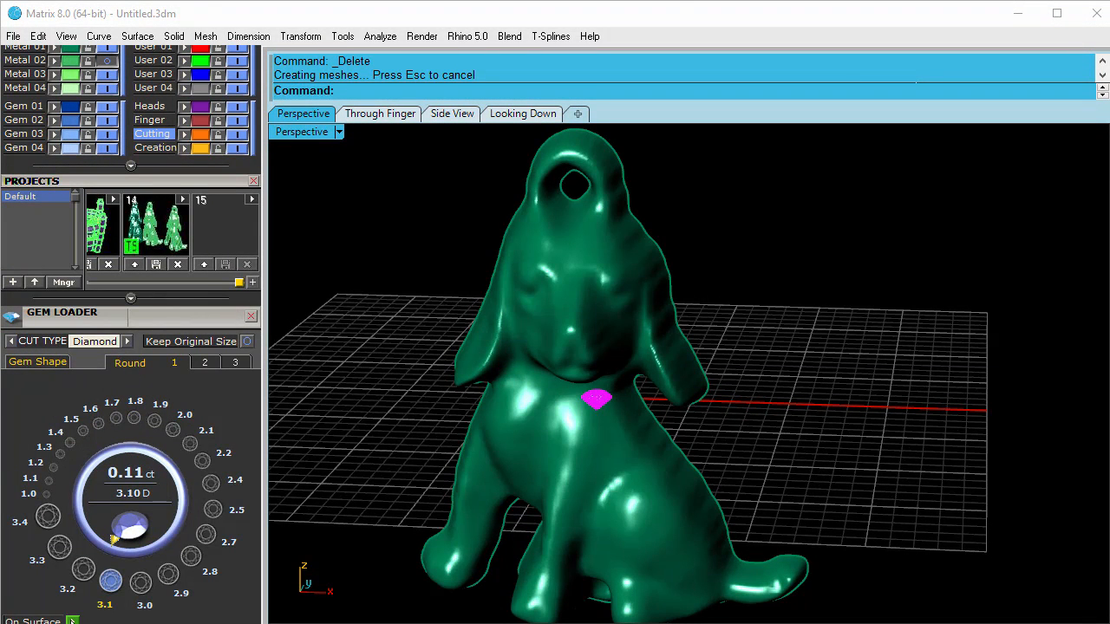
{"action": "left_click", "coordinate": [114, 539]}
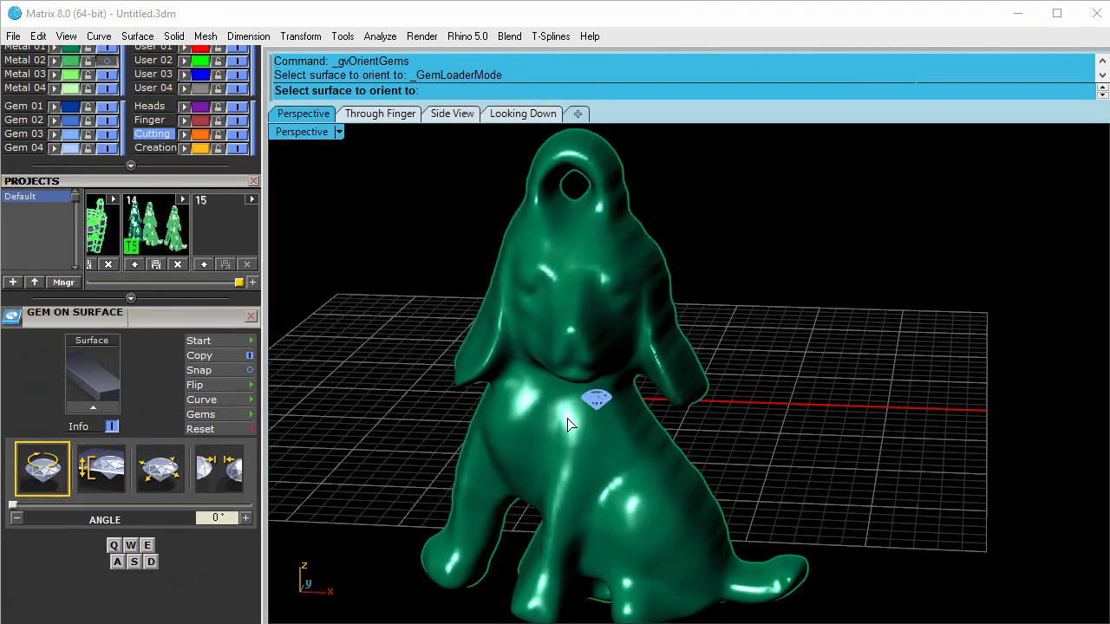
{"action": "left_click", "coordinate": [552, 350]}
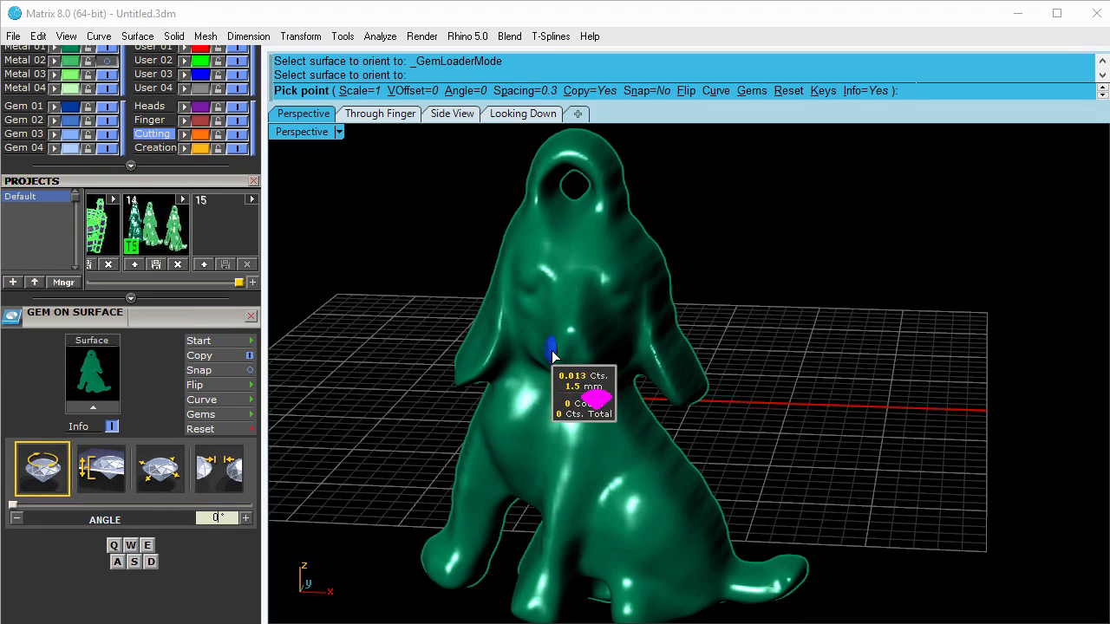
Step: Place four 1.5 mm diamonds in a cluster on the dog's upper chest, spaced about 0.3 mm apart
{"action": "scroll", "coordinate": [566, 321], "scroll_direction": "up", "scroll_amount": 4}
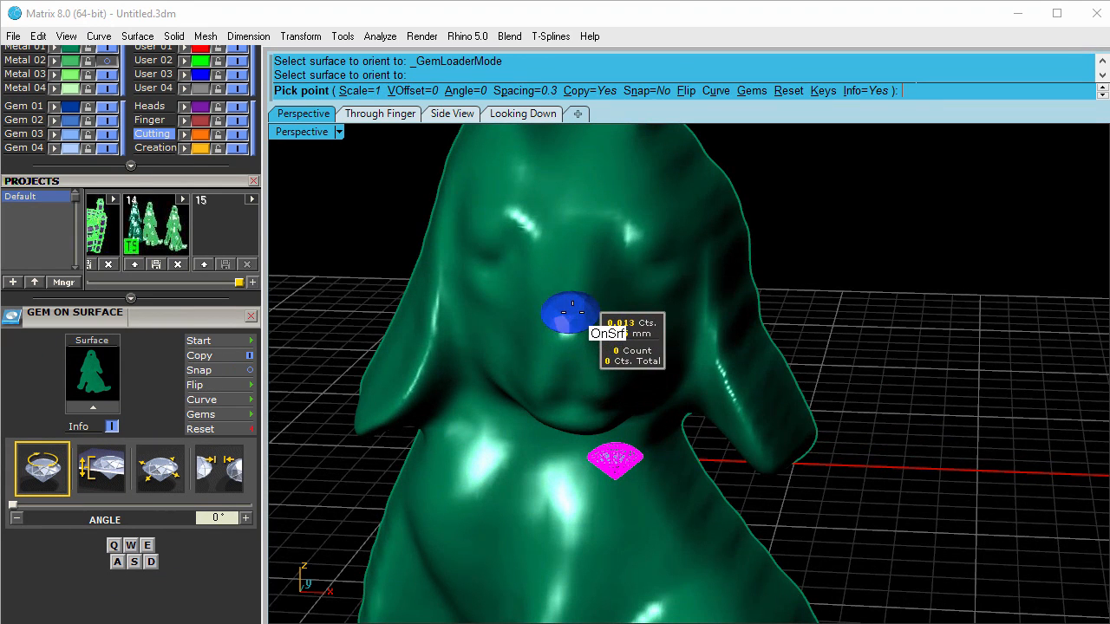
{"action": "right_click_drag", "start_coordinate": [572, 309], "coordinate": [559, 270]}
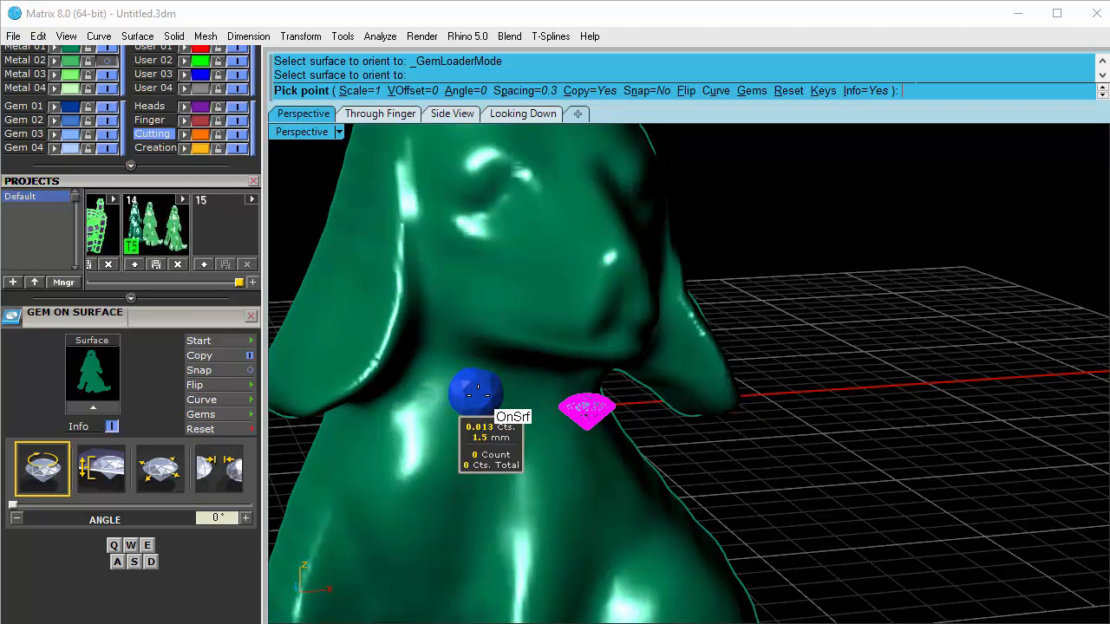
{"action": "left_click", "coordinate": [479, 397]}
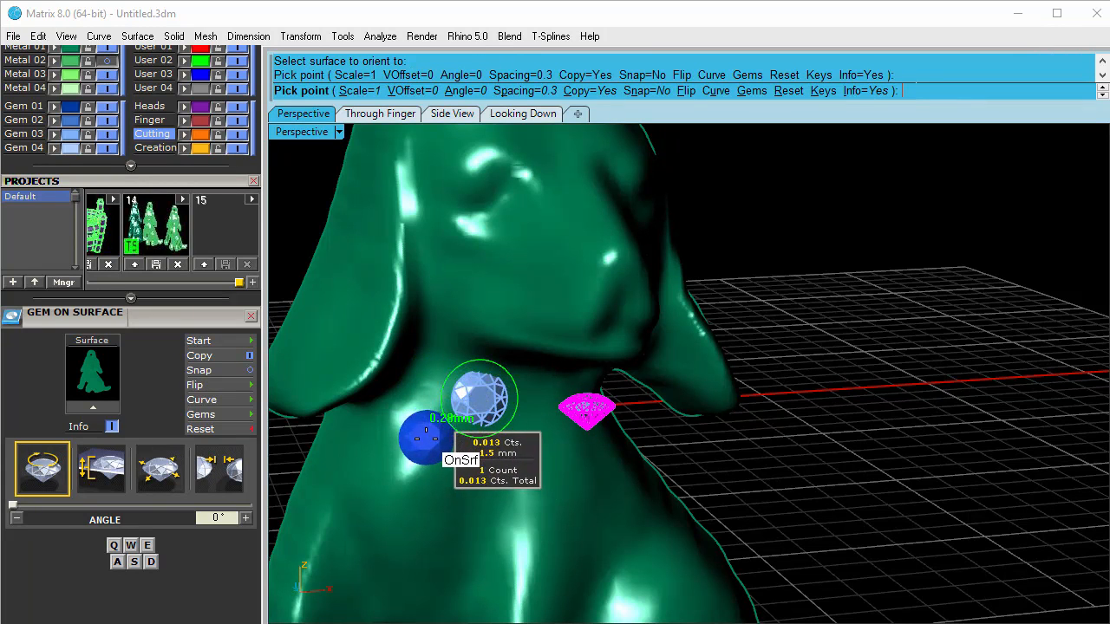
{"action": "left_click", "coordinate": [425, 439]}
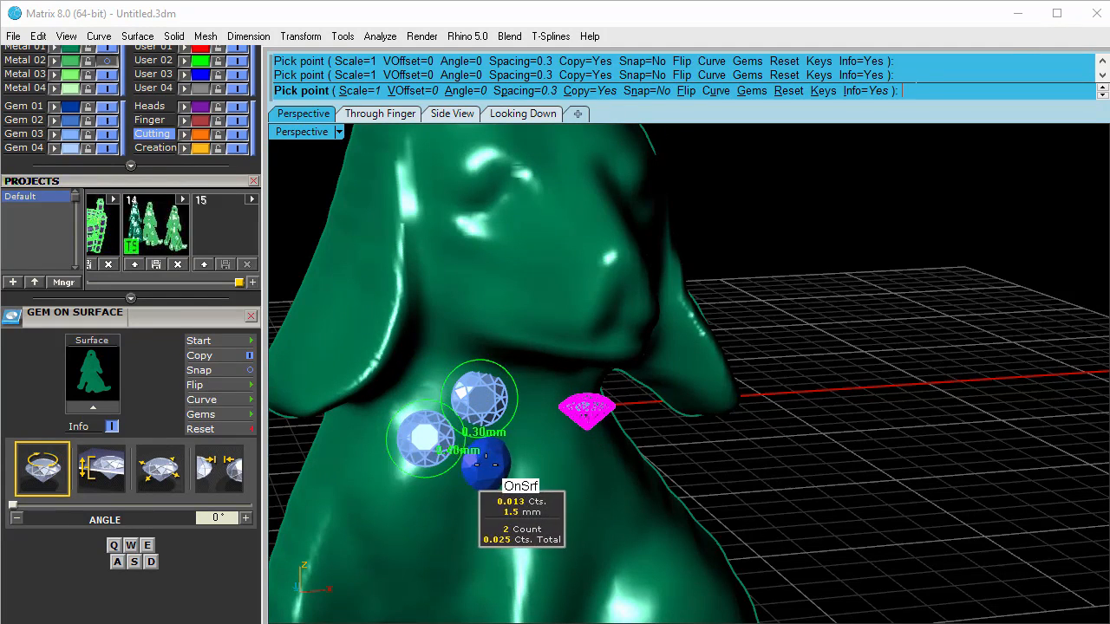
{"action": "right_click_drag", "start_coordinate": [542, 442], "coordinate": [523, 418]}
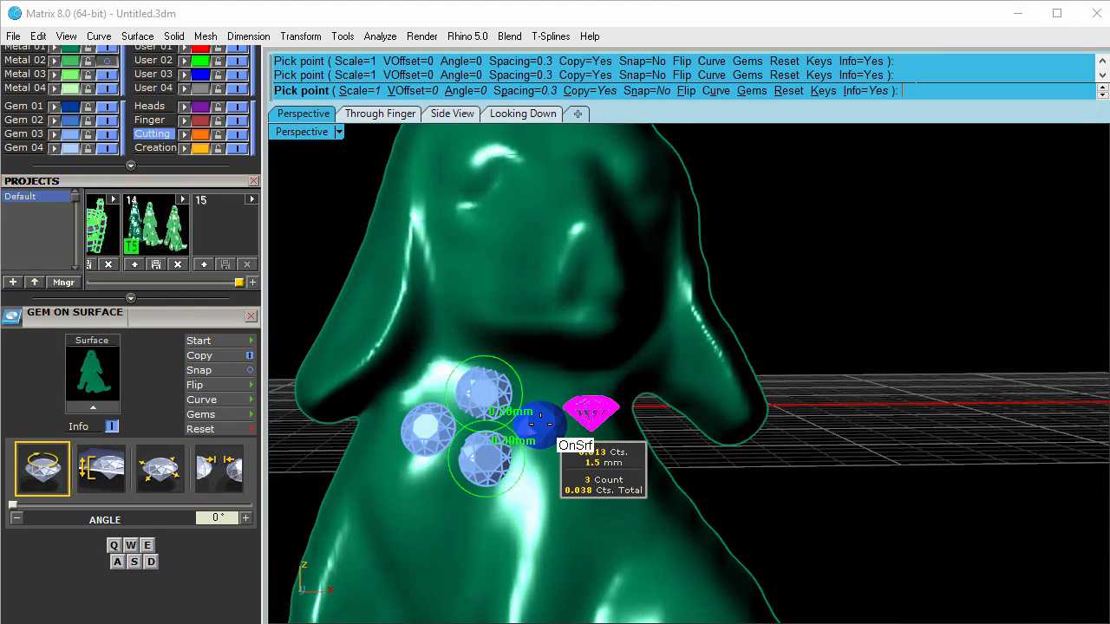
{"action": "left_click", "coordinate": [540, 423]}
Step: Place three more 1.5 mm diamonds beside the chest cluster, extending it diagonally down the middle of the dog's chest
{"action": "right_click_drag", "start_coordinate": [541, 424], "coordinate": [543, 455]}
{"action": "scroll", "coordinate": [544, 453], "scroll_direction": "up", "scroll_amount": 2}
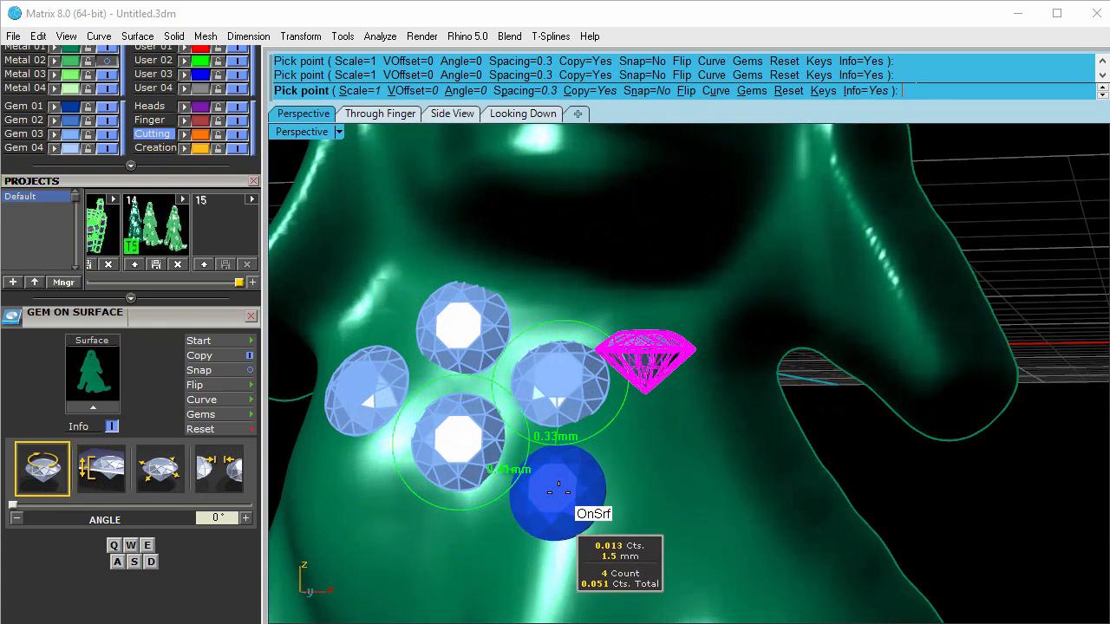
{"action": "left_click", "coordinate": [560, 489]}
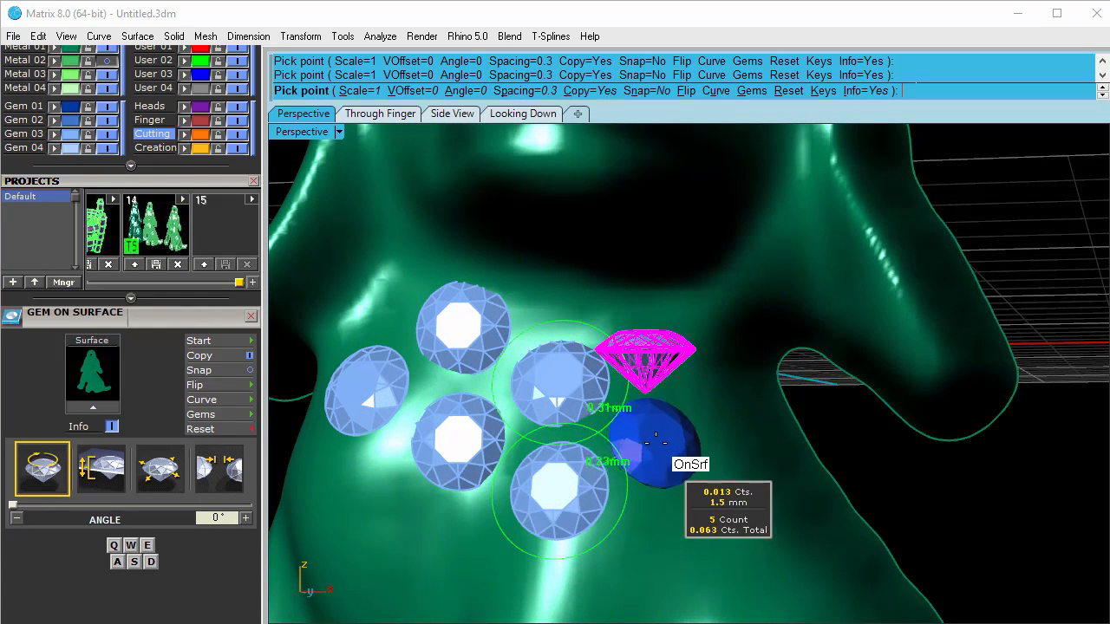
{"action": "left_click", "coordinate": [656, 438]}
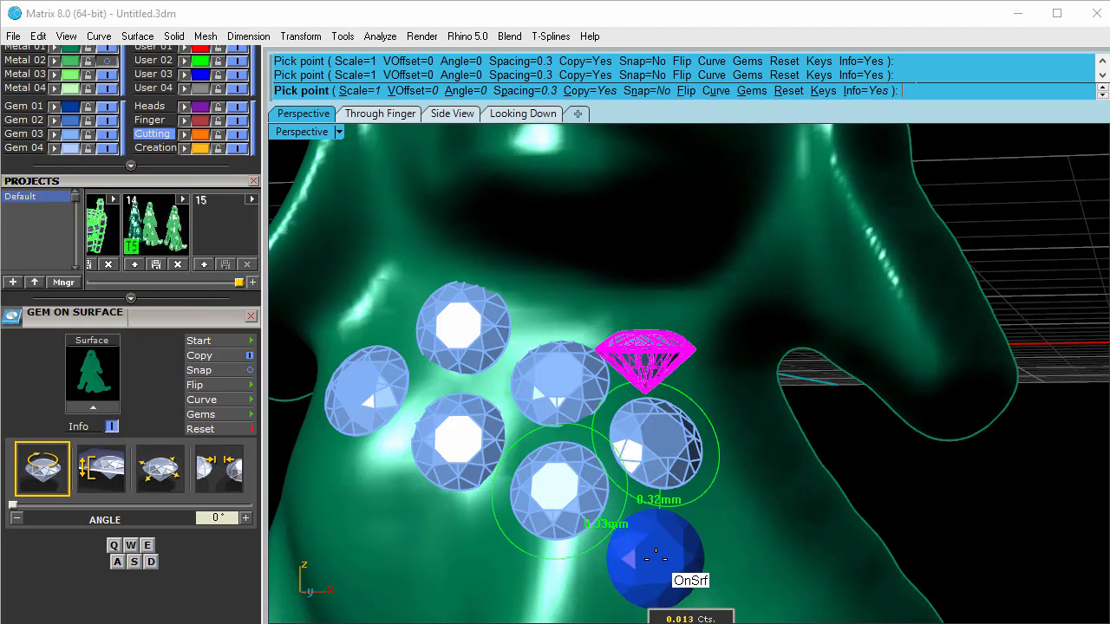
{"action": "left_click", "coordinate": [653, 555]}
Step: Place three 1.5 mm diamonds on the chest side facing the tail, working upward from the lowest gem to below the chin
{"action": "right_click_drag", "start_coordinate": [653, 555], "coordinate": [684, 550]}
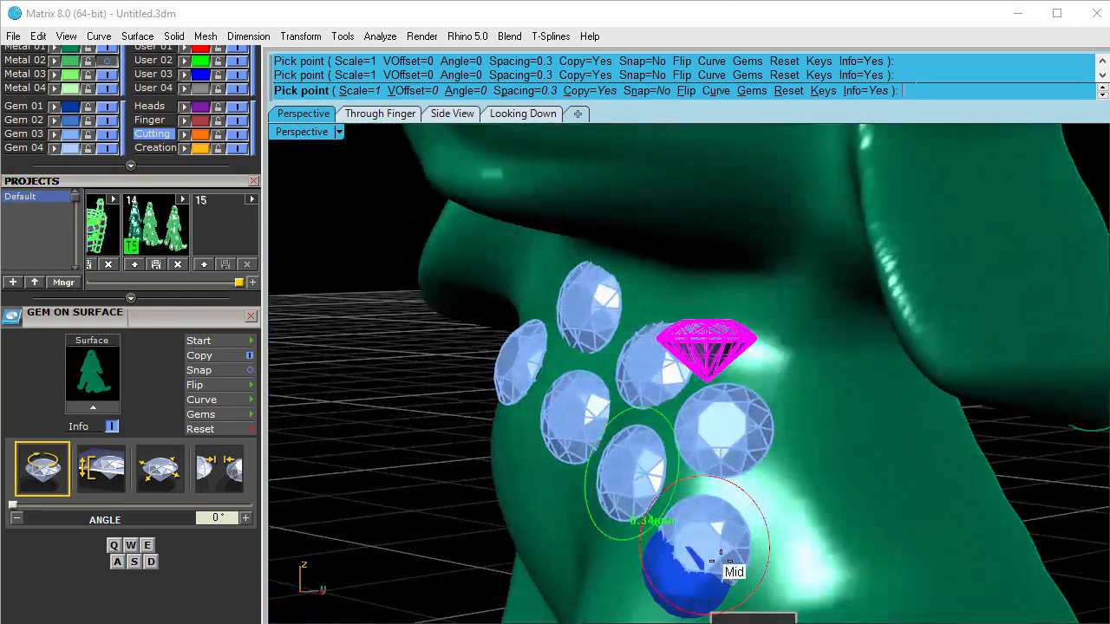
{"action": "left_click", "coordinate": [813, 503]}
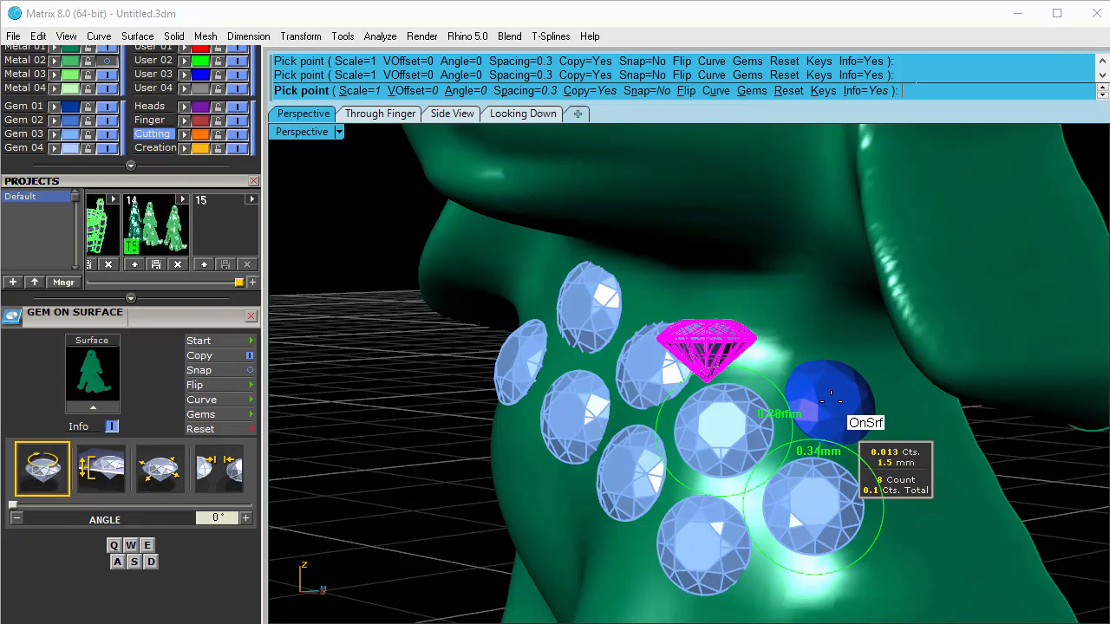
{"action": "left_click", "coordinate": [828, 397]}
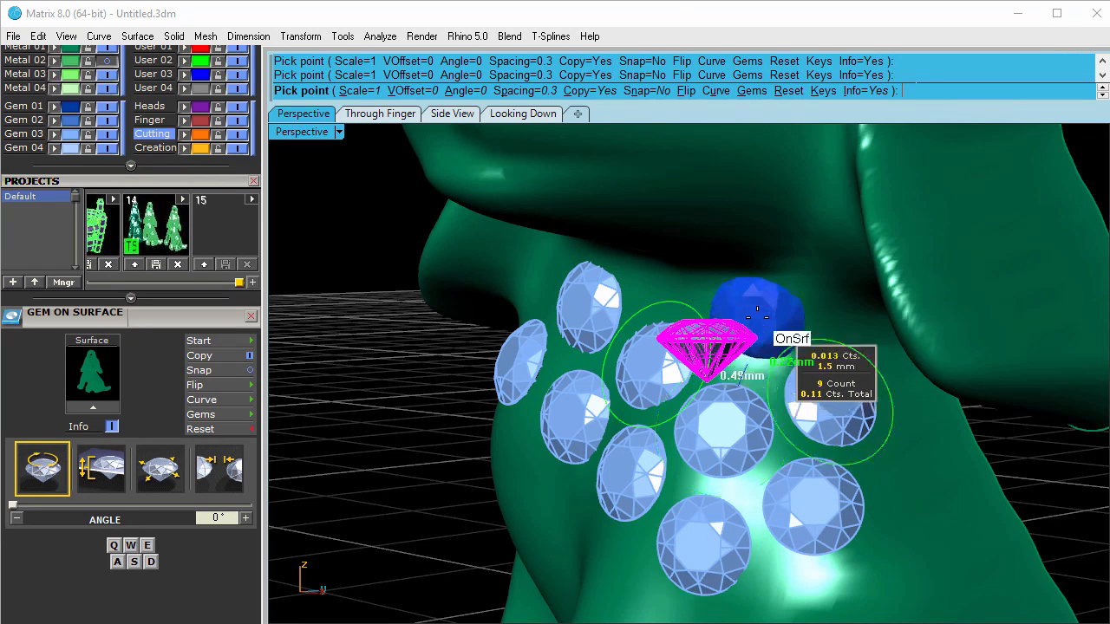
{"action": "left_click", "coordinate": [750, 317]}
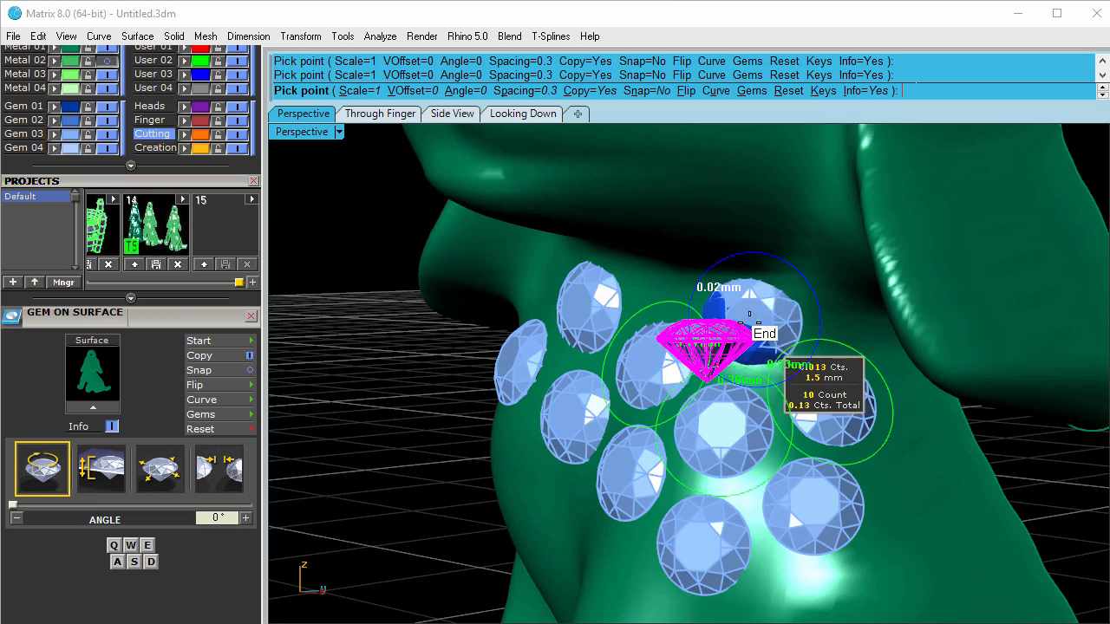
Step: Add three 1.5 mm diamonds along the lower edge of the cluster on the chest side away from the tail
{"action": "right_click_drag", "start_coordinate": [846, 351], "coordinate": [703, 408]}
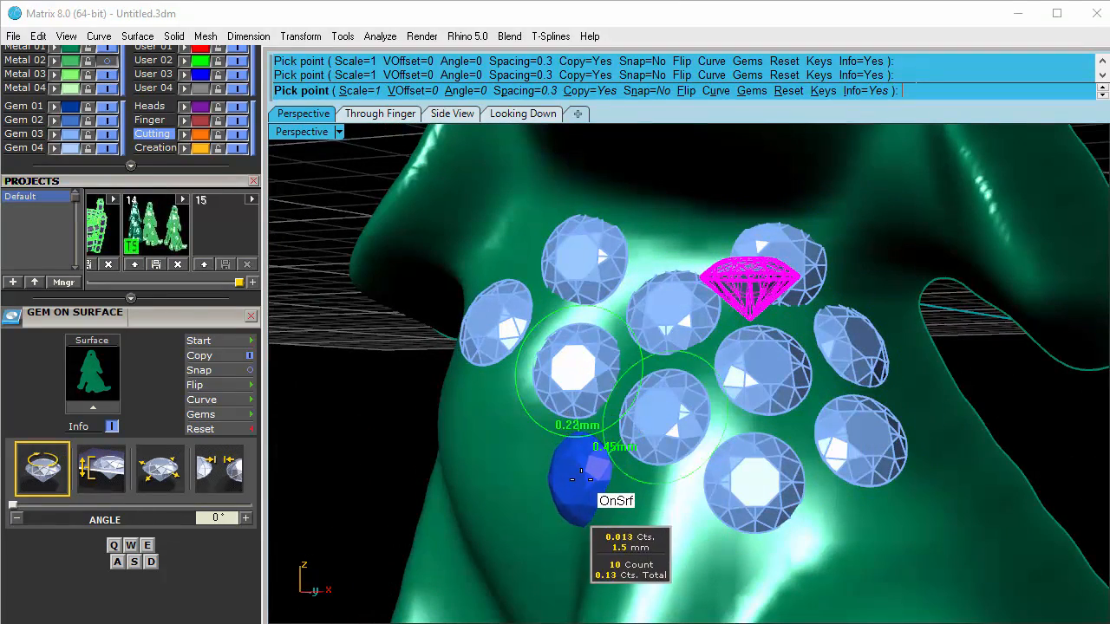
{"action": "left_click", "coordinate": [582, 476]}
{"action": "right_click_drag", "start_coordinate": [685, 518], "coordinate": [628, 510]}
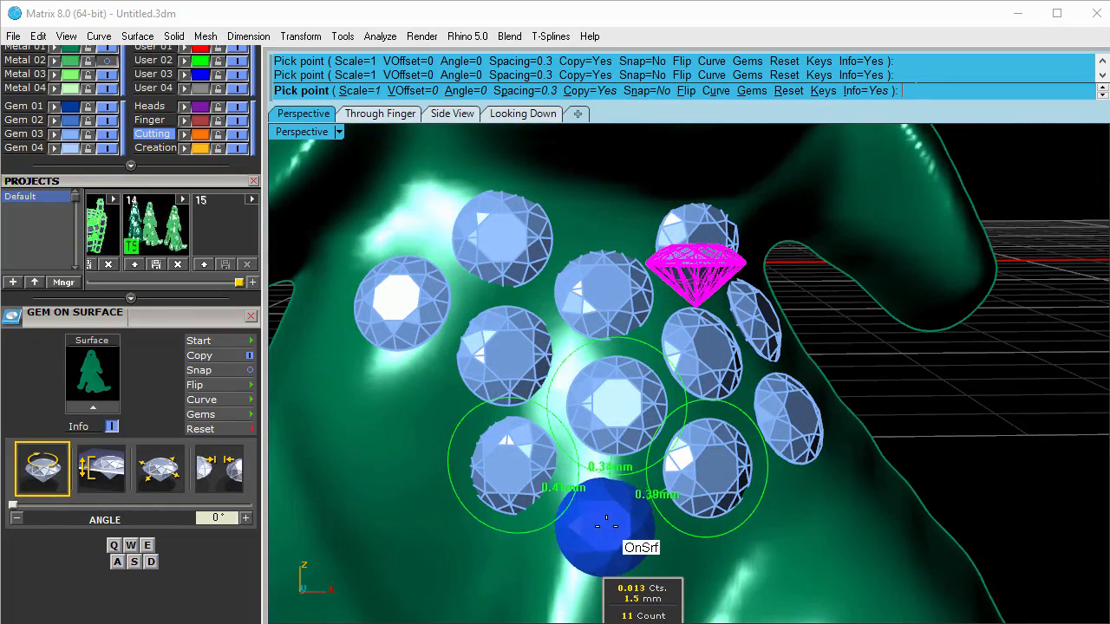
{"action": "left_click", "coordinate": [609, 520]}
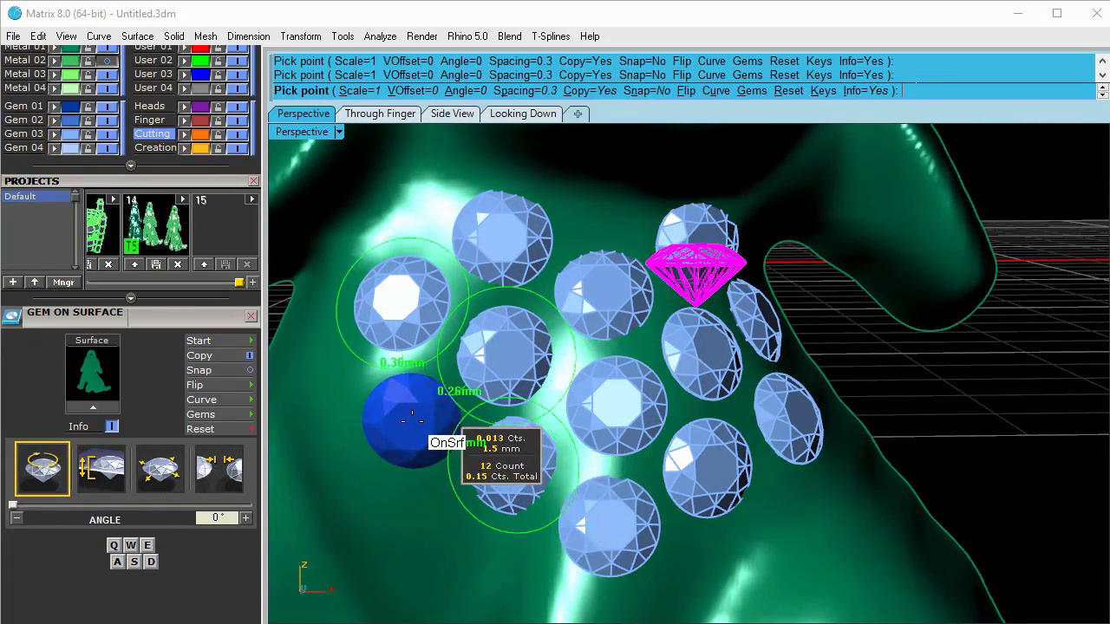
{"action": "left_click", "coordinate": [409, 417]}
Step: Place three 1.5 mm diamonds on the shoulder away from the tail, from just below the ear down the cluster's outer edge
{"action": "right_click_drag", "start_coordinate": [403, 425], "coordinate": [653, 394]}
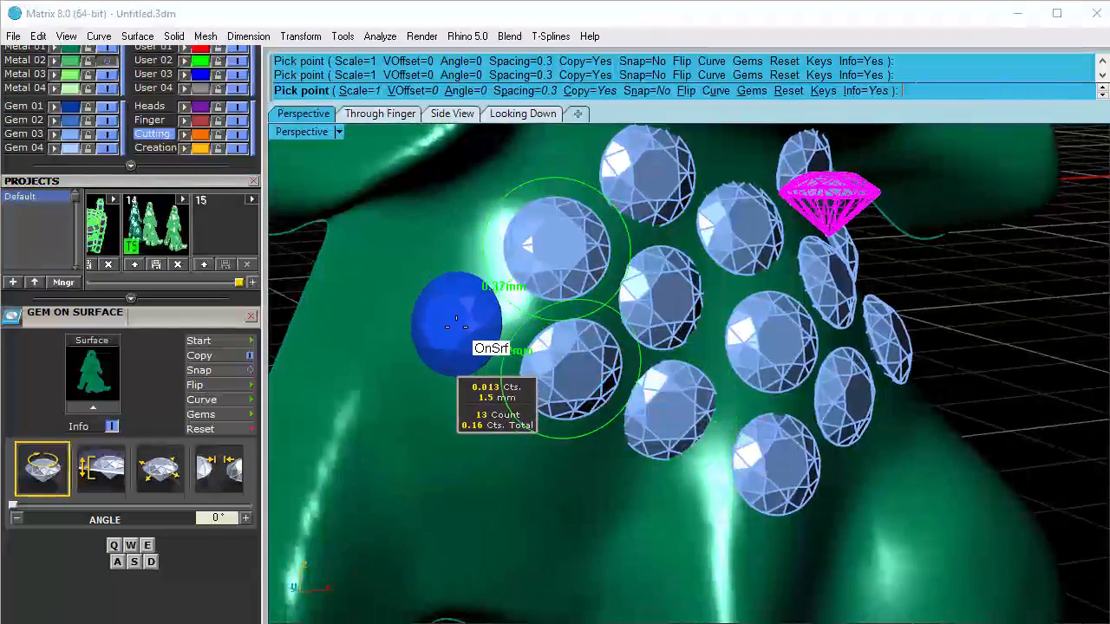
{"action": "left_click", "coordinate": [458, 323]}
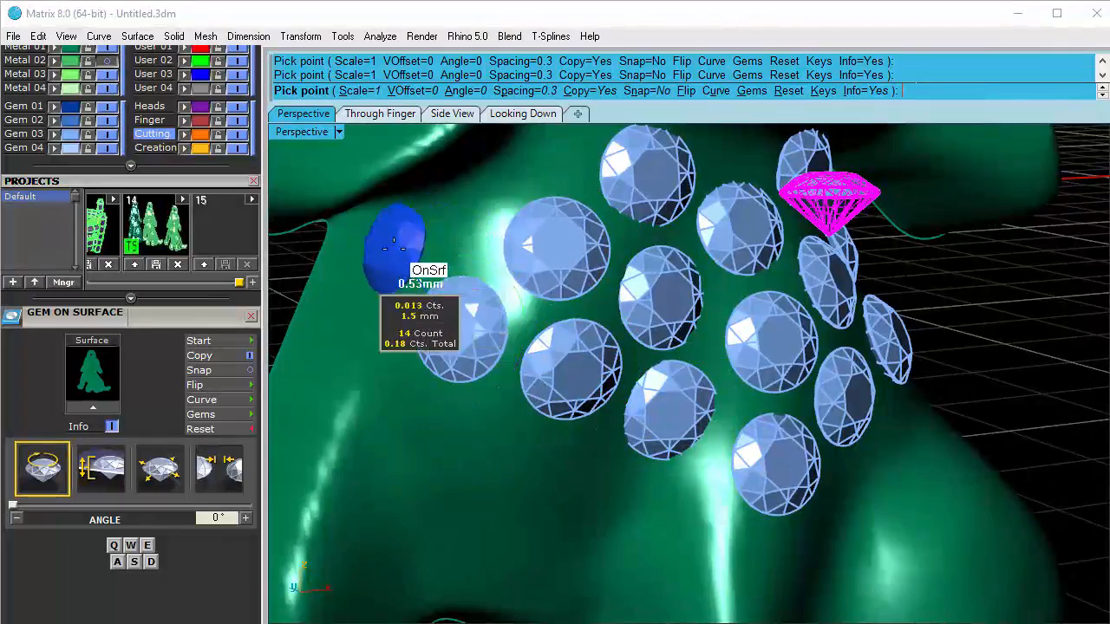
{"action": "right_click_drag", "start_coordinate": [399, 247], "coordinate": [476, 229]}
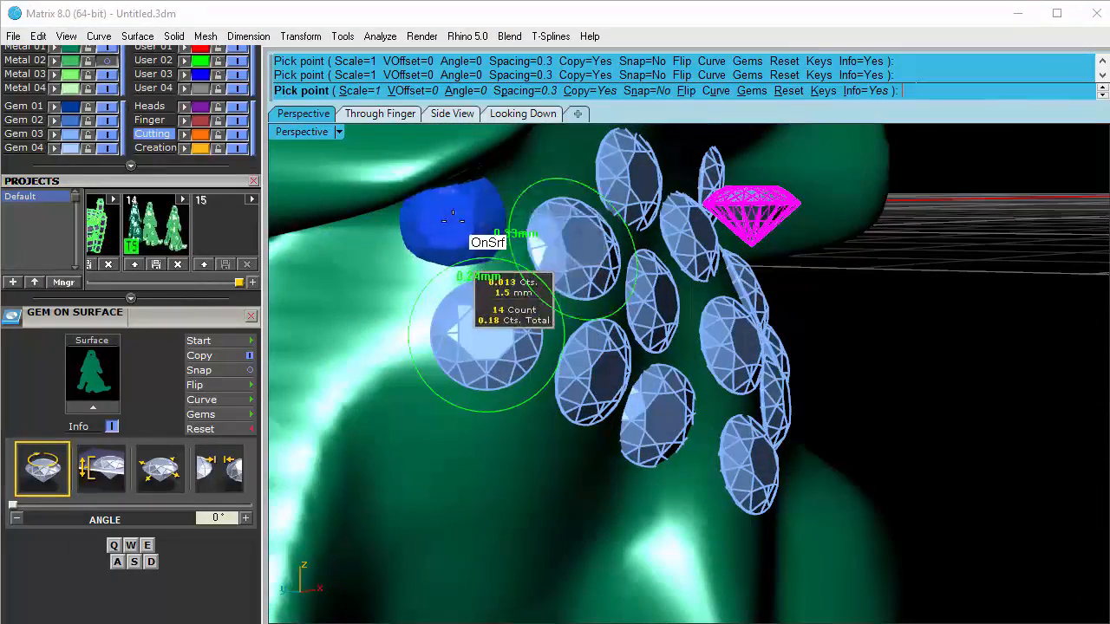
{"action": "left_click", "coordinate": [454, 219]}
{"action": "right_click_drag", "start_coordinate": [412, 264], "coordinate": [427, 210]}
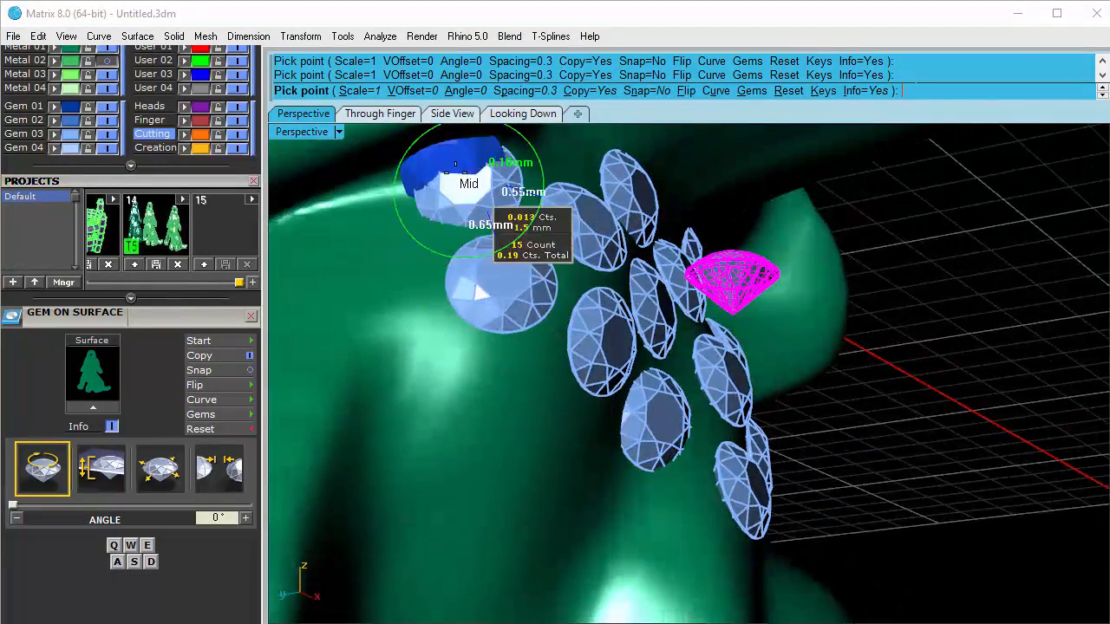
{"action": "right_click_drag", "start_coordinate": [473, 390], "coordinate": [583, 501]}
{"action": "left_click", "coordinate": [481, 427]}
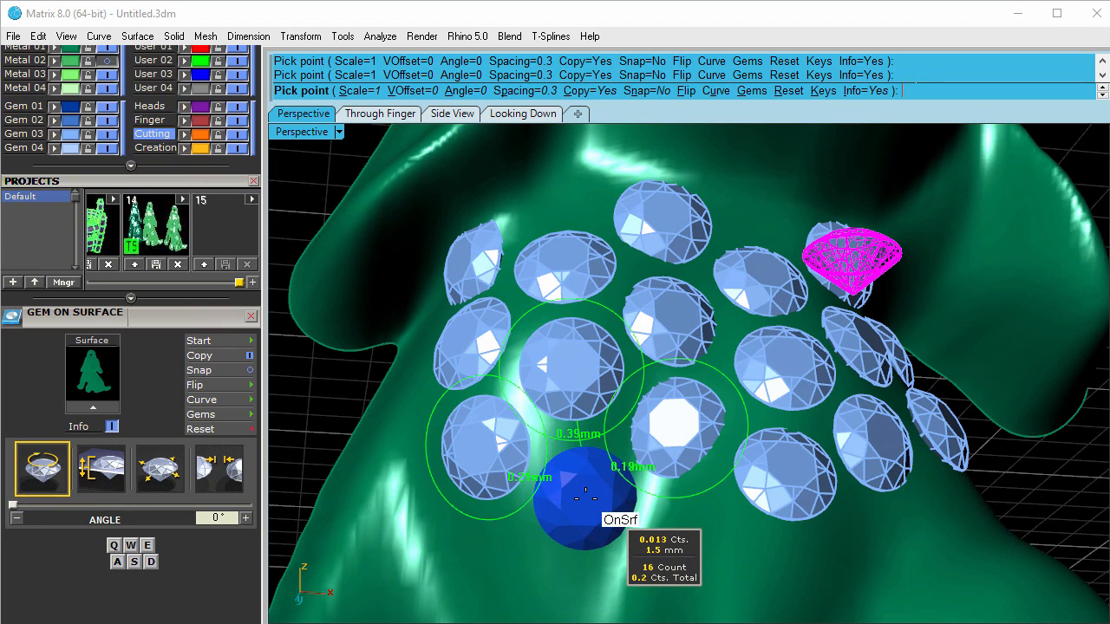
Step: Place six 1.5 mm diamonds along the cluster's lower edge, across the lower chest and up toward the shoulder on the tail side
{"action": "right_click_drag", "start_coordinate": [612, 499], "coordinate": [632, 462]}
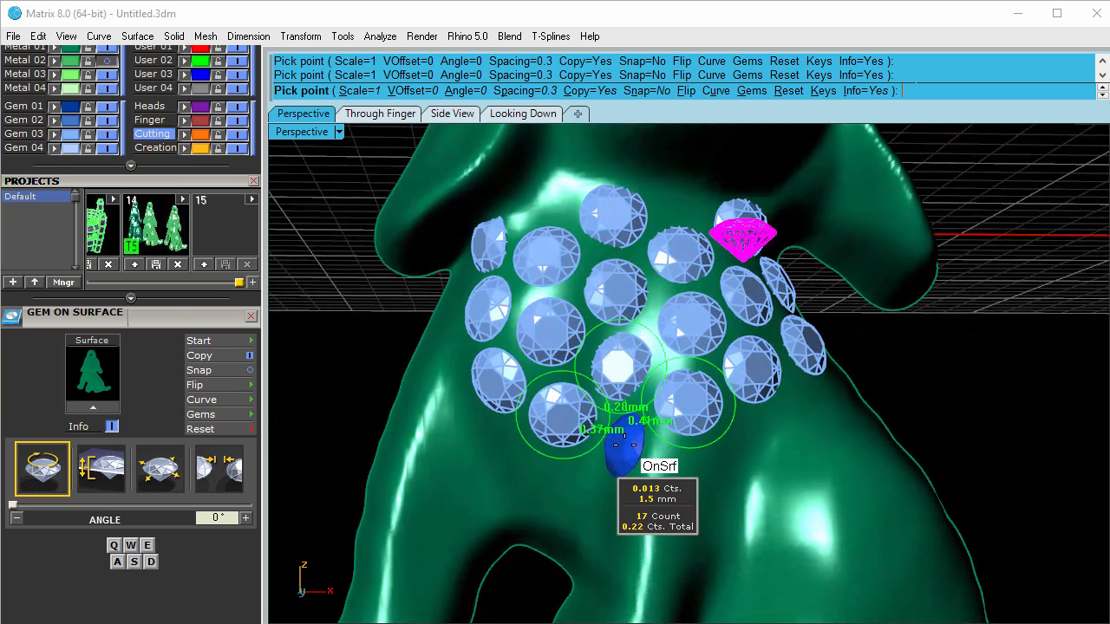
{"action": "left_click", "coordinate": [624, 438]}
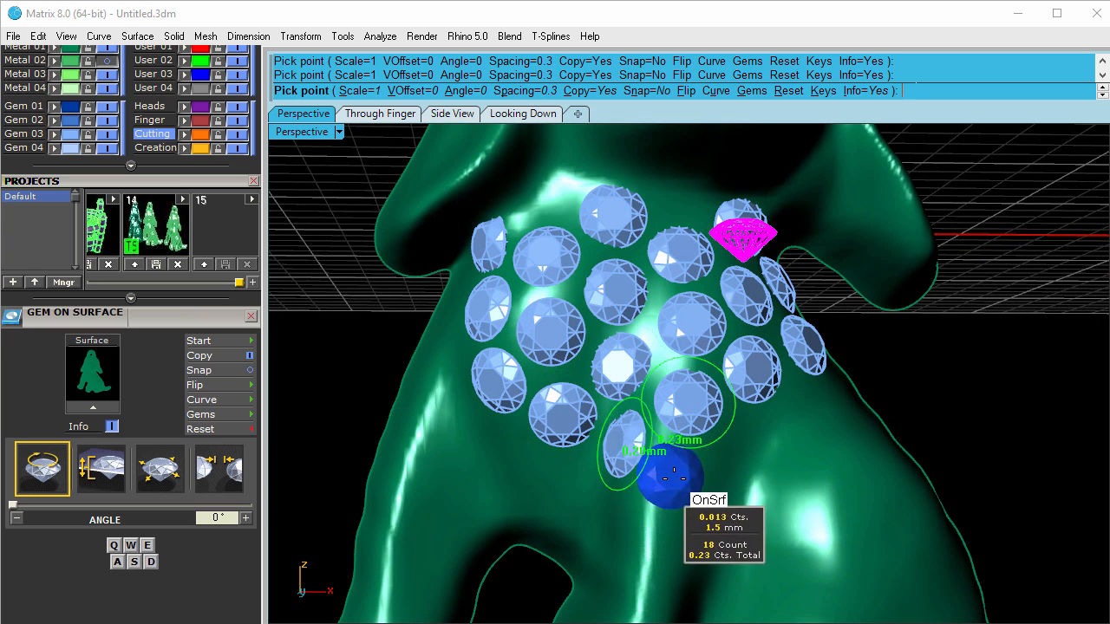
{"action": "left_click", "coordinate": [675, 477]}
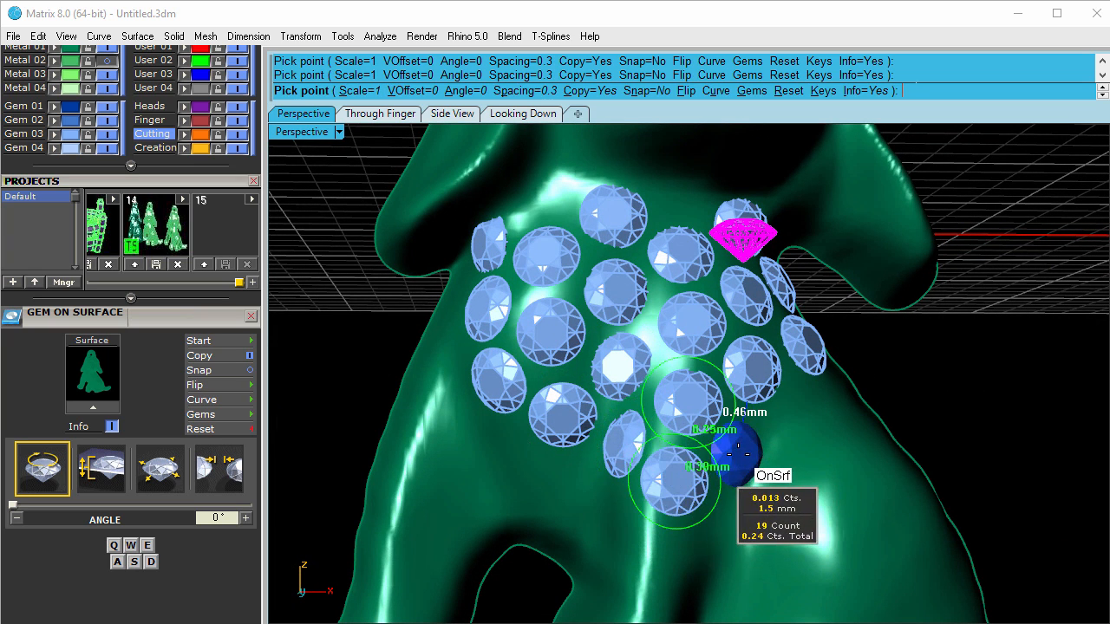
{"action": "left_click", "coordinate": [742, 451]}
{"action": "right_click_drag", "start_coordinate": [815, 460], "coordinate": [760, 448]}
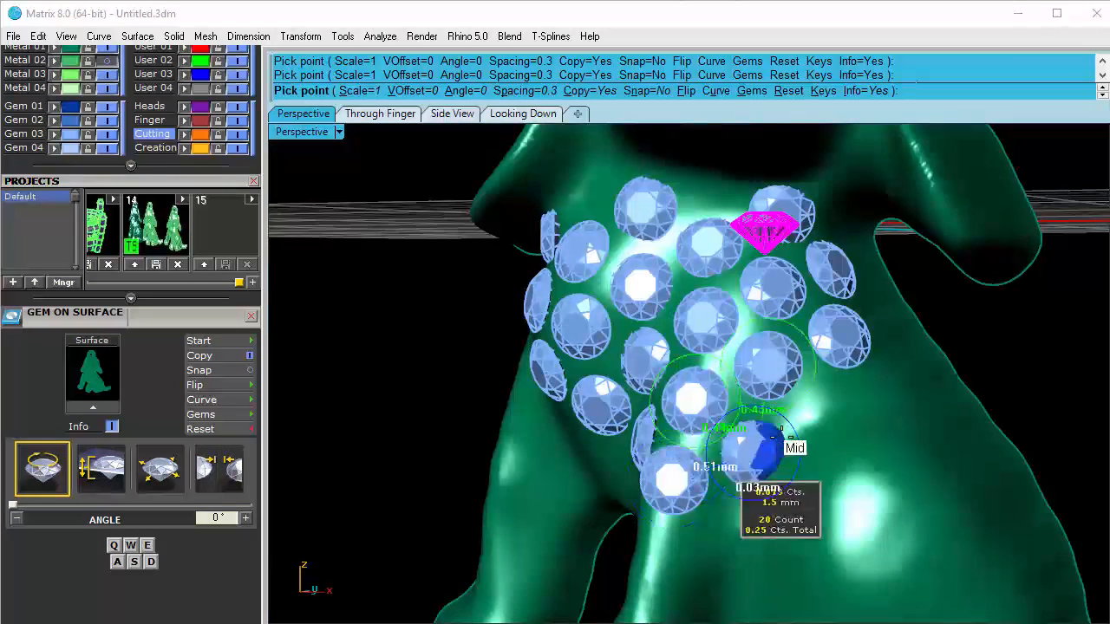
{"action": "left_click", "coordinate": [826, 409]}
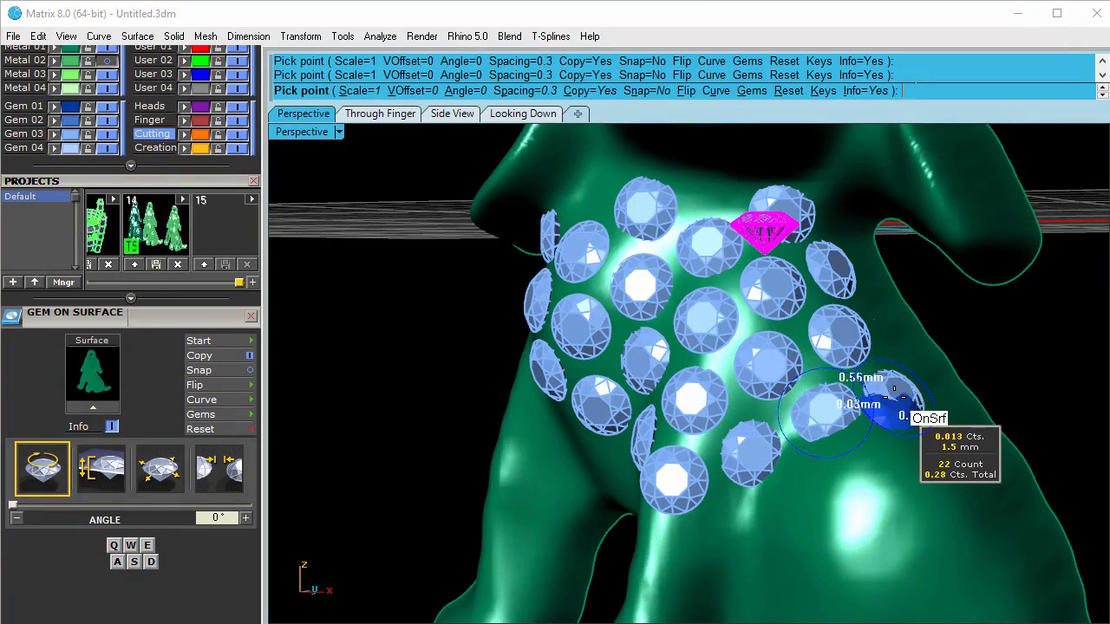
{"action": "left_click", "coordinate": [899, 389]}
Step: Set the vertical offset of the next diamond to 0.1 mm above the dog surface
{"action": "right_click_drag", "start_coordinate": [902, 386], "coordinate": [913, 355]}
{"action": "scroll", "coordinate": [913, 356], "scroll_direction": "up", "scroll_amount": 4}
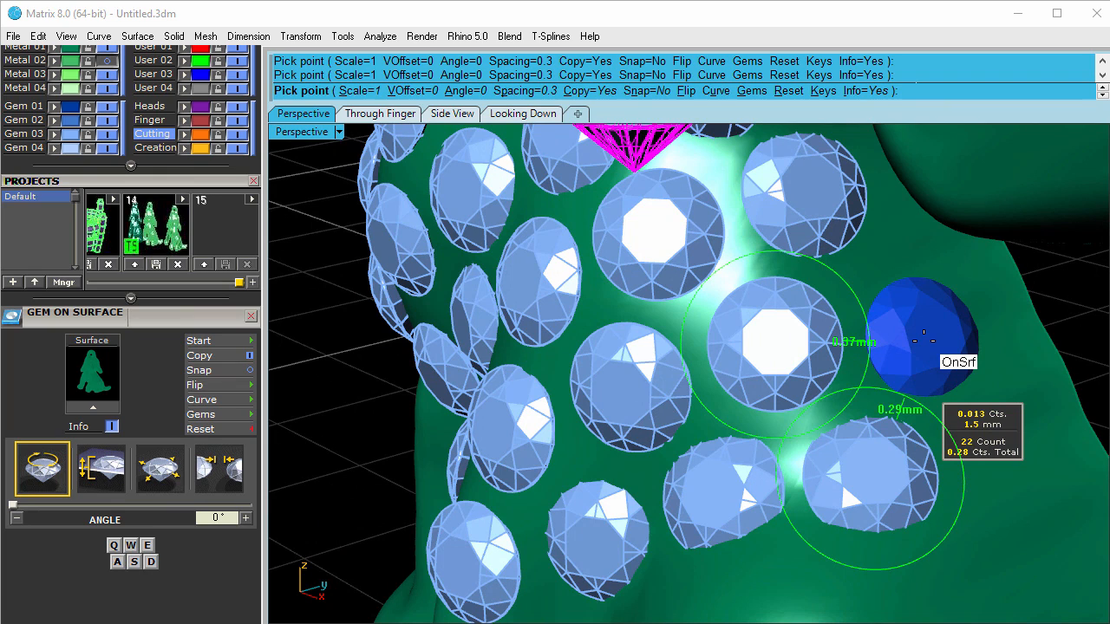
{"action": "key", "text": "w"}
{"action": "key", "text": "w"}
{"action": "key", "text": "w"}
{"action": "key", "text": "s"}
{"action": "key", "text": "s"}
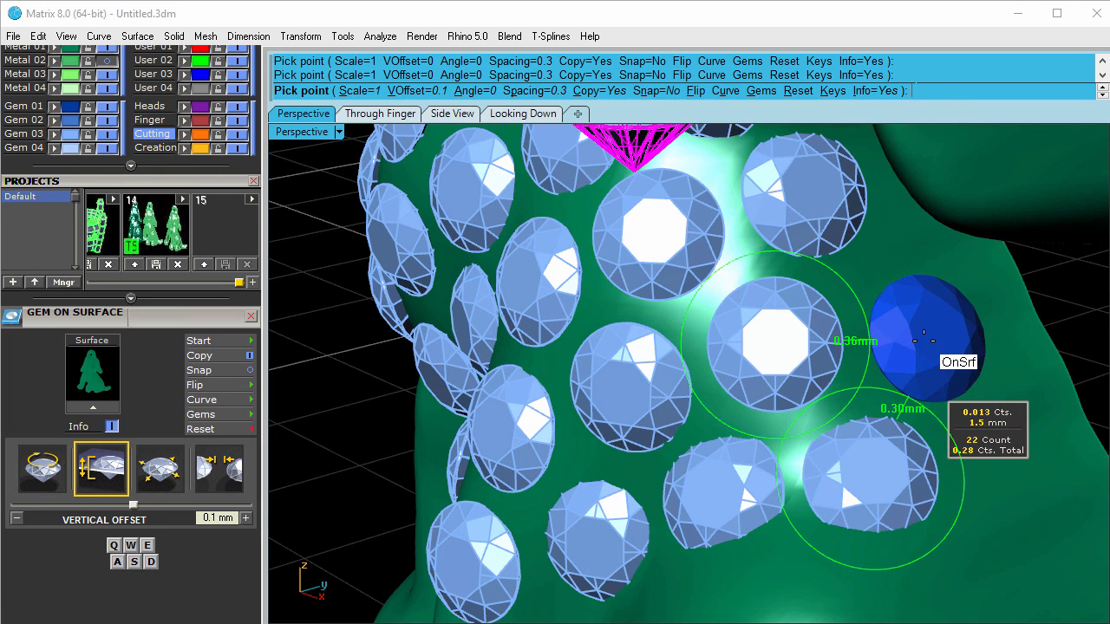
{"action": "key", "text": "s"}
{"action": "key", "text": "s"}
{"action": "key", "text": "w"}
{"action": "key", "text": "w"}
Step: Set the next diamond's angle to 5° and scale to 110%, and place it on the tail-side shoulder below the ear
{"action": "key", "text": "q"}
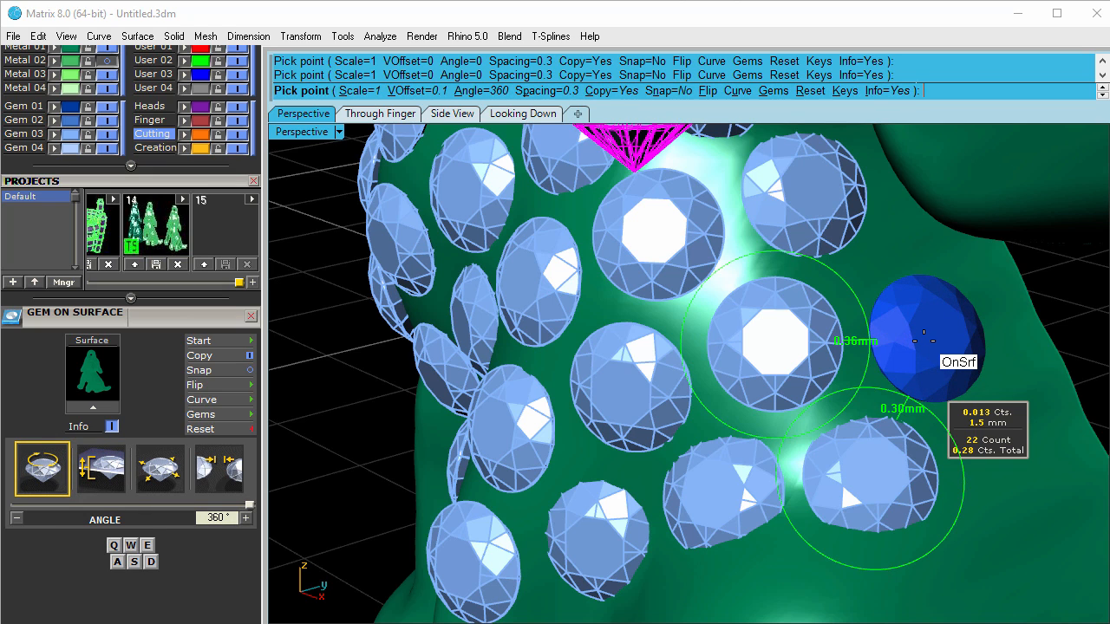
{"action": "key", "text": "e"}
{"action": "key", "text": "e"}
{"action": "key", "text": "q"}
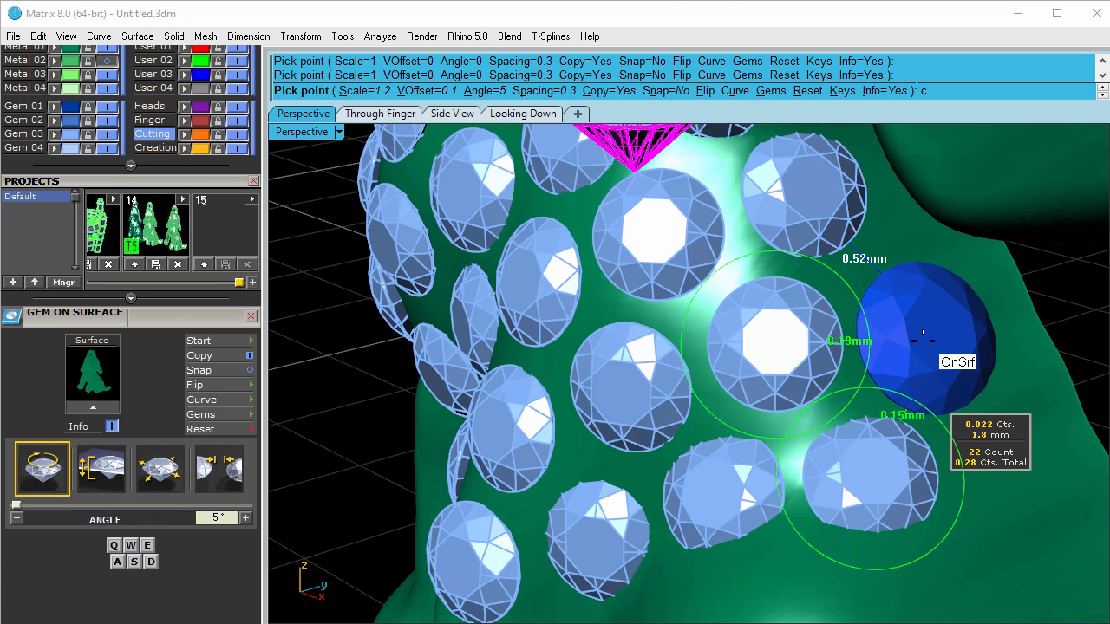
{"action": "key", "text": "d"}
{"action": "key", "text": "d"}
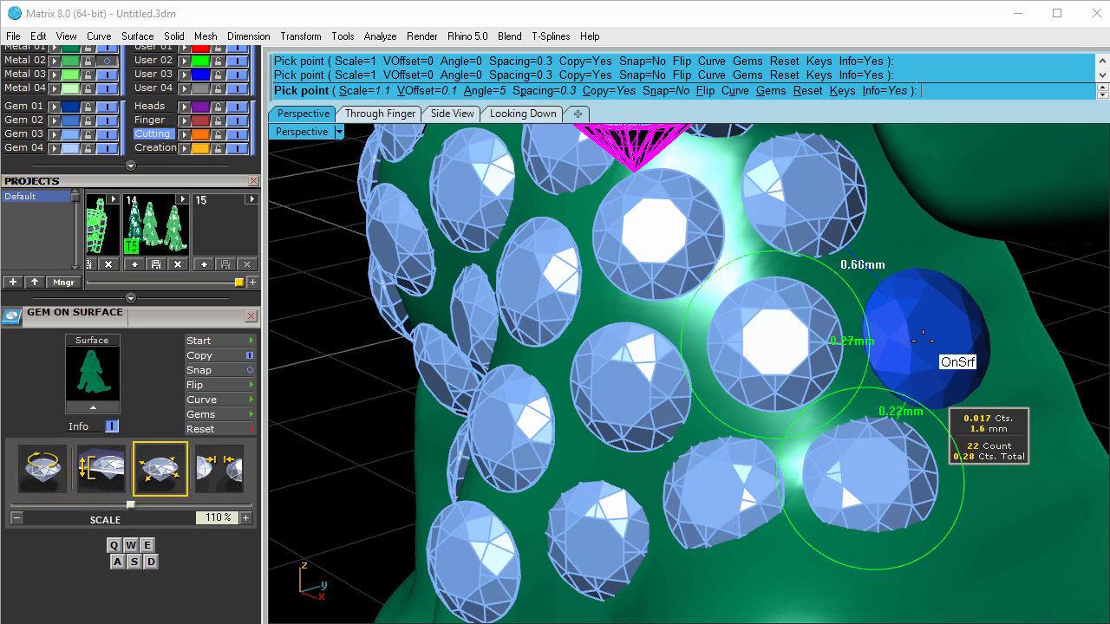
{"action": "key", "text": "e"}
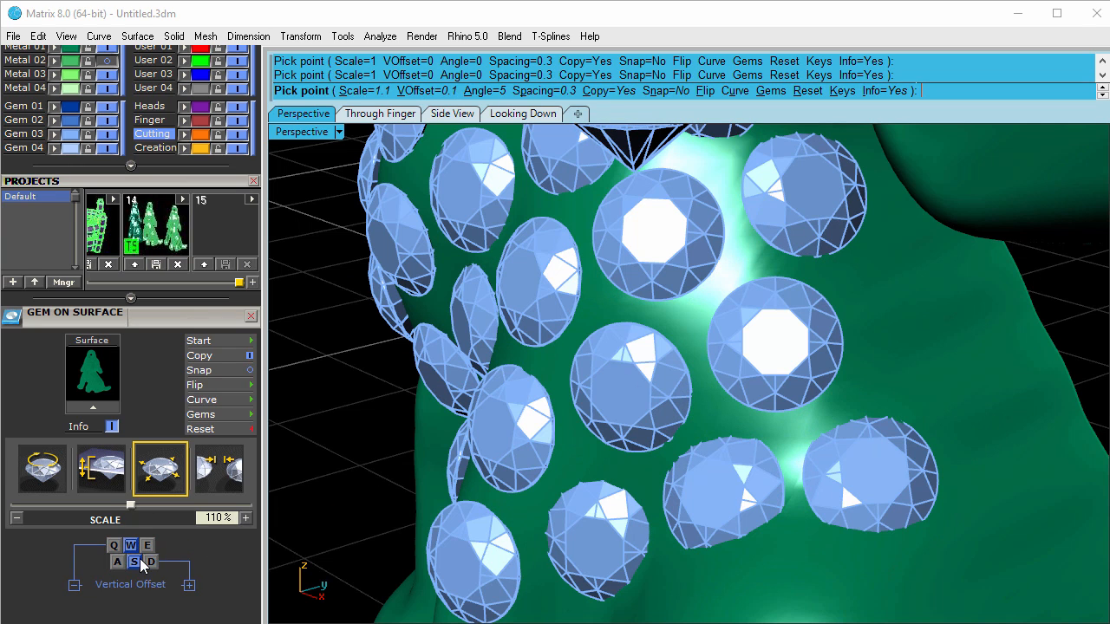
{"action": "left_click", "coordinate": [922, 321]}
Step: Return the gem scale to 100% and place a 1.5 mm diamond at the cluster's outer edge on the tail side
{"action": "scroll", "coordinate": [876, 338], "scroll_direction": "down", "scroll_amount": 3}
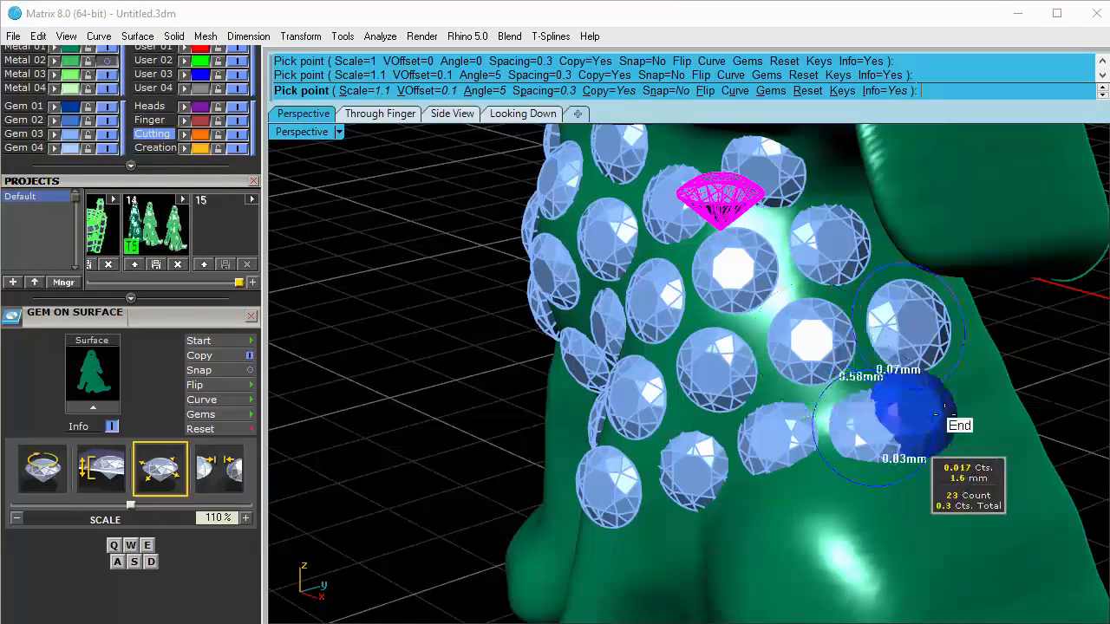
{"action": "key", "text": "s"}
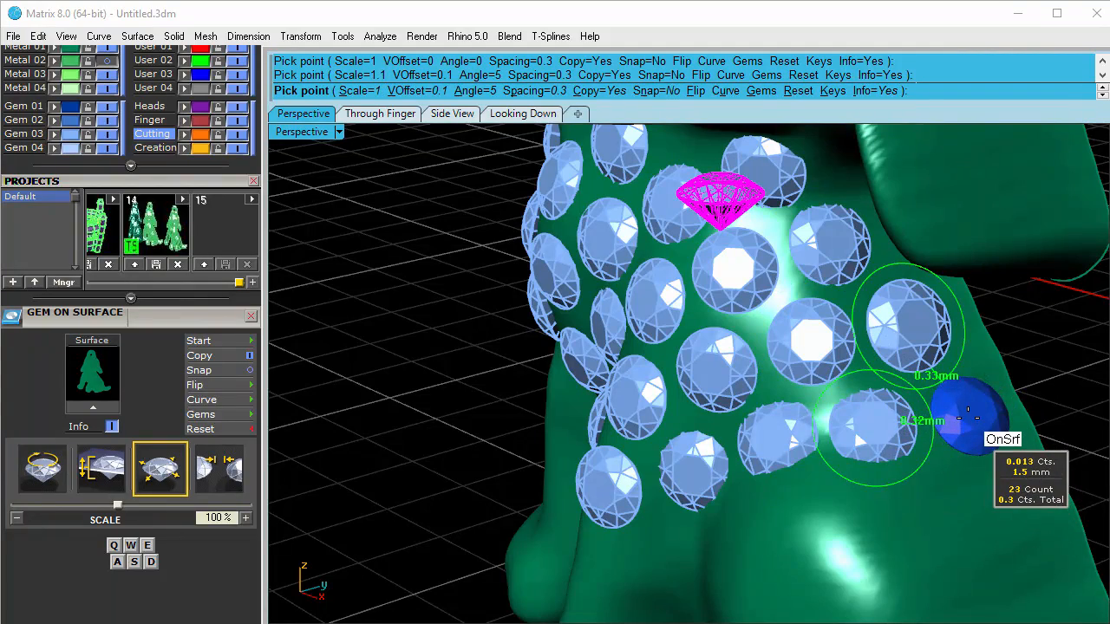
{"action": "left_click", "coordinate": [968, 417]}
Step: Place one last 1.5 mm diamond on the opposite shoulder below the ear and finish the gem placement
{"action": "right_click_drag", "start_coordinate": [954, 451], "coordinate": [893, 444]}
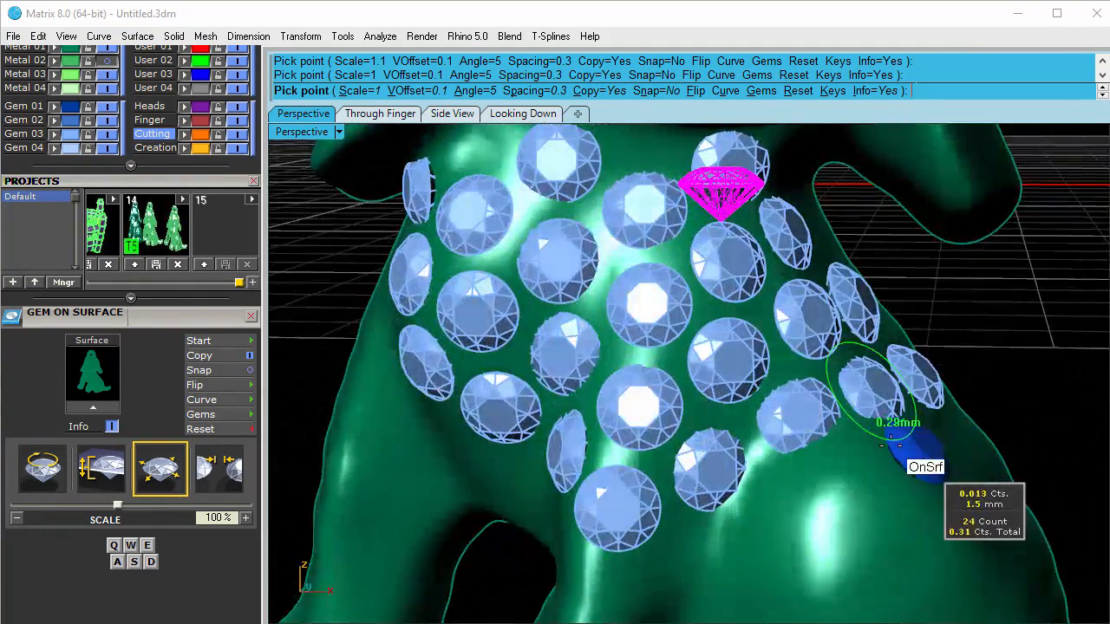
{"action": "scroll", "coordinate": [891, 444], "scroll_direction": "down", "scroll_amount": 5}
{"action": "right_click_drag", "start_coordinate": [787, 440], "coordinate": [815, 447]}
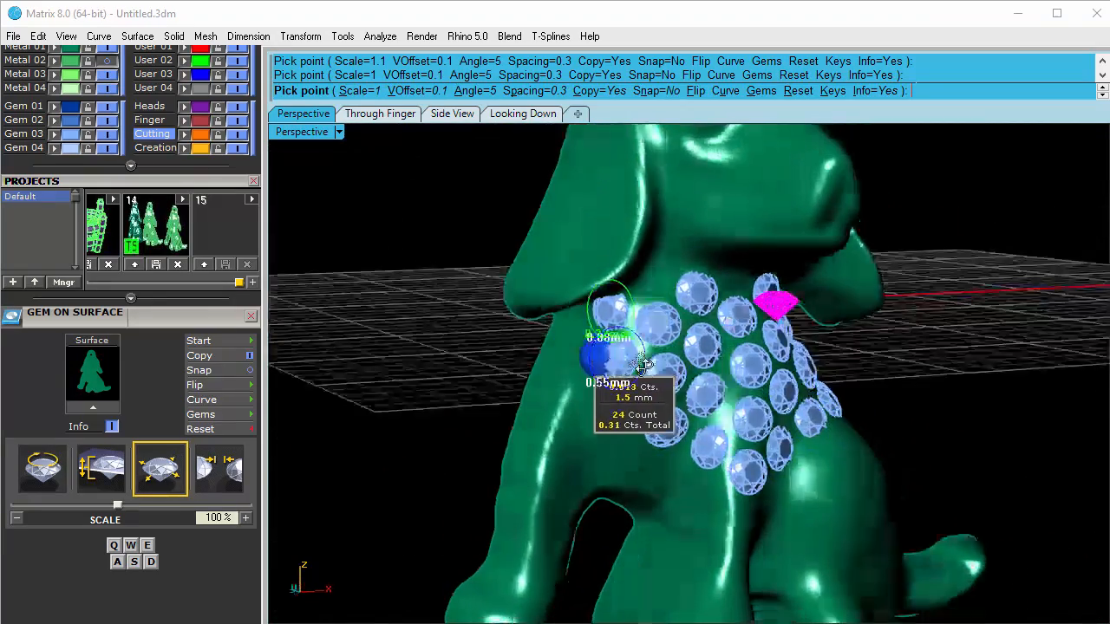
{"action": "right_click_drag", "start_coordinate": [642, 364], "coordinate": [619, 347]}
{"action": "scroll", "coordinate": [598, 347], "scroll_direction": "up", "scroll_amount": 4}
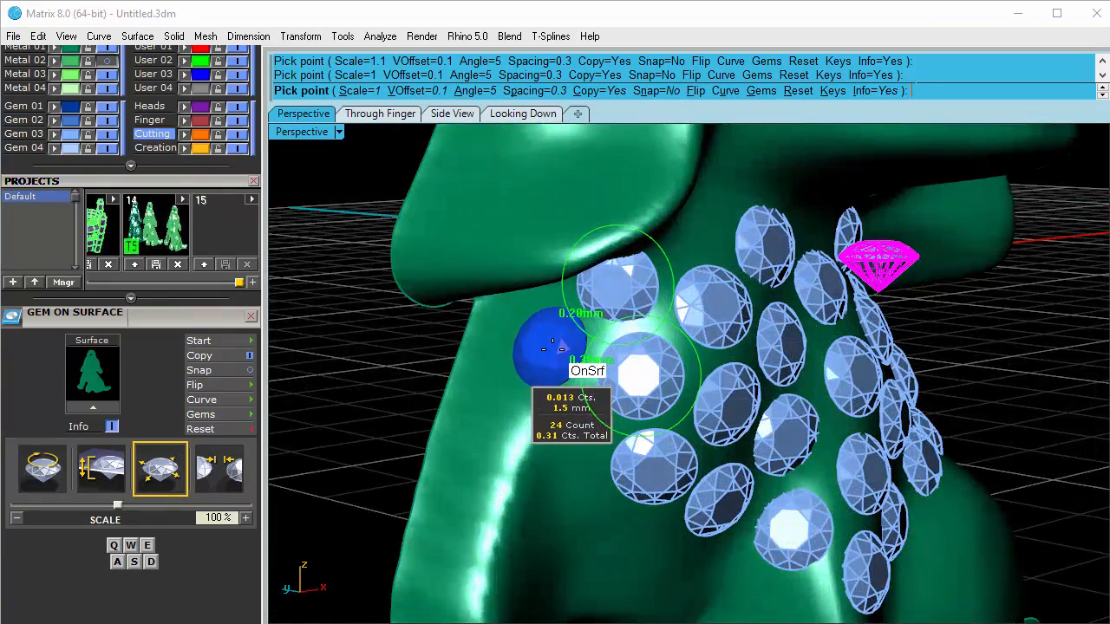
{"action": "left_click", "coordinate": [554, 350]}
{"action": "scroll", "coordinate": [752, 389], "scroll_direction": "down", "scroll_amount": 2}
{"action": "right_click_drag", "start_coordinate": [773, 397], "coordinate": [657, 406]}
{"action": "scroll", "coordinate": [694, 376], "scroll_direction": "down", "scroll_amount": 4}
{"action": "right_click", "coordinate": [838, 373]}
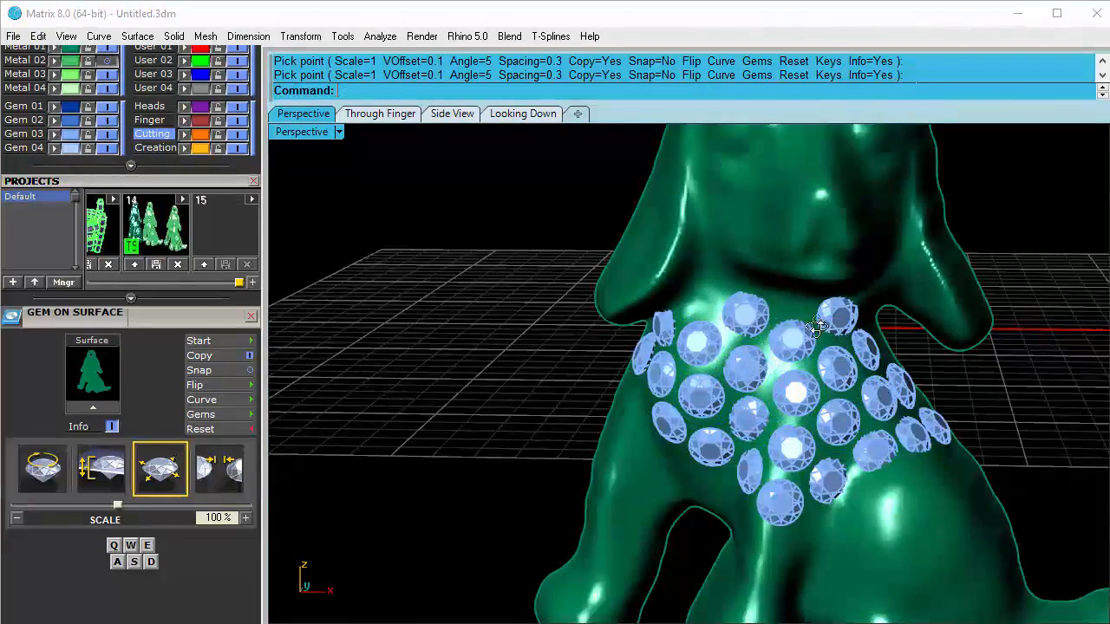
Step: Turn on the Metal 02 layer to show the original dog mesh together with the diamond cluster
{"action": "right_click_drag", "start_coordinate": [817, 327], "coordinate": [705, 360]}
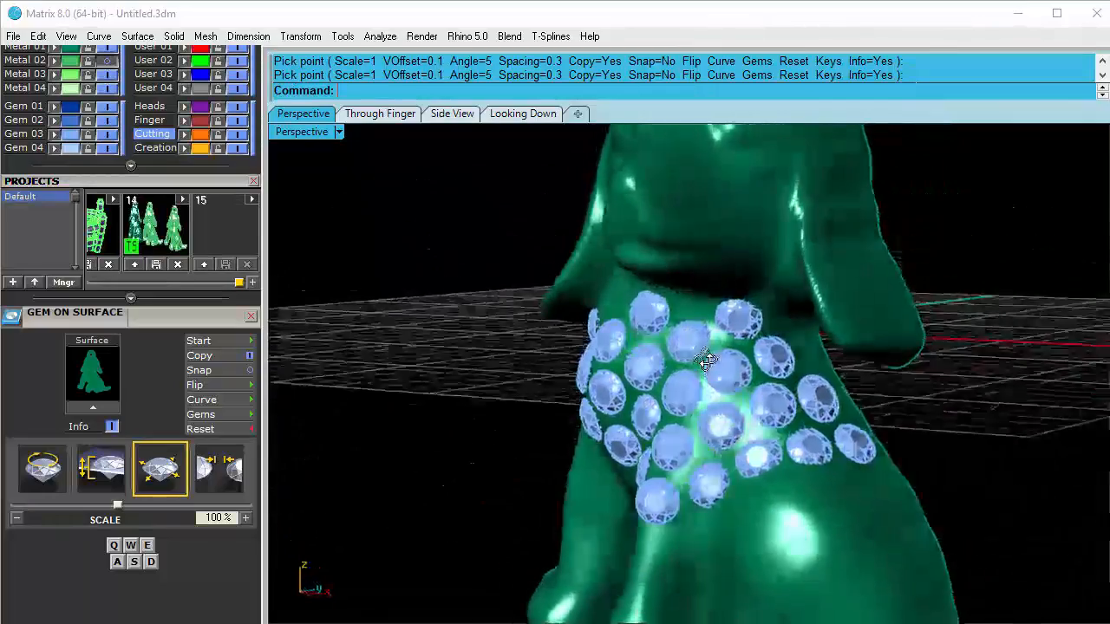
{"action": "scroll", "coordinate": [705, 361], "scroll_direction": "down", "scroll_amount": 6}
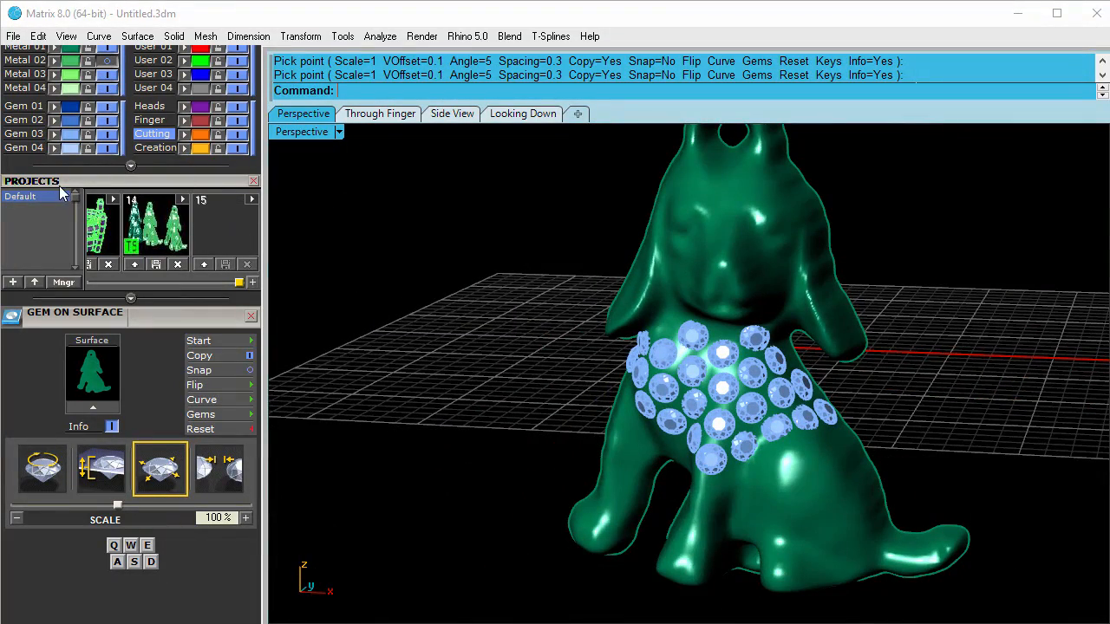
{"action": "scroll", "coordinate": [58, 201], "scroll_direction": "up", "scroll_amount": 3}
{"action": "left_click", "coordinate": [109, 178]}
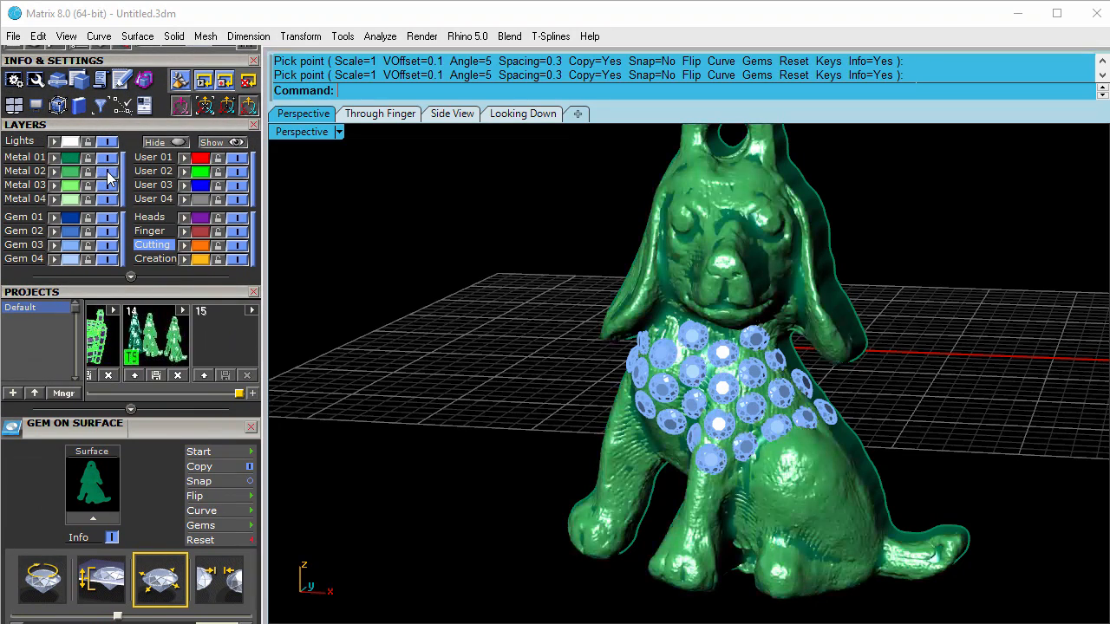
Step: Hide the Metal 01 layer and delete the two outermost diamonds on the tail-side shoulder of the original dog mesh
{"action": "left_click", "coordinate": [108, 158]}
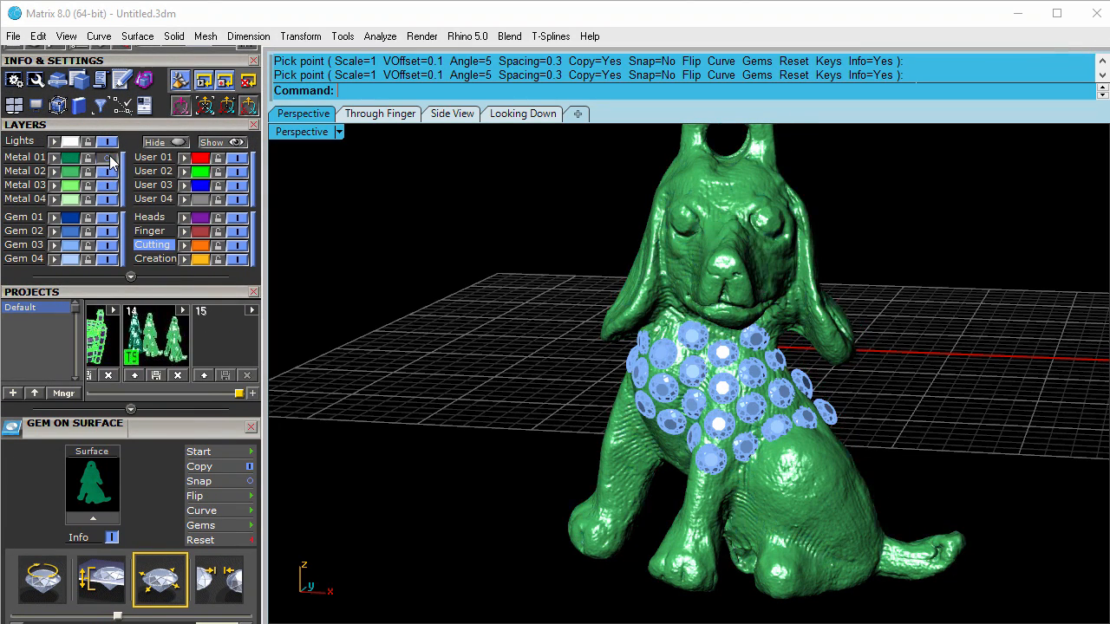
{"action": "right_click_drag", "start_coordinate": [622, 349], "coordinate": [468, 328]}
{"action": "scroll", "coordinate": [780, 408], "scroll_direction": "down", "scroll_amount": 5}
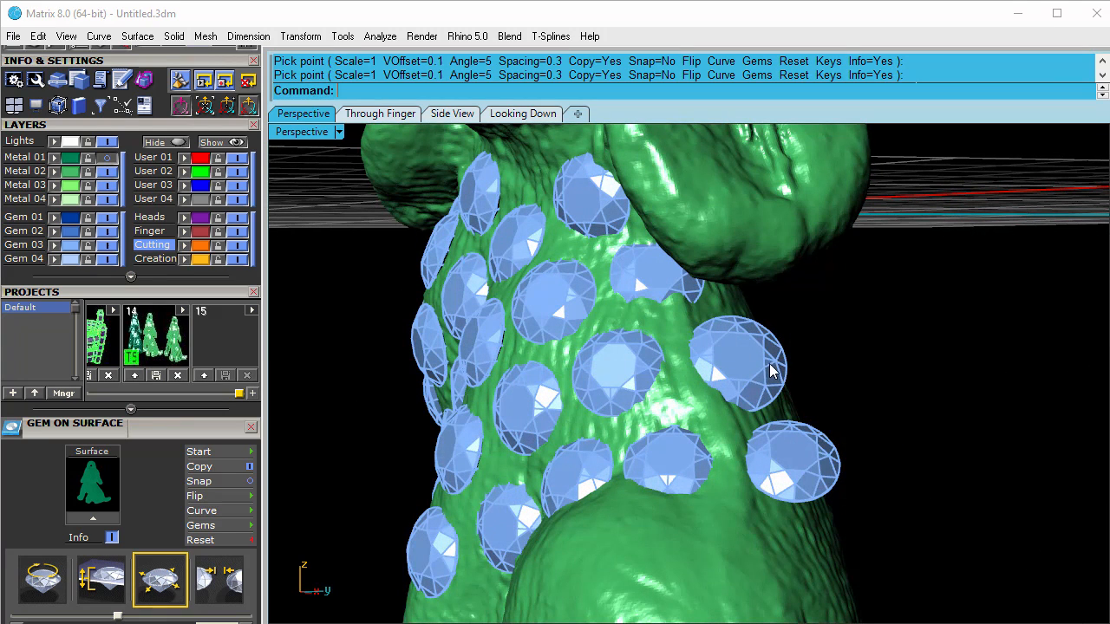
{"action": "left_click", "coordinate": [780, 362]}
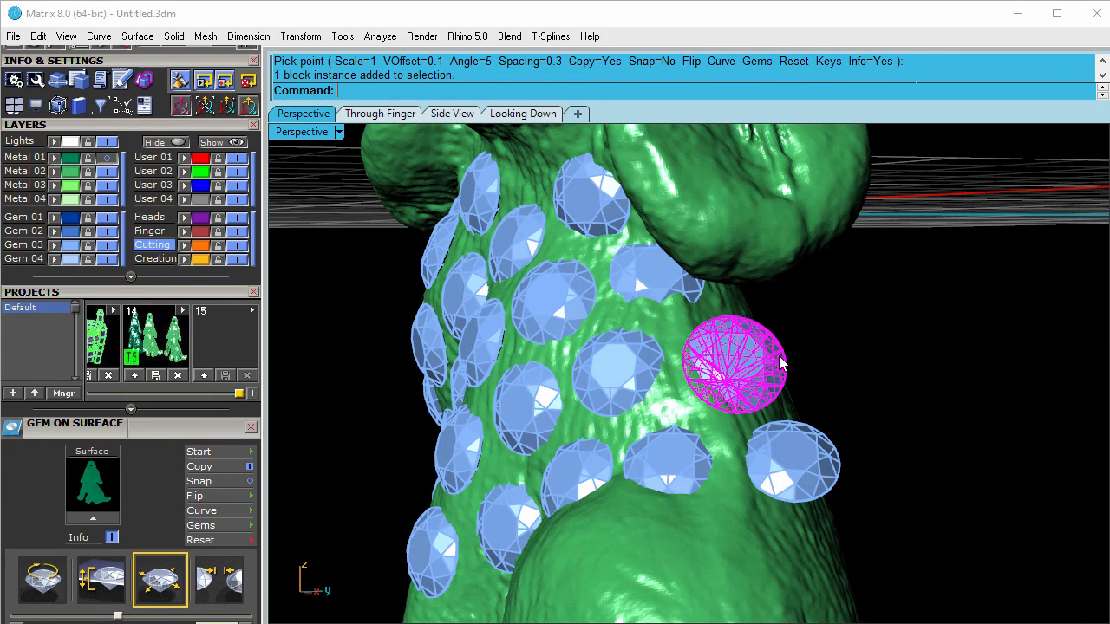
{"action": "key", "text": "Delete"}
{"action": "left_click", "coordinate": [822, 465]}
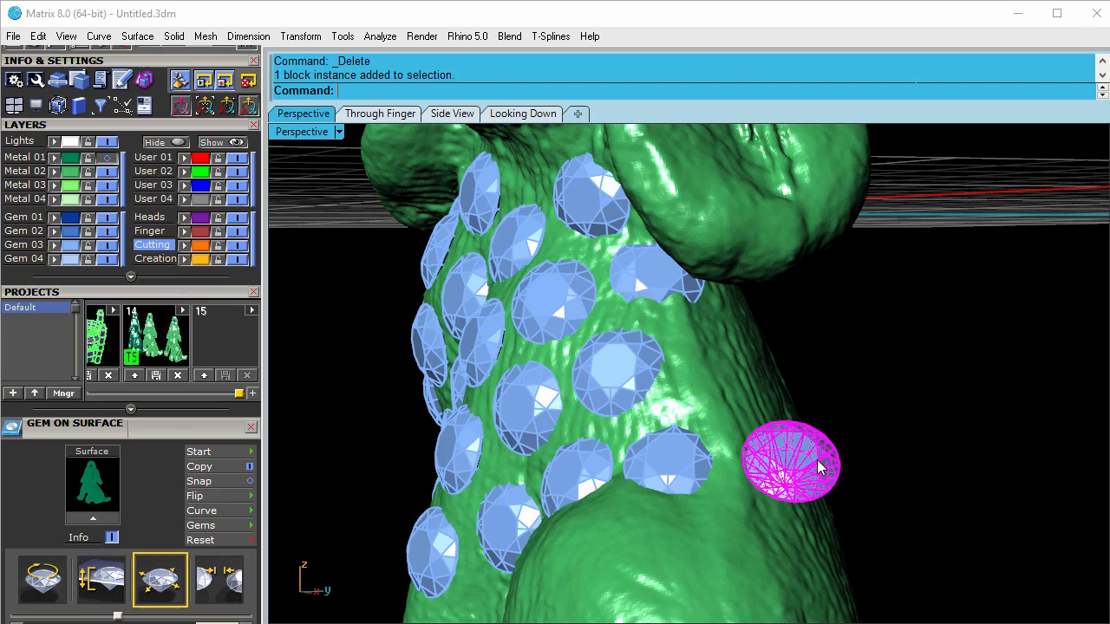
{"action": "key", "text": "Delete"}
{"action": "right_click_drag", "start_coordinate": [792, 465], "coordinate": [830, 426]}
{"action": "scroll", "coordinate": [829, 426], "scroll_direction": "down", "scroll_amount": 6}
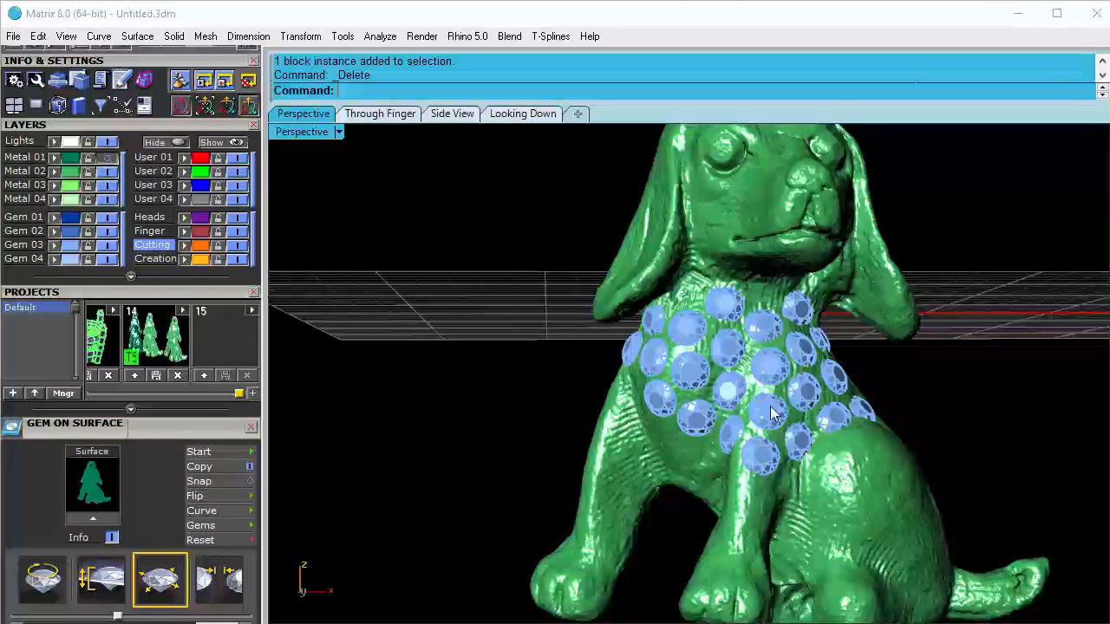
Step: Edit all the remaining chest diamonds together with MSR, turn DrawBox off, and raise the stones slightly out of the mesh along their own axes
{"action": "left_click_drag", "start_coordinate": [876, 461], "coordinate": [544, 254]}
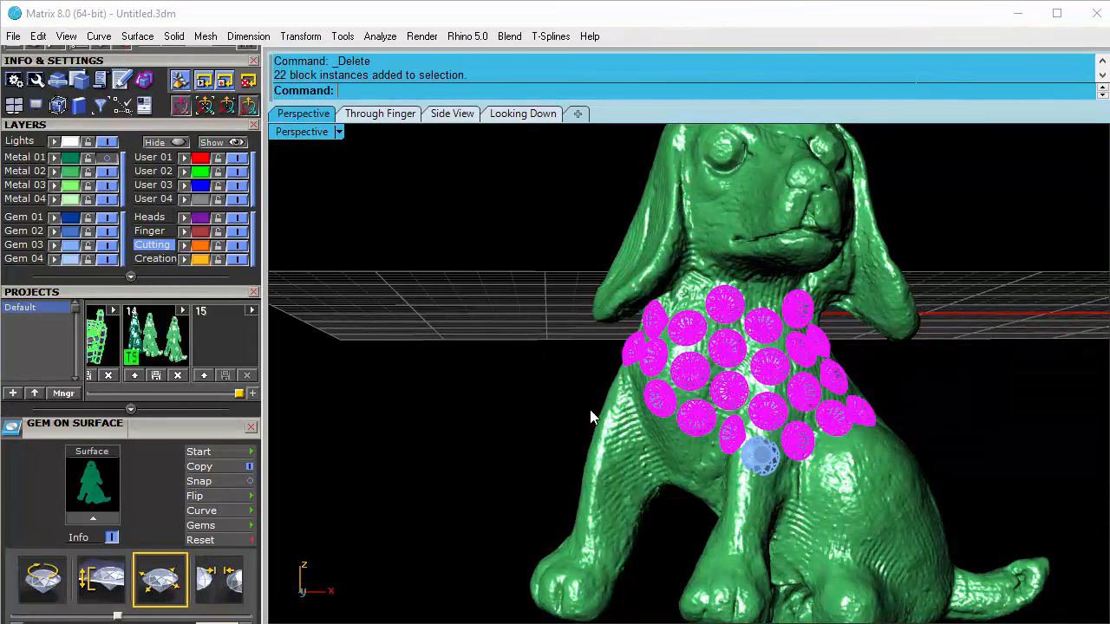
{"action": "left_click_drag", "start_coordinate": [847, 515], "coordinate": [846, 514], "text": "shift"}
{"action": "scroll", "coordinate": [712, 402], "scroll_direction": "up", "scroll_amount": 3}
{"action": "right_click_drag", "start_coordinate": [713, 402], "coordinate": [773, 417]}
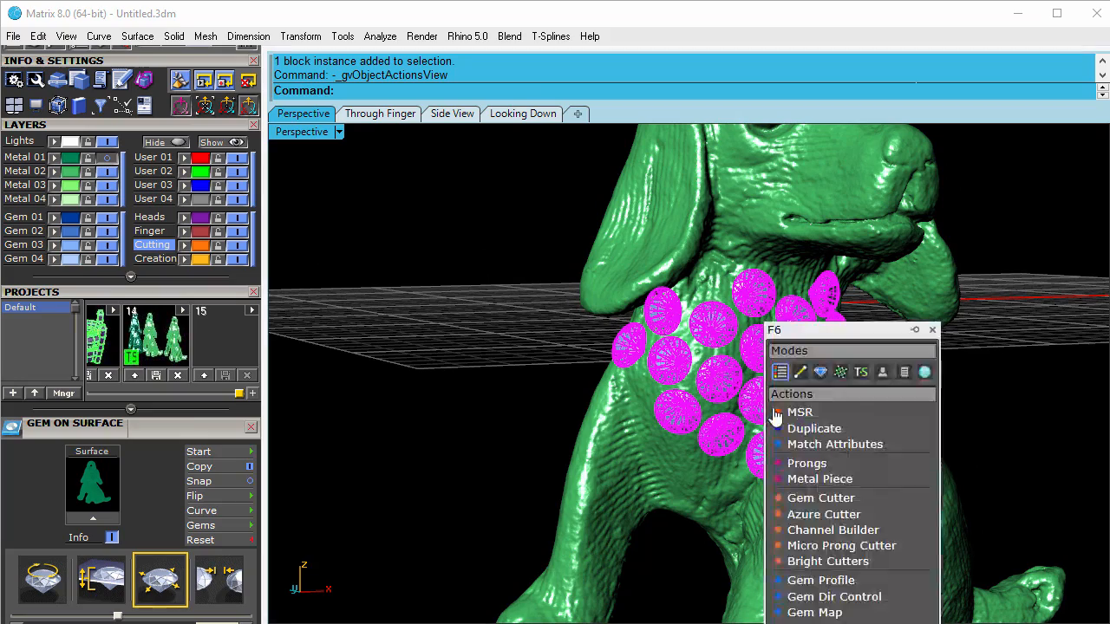
{"action": "left_click", "coordinate": [793, 413]}
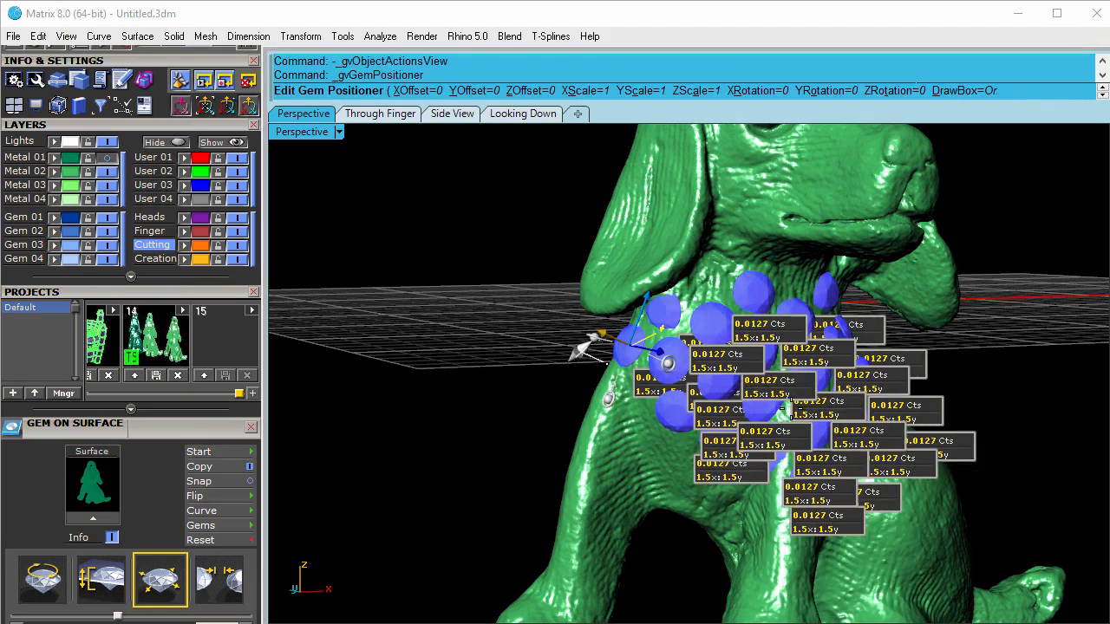
{"action": "right_click_drag", "start_coordinate": [766, 435], "coordinate": [776, 401]}
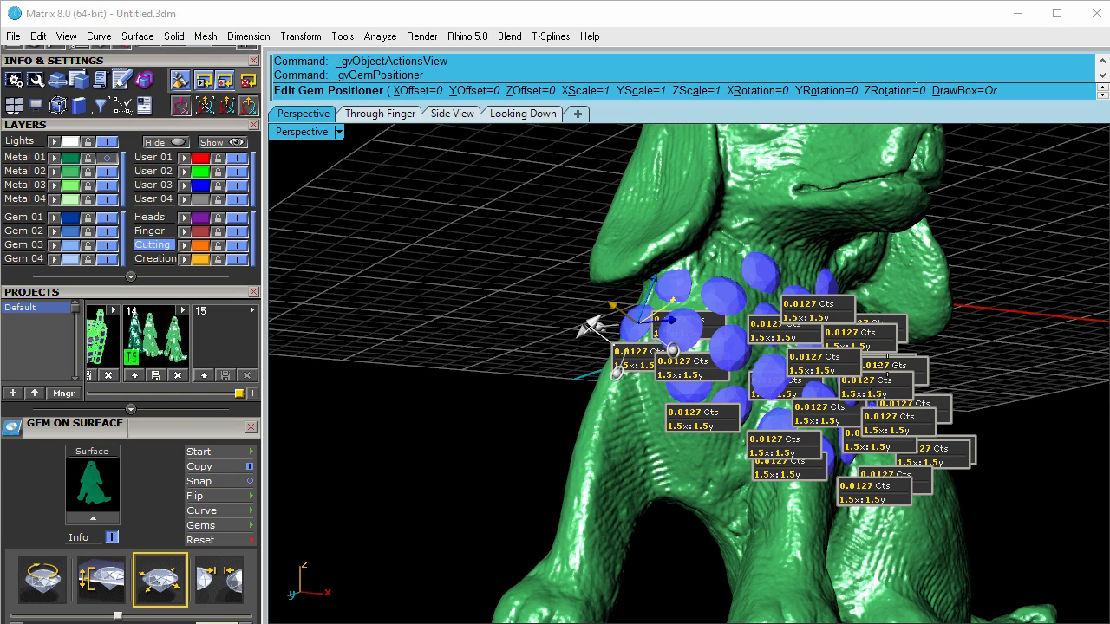
{"action": "left_click", "coordinate": [968, 91]}
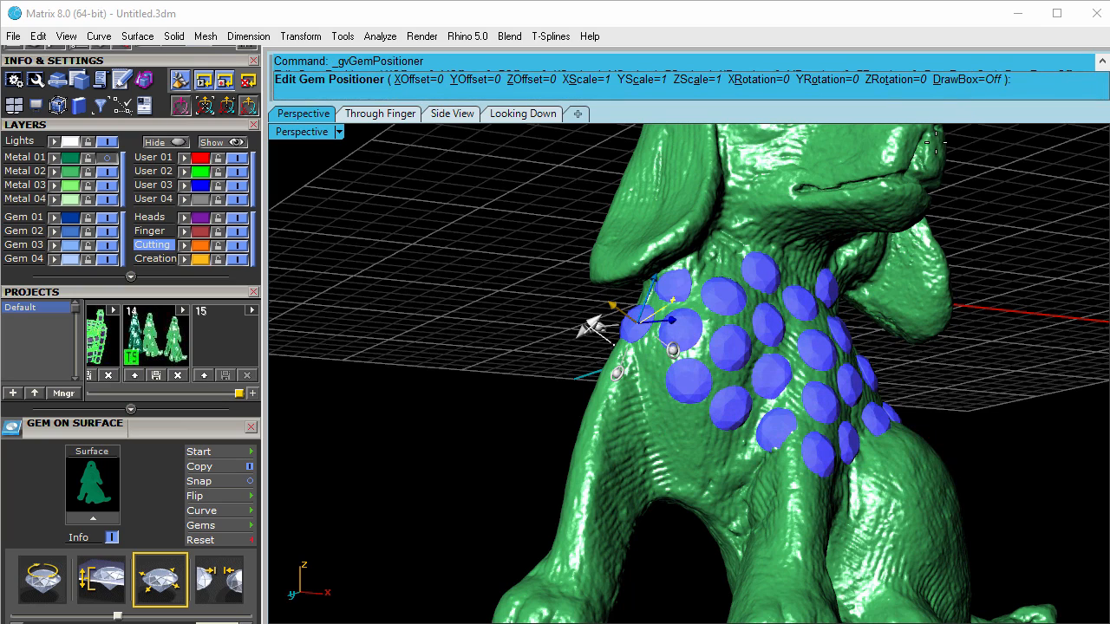
{"action": "scroll", "coordinate": [657, 309], "scroll_direction": "up", "scroll_amount": 3}
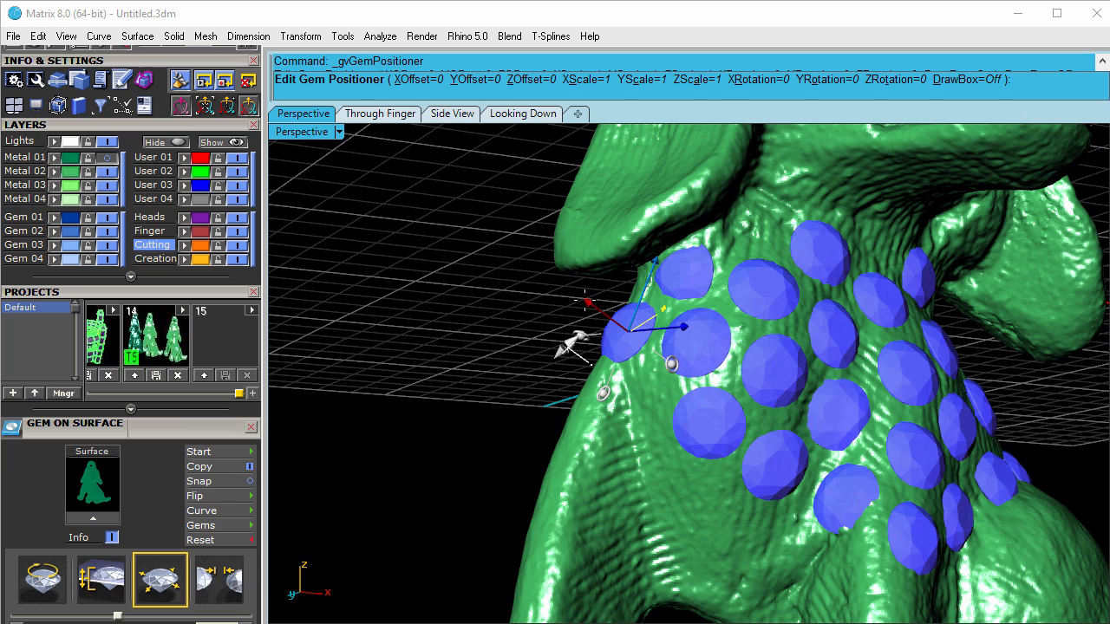
{"action": "mouse_move", "coordinate": [585, 300]}
{"action": "left_mouse_down"}
{"action": "mouse_move", "coordinate": [593, 312]}
{"action": "mouse_move", "coordinate": [585, 297]}
{"action": "left_mouse_up"}
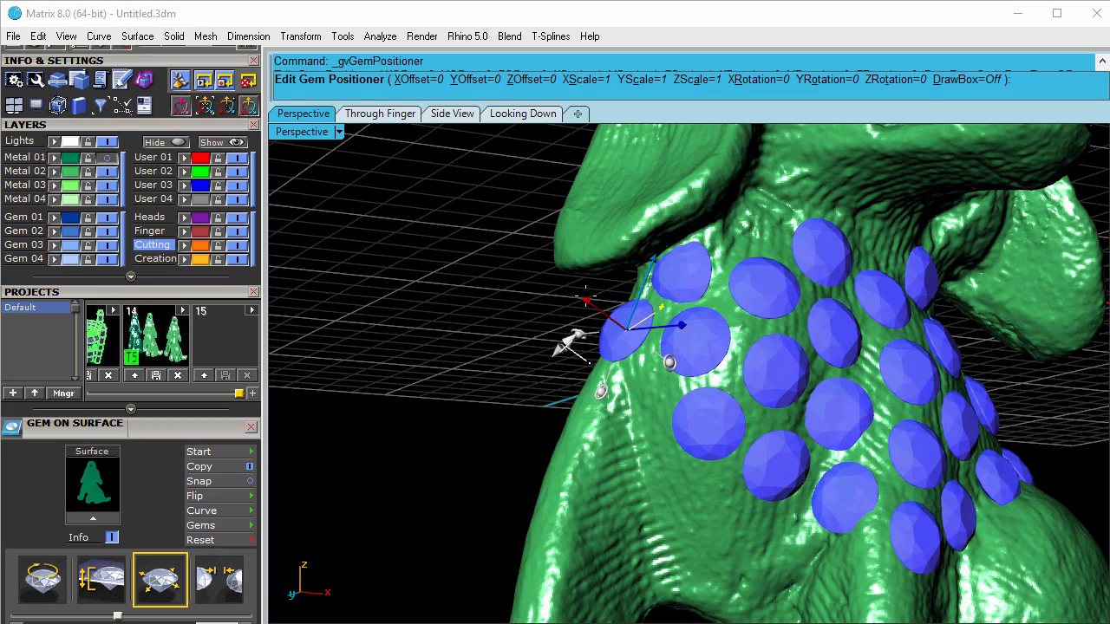
{"action": "scroll", "coordinate": [679, 331], "scroll_direction": "down", "scroll_amount": 4}
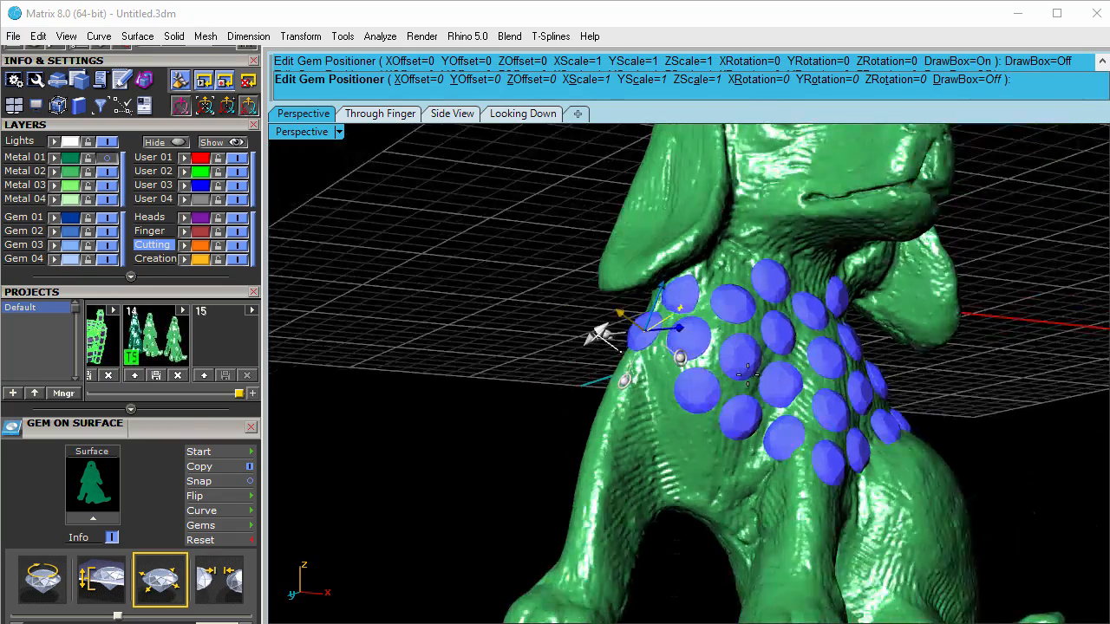
{"action": "right_click_drag", "start_coordinate": [679, 333], "coordinate": [917, 375]}
{"action": "right_click", "coordinate": [917, 377]}
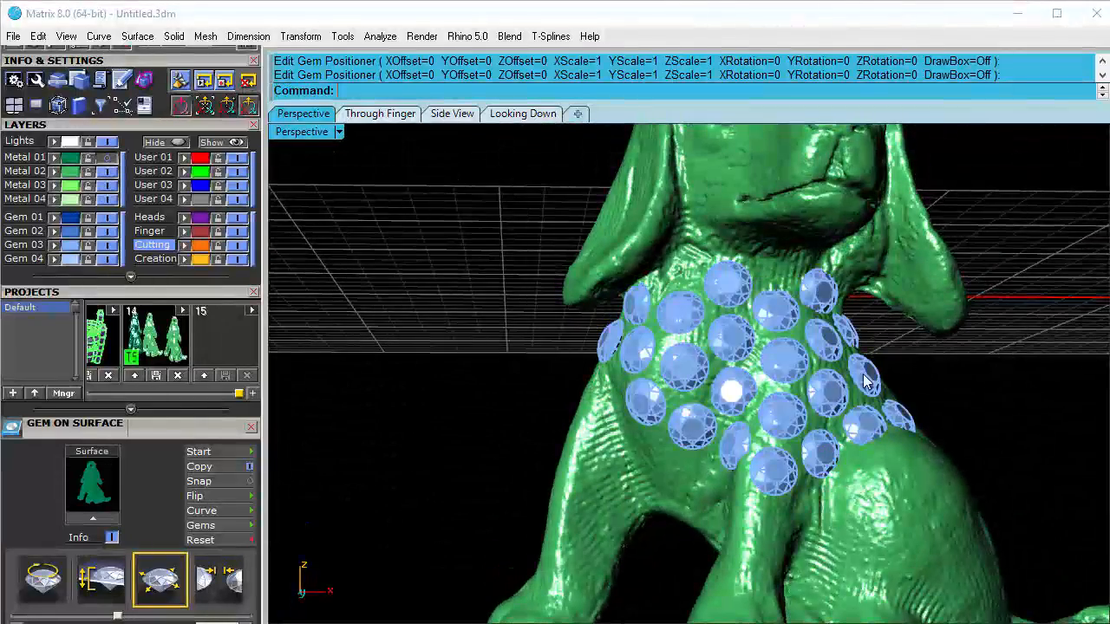
Step: Create gem cutters for the diamonds on the chest half away from the tail, using the wide, short cylinder style with a pointed base
{"action": "mouse_move", "coordinate": [780, 390]}
{"action": "right_mouse_down"}
{"action": "mouse_move", "coordinate": [471, 385]}
{"action": "mouse_move", "coordinate": [796, 406]}
{"action": "right_mouse_up"}
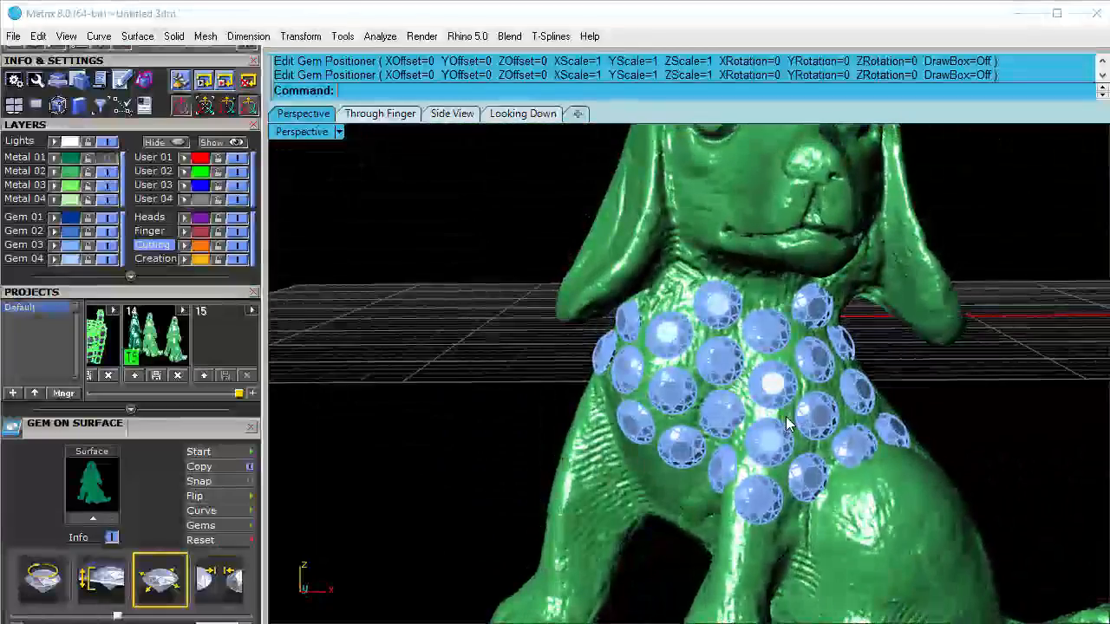
{"action": "scroll", "coordinate": [730, 356], "scroll_direction": "up", "scroll_amount": 5}
{"action": "scroll", "coordinate": [719, 349], "scroll_direction": "down", "scroll_amount": 5}
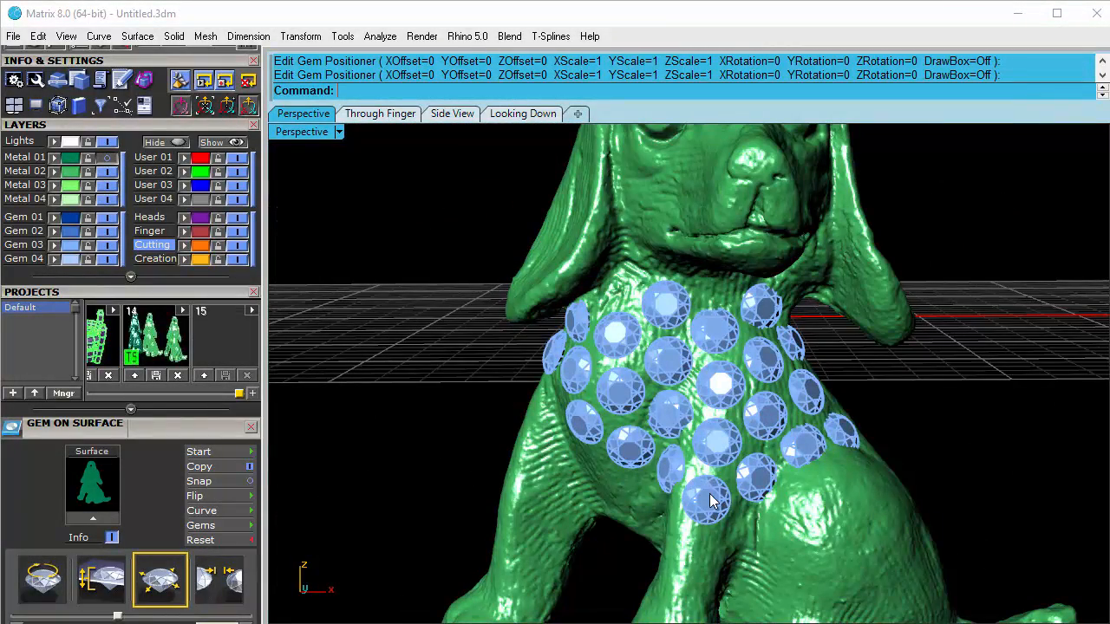
{"action": "left_click_drag", "start_coordinate": [466, 262], "coordinate": [731, 510]}
{"action": "key", "text": "F6"}
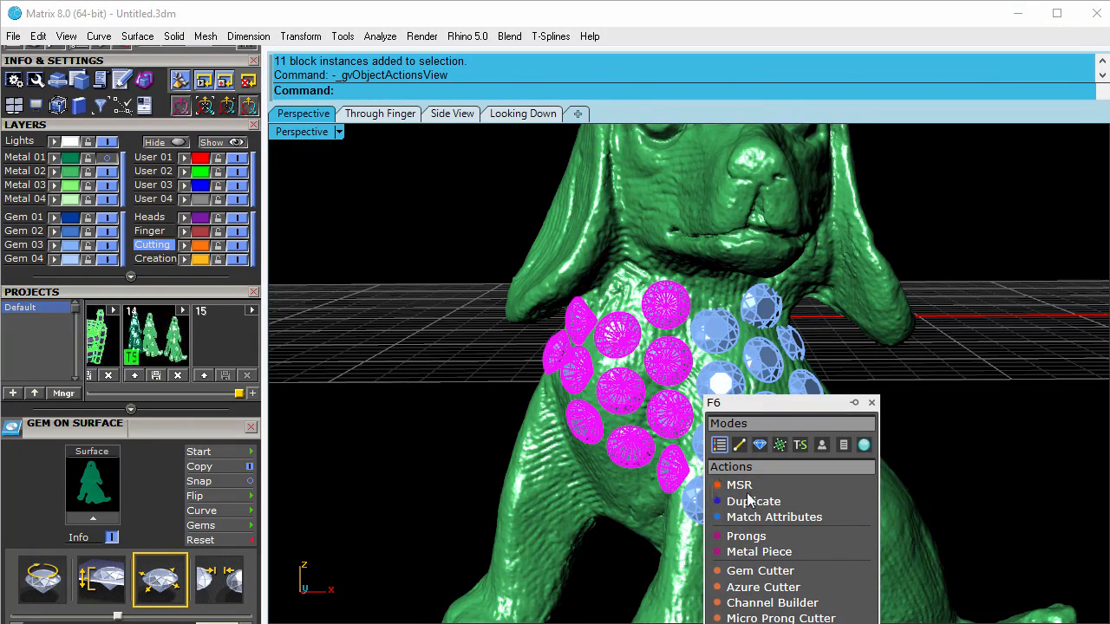
{"action": "left_click_drag", "start_coordinate": [767, 406], "coordinate": [712, 183]}
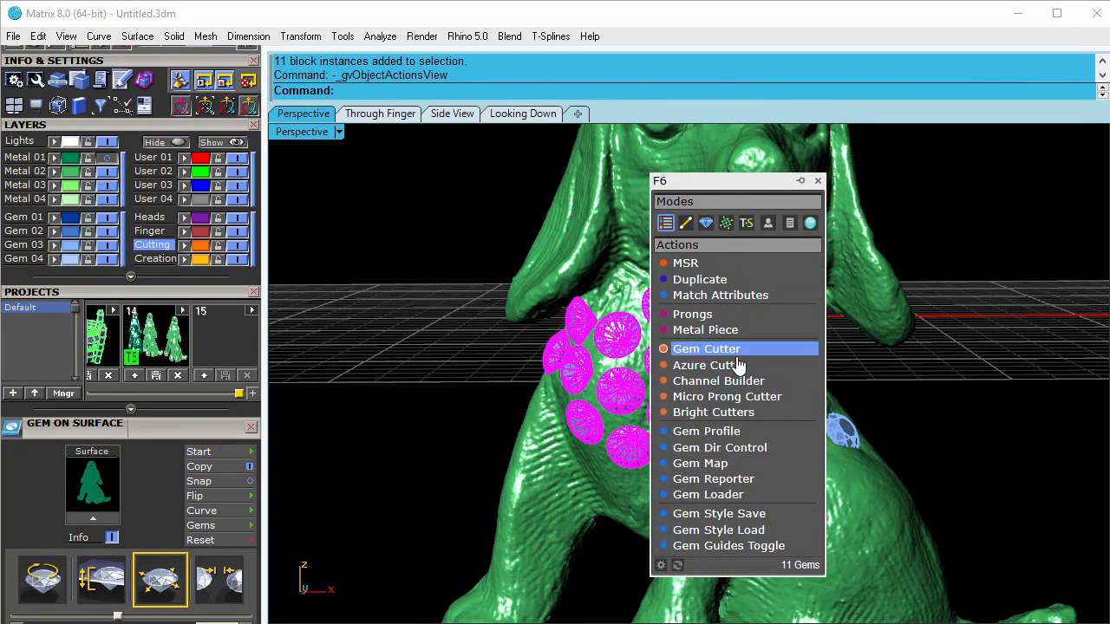
{"action": "left_click", "coordinate": [716, 359]}
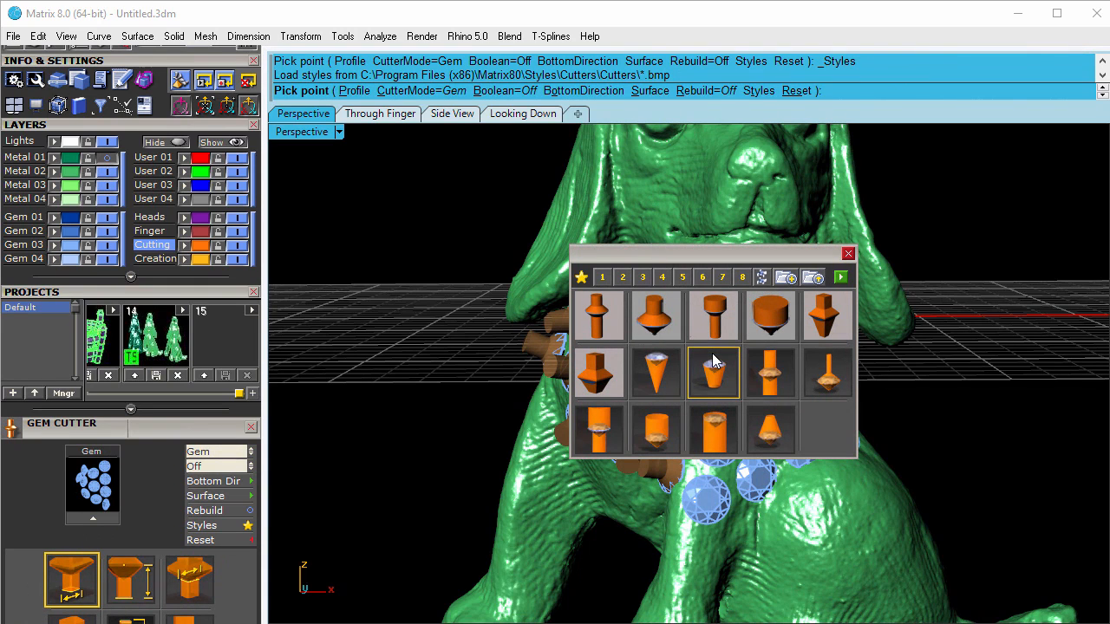
{"action": "left_click", "coordinate": [774, 325]}
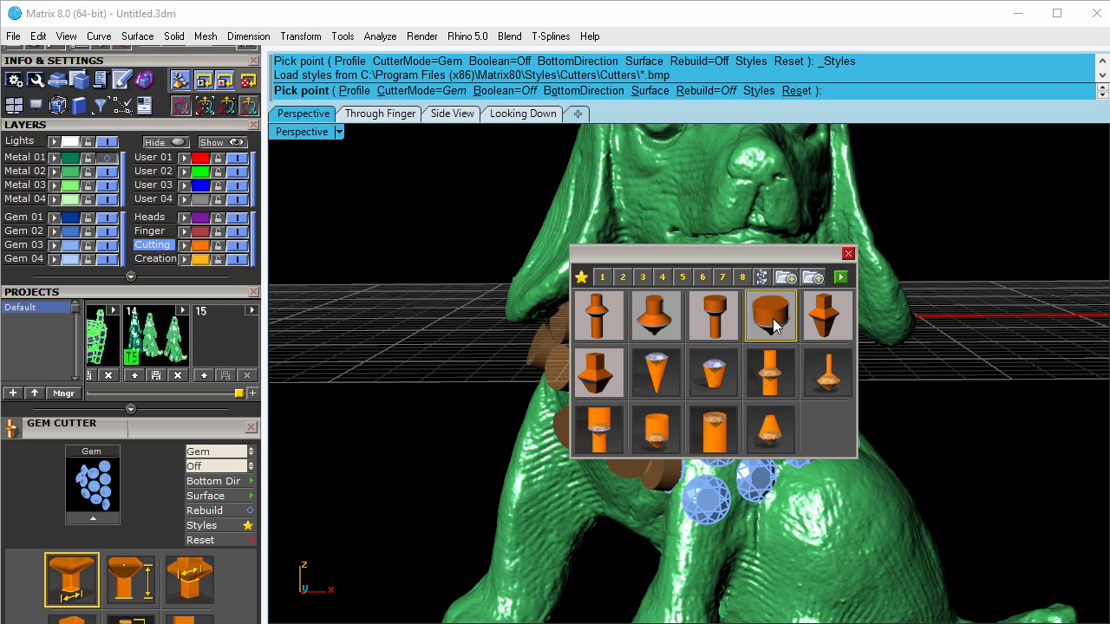
{"action": "left_click", "coordinate": [840, 275]}
{"action": "right_click_drag", "start_coordinate": [716, 414], "coordinate": [663, 376]}
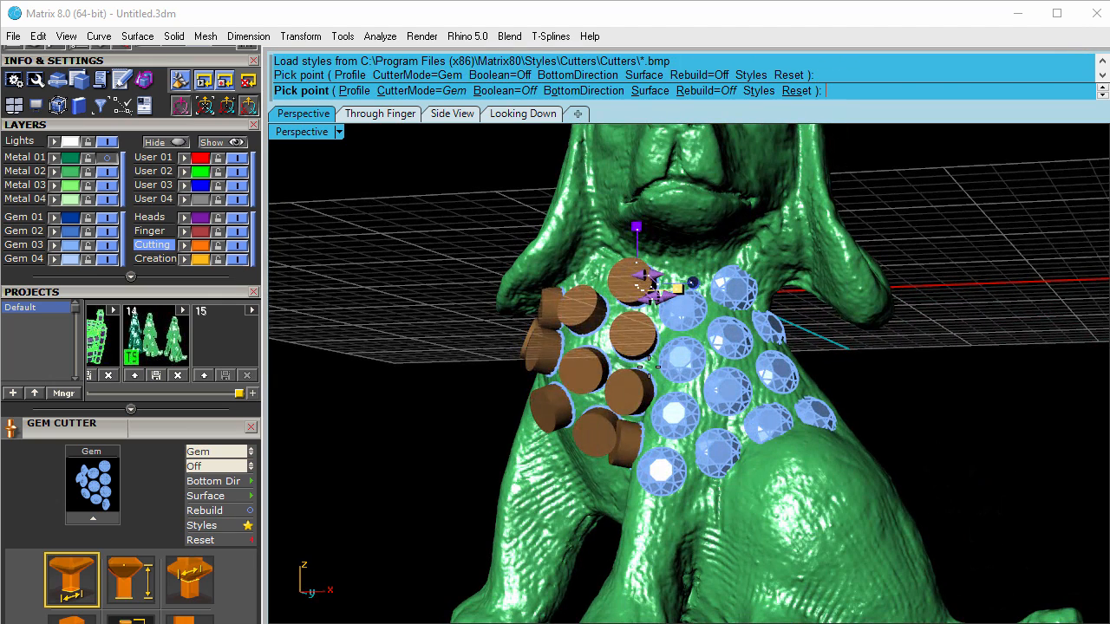
{"action": "right_click", "coordinate": [649, 367]}
{"action": "right_click_drag", "start_coordinate": [524, 382], "coordinate": [569, 435]}
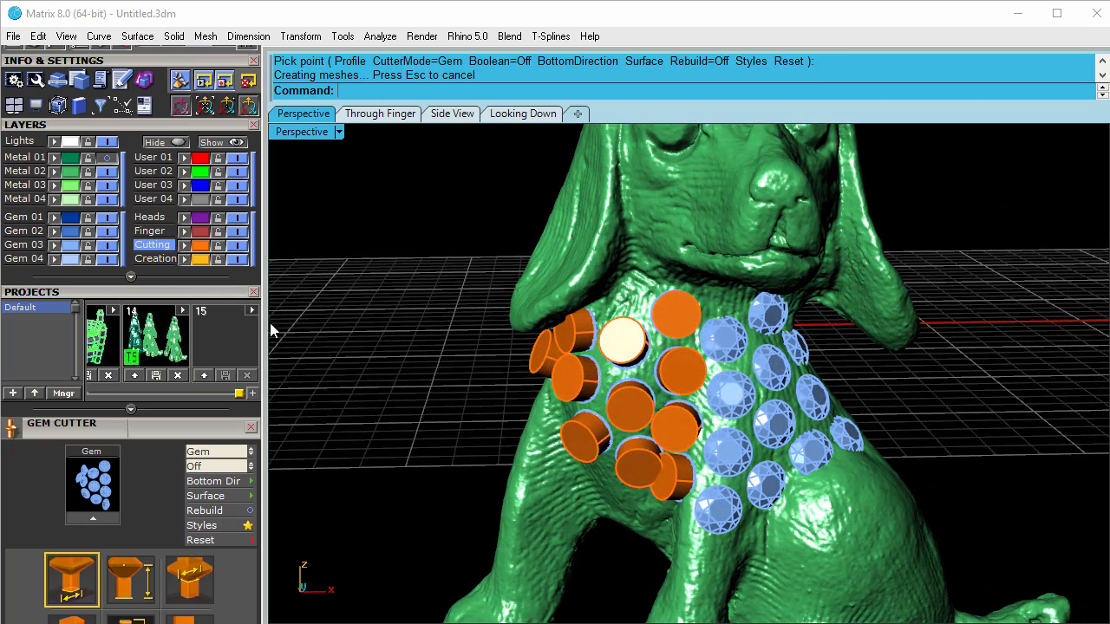
Step: Hide the Gem 03 layer to isolate the dog mesh and the new cutters
{"action": "left_click", "coordinate": [111, 249]}
{"action": "right_click_drag", "start_coordinate": [632, 365], "coordinate": [656, 358]}
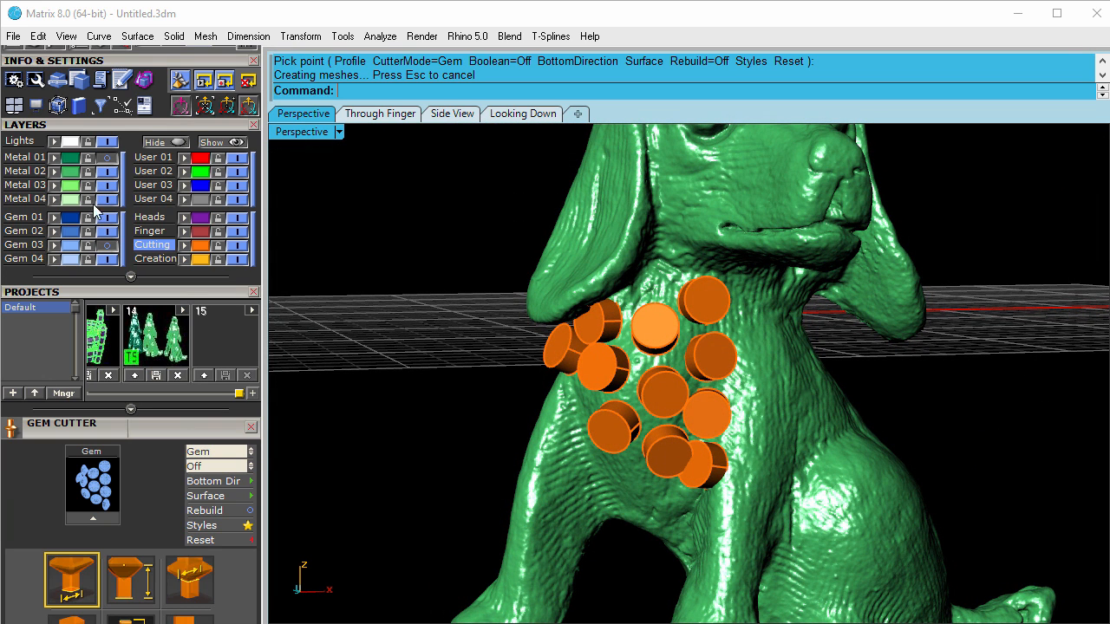
{"action": "scroll", "coordinate": [39, 124], "scroll_direction": "up", "scroll_amount": 5}
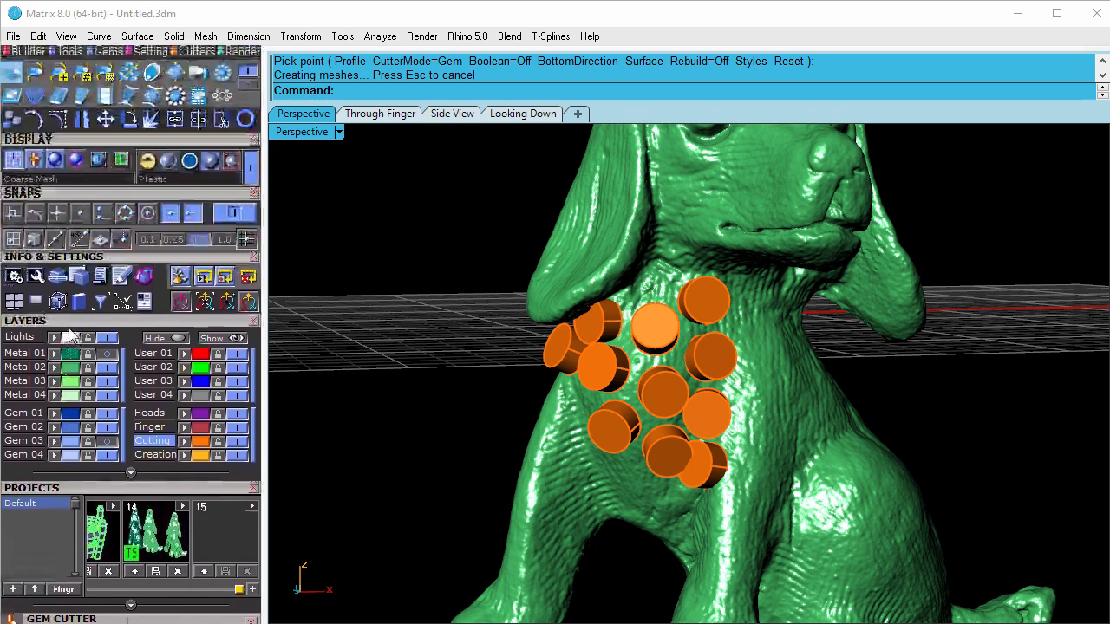
{"action": "scroll", "coordinate": [72, 358], "scroll_direction": "up", "scroll_amount": 2}
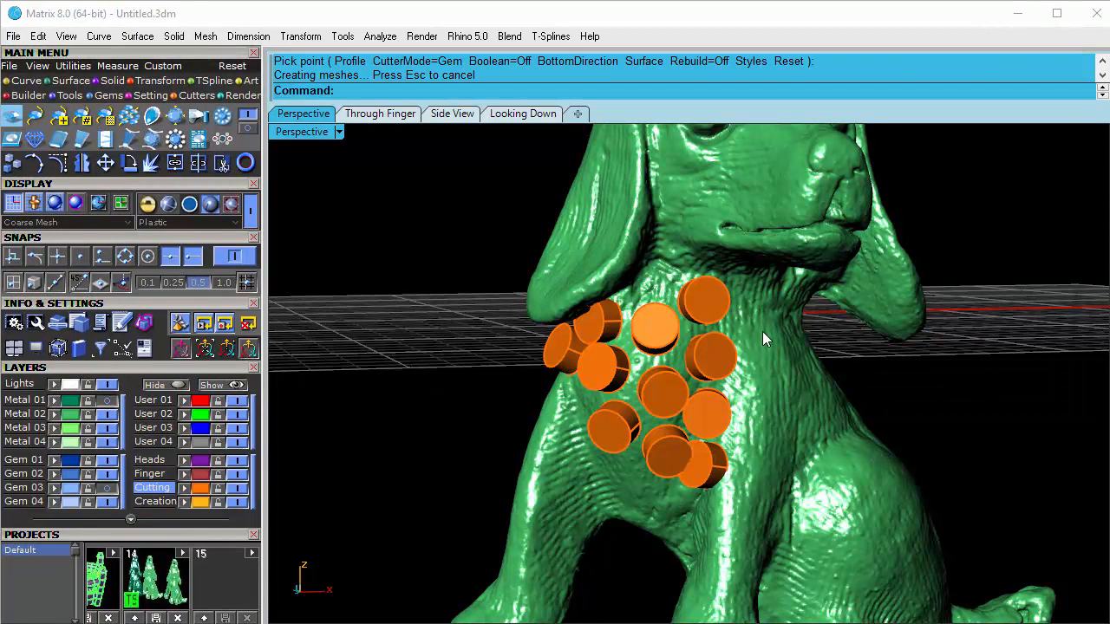
Step: Subtract the grouped gem cutters from the dog mesh with Mesh Boolean Difference, with DeleteInput set to Yes
{"action": "left_click", "coordinate": [760, 328]}
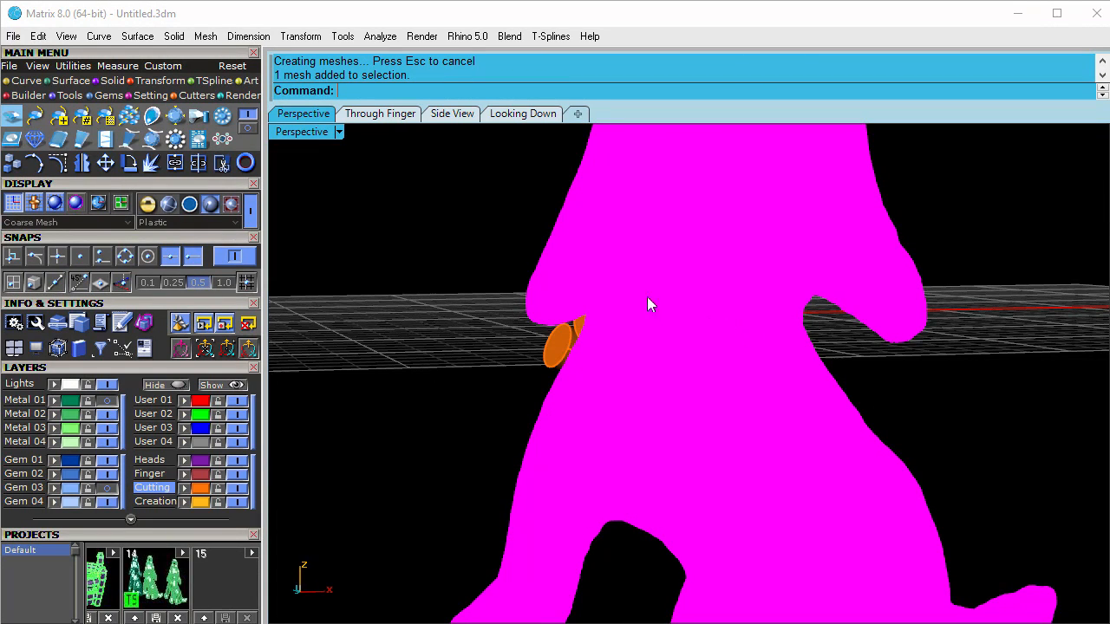
{"action": "left_click", "coordinate": [206, 39]}
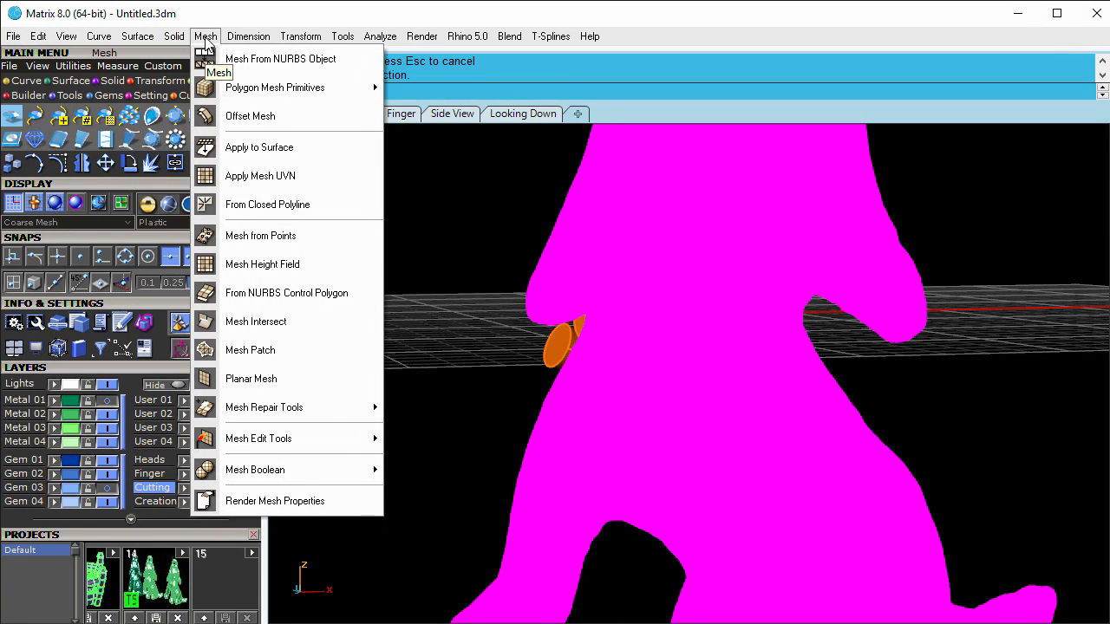
{"action": "mouse_move", "coordinate": [352, 471]}
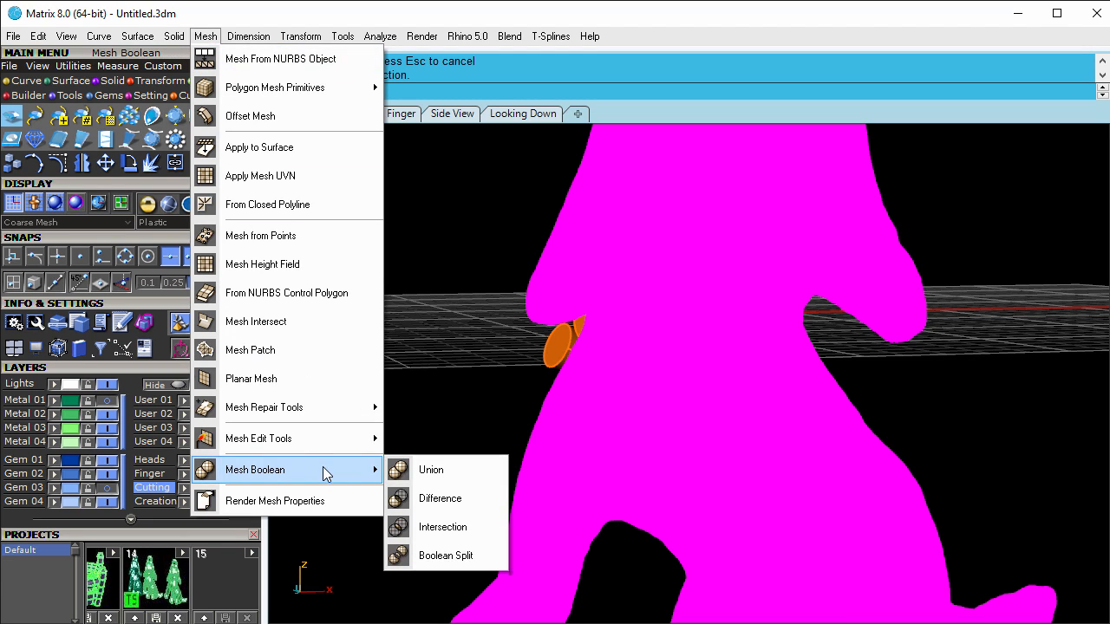
{"action": "left_click", "coordinate": [442, 499]}
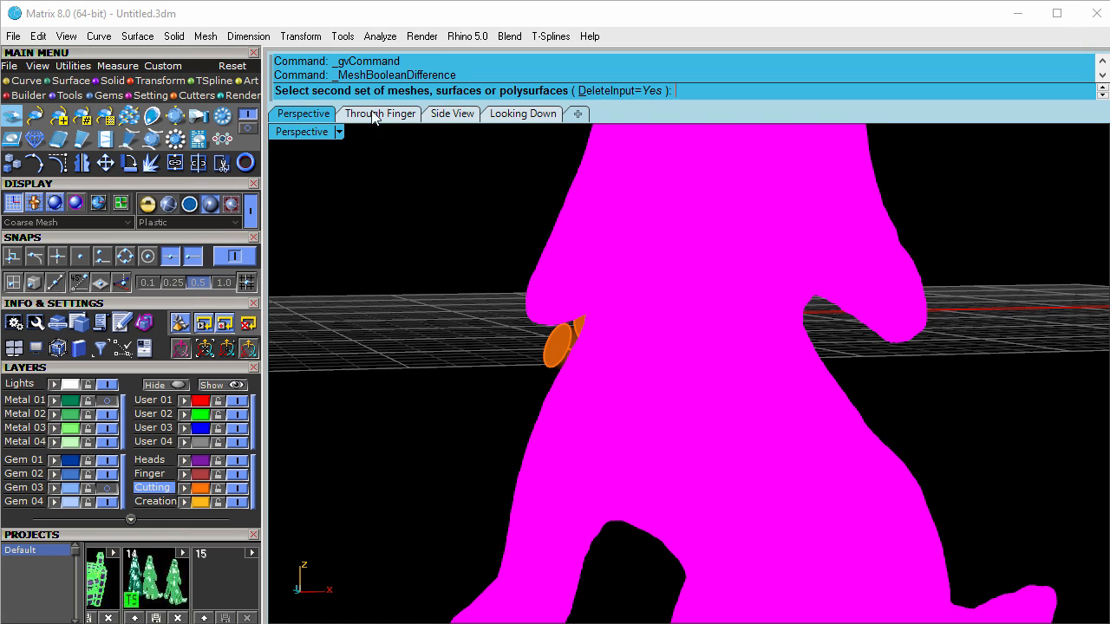
{"action": "left_click", "coordinate": [563, 348]}
{"action": "mouse_move", "coordinate": [665, 365]}
{"action": "right_mouse_down"}
{"action": "mouse_move", "coordinate": [520, 347]}
{"action": "mouse_move", "coordinate": [523, 363]}
{"action": "mouse_move", "coordinate": [564, 344]}
{"action": "mouse_move", "coordinate": [515, 372]}
{"action": "mouse_move", "coordinate": [422, 367]}
{"action": "mouse_move", "coordinate": [496, 373]}
{"action": "right_mouse_up"}
{"action": "scroll", "coordinate": [550, 410], "scroll_direction": "up", "scroll_amount": 6}
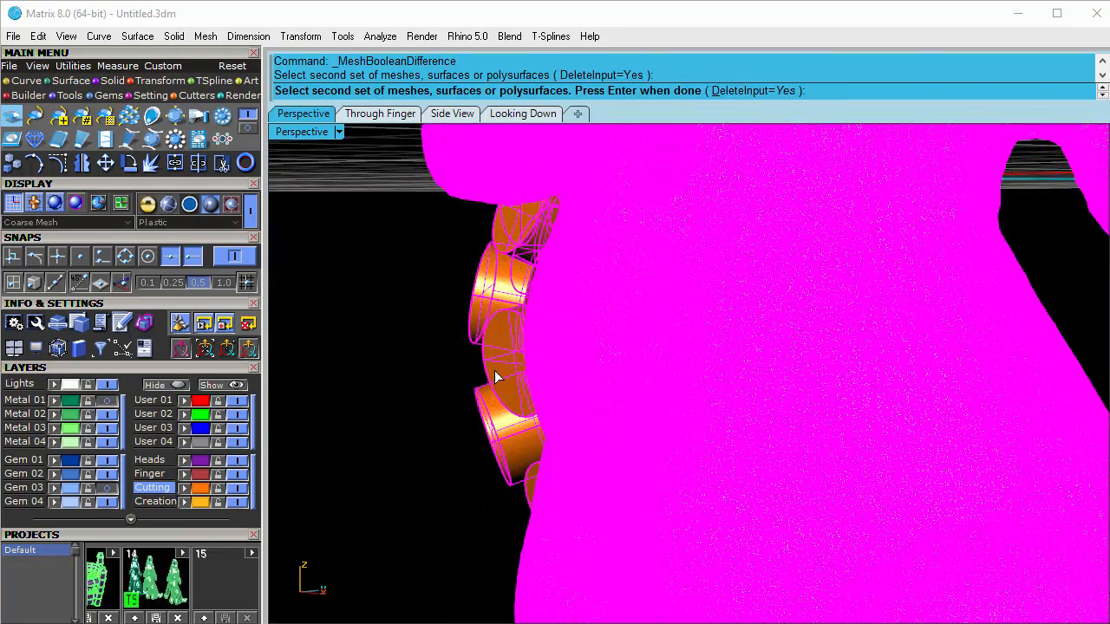
{"action": "key", "text": "Return"}
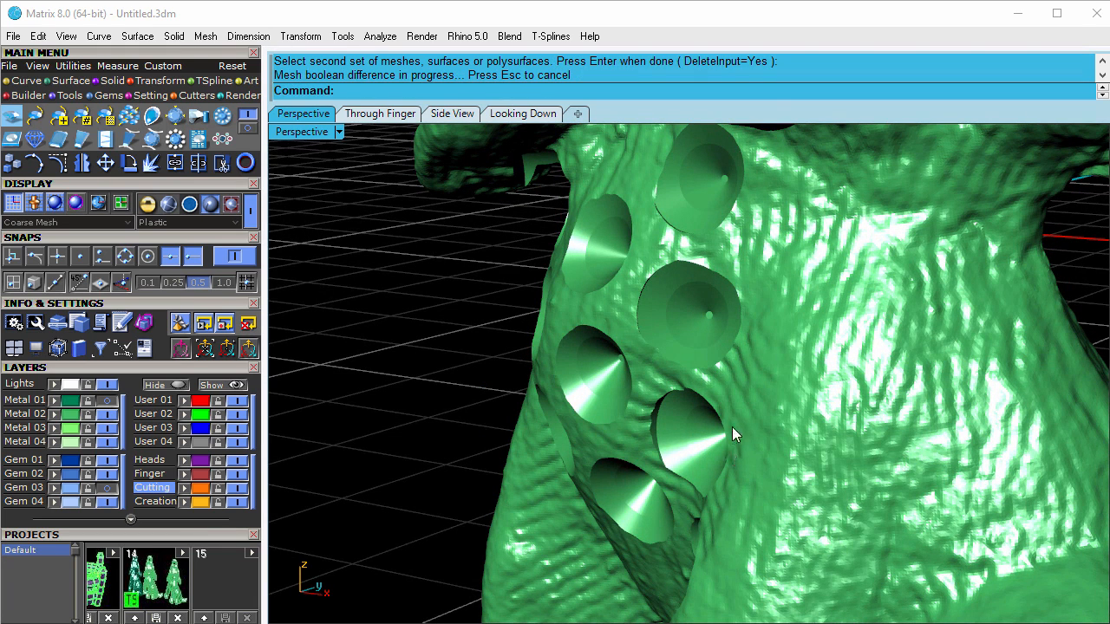
{"action": "mouse_move", "coordinate": [737, 426]}
{"action": "right_mouse_down"}
{"action": "mouse_move", "coordinate": [800, 364]}
{"action": "mouse_move", "coordinate": [814, 388]}
{"action": "mouse_move", "coordinate": [789, 395]}
{"action": "mouse_move", "coordinate": [879, 352]}
{"action": "mouse_move", "coordinate": [923, 418]}
{"action": "mouse_move", "coordinate": [876, 408]}
{"action": "mouse_move", "coordinate": [749, 415]}
{"action": "right_mouse_up"}
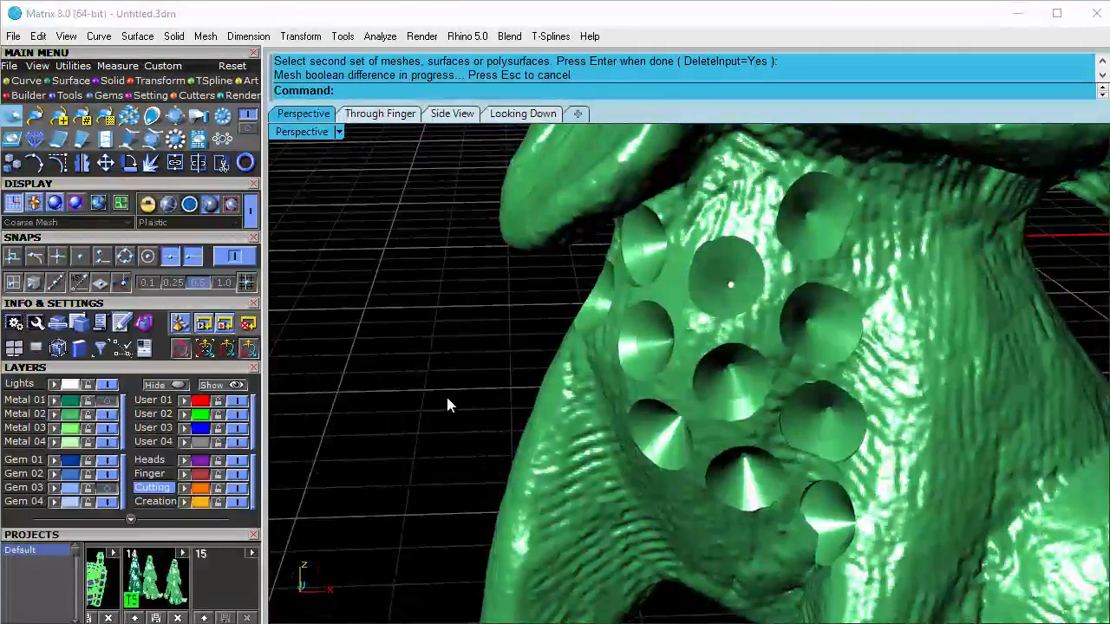
Step: Turn the Gem 03 layer back on and compare the diamonds with the seats cut into the dog's chest
{"action": "left_click", "coordinate": [108, 490]}
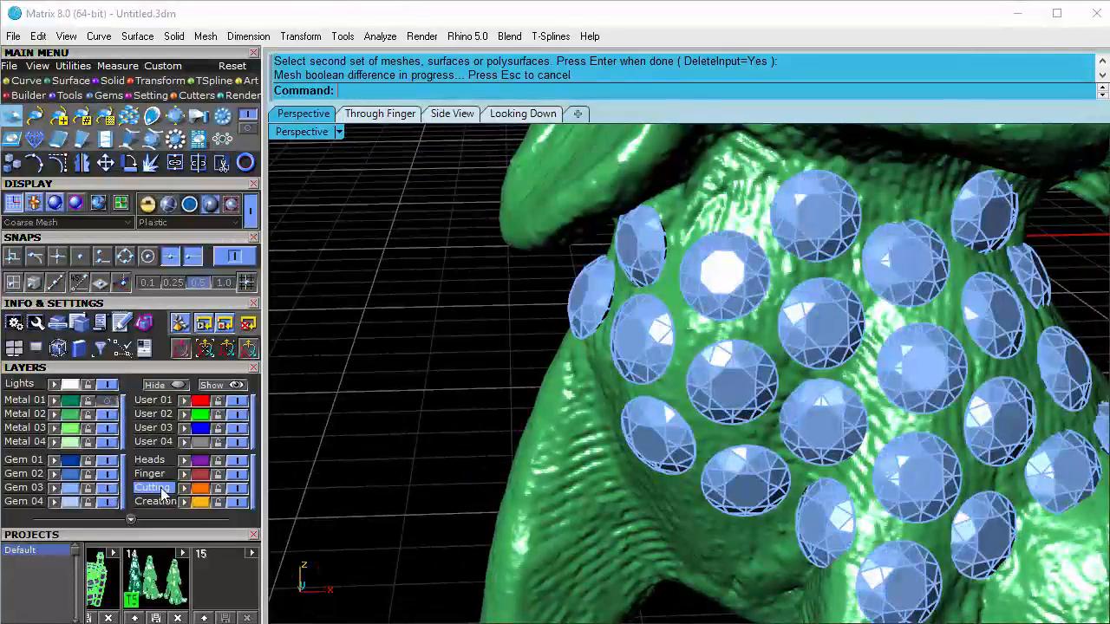
{"action": "right_click_drag", "start_coordinate": [627, 465], "coordinate": [516, 462]}
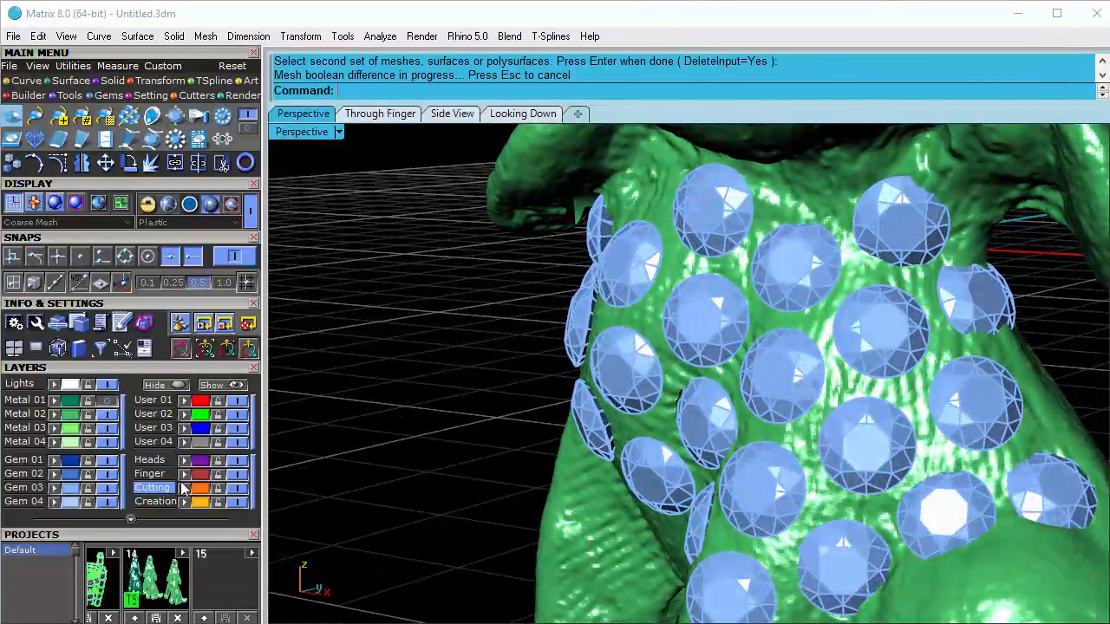
{"action": "left_click", "coordinate": [110, 490]}
{"action": "left_click", "coordinate": [110, 490]}
{"action": "right_click_drag", "start_coordinate": [600, 413], "coordinate": [718, 373]}
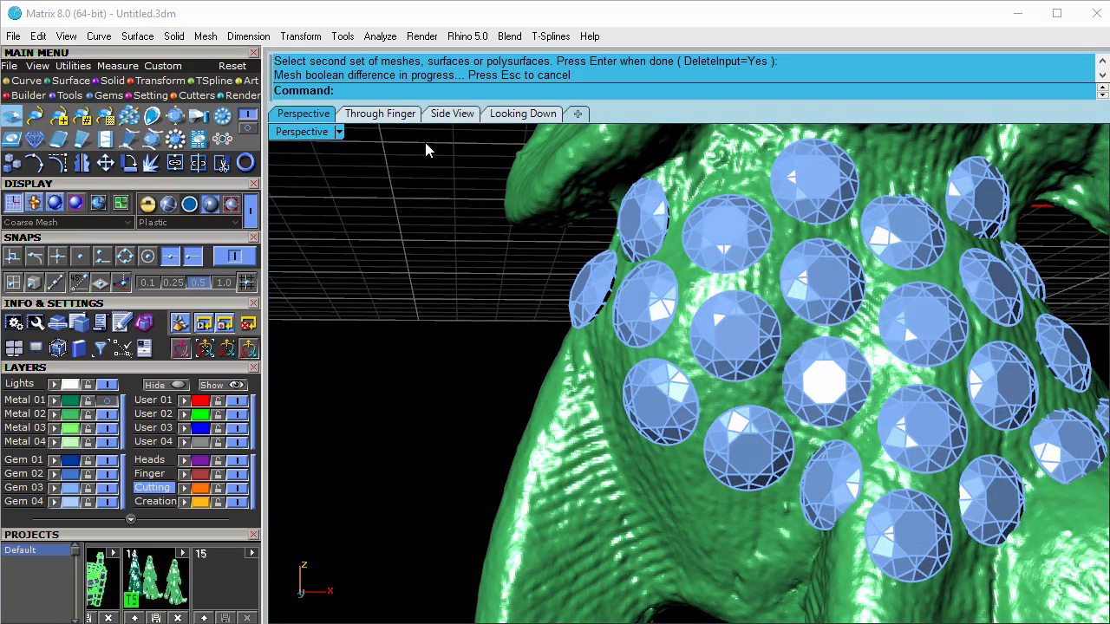
Step: Assign the diamonds on the chest half away from the tail to the Gem 02 layer and check them by toggling that layer
{"action": "right_click_drag", "start_coordinate": [527, 298], "coordinate": [452, 183]}
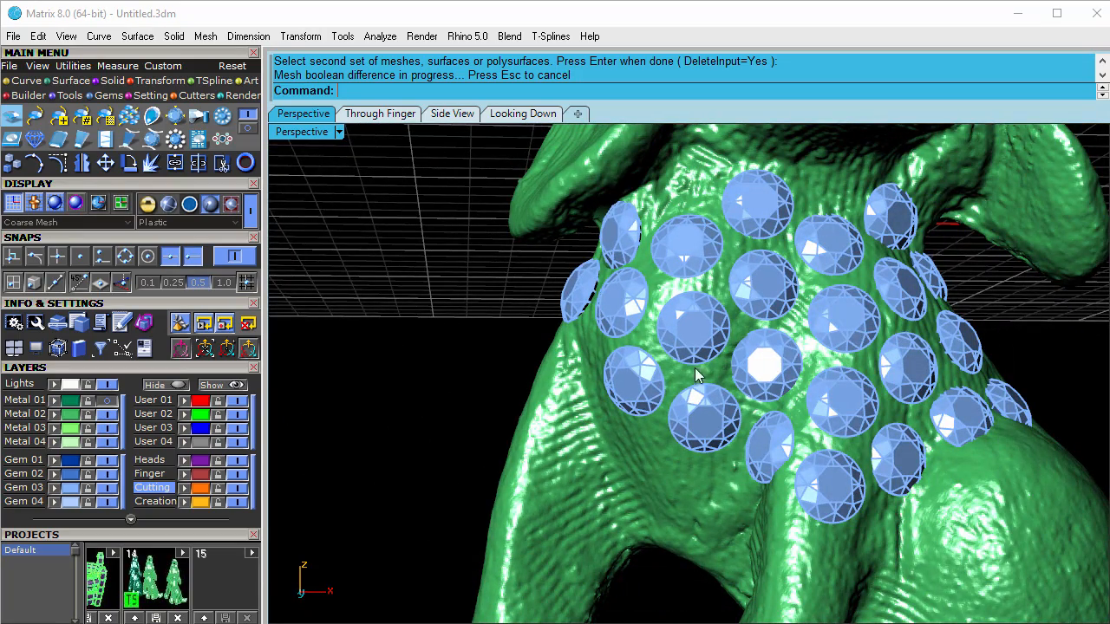
{"action": "left_click_drag", "start_coordinate": [432, 145], "coordinate": [818, 519]}
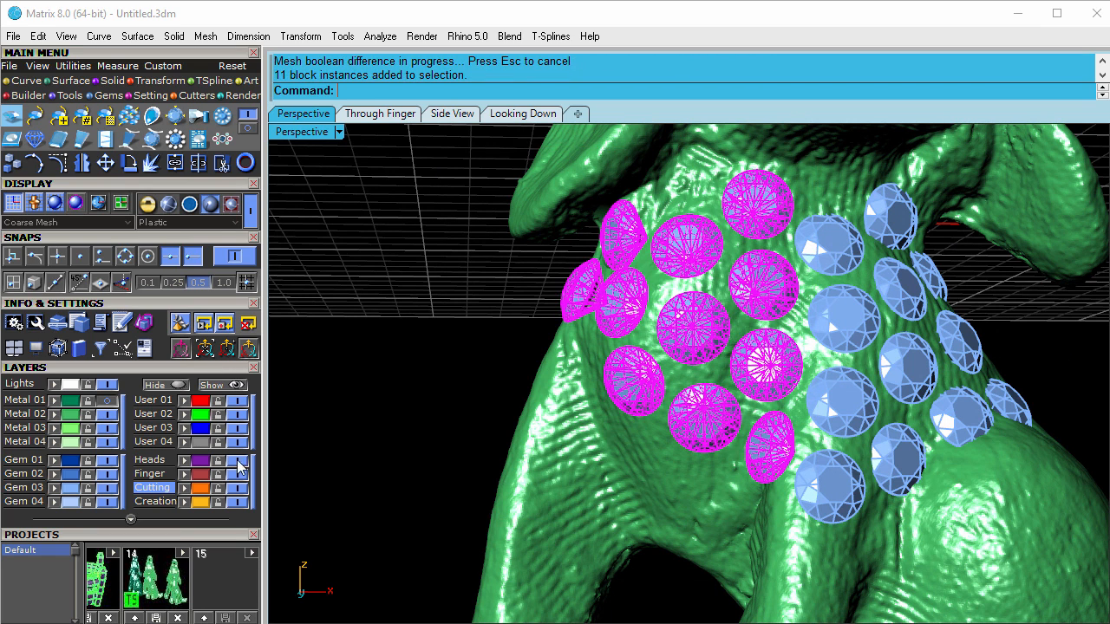
{"action": "left_click", "coordinate": [53, 475]}
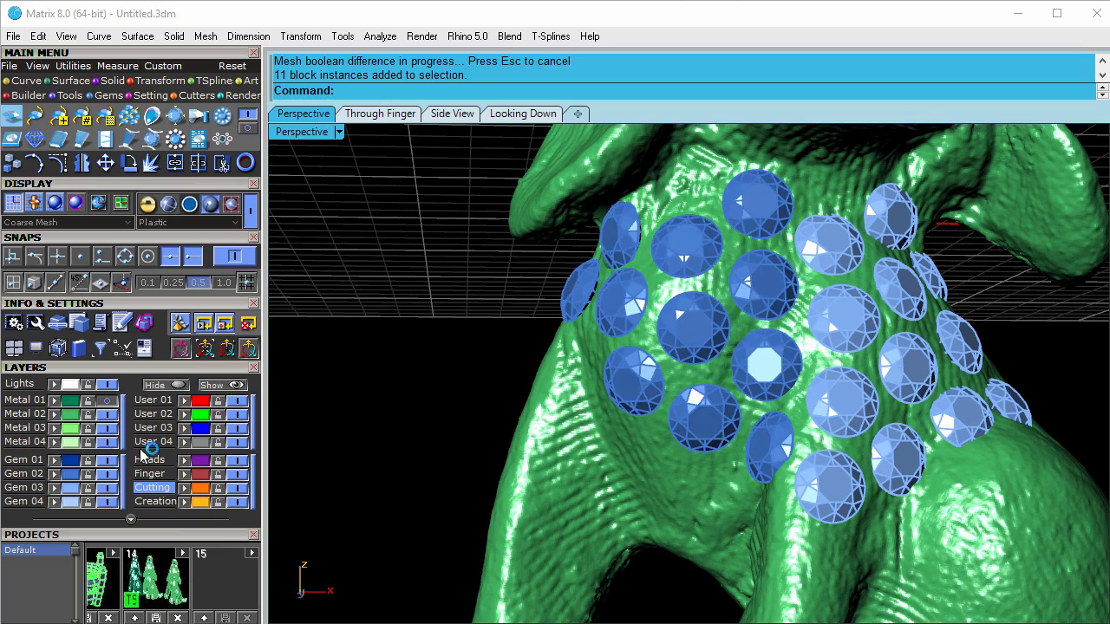
{"action": "left_click", "coordinate": [108, 474]}
{"action": "left_click", "coordinate": [110, 475]}
Step: Hide the Metal 02 layer so that only the chest diamonds are displayed
{"action": "right_click_drag", "start_coordinate": [576, 378], "coordinate": [598, 415]}
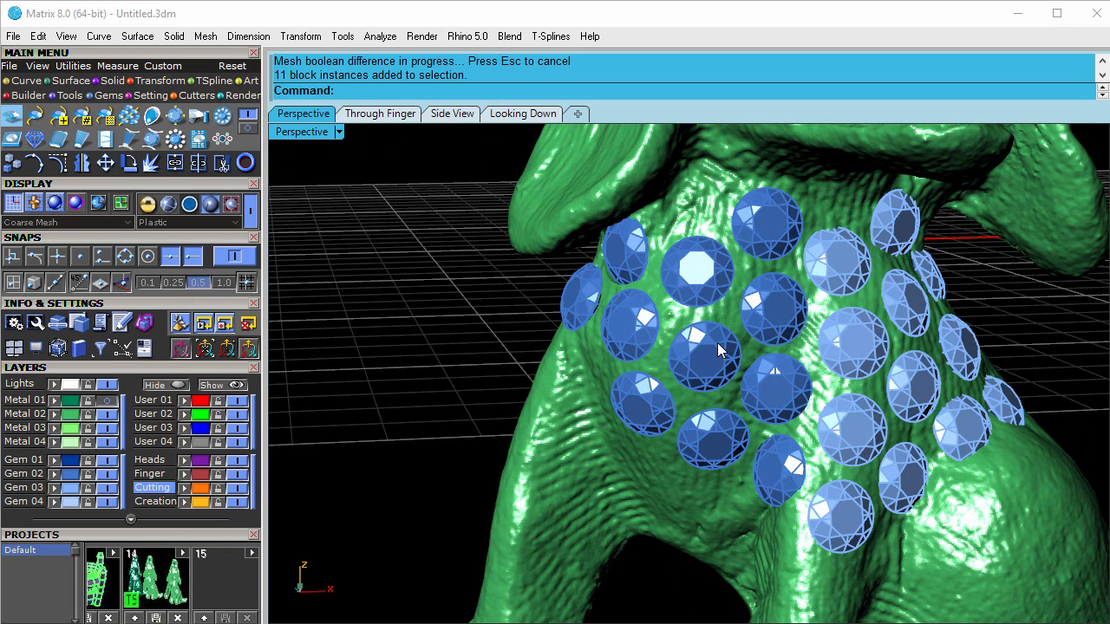
{"action": "right_click_drag", "start_coordinate": [752, 351], "coordinate": [705, 349], "text": "shift"}
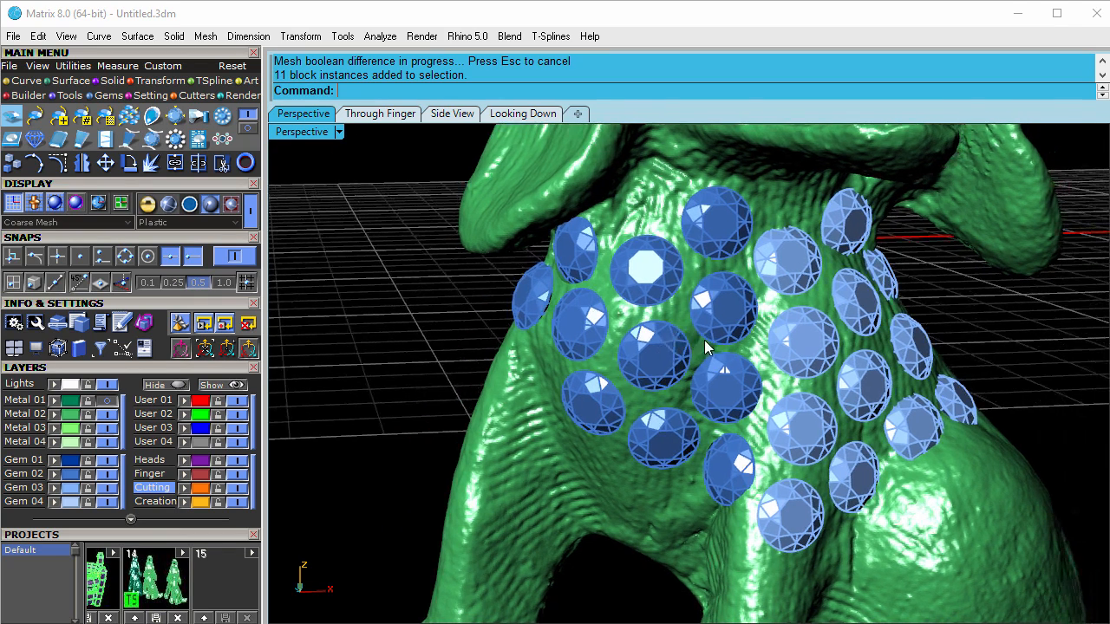
{"action": "right_click_drag", "start_coordinate": [568, 251], "coordinate": [606, 299]}
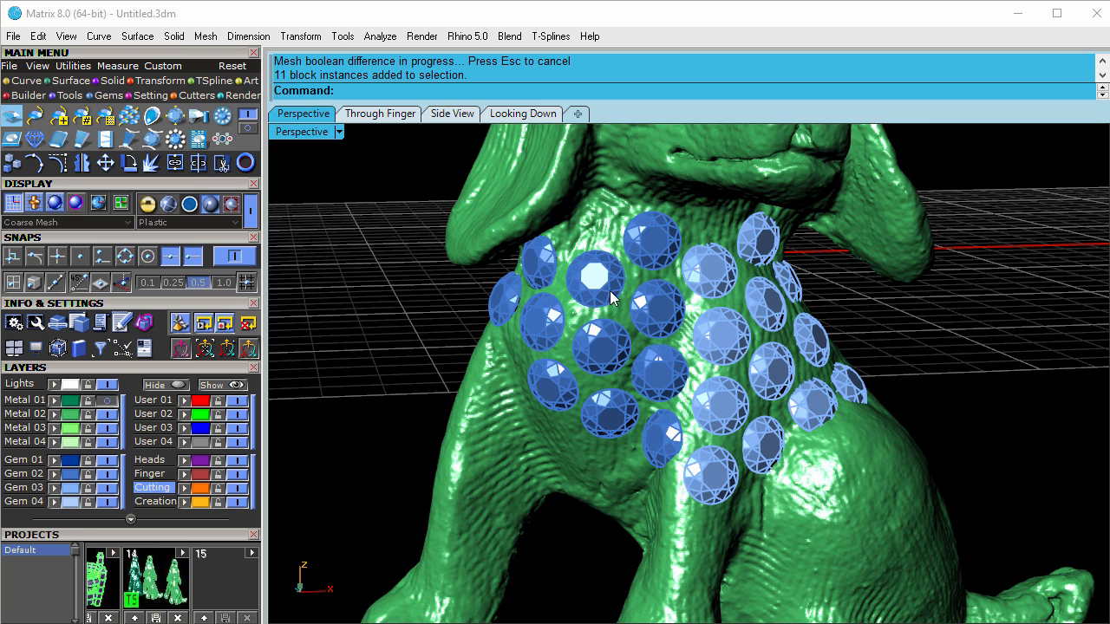
{"action": "right_click_drag", "start_coordinate": [666, 284], "coordinate": [589, 310], "text": "shift"}
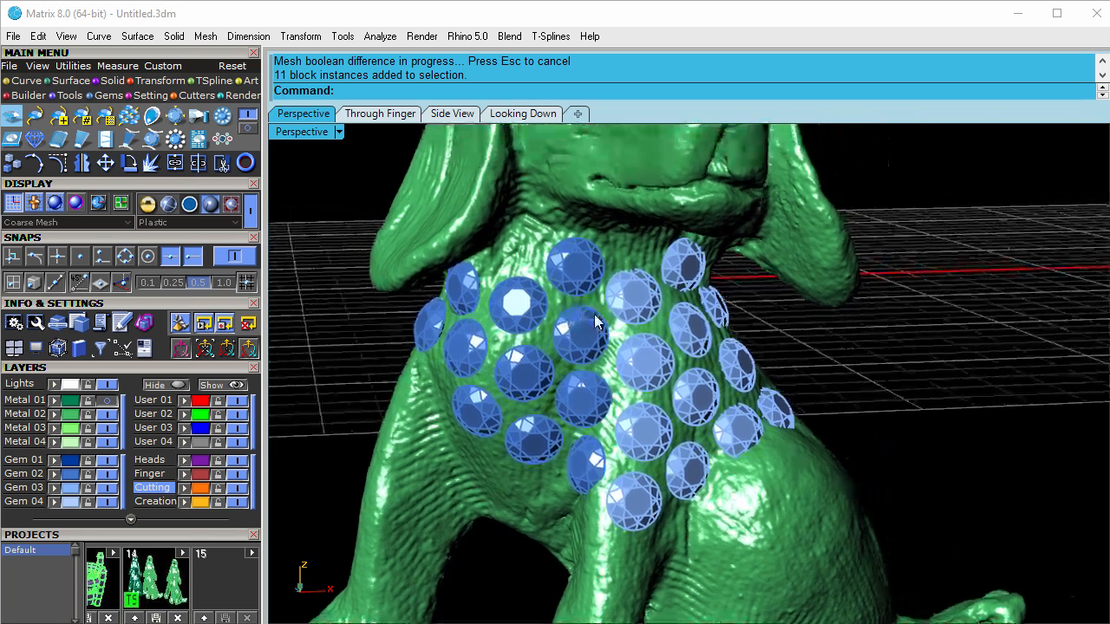
{"action": "left_click", "coordinate": [105, 415]}
Step: Start Prongs on the column of four Gem 02 diamonds nearest the chest centre and set the large prong diameter to 0.7 mm
{"action": "left_click_drag", "start_coordinate": [536, 192], "coordinate": [634, 533]}
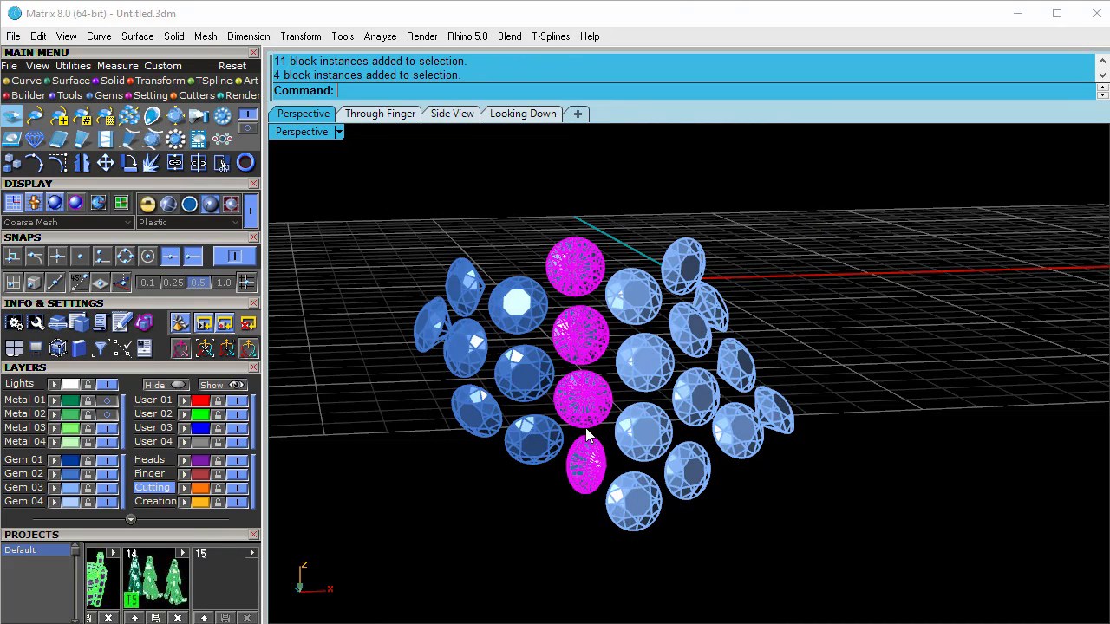
{"action": "key", "text": "F6"}
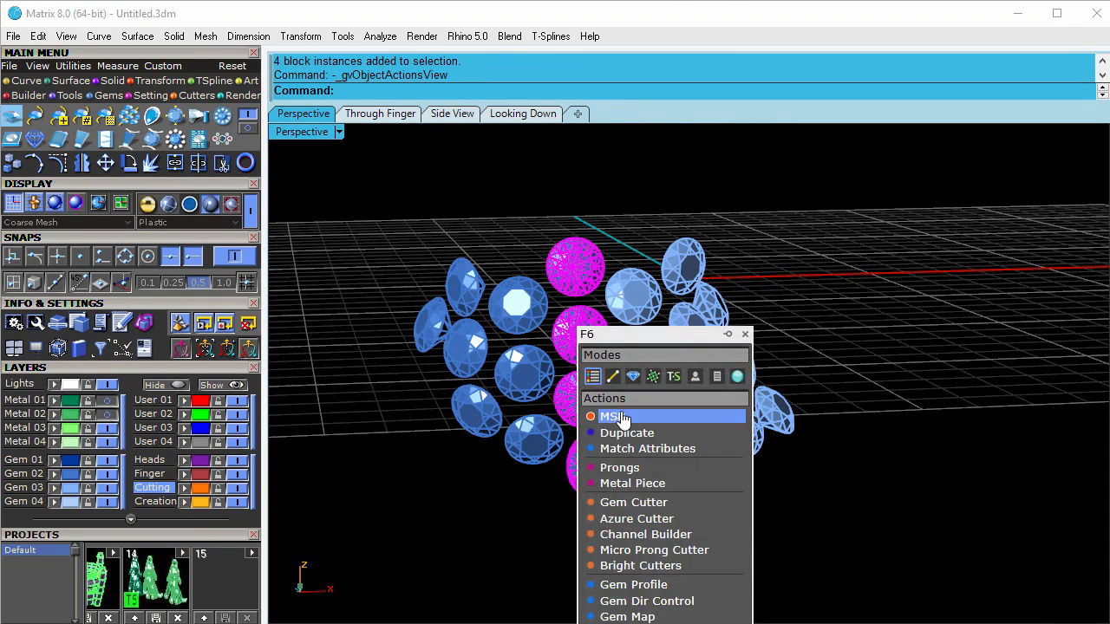
{"action": "left_click_drag", "start_coordinate": [650, 324], "coordinate": [584, 172]}
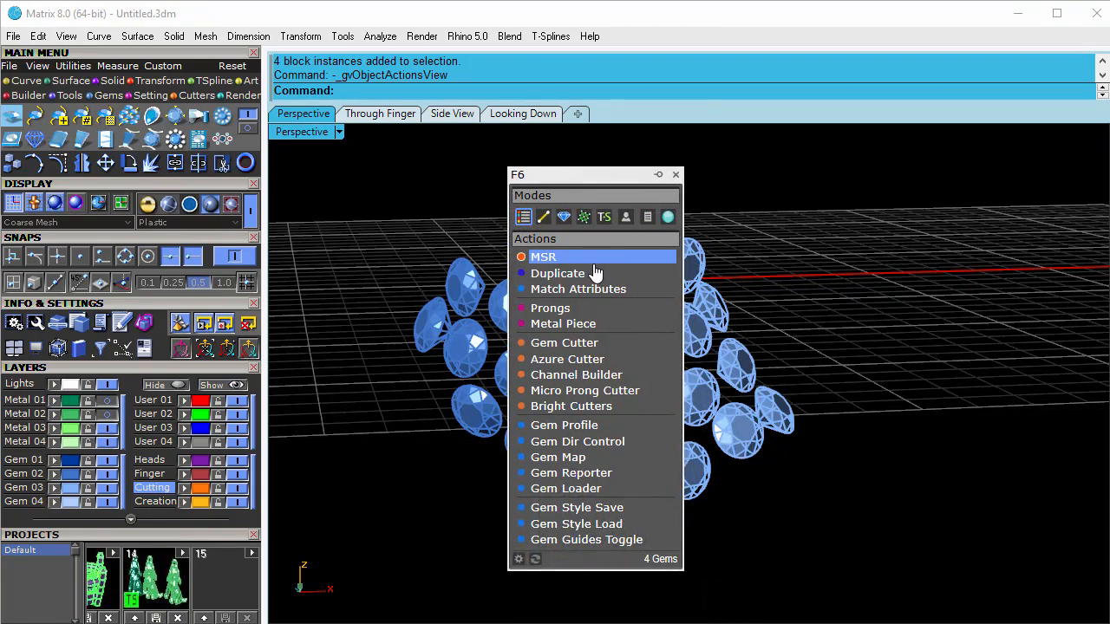
{"action": "left_click", "coordinate": [553, 311]}
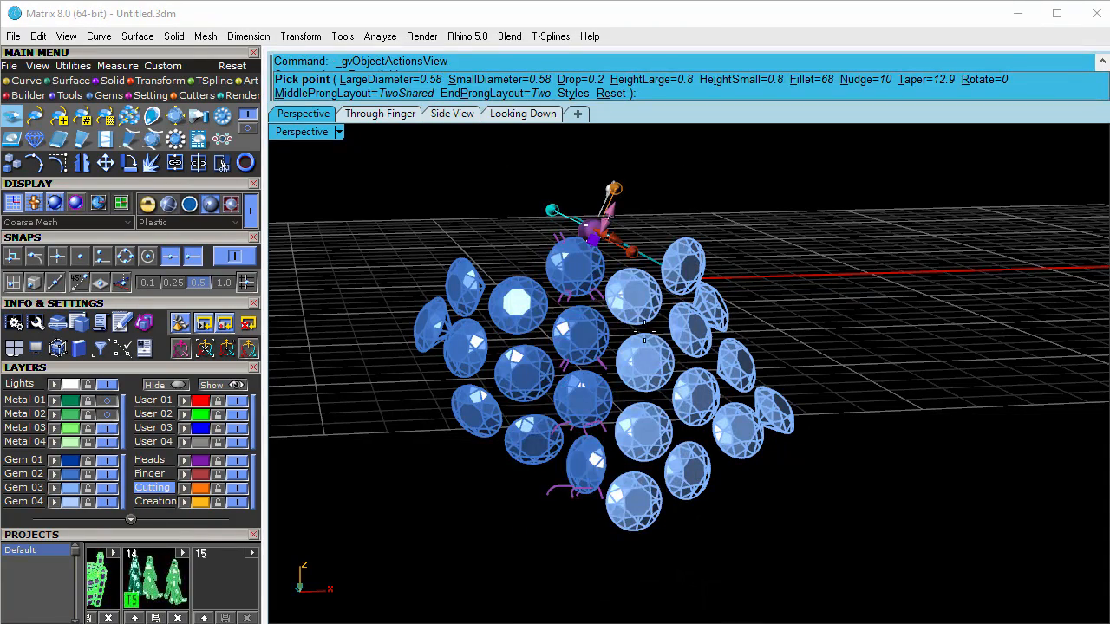
{"action": "right_click_drag", "start_coordinate": [554, 310], "coordinate": [614, 281]}
{"action": "scroll", "coordinate": [626, 258], "scroll_direction": "up", "scroll_amount": 4}
{"action": "scroll", "coordinate": [609, 212], "scroll_direction": "up", "scroll_amount": 4}
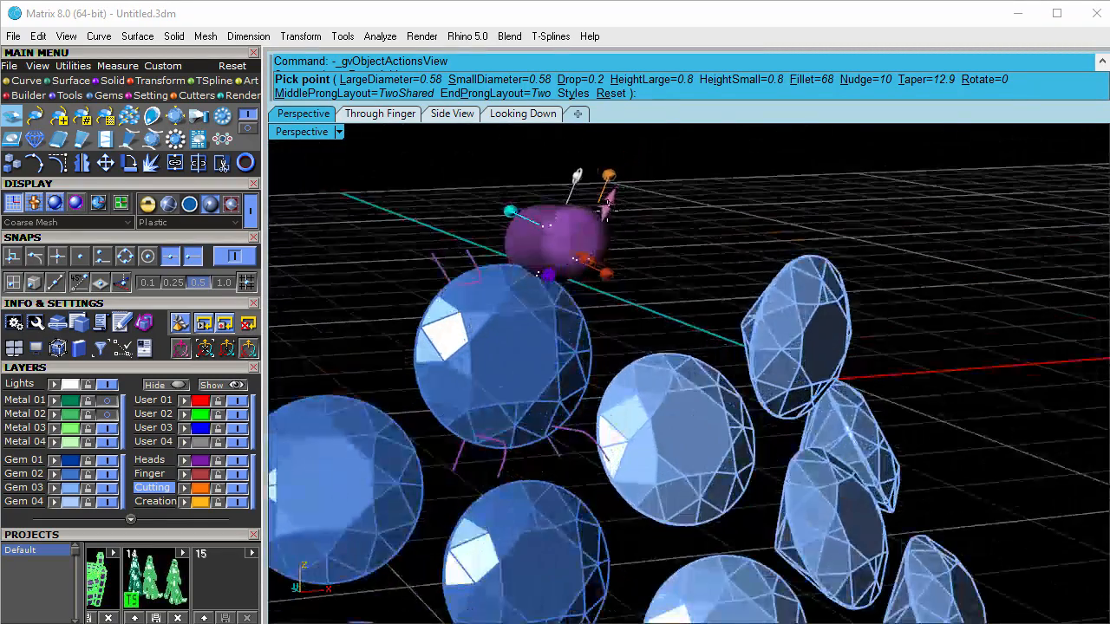
{"action": "mouse_move", "coordinate": [608, 208]}
{"action": "left_click_drag", "start_coordinate": [607, 201], "coordinate": [612, 198]}
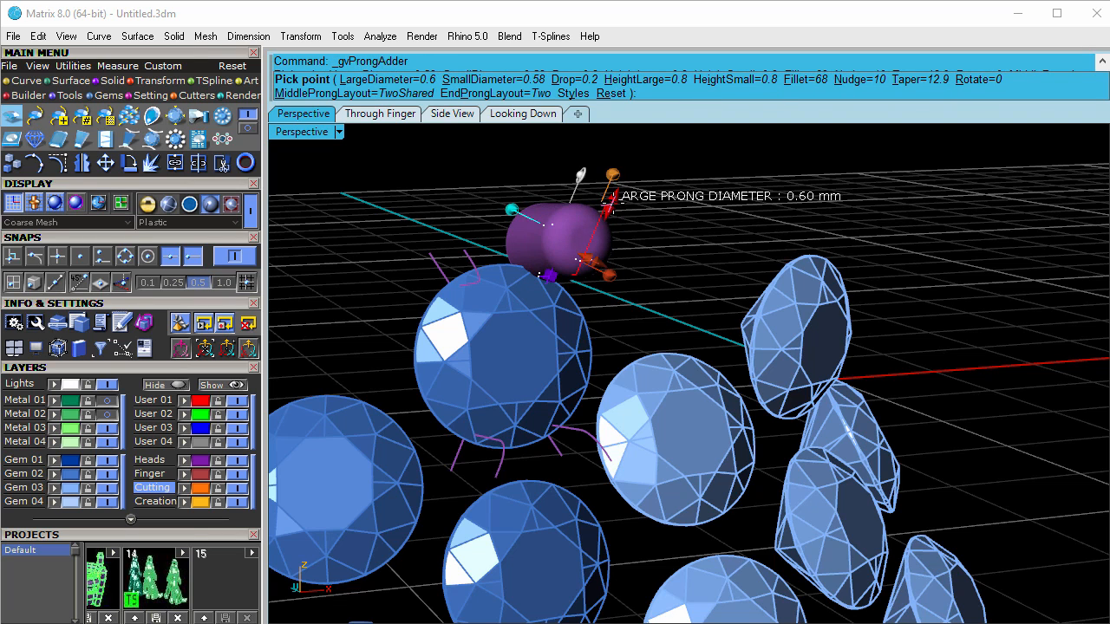
{"action": "left_click_drag", "start_coordinate": [611, 197], "coordinate": [626, 190]}
{"action": "right_click_drag", "start_coordinate": [640, 204], "coordinate": [716, 266]}
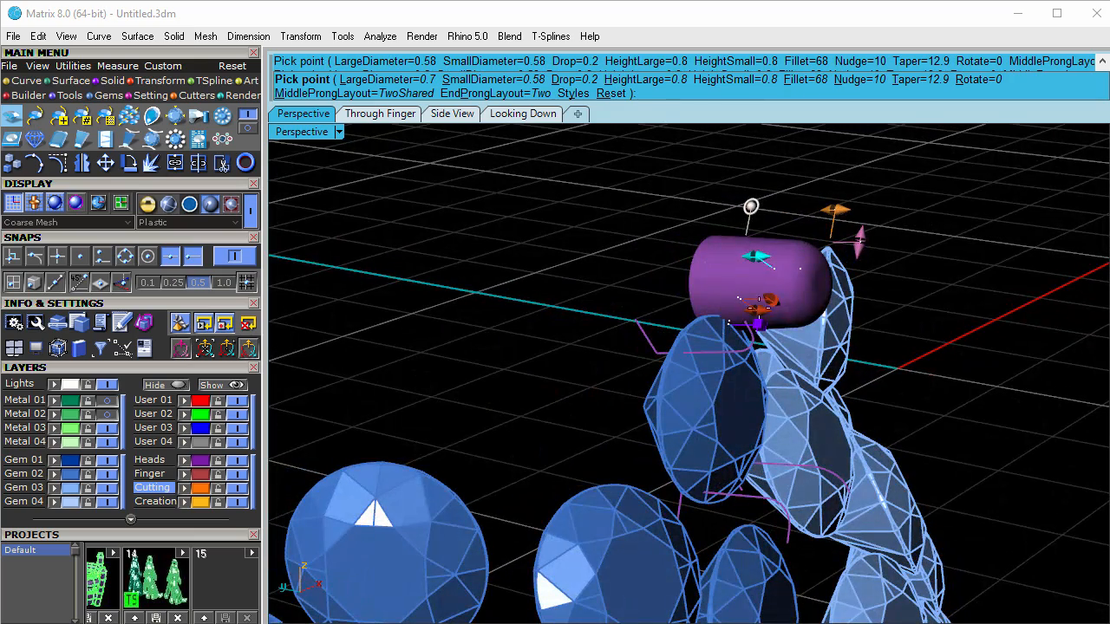
Step: Set the prong drop to about 0.47 and the large height to about 0.51, and create the prongs on the four diamonds
{"action": "left_click_drag", "start_coordinate": [759, 302], "coordinate": [755, 316]}
{"action": "right_click_drag", "start_coordinate": [754, 316], "coordinate": [815, 290]}
{"action": "left_click_drag", "start_coordinate": [854, 216], "coordinate": [843, 227]}
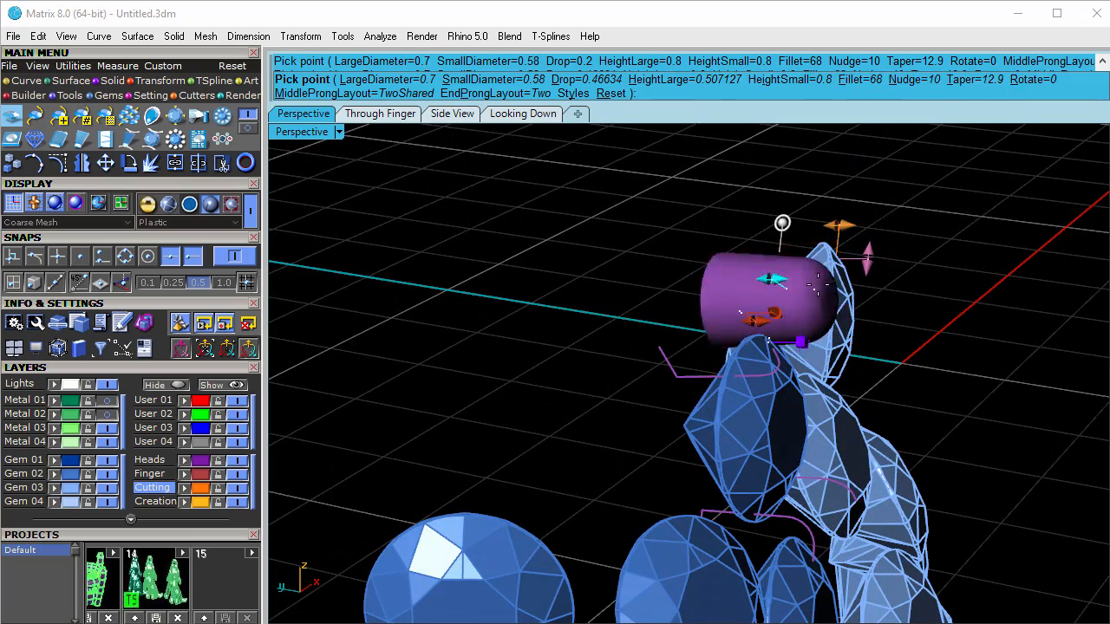
{"action": "right_click_drag", "start_coordinate": [843, 227], "coordinate": [594, 384]}
{"action": "right_click", "coordinate": [686, 303]}
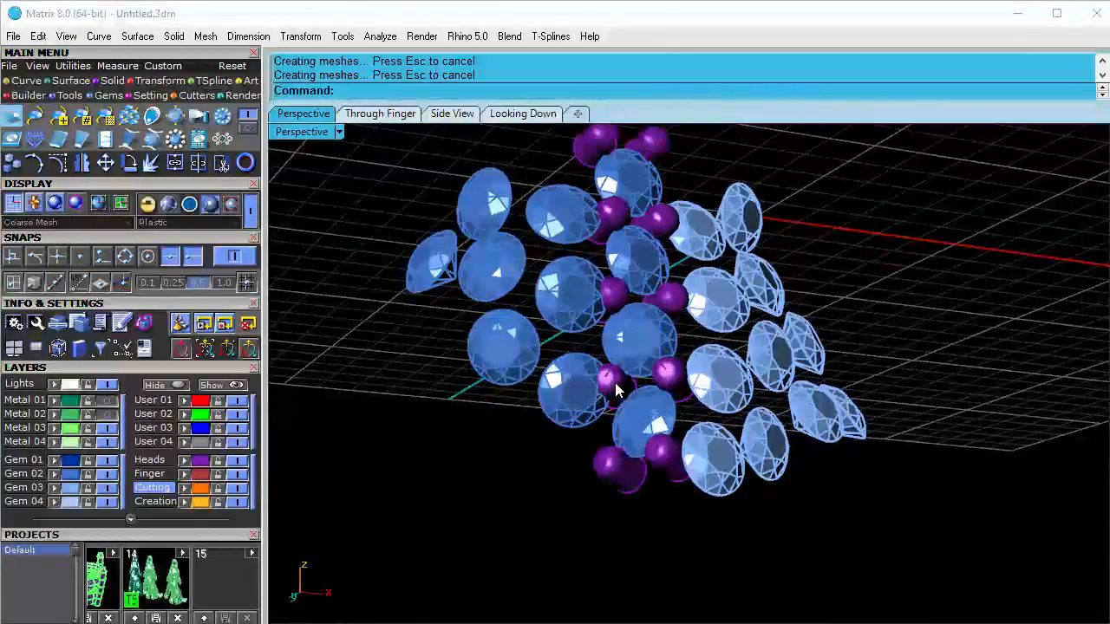
Step: Turn the Metal 02 layer back on and check the prongs against the dog's chest
{"action": "right_click_drag", "start_coordinate": [608, 247], "coordinate": [598, 217]}
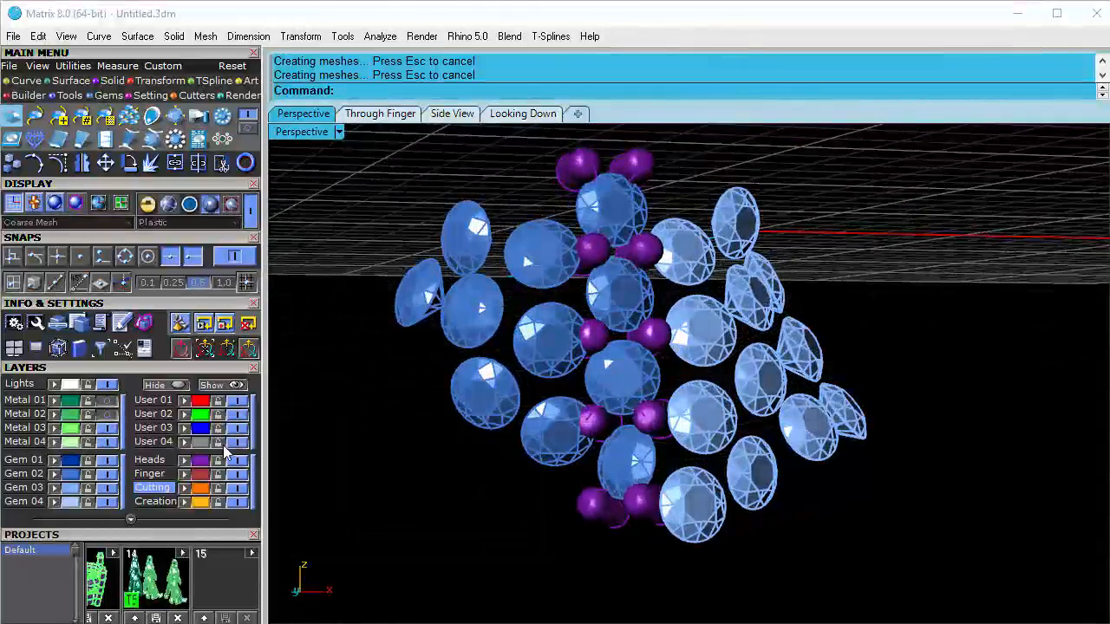
{"action": "left_click", "coordinate": [105, 414]}
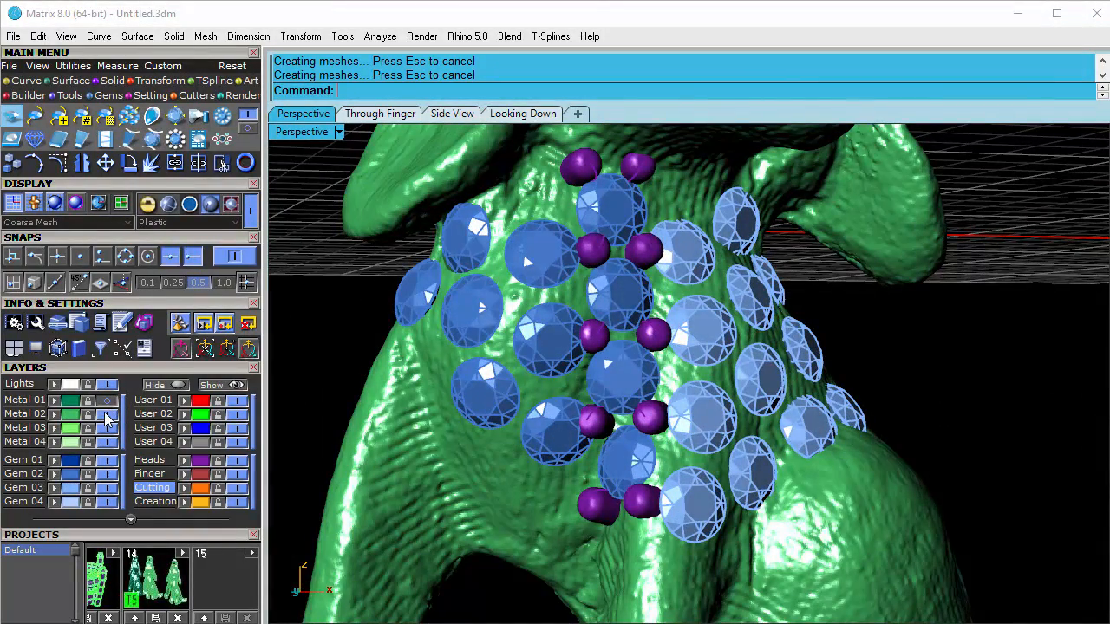
{"action": "right_click_drag", "start_coordinate": [624, 379], "coordinate": [666, 377]}
Step: Add prongs with the same settings to two neighbouring upper Gem 02 diamonds beside the finished column
{"action": "left_click", "coordinate": [515, 314]}
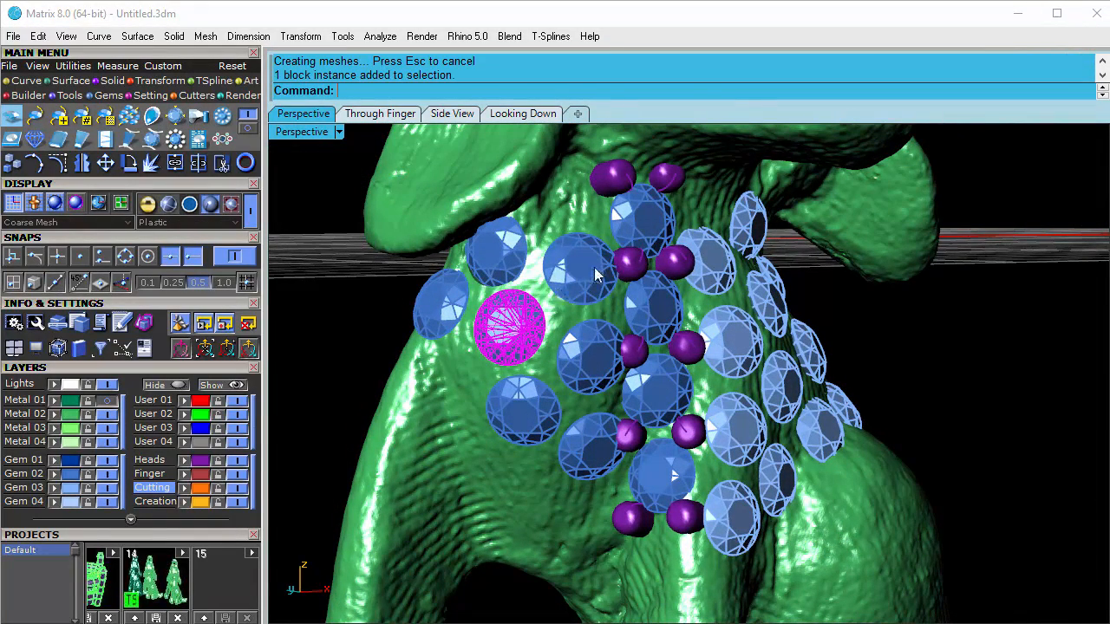
{"action": "left_click", "coordinate": [583, 271], "text": "shift"}
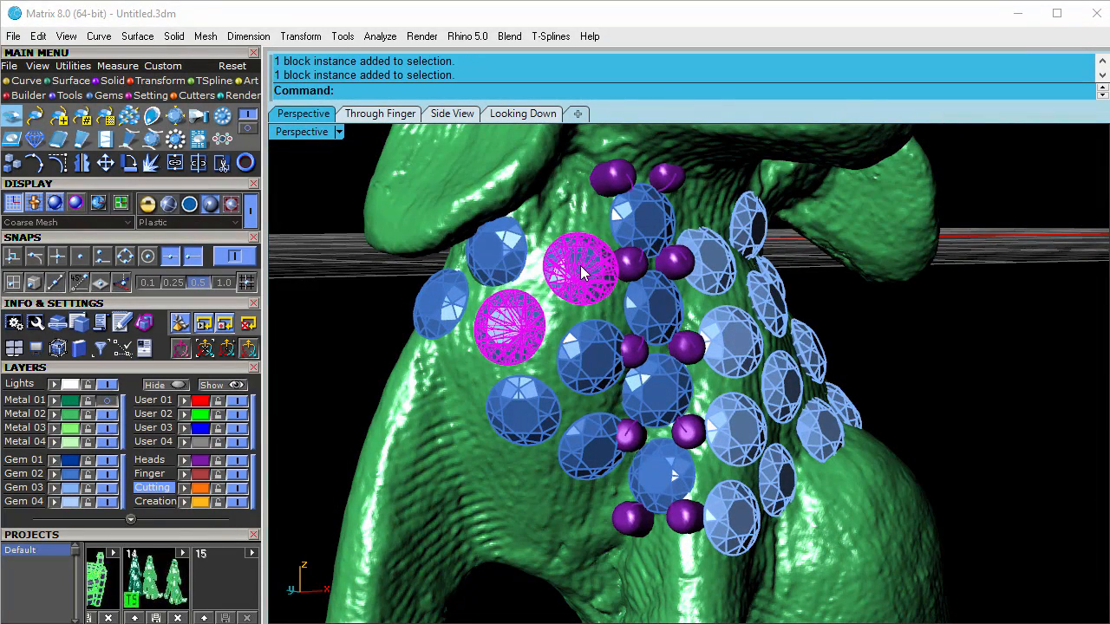
{"action": "right_click", "coordinate": [580, 266]}
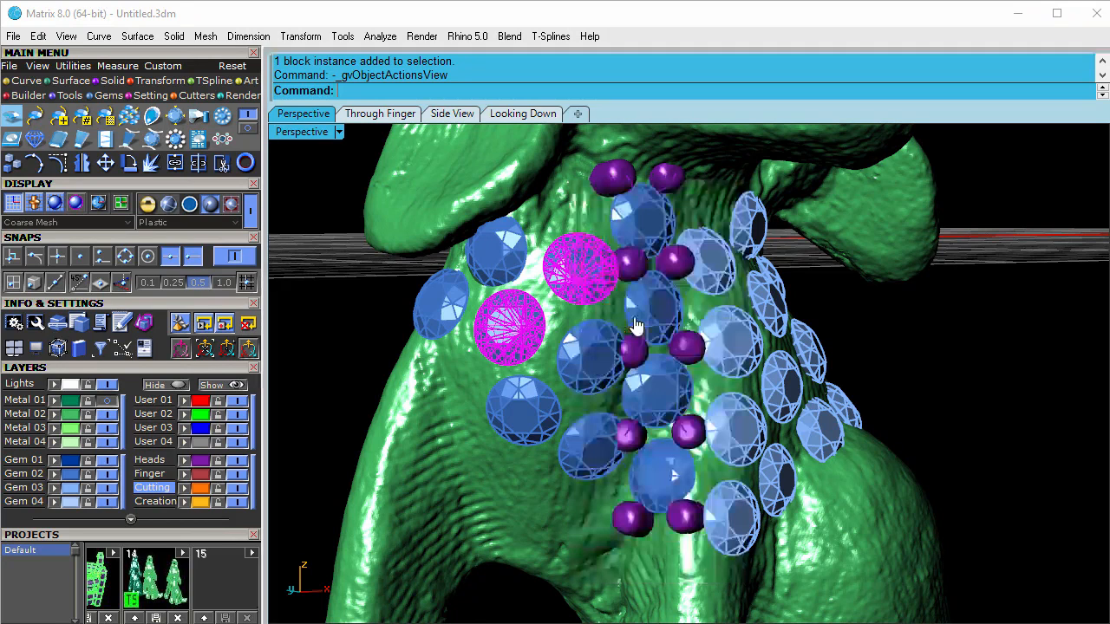
{"action": "right_click", "coordinate": [593, 321]}
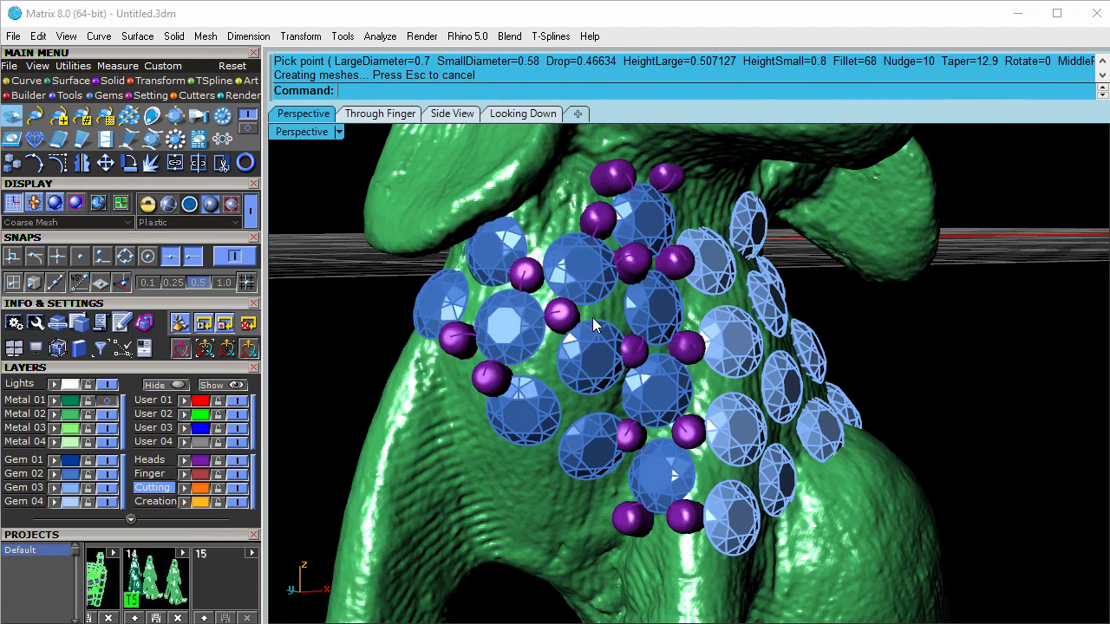
Step: Add prongs with the same settings to the next two Gem 02 diamonds below that pair
{"action": "left_click", "coordinate": [587, 367]}
{"action": "left_click", "coordinate": [529, 413], "text": "shift"}
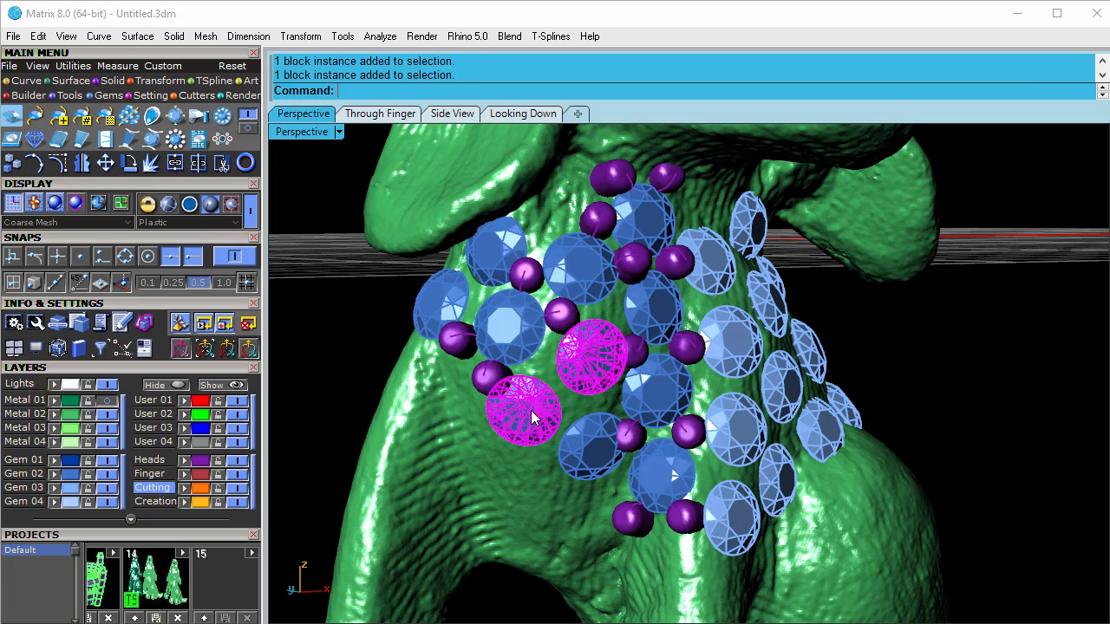
{"action": "right_click", "coordinate": [561, 398]}
{"action": "right_click", "coordinate": [561, 398]}
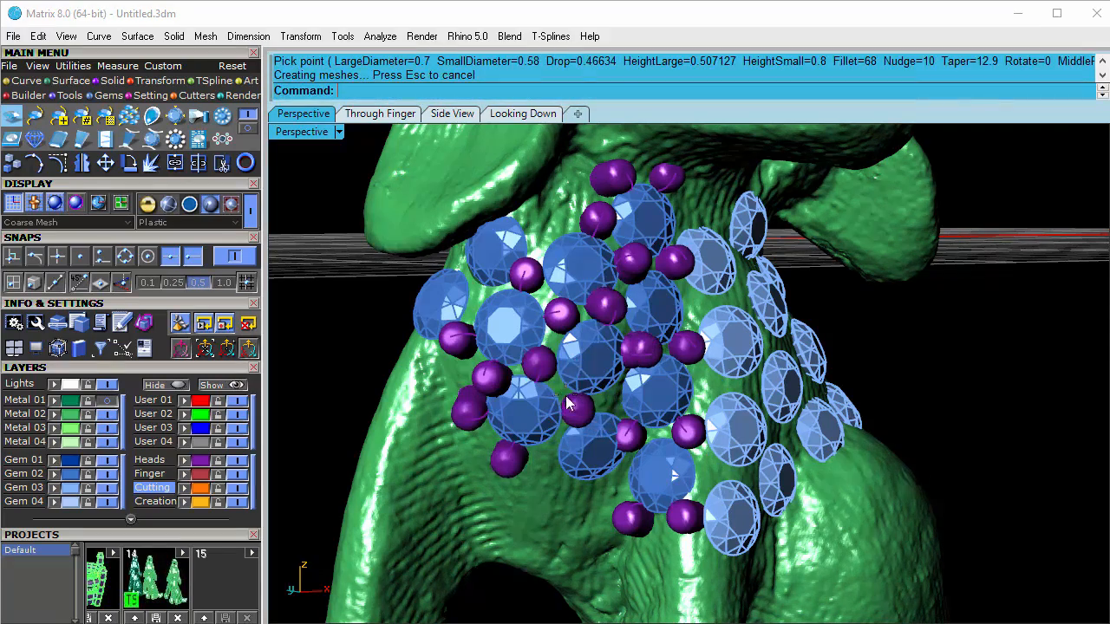
Step: Ungroup the newest prong set and delete its prong that overlaps one of the central column's prongs
{"action": "right_click_drag", "start_coordinate": [565, 393], "coordinate": [527, 378]}
{"action": "scroll", "coordinate": [595, 332], "scroll_direction": "up", "scroll_amount": 5}
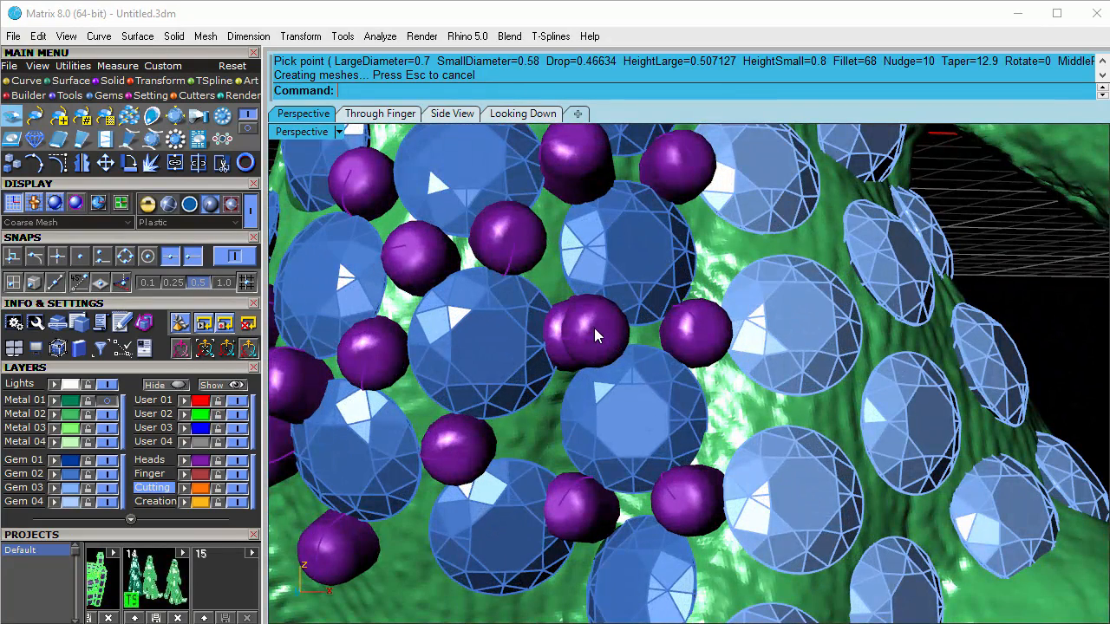
{"action": "left_click", "coordinate": [595, 332]}
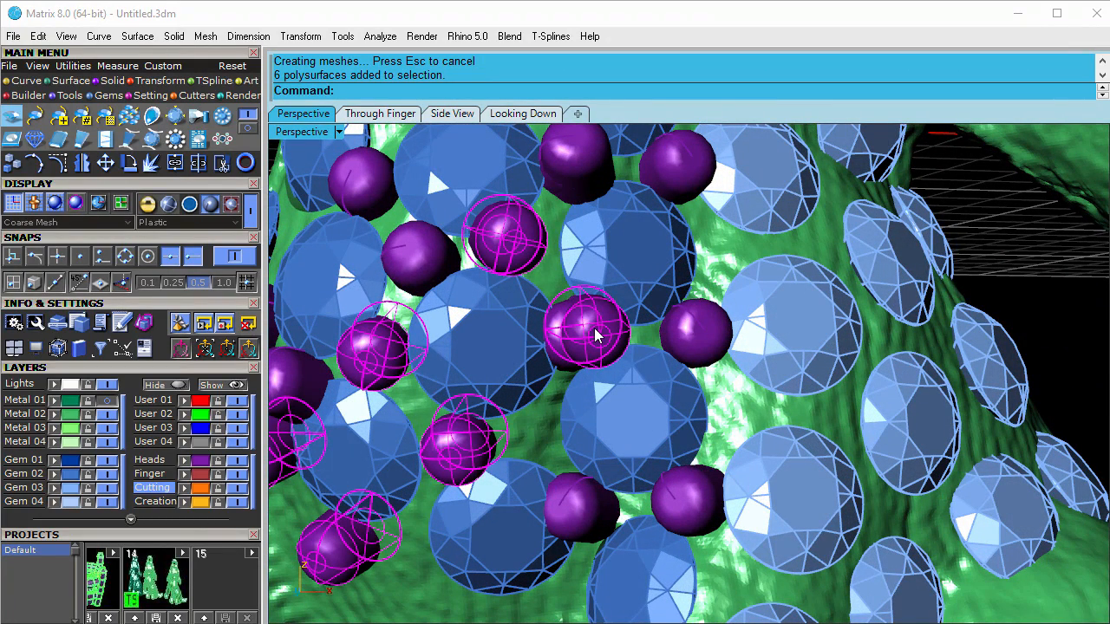
{"action": "type", "text": "ng"}
{"action": "key", "text": "Return"}
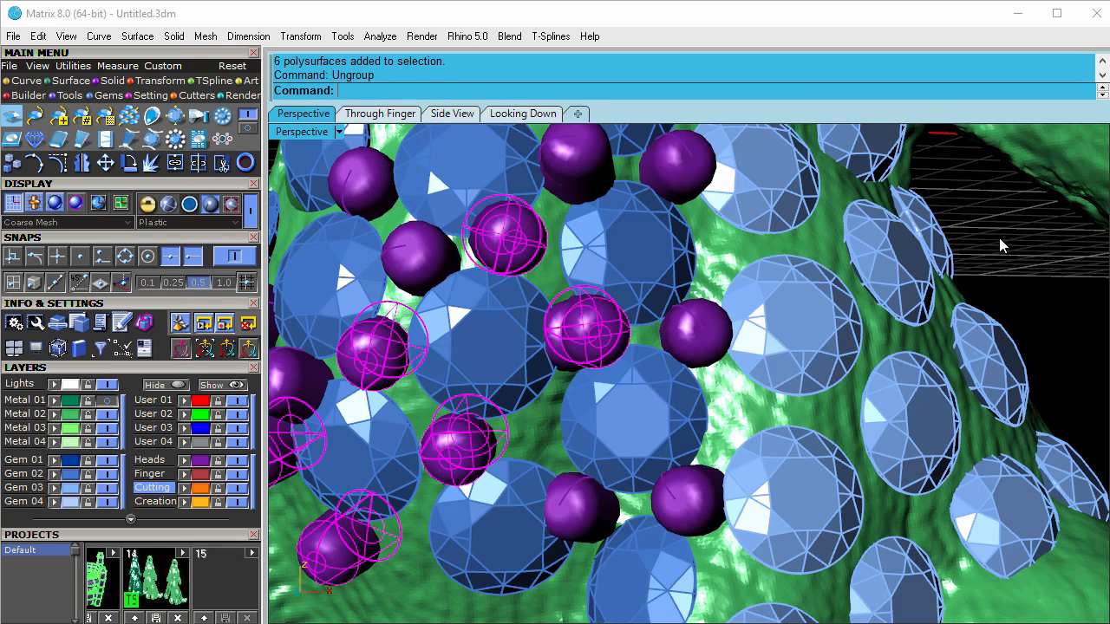
{"action": "key", "text": "Escape"}
{"action": "left_click", "coordinate": [562, 324]}
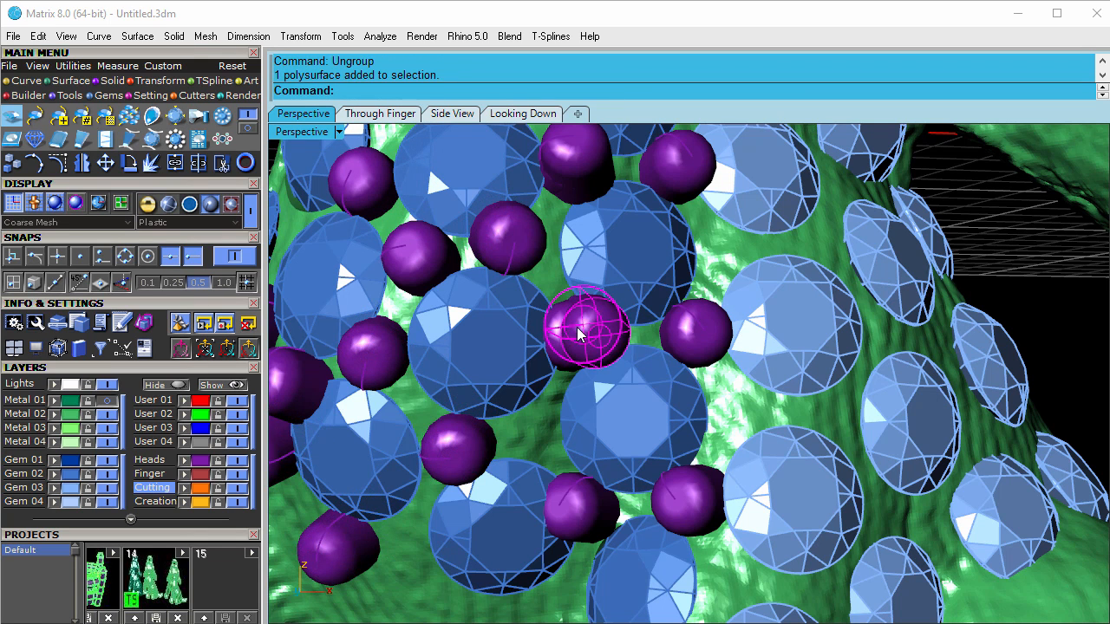
{"action": "key", "text": "Delete"}
Step: Try deleting the ungrouped prong between the upper Gem 02 diamonds and the central column, and undo the deletion
{"action": "scroll", "coordinate": [584, 316], "scroll_direction": "down", "scroll_amount": 6}
{"action": "right_click_drag", "start_coordinate": [610, 346], "coordinate": [548, 288]}
{"action": "left_click", "coordinate": [572, 286]}
{"action": "key", "text": "Delete"}
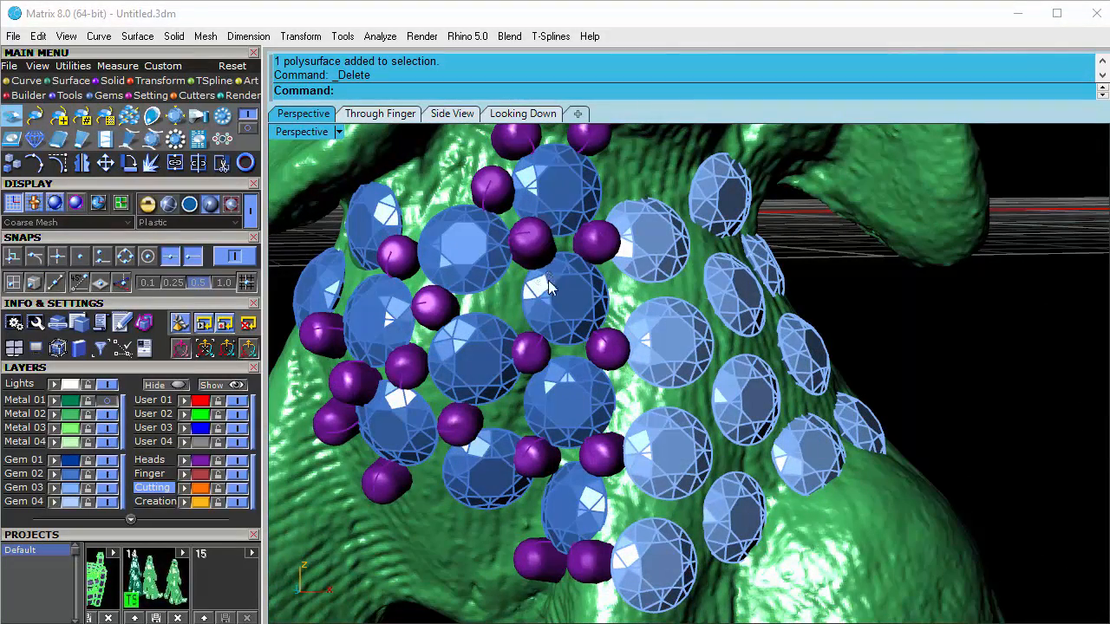
{"action": "key", "text": "ctrl+z"}
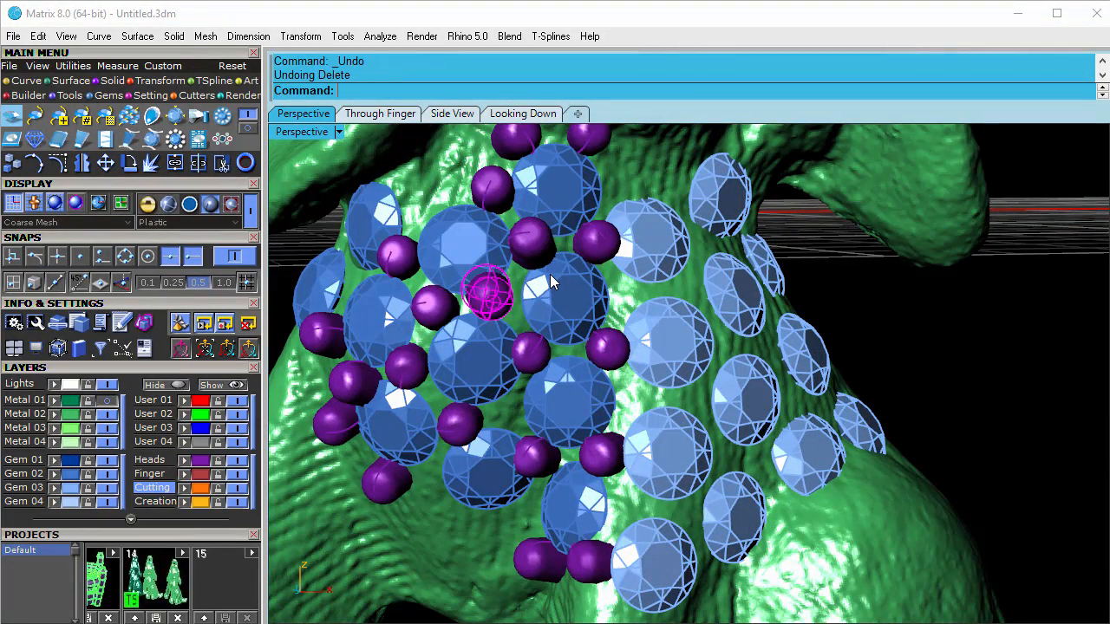
Step: Enable the gumball and use it to shift and tilt the restored prong into the gap between its neighbouring diamonds
{"action": "right_click_drag", "start_coordinate": [536, 291], "coordinate": [303, 291]}
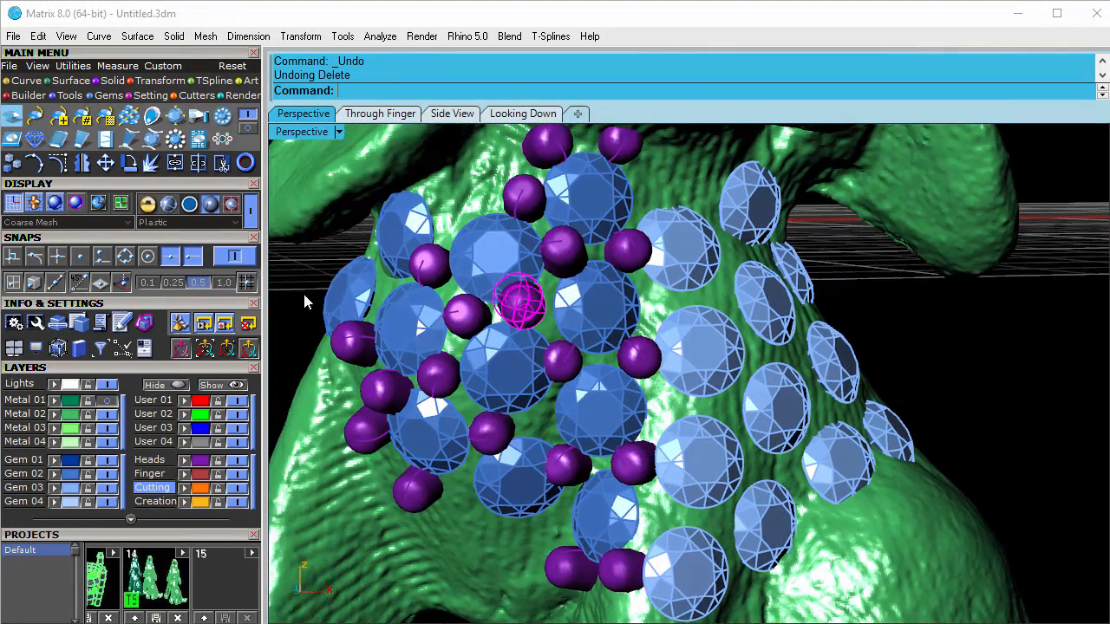
{"action": "left_click", "coordinate": [249, 349]}
{"action": "right_click_drag", "start_coordinate": [524, 292], "coordinate": [654, 184]}
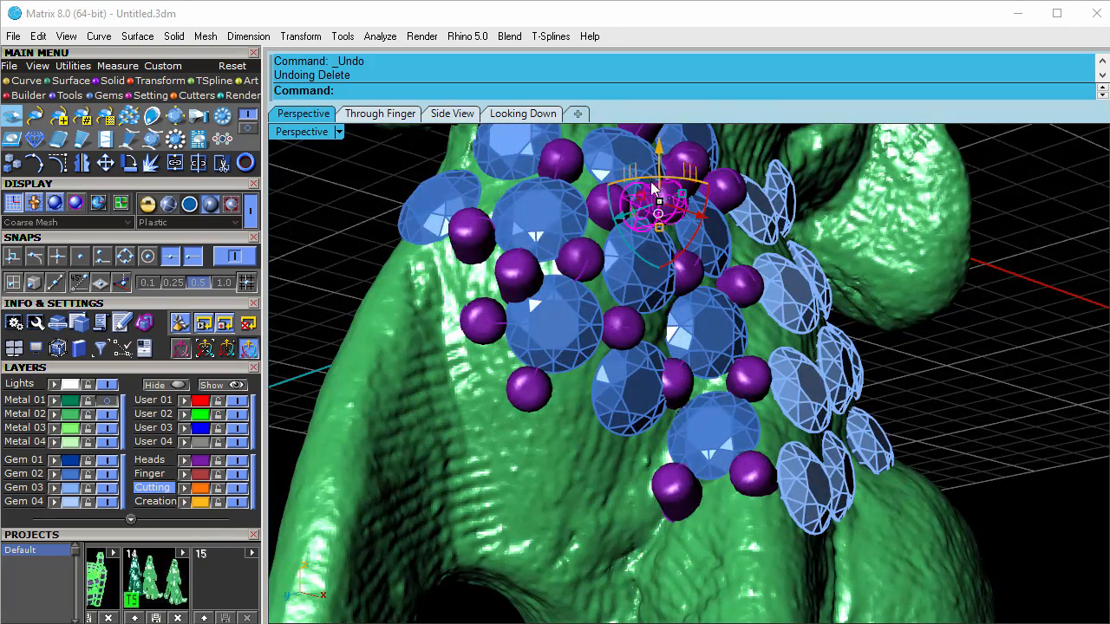
{"action": "mouse_move", "coordinate": [649, 176]}
{"action": "left_mouse_down"}
{"action": "mouse_move", "coordinate": [640, 177]}
{"action": "mouse_move", "coordinate": [661, 159]}
{"action": "mouse_move", "coordinate": [661, 177]}
{"action": "left_mouse_up"}
{"action": "right_click_drag", "start_coordinate": [661, 177], "coordinate": [729, 253]}
{"action": "left_click_drag", "start_coordinate": [703, 260], "coordinate": [697, 261]}
{"action": "right_click_drag", "start_coordinate": [733, 276], "coordinate": [824, 317]}
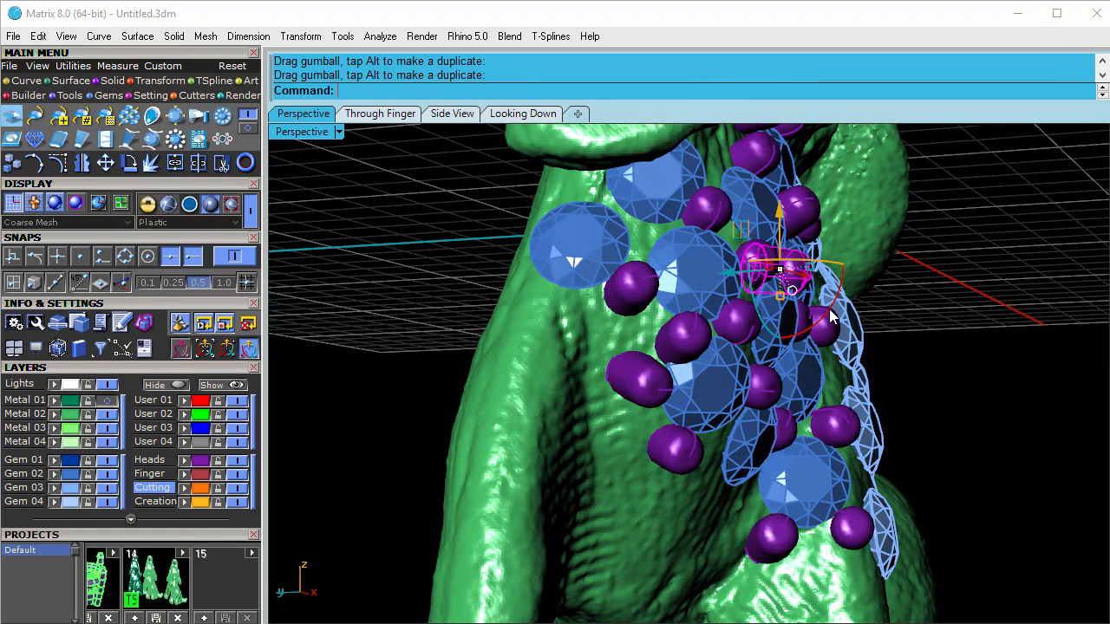
{"action": "left_click_drag", "start_coordinate": [834, 301], "coordinate": [840, 294]}
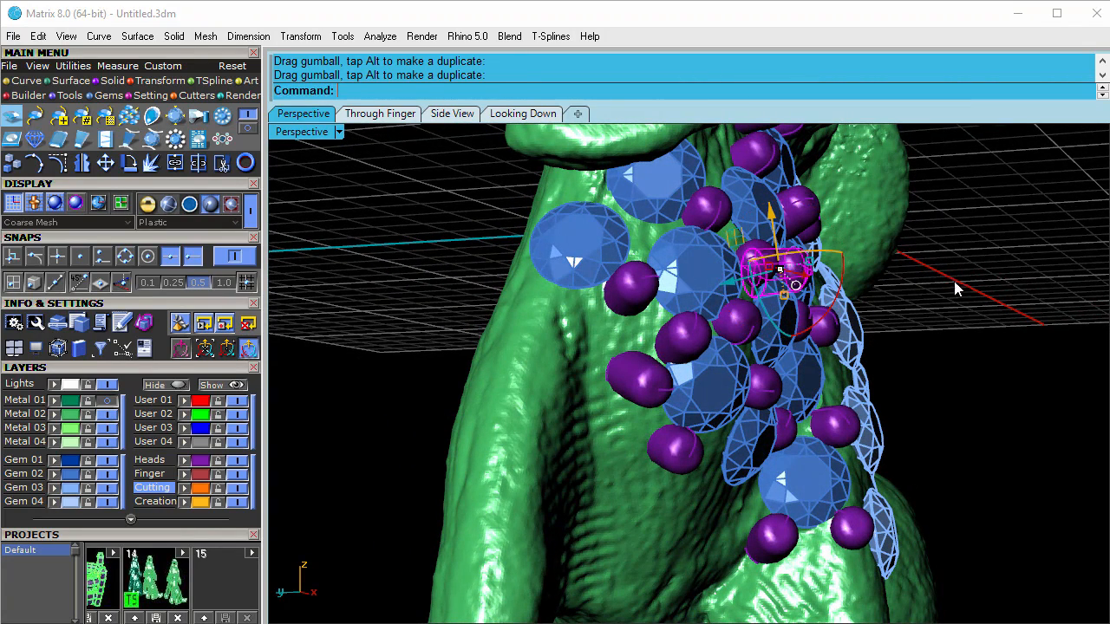
{"action": "left_click", "coordinate": [955, 288]}
{"action": "right_click_drag", "start_coordinate": [915, 292], "coordinate": [729, 300]}
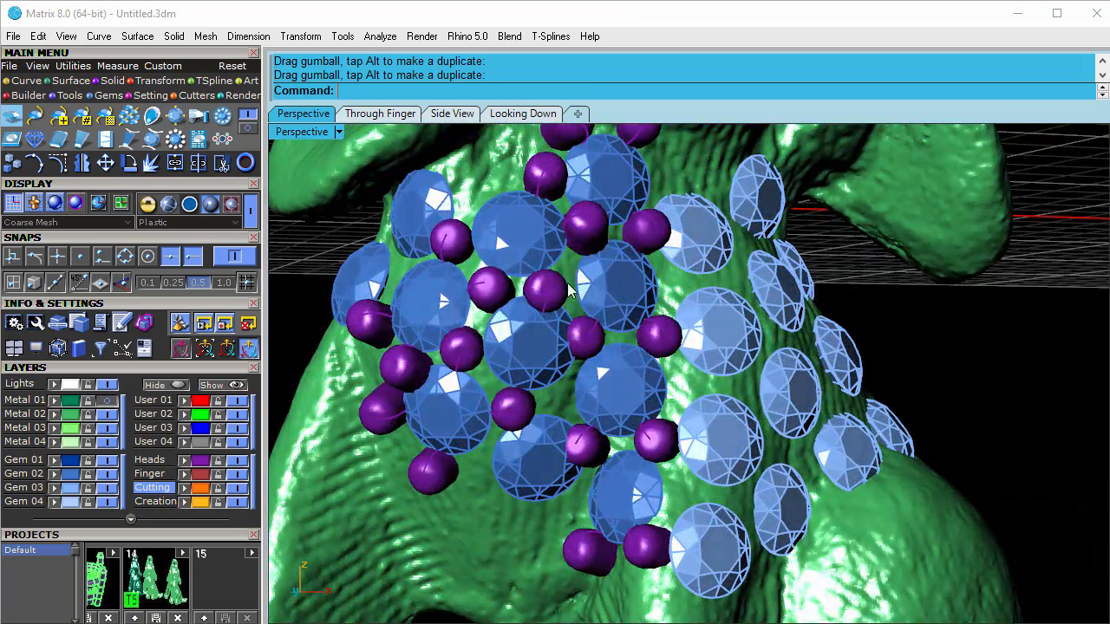
Step: Nudge the prong between the upper Gem 02 diamonds and the central column slightly sideways and upward with the gumball
{"action": "left_click", "coordinate": [550, 287]}
{"action": "right_click_drag", "start_coordinate": [618, 306], "coordinate": [590, 318]}
{"action": "left_click_drag", "start_coordinate": [565, 305], "coordinate": [569, 307]}
{"action": "left_click_drag", "start_coordinate": [521, 259], "coordinate": [520, 252]}
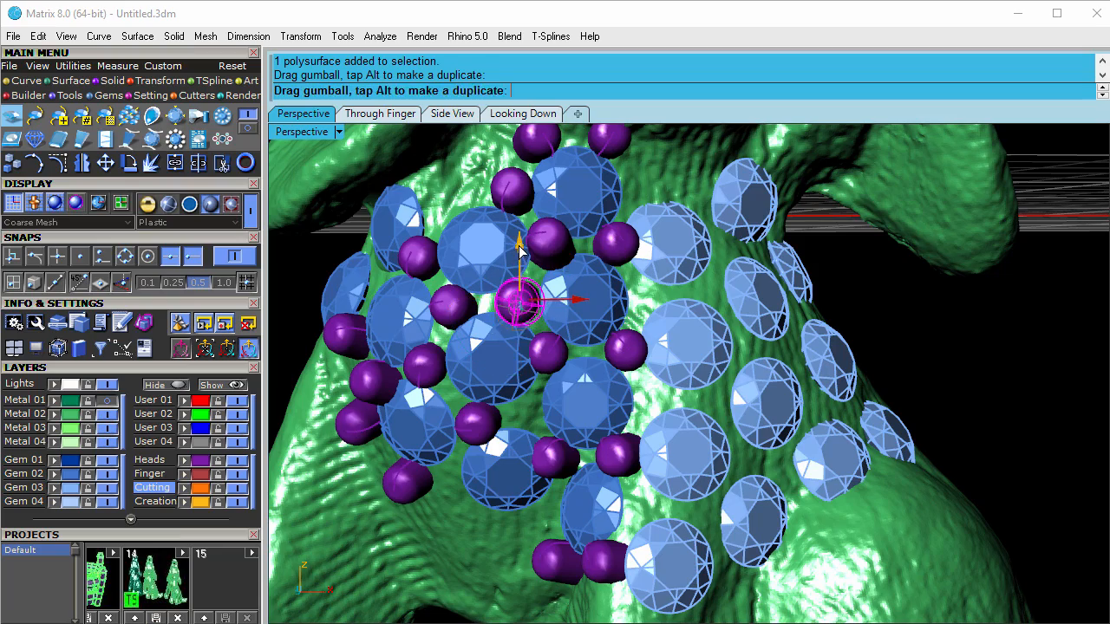
{"action": "left_click", "coordinate": [782, 305]}
{"action": "scroll", "coordinate": [765, 293], "scroll_direction": "down", "scroll_amount": 7}
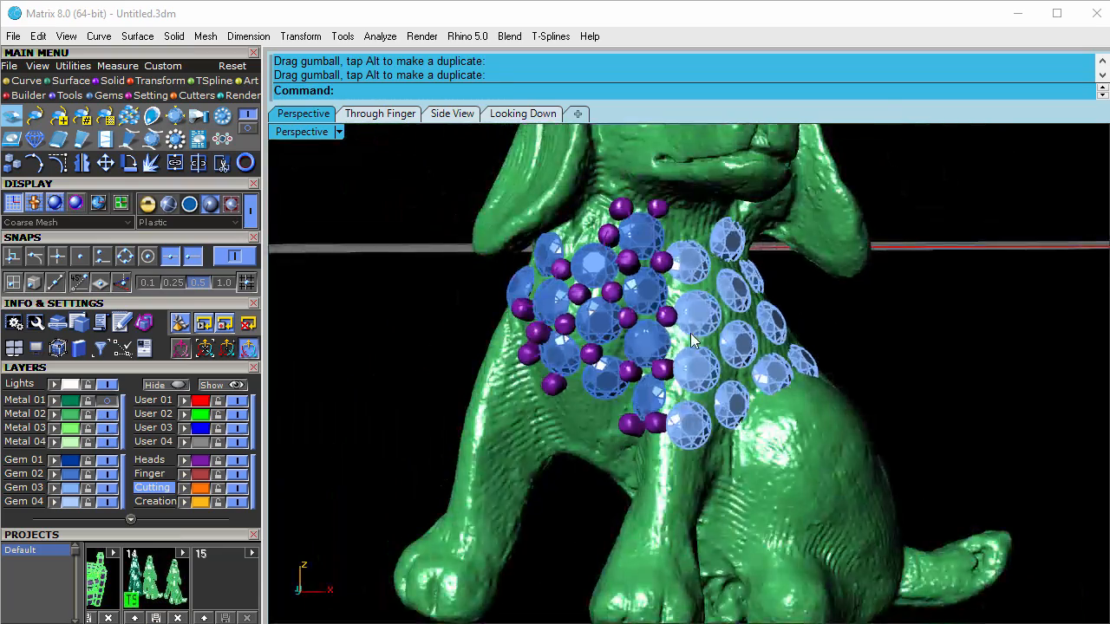
Step: Compare the smooth Metal 01 body with the detailed Metal 02 mesh by toggling their visibility, leaving only Metal 02 shown
{"action": "right_click_drag", "start_coordinate": [746, 296], "coordinate": [587, 397]}
{"action": "scroll", "coordinate": [619, 325], "scroll_direction": "down", "scroll_amount": 4}
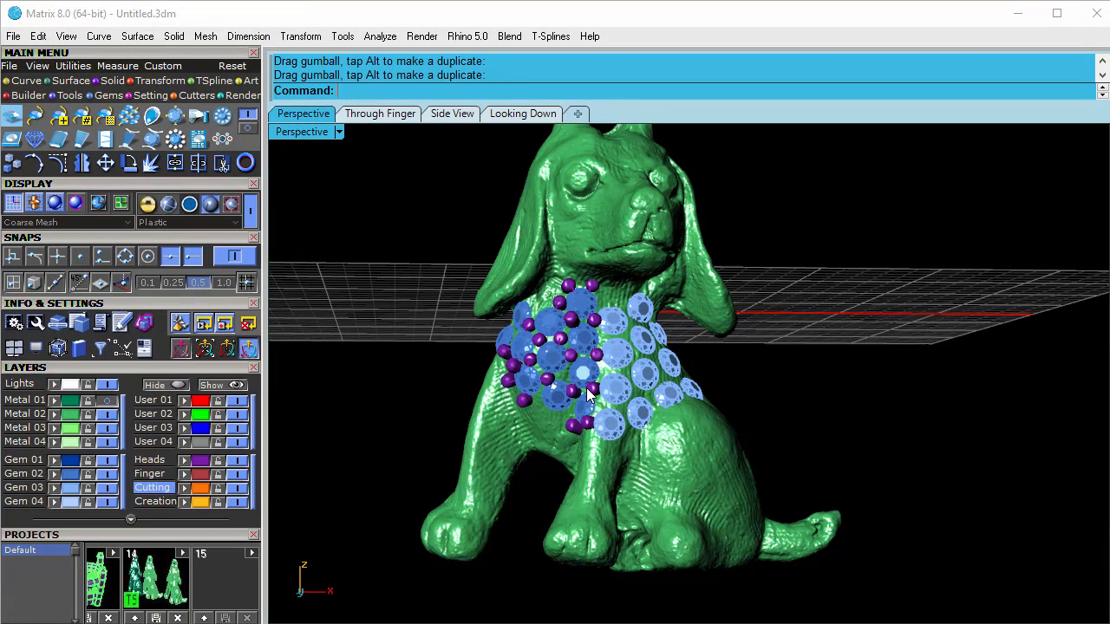
{"action": "left_click", "coordinate": [104, 401]}
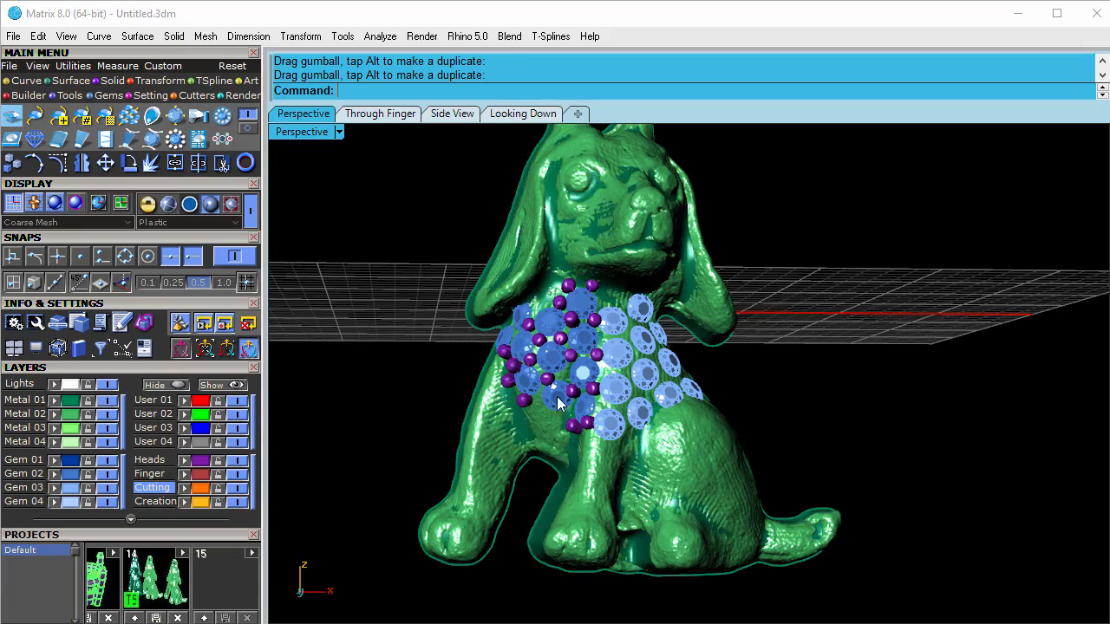
{"action": "right_click_drag", "start_coordinate": [559, 404], "coordinate": [530, 418]}
{"action": "left_click", "coordinate": [107, 416]}
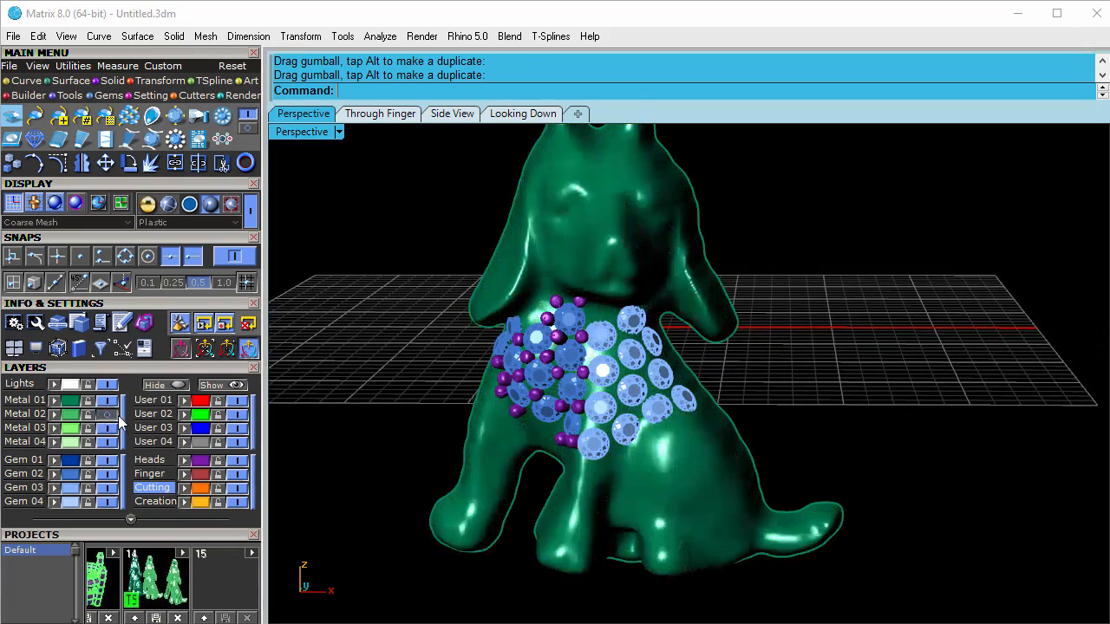
{"action": "mouse_move", "coordinate": [571, 452]}
{"action": "right_mouse_down"}
{"action": "mouse_move", "coordinate": [530, 431]}
{"action": "mouse_move", "coordinate": [610, 282]}
{"action": "mouse_move", "coordinate": [585, 457]}
{"action": "mouse_move", "coordinate": [558, 460]}
{"action": "mouse_move", "coordinate": [571, 462]}
{"action": "right_mouse_up"}
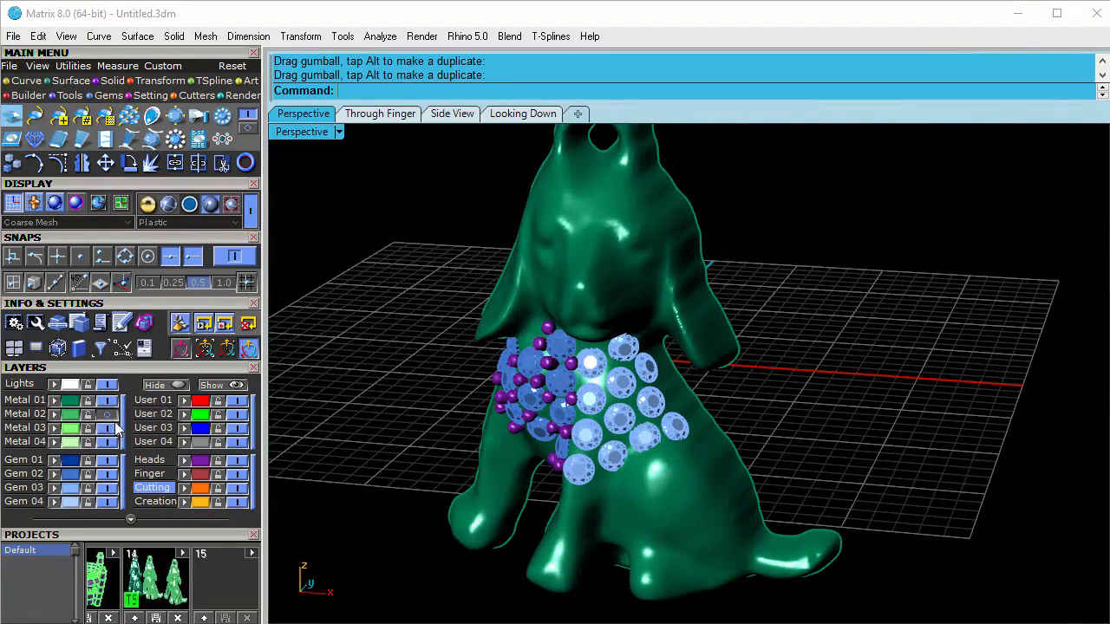
{"action": "left_click", "coordinate": [107, 415]}
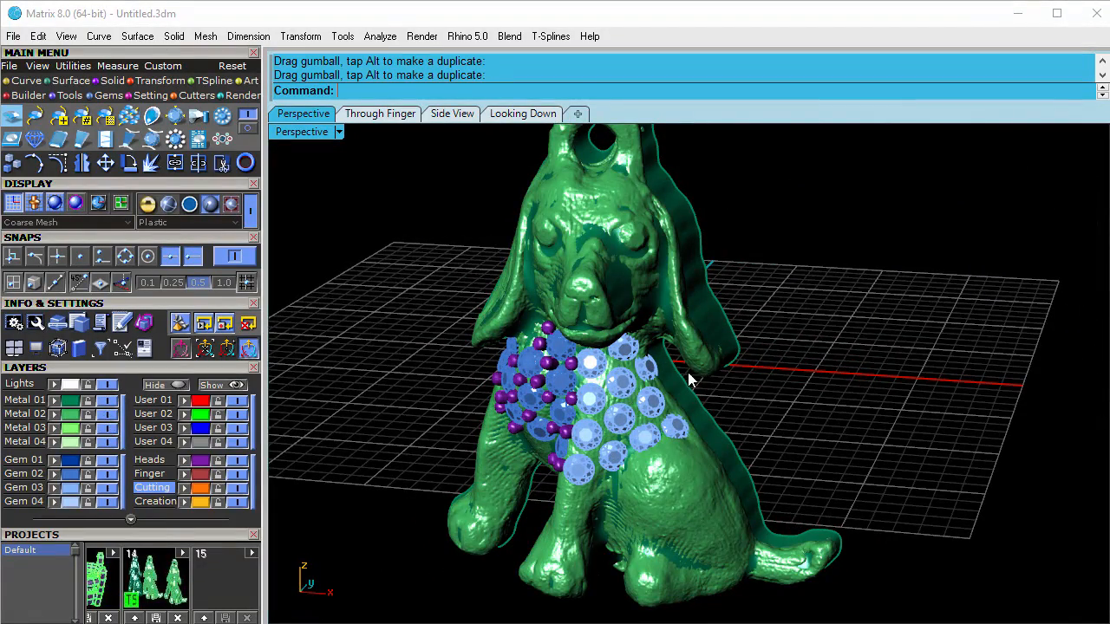
{"action": "left_click", "coordinate": [114, 399]}
{"action": "scroll", "coordinate": [507, 389], "scroll_direction": "down", "scroll_amount": 2}
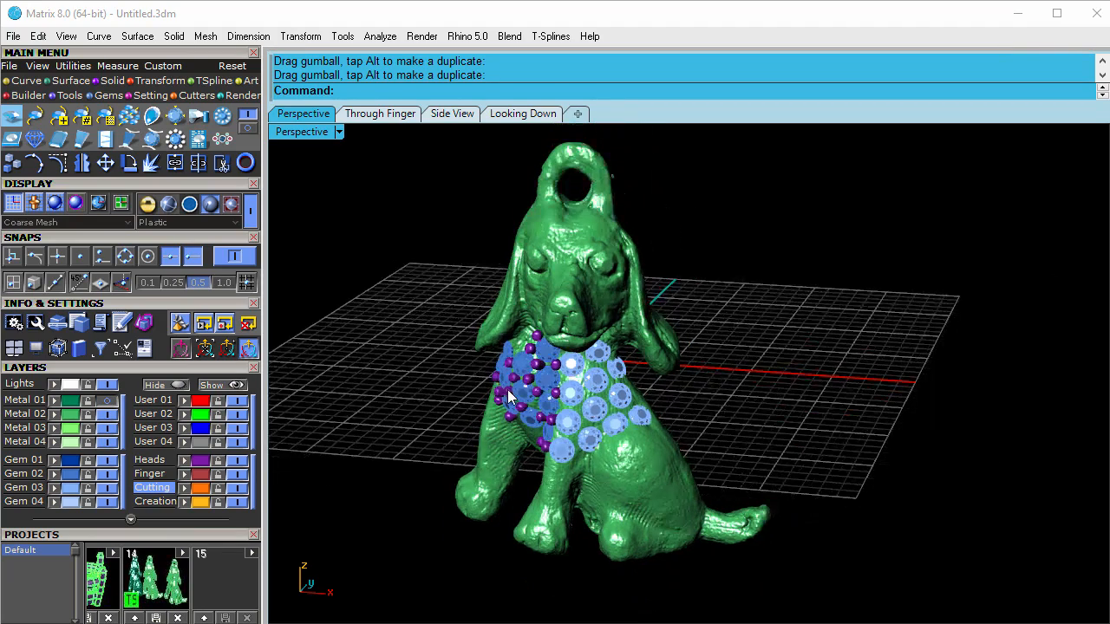
{"action": "right_click_drag", "start_coordinate": [507, 390], "coordinate": [520, 382]}
{"action": "right_click_drag", "start_coordinate": [436, 318], "coordinate": [453, 325]}
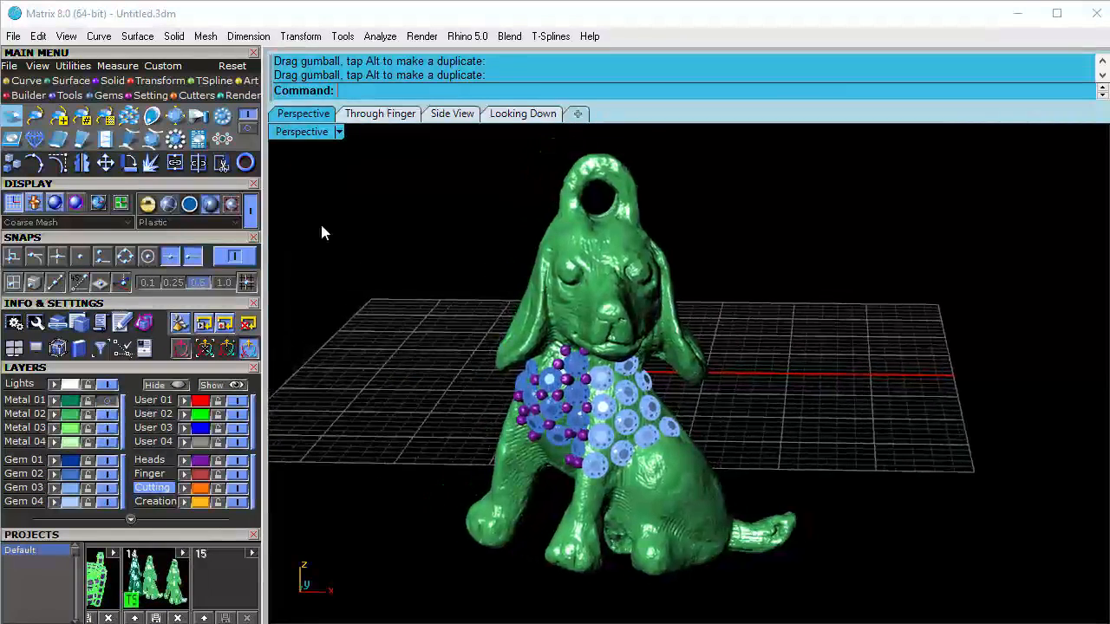
Step: Open the V-Ray render settings and assign the White Gold material to the dog mesh on the Metal 02 layer
{"action": "left_click", "coordinate": [241, 95]}
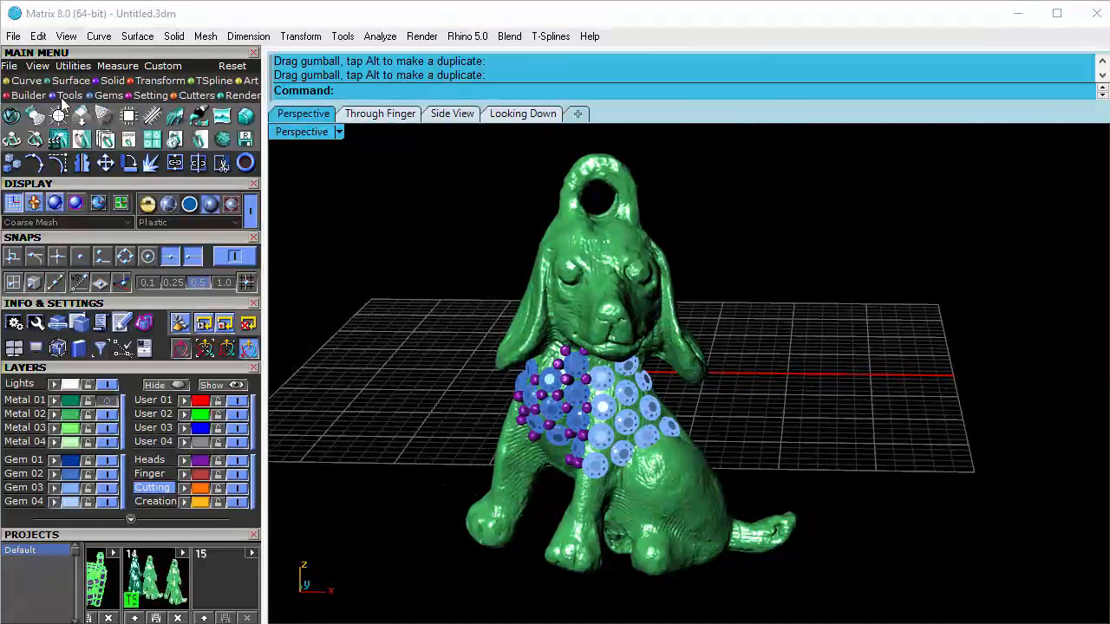
{"action": "left_click", "coordinate": [14, 116]}
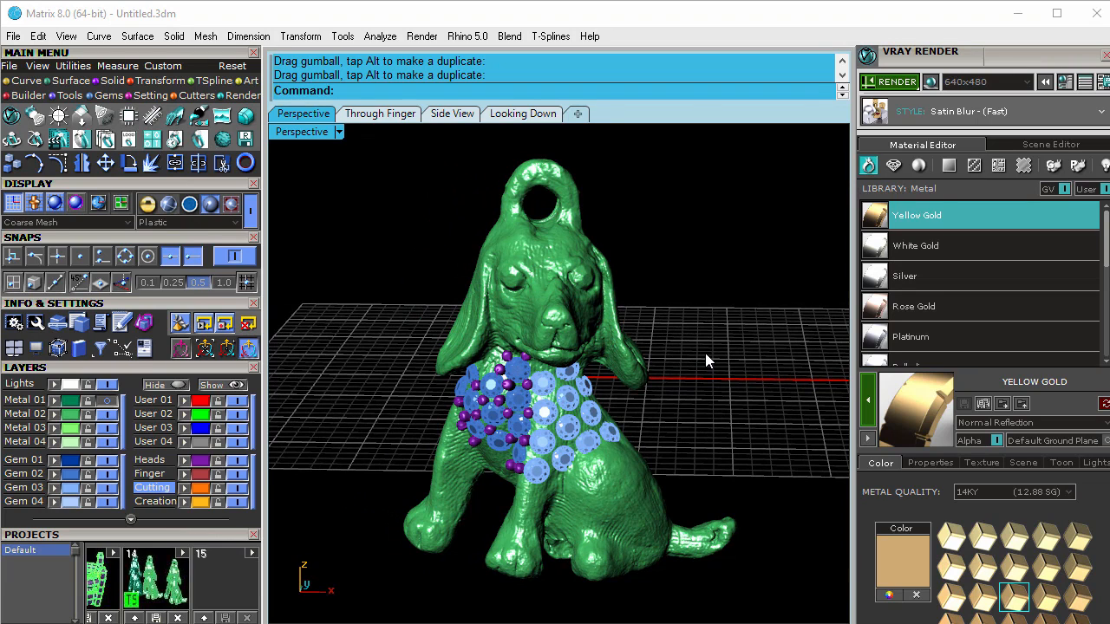
{"action": "right_click_drag", "start_coordinate": [708, 353], "coordinate": [696, 355], "text": "shift"}
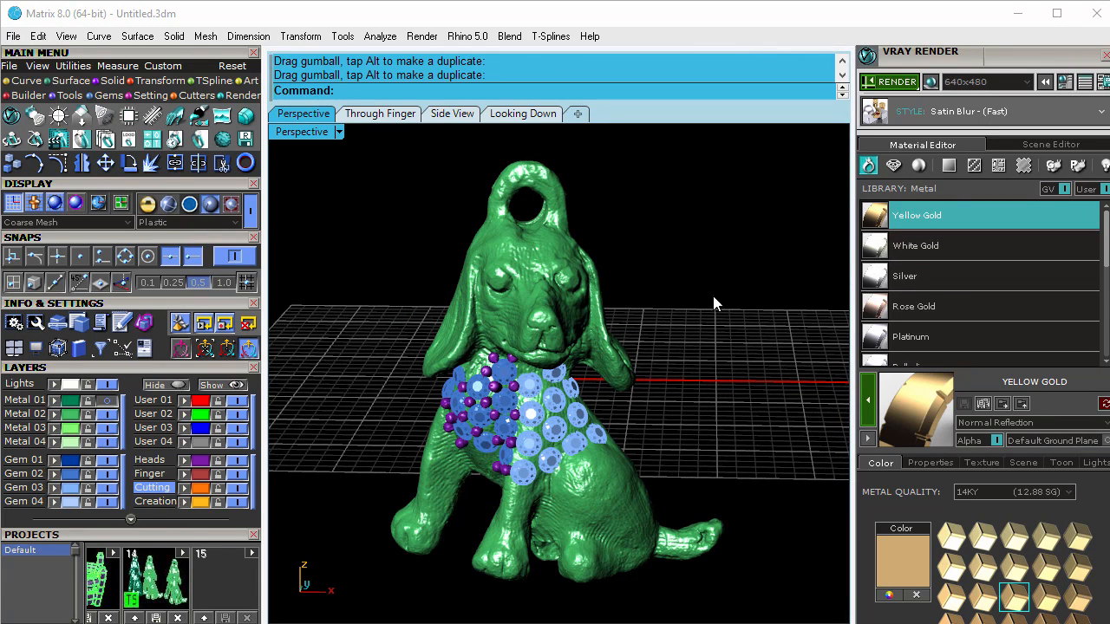
{"action": "left_click", "coordinate": [98, 416]}
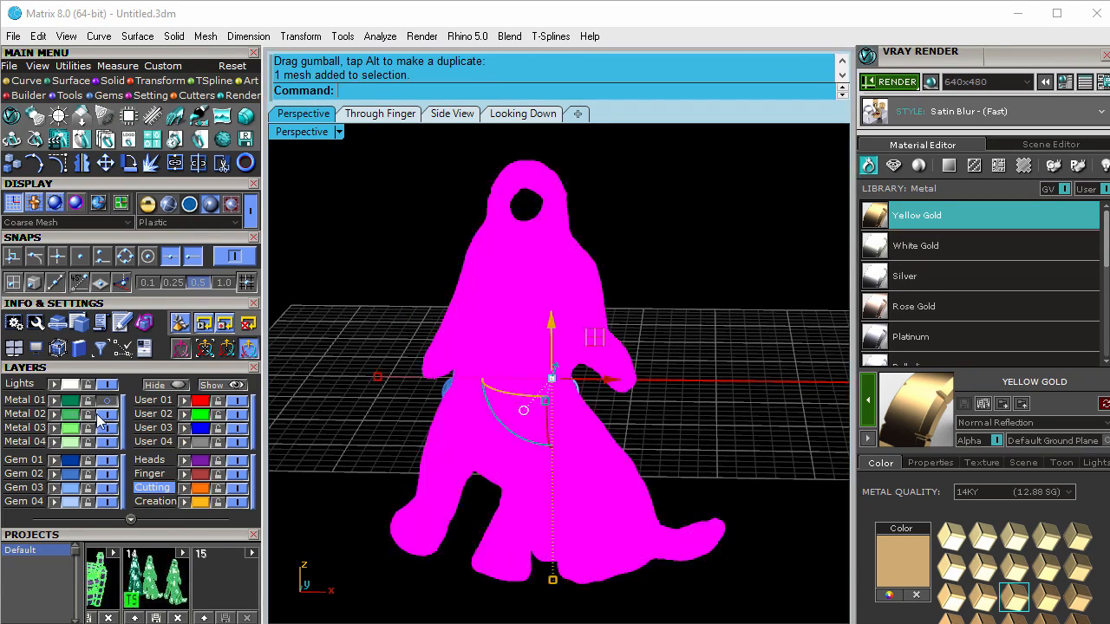
{"action": "left_click", "coordinate": [883, 249]}
{"action": "left_click", "coordinate": [734, 383]}
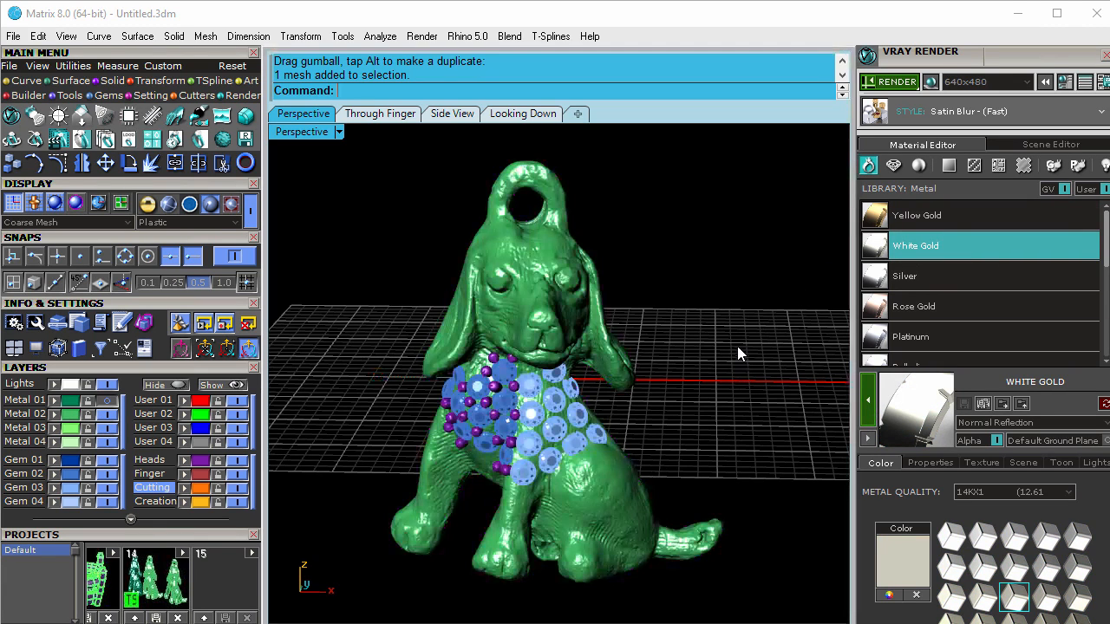
Step: Import the Backdrop prop and raise the whole pendant with its stones and prongs in the Side View until it clears the backdrop floor
{"action": "left_click", "coordinate": [181, 118]}
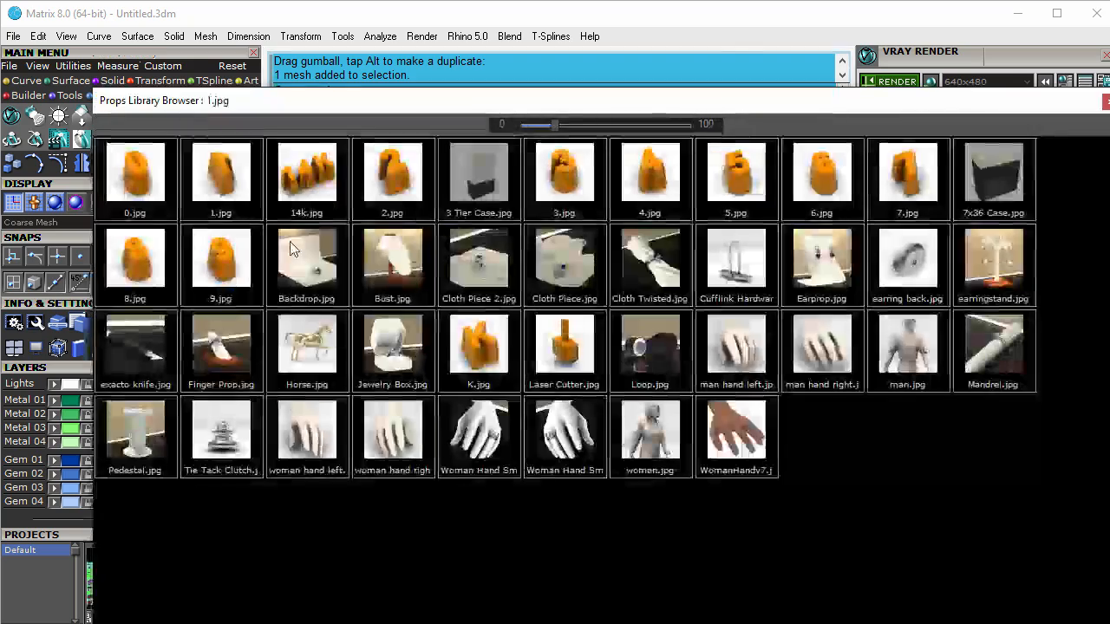
{"action": "double_click", "coordinate": [325, 279]}
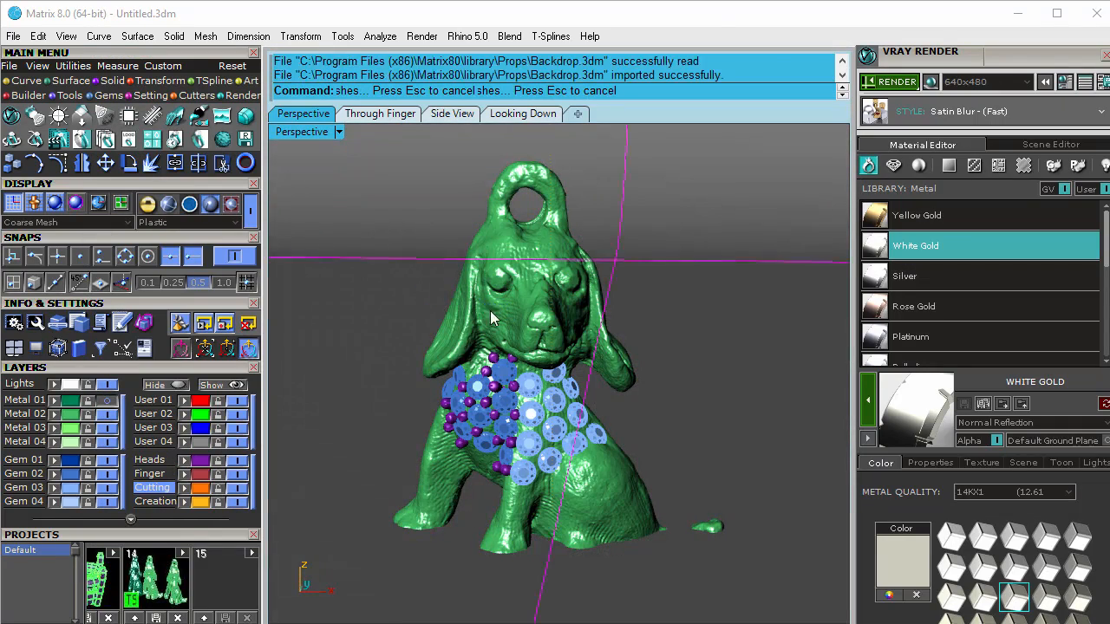
{"action": "double_click", "coordinate": [302, 131]}
{"action": "scroll", "coordinate": [693, 471], "scroll_direction": "down", "scroll_amount": 2}
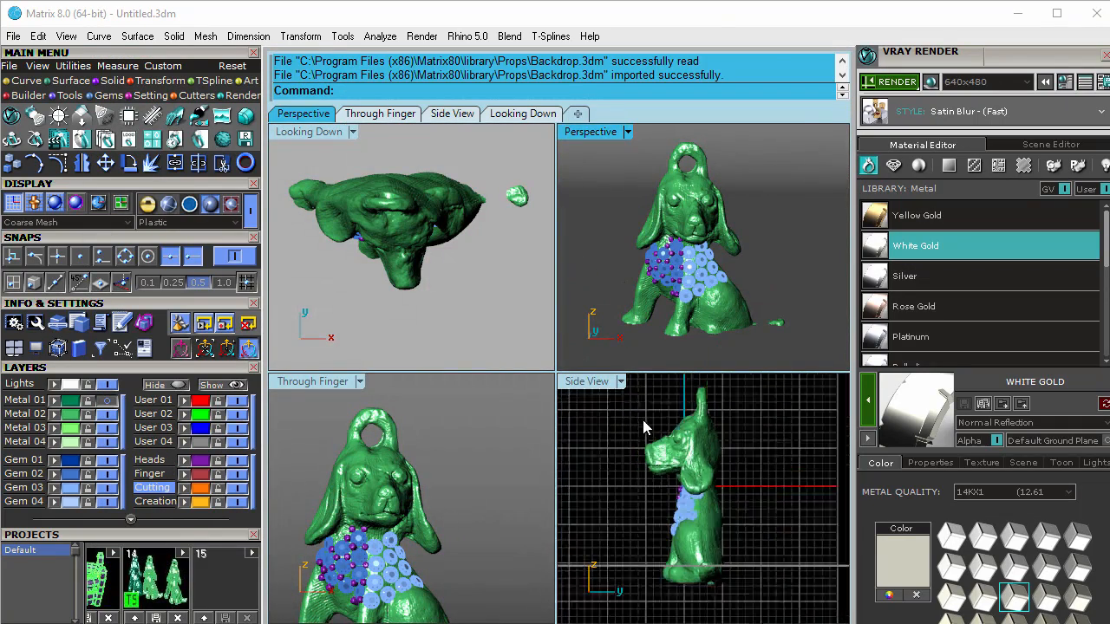
{"action": "right_click_drag", "start_coordinate": [693, 471], "coordinate": [690, 483]}
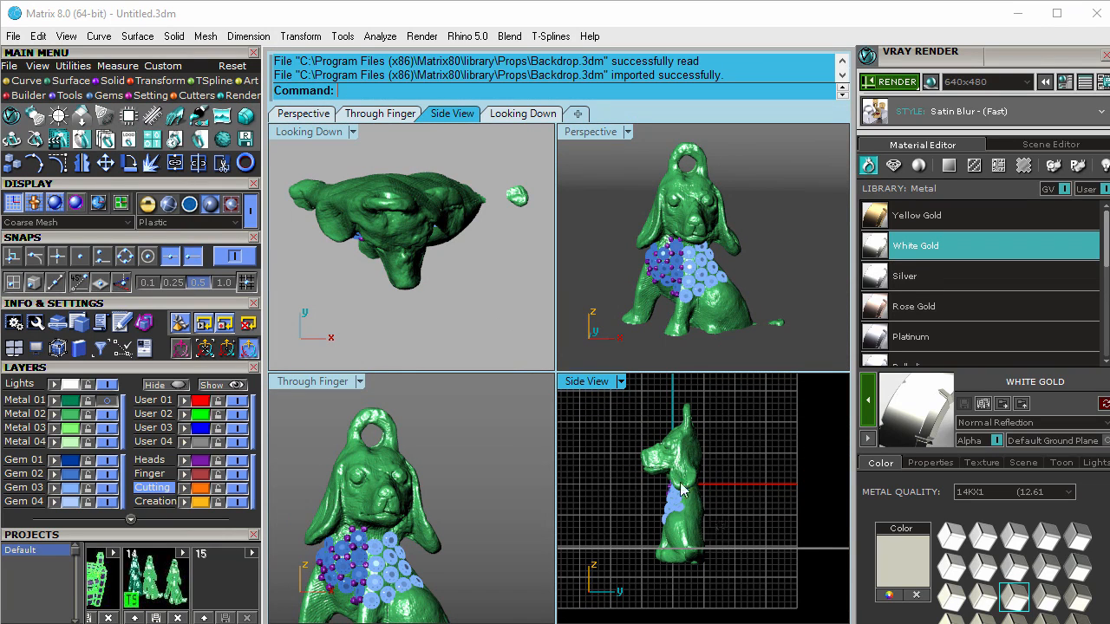
{"action": "left_click_drag", "start_coordinate": [621, 397], "coordinate": [760, 617]}
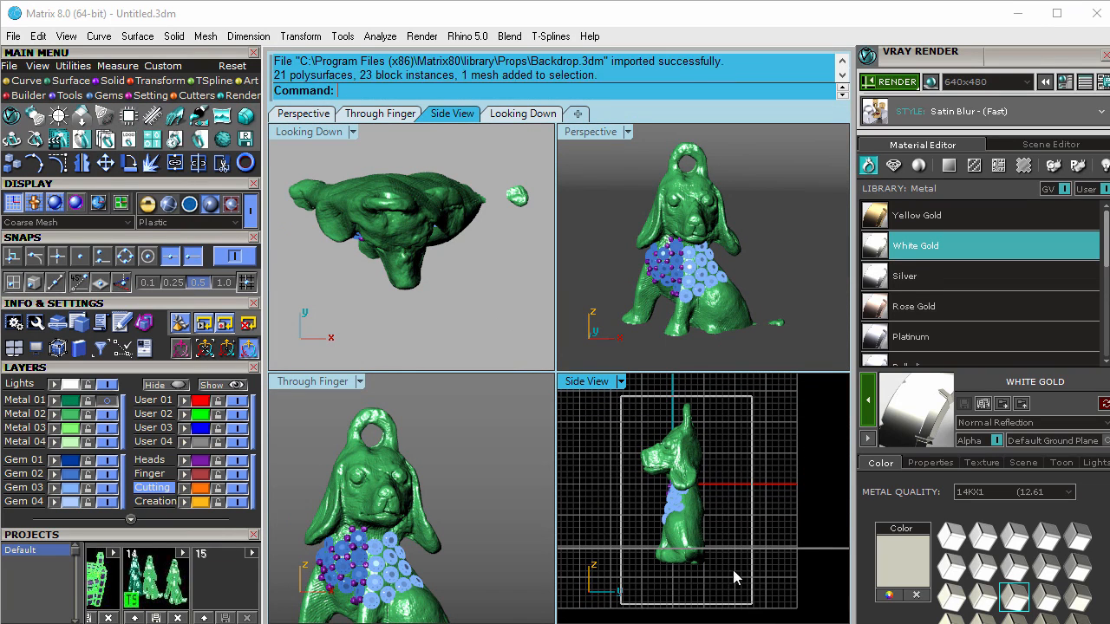
{"action": "left_click_drag", "start_coordinate": [674, 448], "coordinate": [679, 431]}
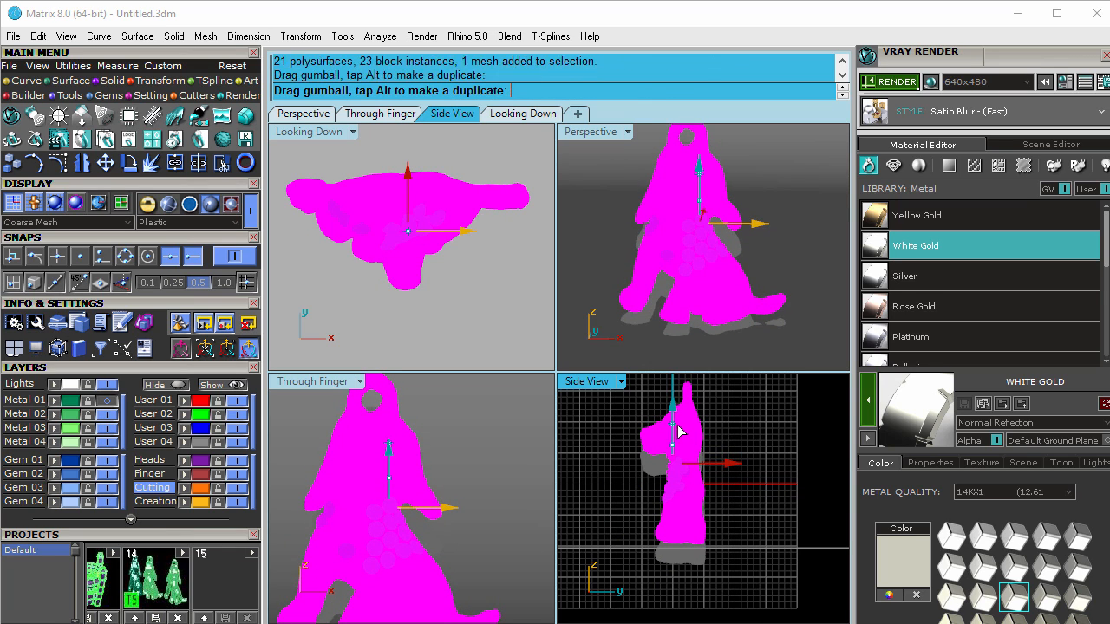
{"action": "left_click", "coordinate": [774, 433]}
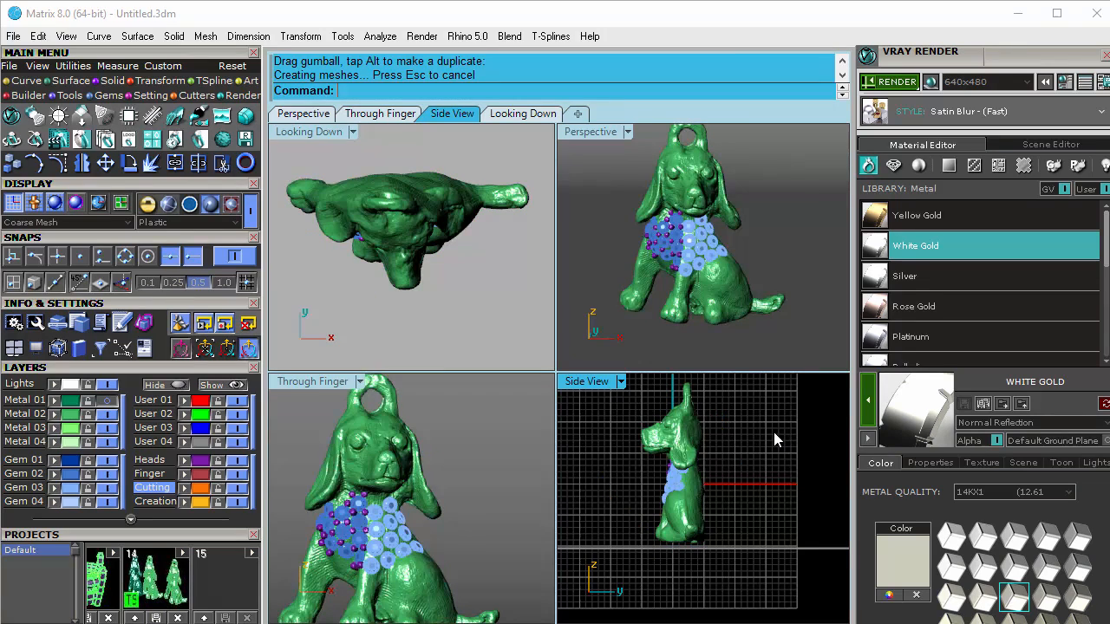
Step: Assign the White Gold material to all the prongs on the Heads layer
{"action": "left_click", "coordinate": [667, 328]}
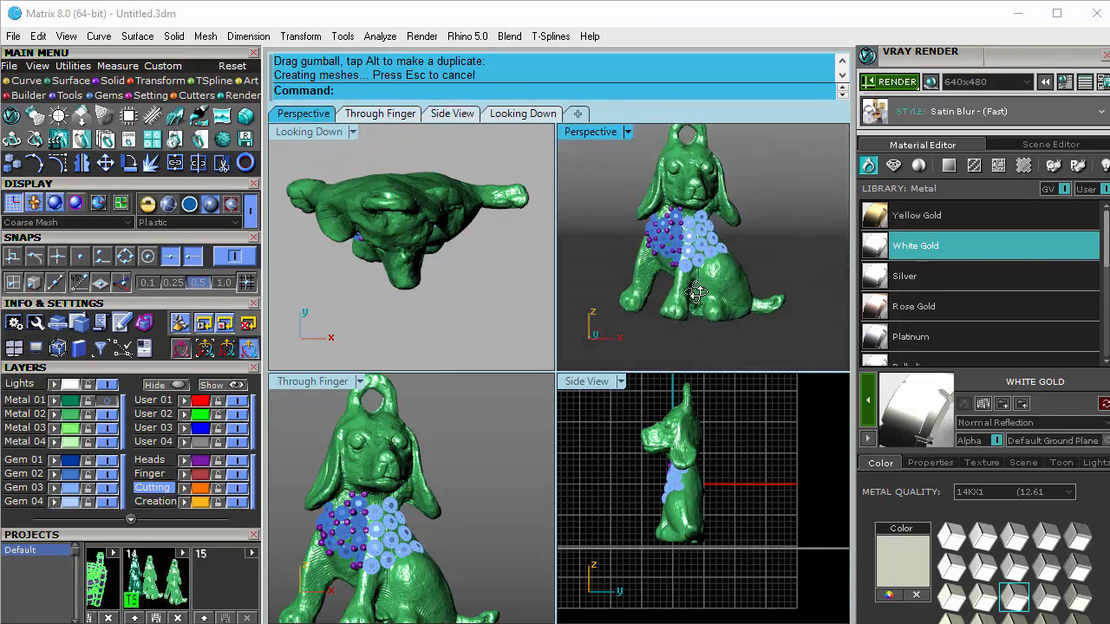
{"action": "double_click", "coordinate": [603, 136]}
{"action": "right_click_drag", "start_coordinate": [594, 227], "coordinate": [596, 328], "text": "shift"}
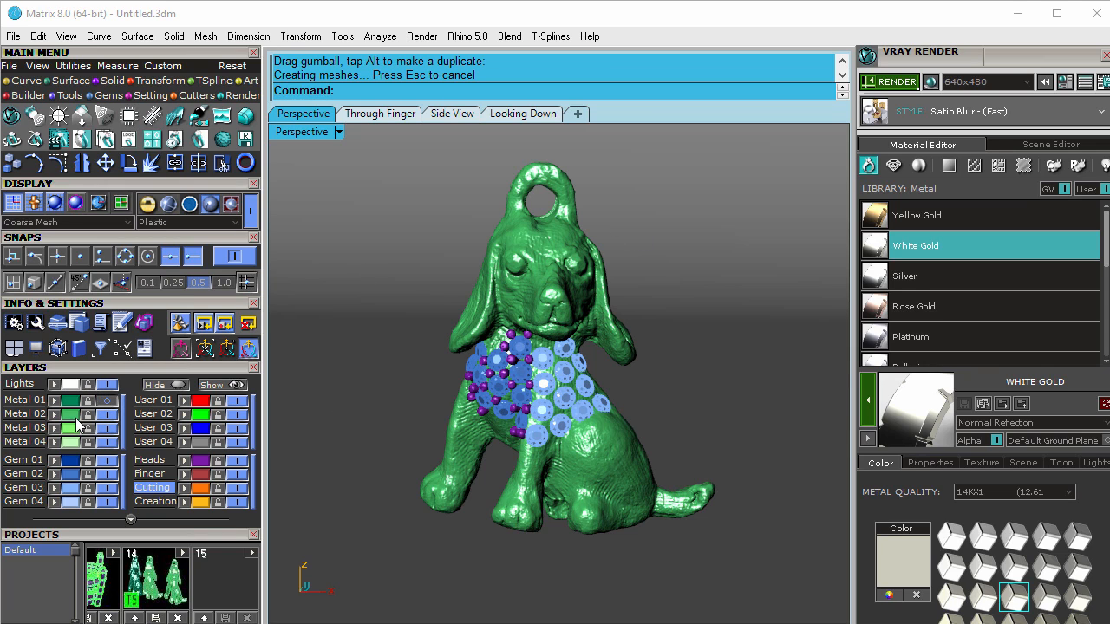
{"action": "left_click", "coordinate": [206, 462]}
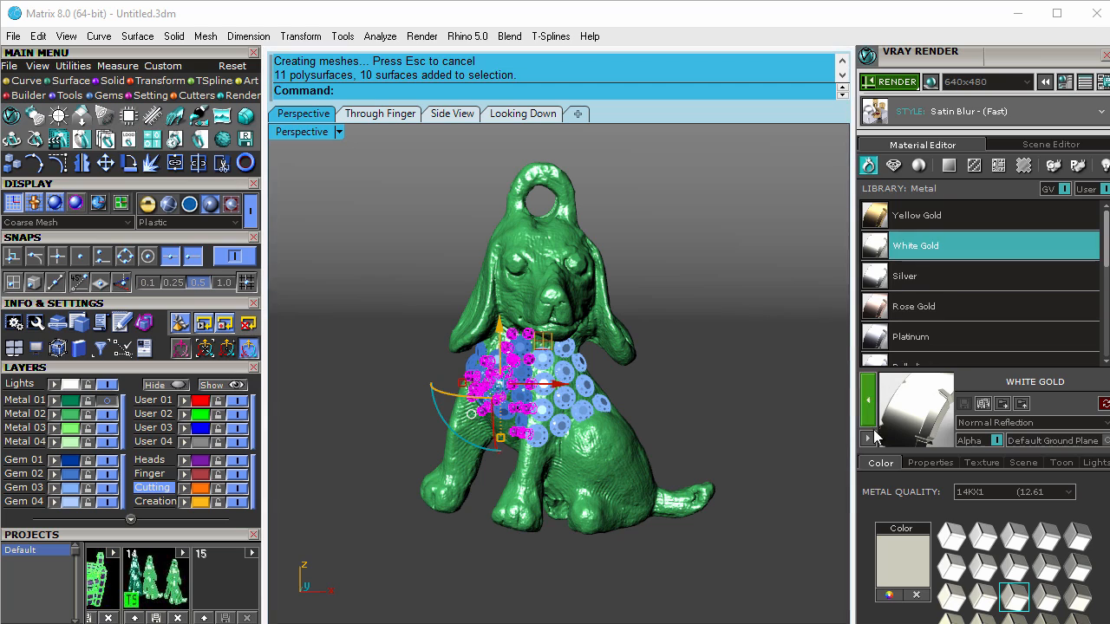
{"action": "left_click", "coordinate": [516, 425]}
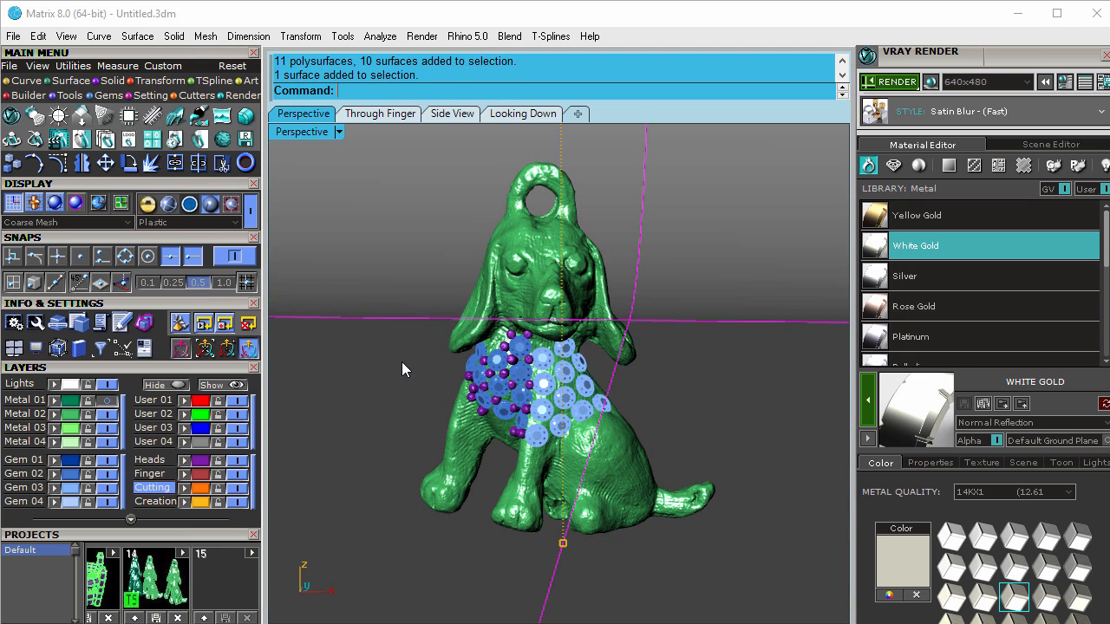
Step: Hide the backdrop's User 04 layer and apply the Diamond gem material to all stones on the Gem 02 and Gem 03 layers
{"action": "left_click", "coordinate": [239, 442]}
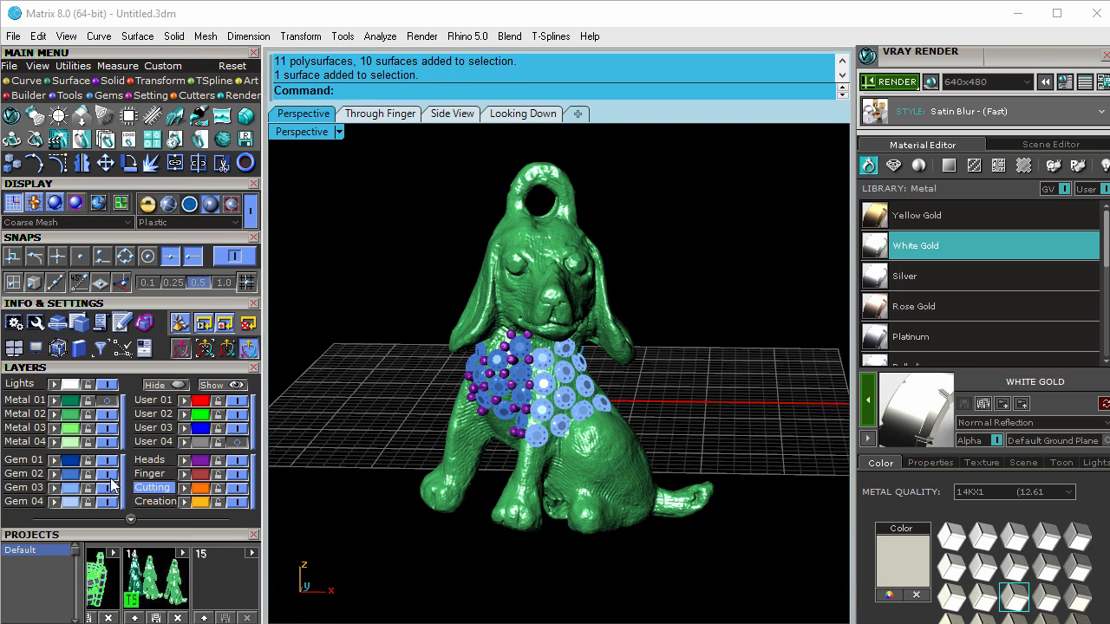
{"action": "left_click", "coordinate": [69, 477]}
{"action": "left_click", "coordinate": [71, 489]}
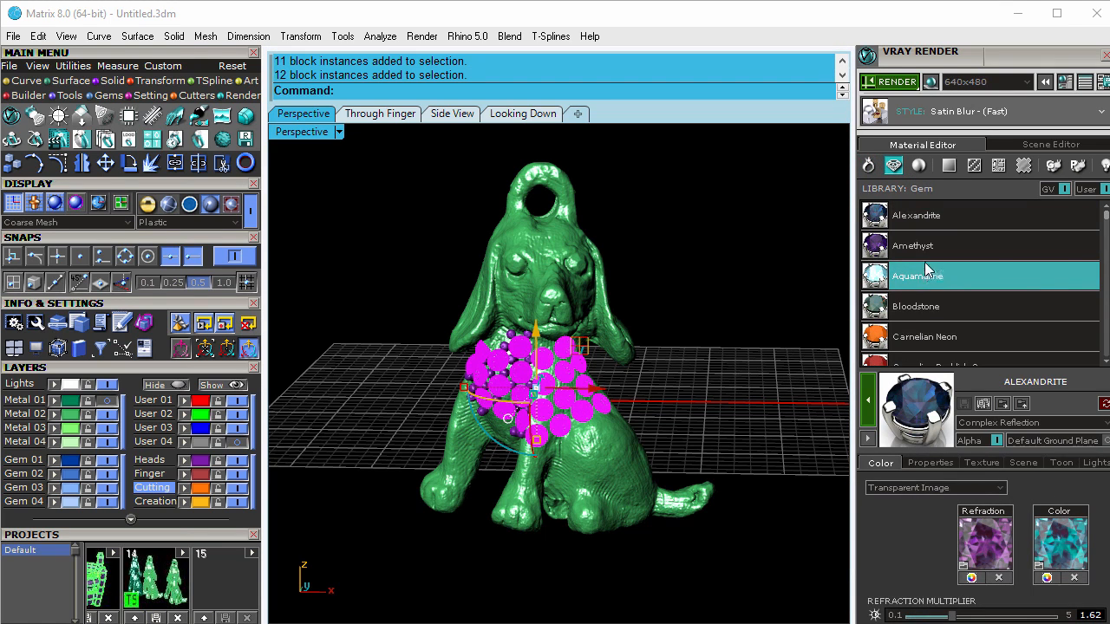
{"action": "left_click_drag", "start_coordinate": [1106, 215], "coordinate": [1106, 246]}
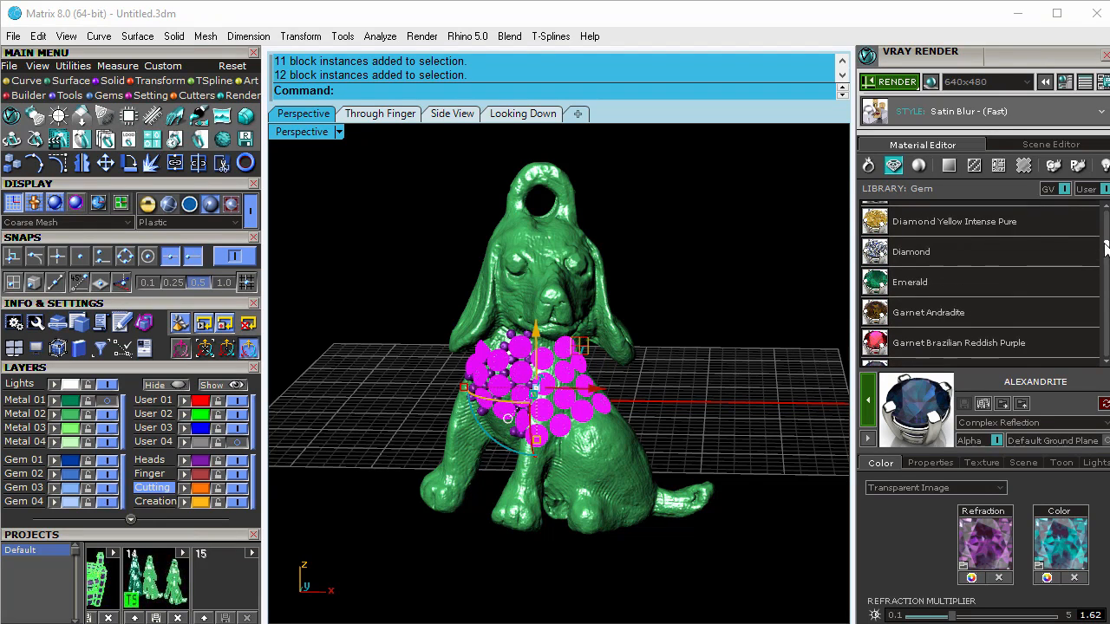
{"action": "left_click", "coordinate": [884, 261]}
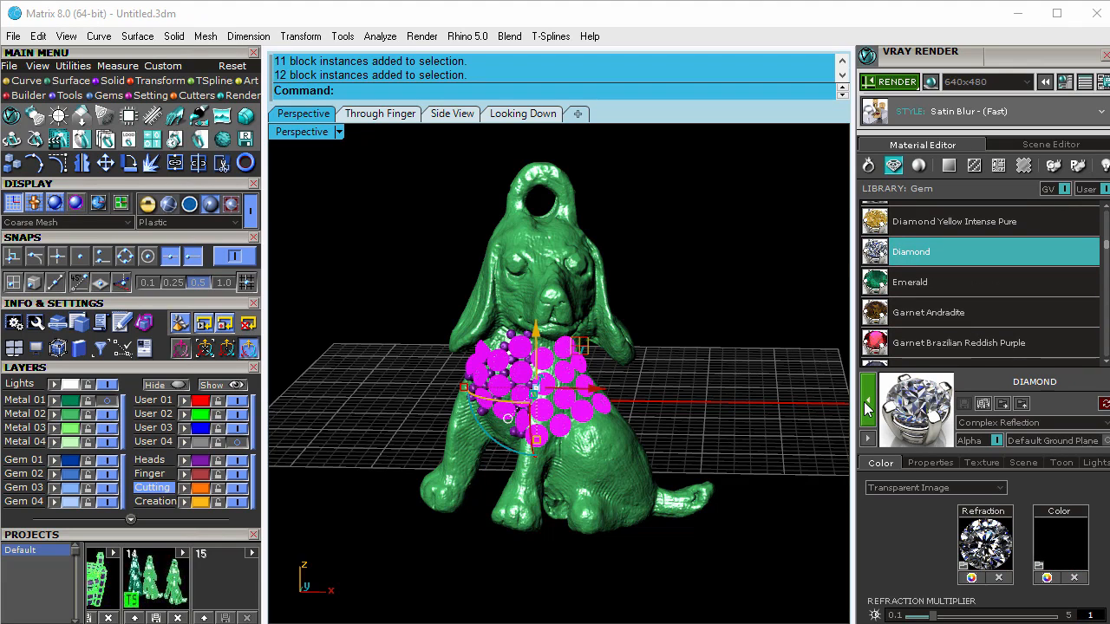
{"action": "left_click", "coordinate": [866, 403]}
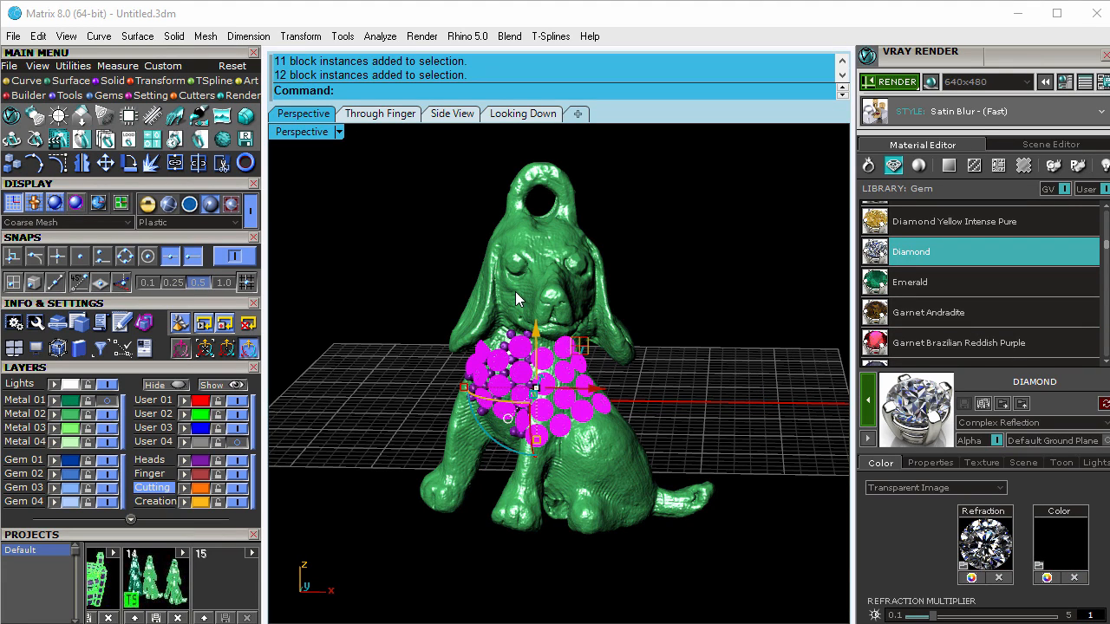
{"action": "left_click", "coordinate": [669, 294]}
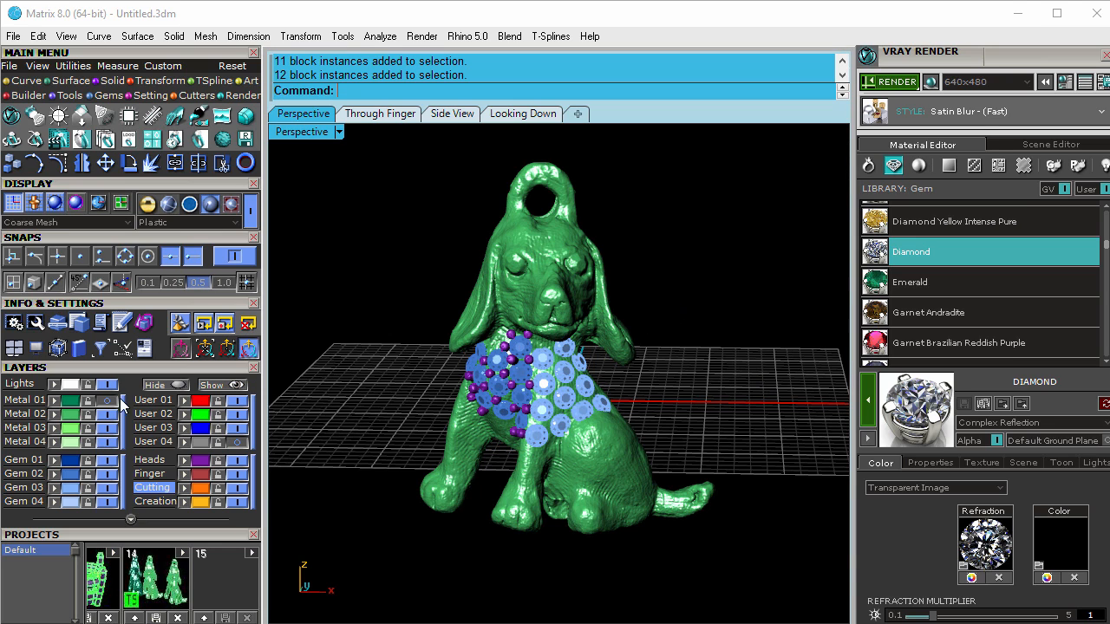
Step: Show the backdrop's User 04 layer again and set the render resolution to 700x700
{"action": "left_click", "coordinate": [225, 386]}
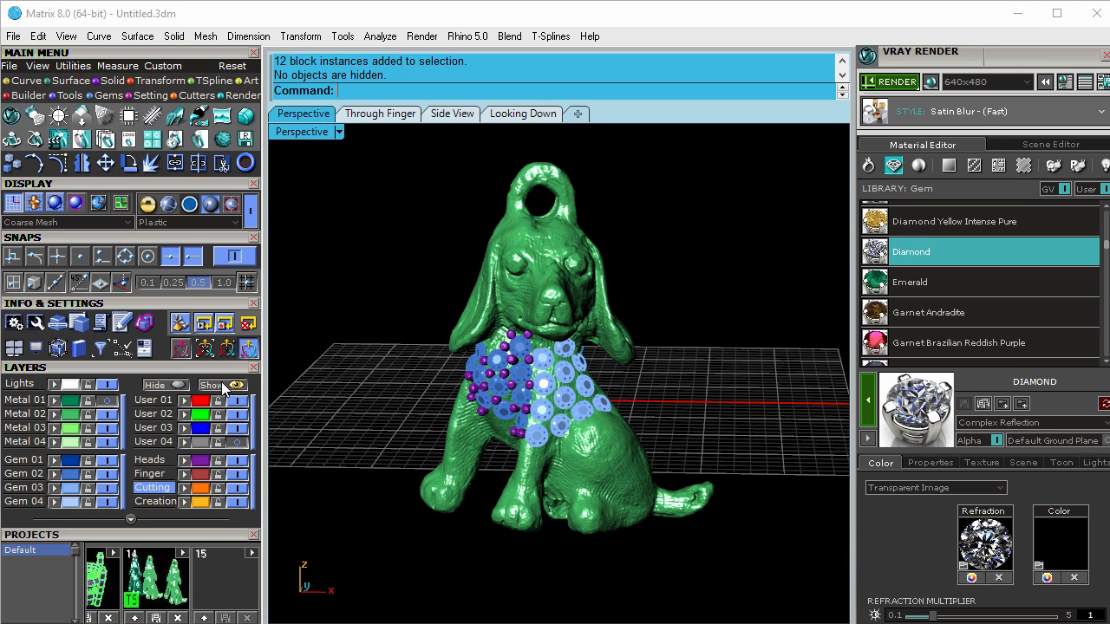
{"action": "left_click", "coordinate": [234, 443]}
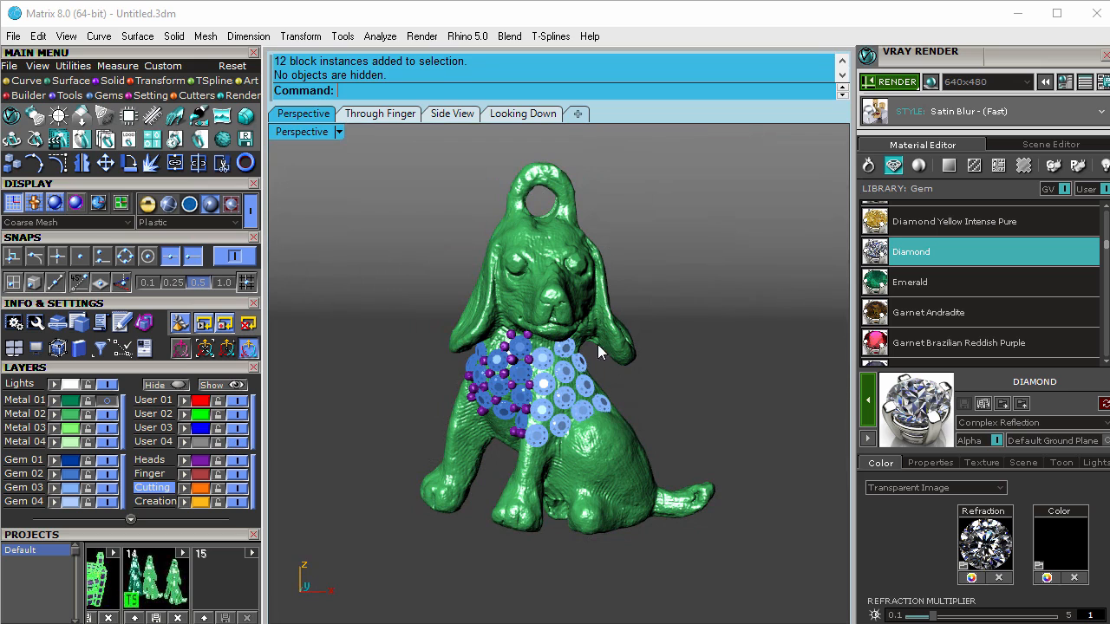
{"action": "left_click", "coordinate": [1027, 82]}
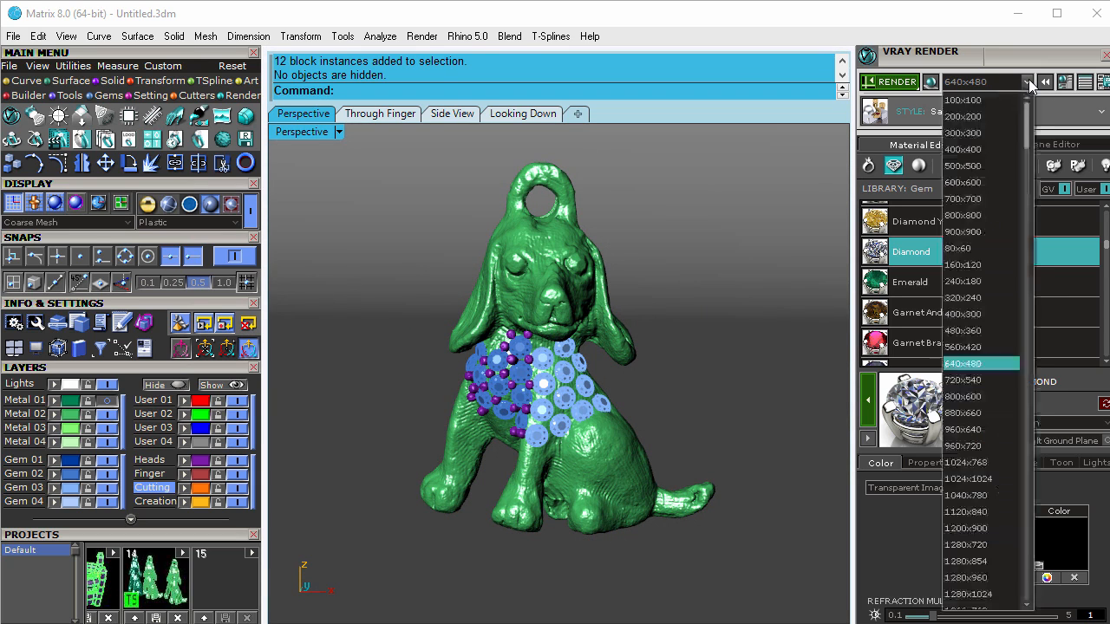
{"action": "left_click", "coordinate": [964, 198]}
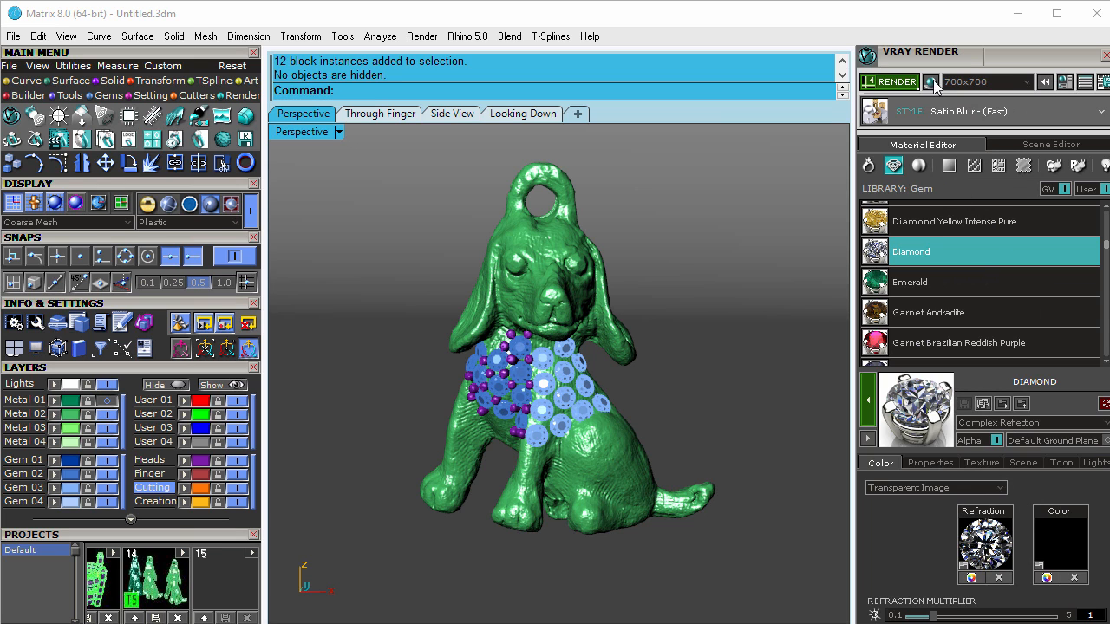
Step: Render the white gold dog pendant with its diamonds at 700x700, bring the whole picture into view, and close the finished render
{"action": "left_click", "coordinate": [901, 79]}
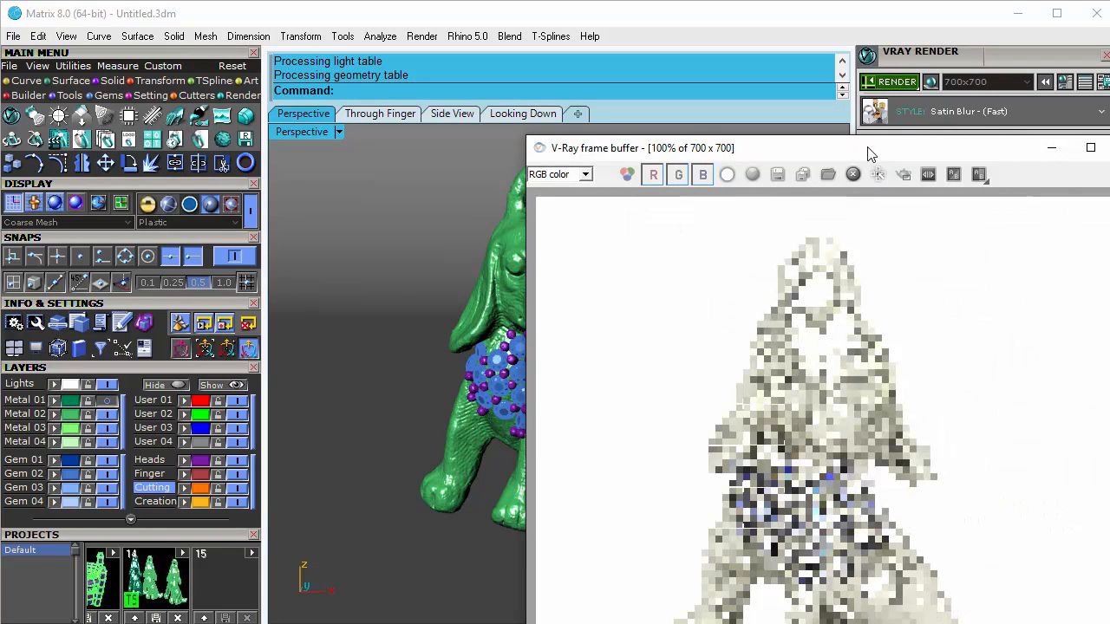
{"action": "left_click_drag", "start_coordinate": [869, 150], "coordinate": [612, 28]}
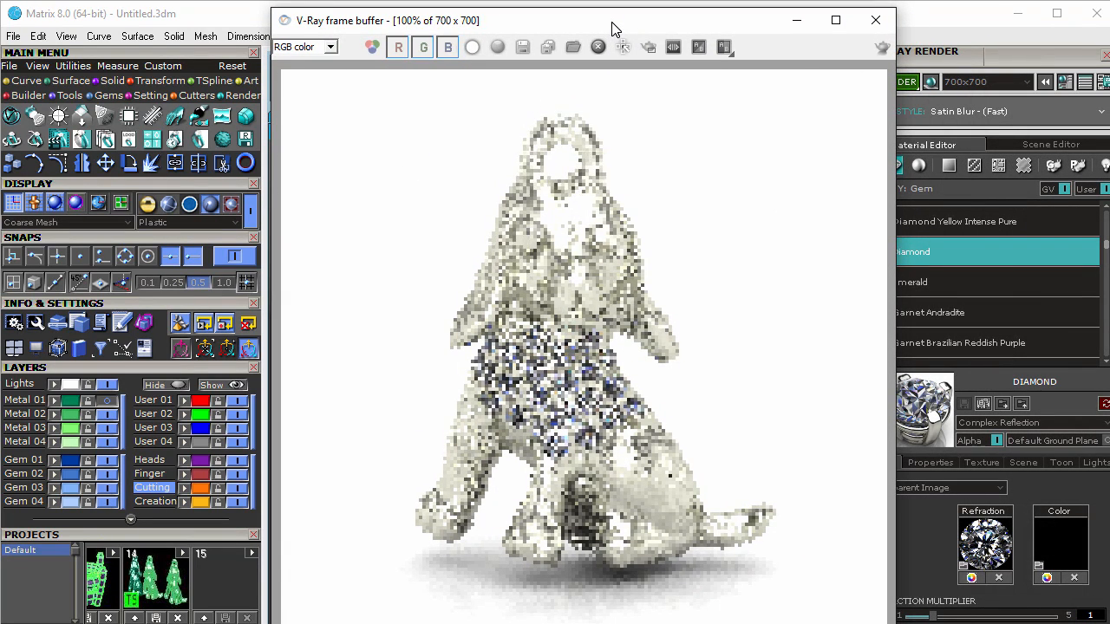
{"action": "left_click", "coordinate": [1011, 260]}
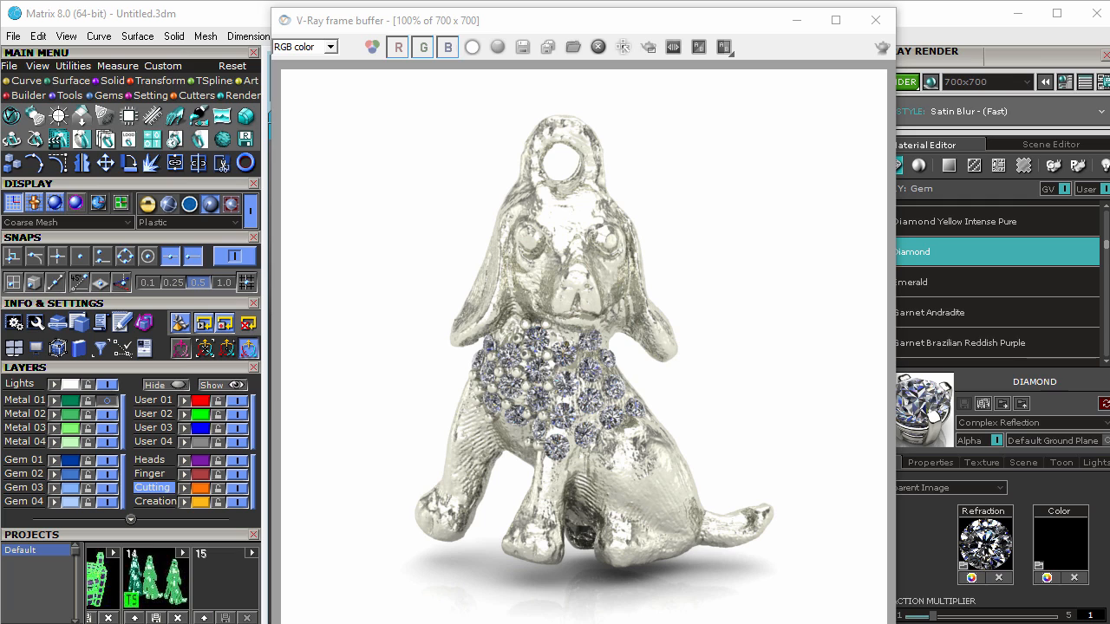
{"action": "left_click", "coordinate": [878, 23]}
Step: Delete the backdrop and the stone-set pendant with its prongs, and center the plain dog mesh in the scene
{"action": "left_click", "coordinate": [406, 303]}
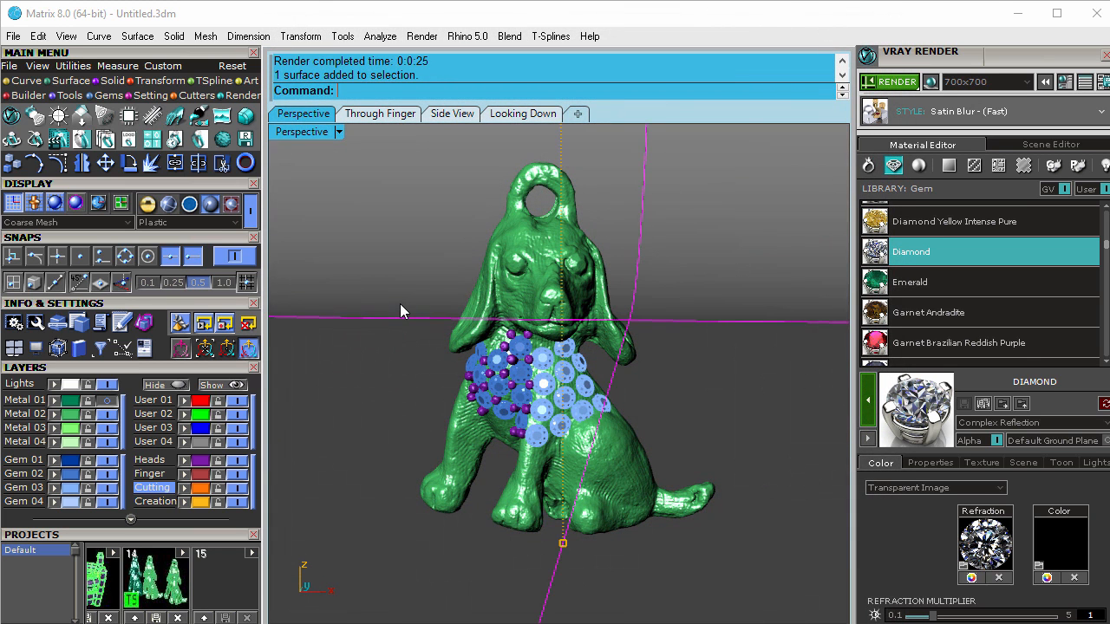
{"action": "key", "text": "Delete"}
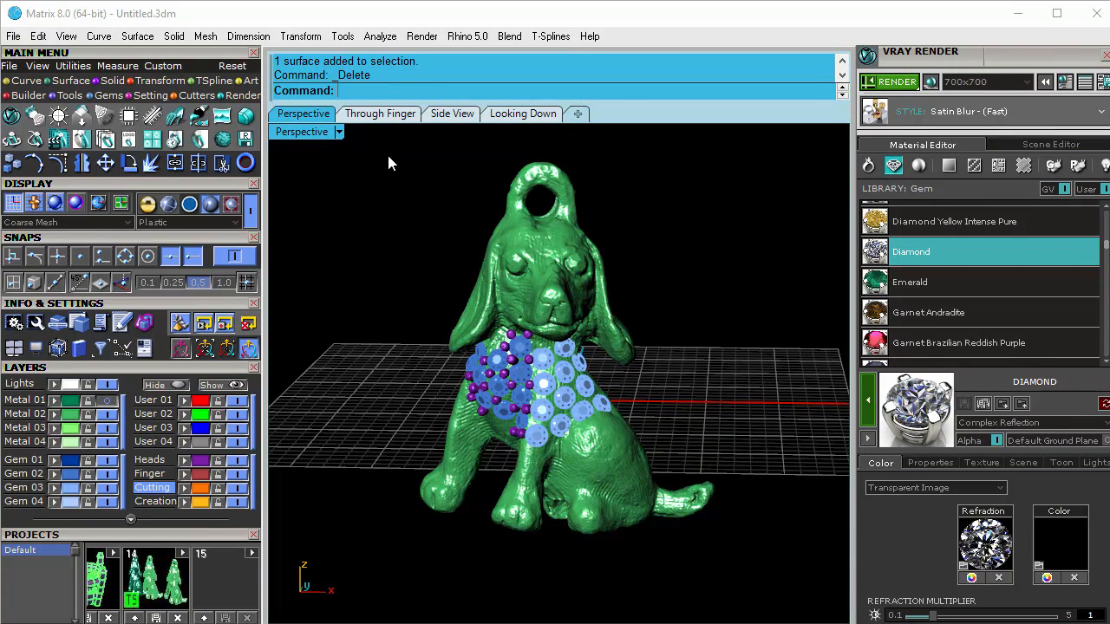
{"action": "left_click_drag", "start_coordinate": [373, 142], "coordinate": [762, 576]}
{"action": "key", "text": "Delete"}
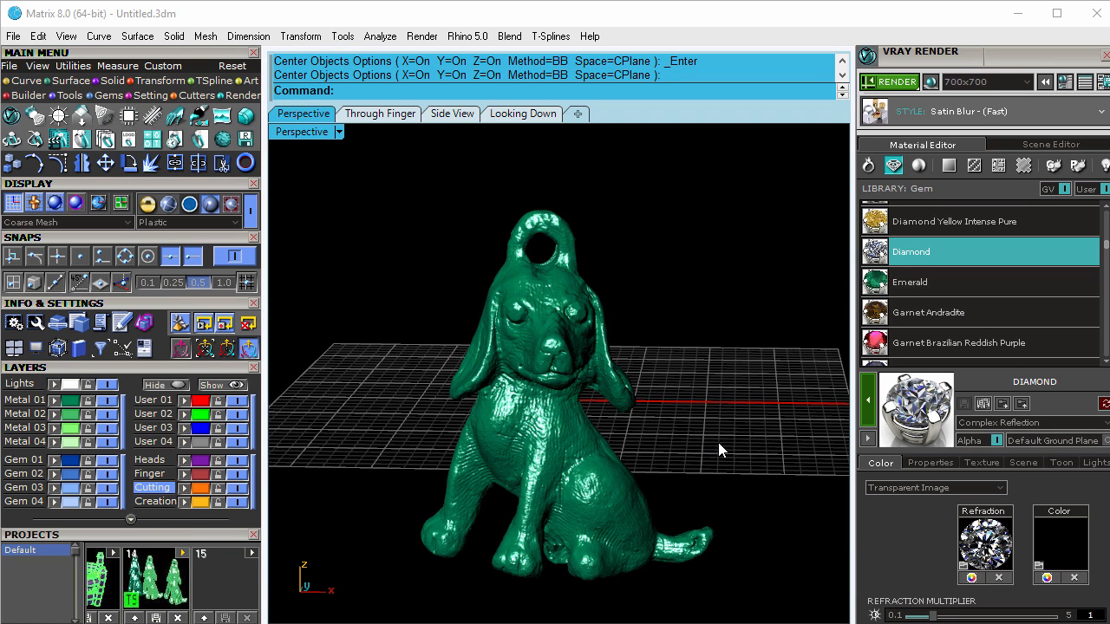
Step: Display the T-Splines modelling commands and collapse the layer list so the T-Splines settings are in view
{"action": "right_click_drag", "start_coordinate": [718, 442], "coordinate": [701, 461]}
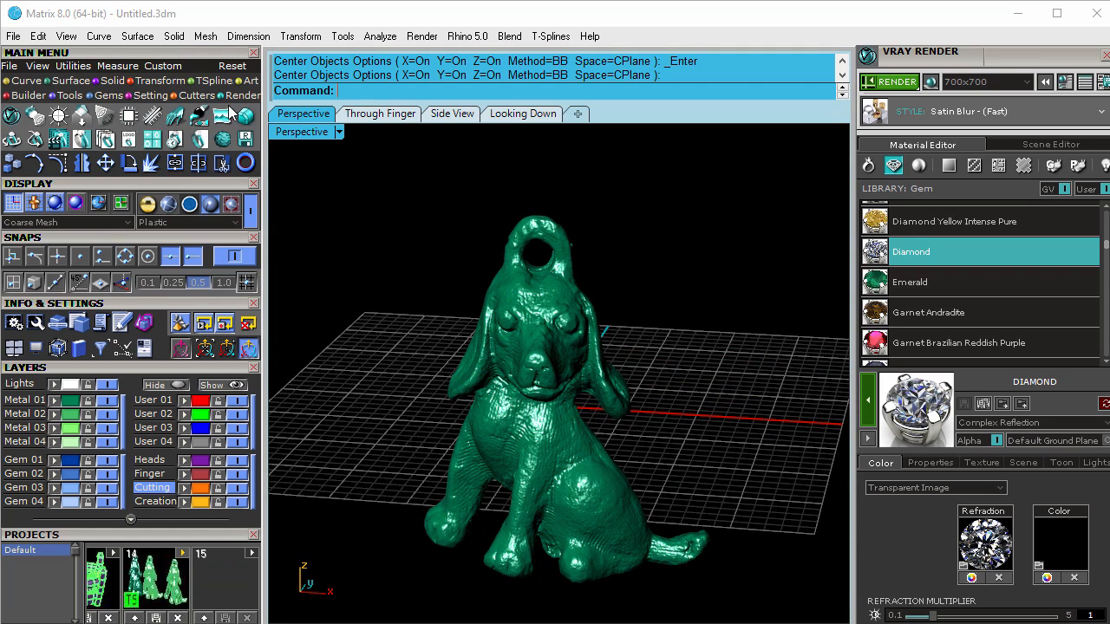
{"action": "left_click", "coordinate": [198, 79]}
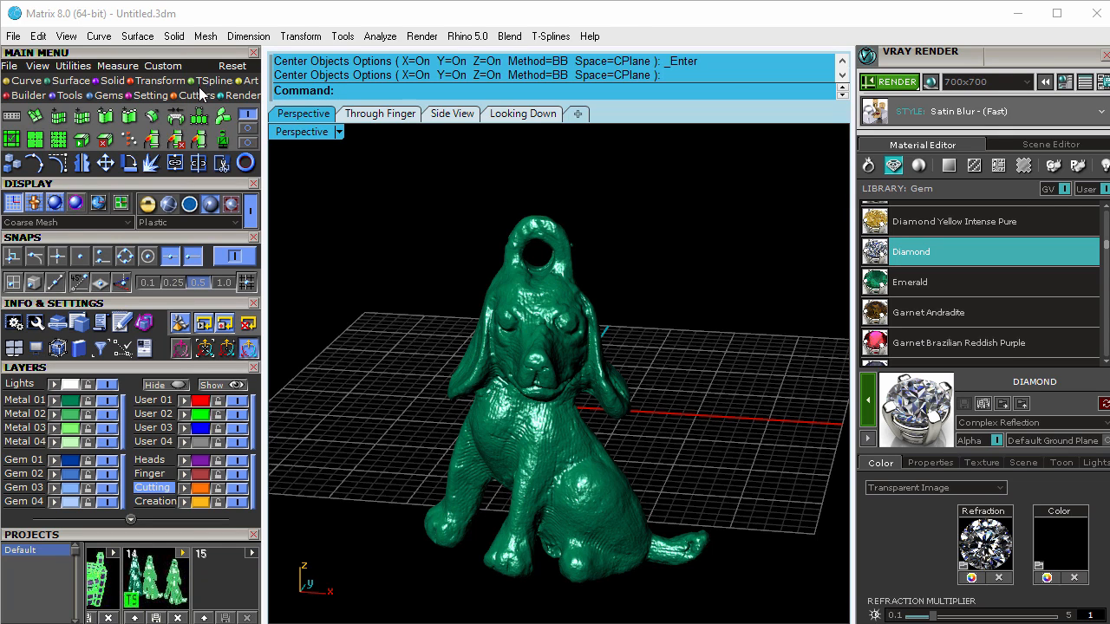
{"action": "left_click", "coordinate": [11, 122]}
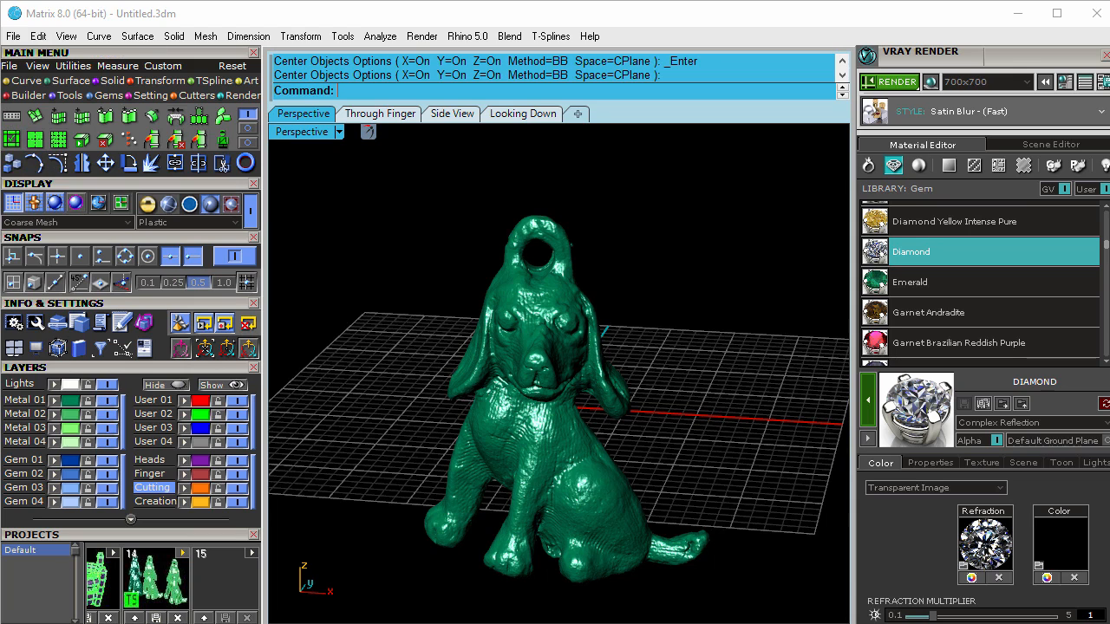
{"action": "scroll", "coordinate": [63, 472], "scroll_direction": "down", "scroll_amount": 1}
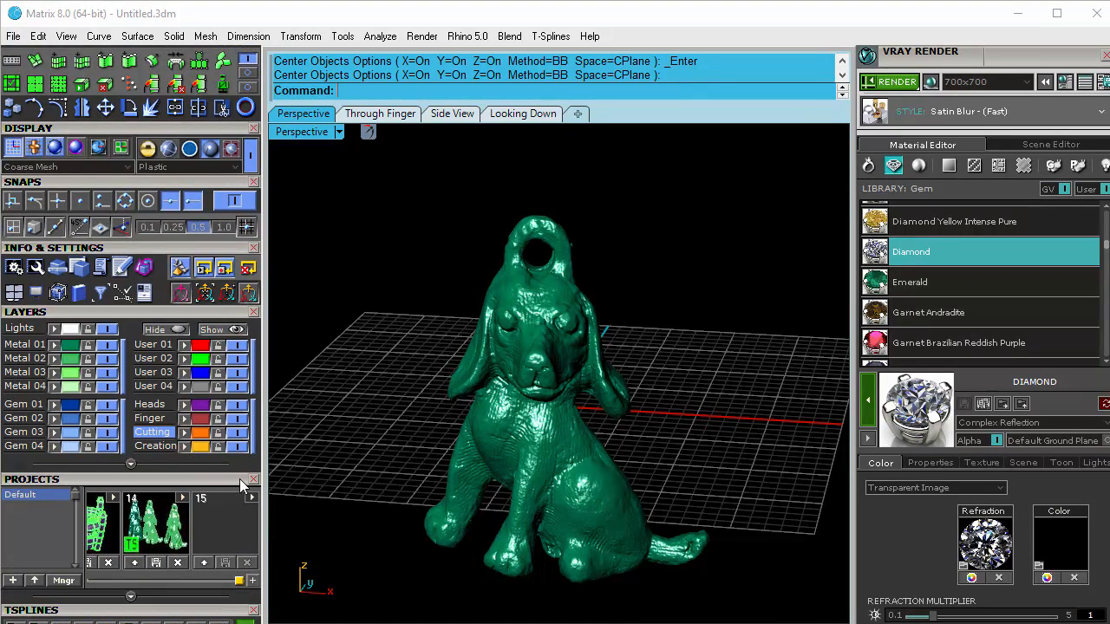
{"action": "left_click", "coordinate": [133, 314]}
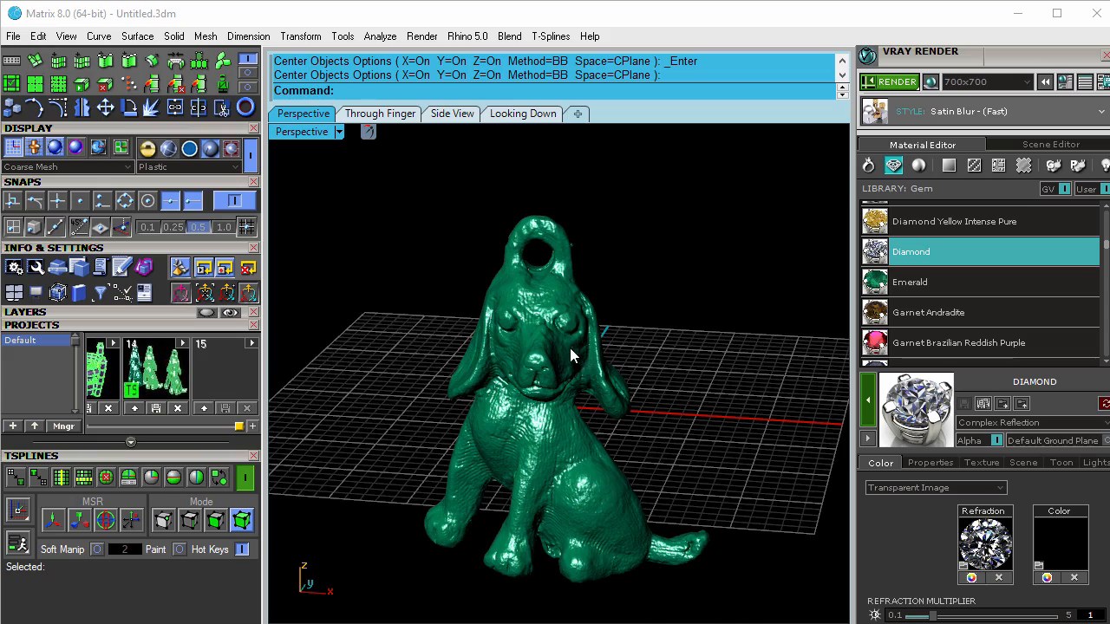
Step: Append a single four-sided T-Splines face on the construction grid beside the dog, with RetopoSnap off
{"action": "scroll", "coordinate": [569, 348], "scroll_direction": "up", "scroll_amount": 5}
{"action": "right_click_drag", "start_coordinate": [569, 369], "coordinate": [515, 398]}
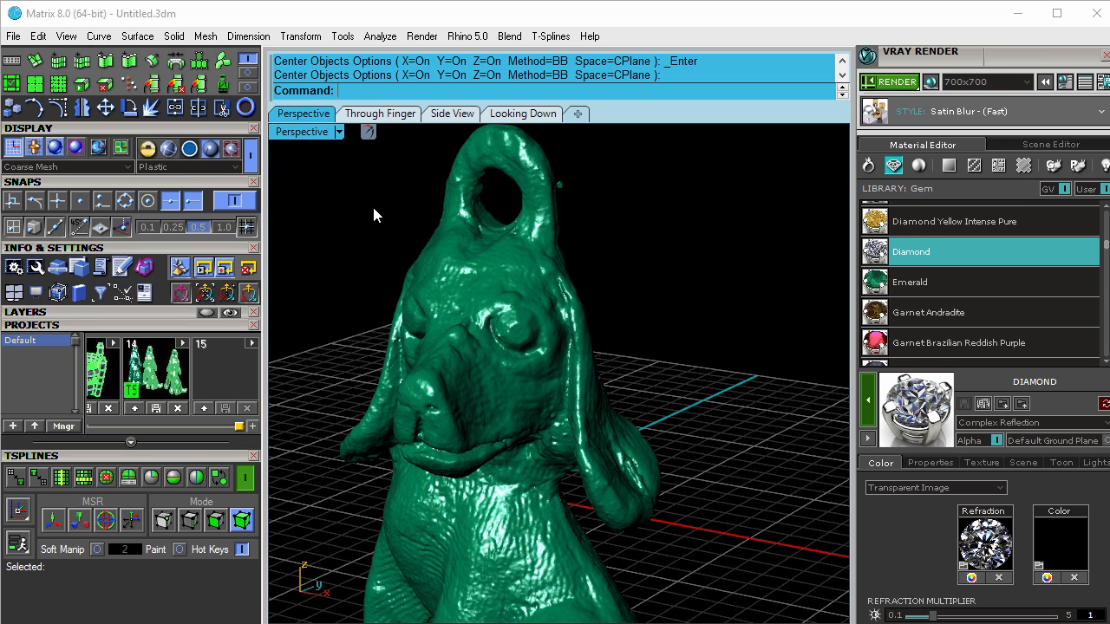
{"action": "left_click", "coordinate": [200, 63]}
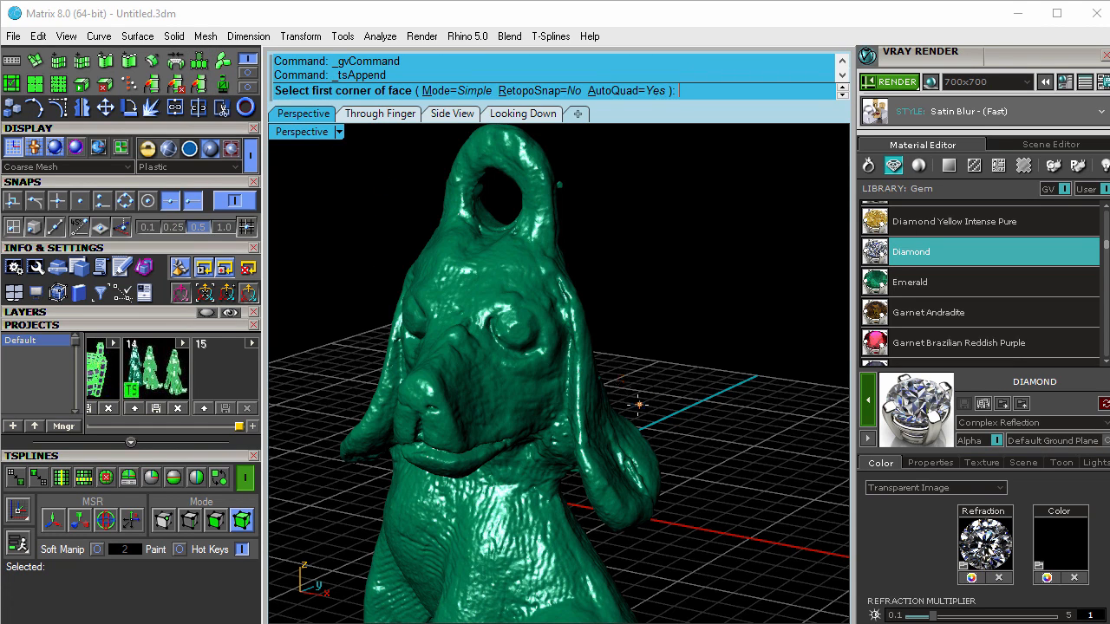
{"action": "scroll", "coordinate": [638, 404], "scroll_direction": "down", "scroll_amount": 3}
{"action": "left_click", "coordinate": [686, 515]}
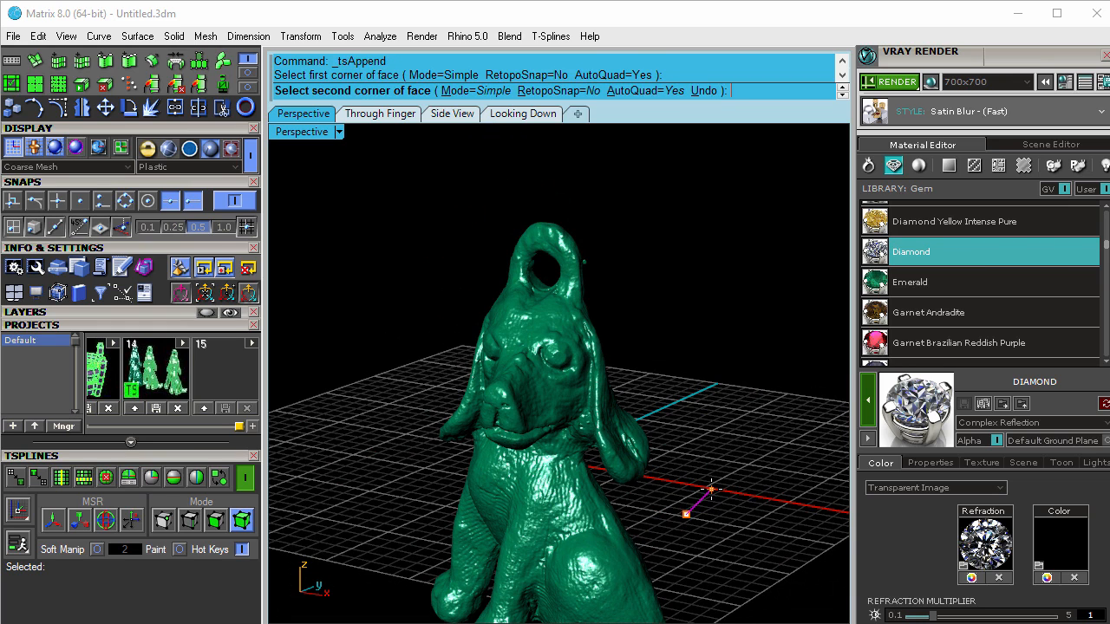
{"action": "left_click", "coordinate": [717, 491]}
{"action": "left_click", "coordinate": [749, 500]}
{"action": "left_click", "coordinate": [723, 523]}
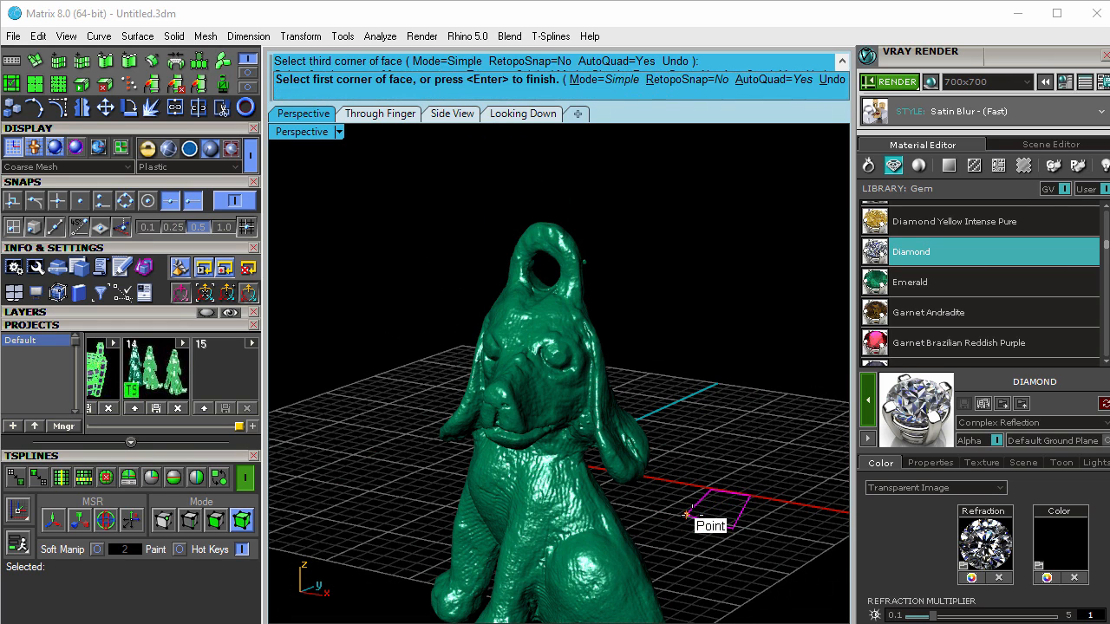
{"action": "left_click", "coordinate": [687, 516]}
{"action": "right_click", "coordinate": [751, 523]}
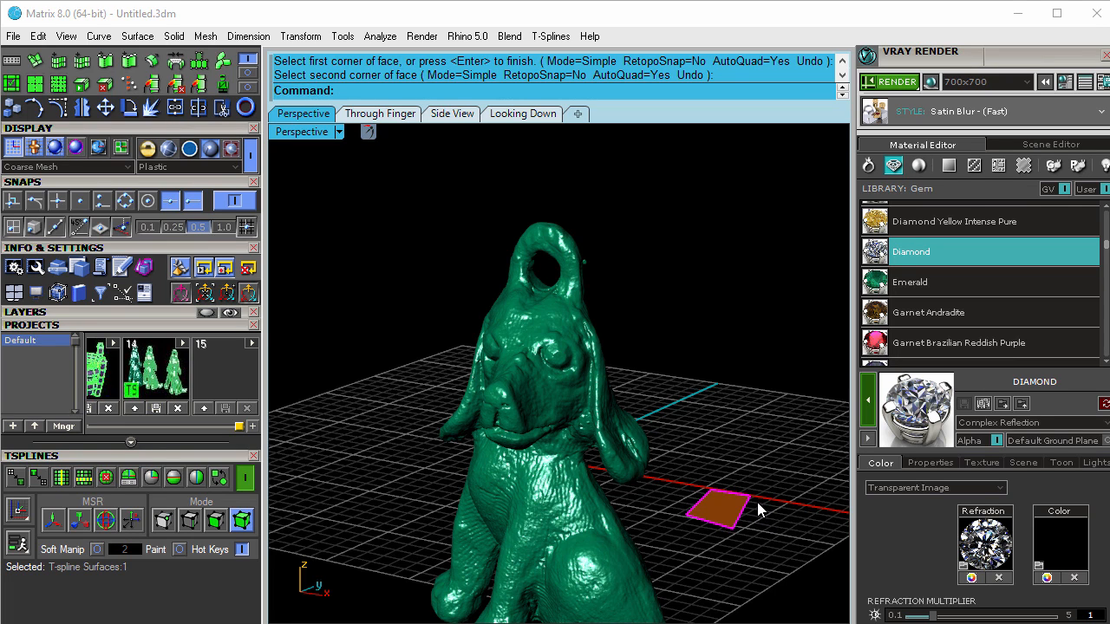
Step: Append a second four-sided face sharing an edge with the first one, and delete the resulting T-spline surface
{"action": "scroll", "coordinate": [756, 500], "scroll_direction": "up", "scroll_amount": 3}
{"action": "right_click", "coordinate": [756, 500]}
{"action": "left_click", "coordinate": [755, 500]}
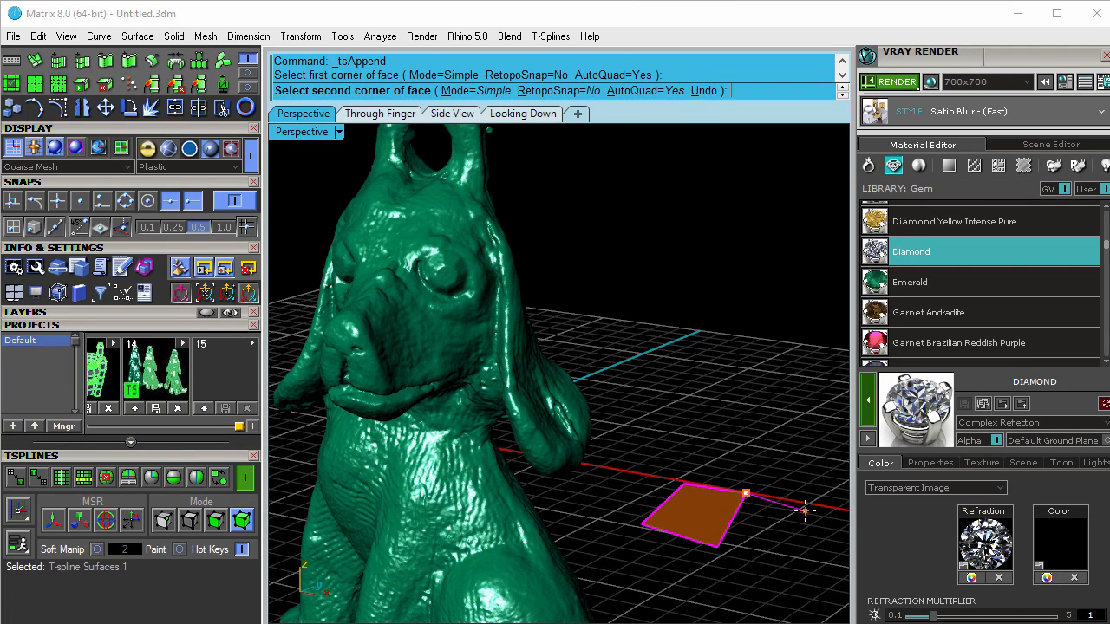
{"action": "left_click", "coordinate": [804, 512]}
{"action": "left_click", "coordinate": [774, 573]}
{"action": "left_click", "coordinate": [719, 548]}
{"action": "right_click", "coordinate": [734, 552]}
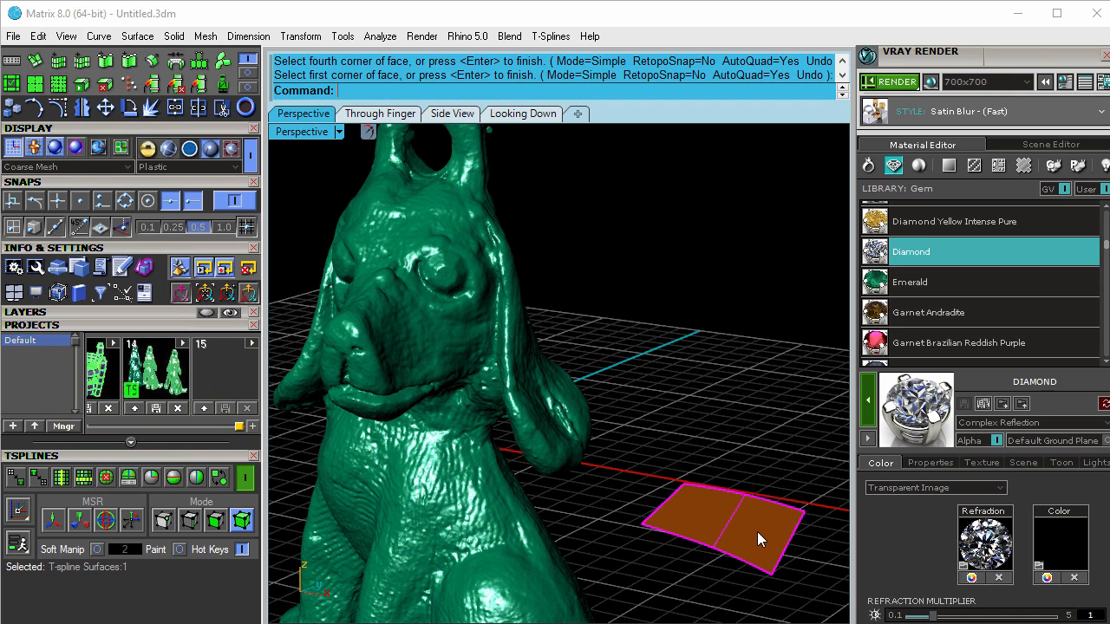
{"action": "left_click", "coordinate": [737, 525]}
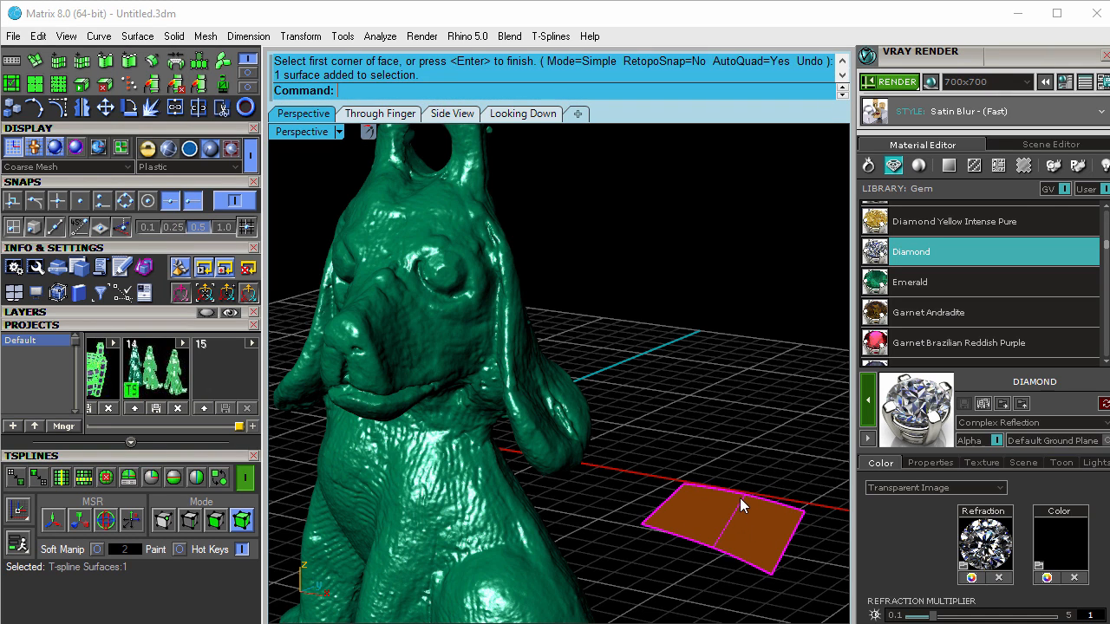
{"action": "key", "text": "Delete"}
Step: Start appending a T-Splines face with RetopoSnap turned on and RetopoOffset set to 0.3
{"action": "right_click_drag", "start_coordinate": [647, 460], "coordinate": [612, 454]}
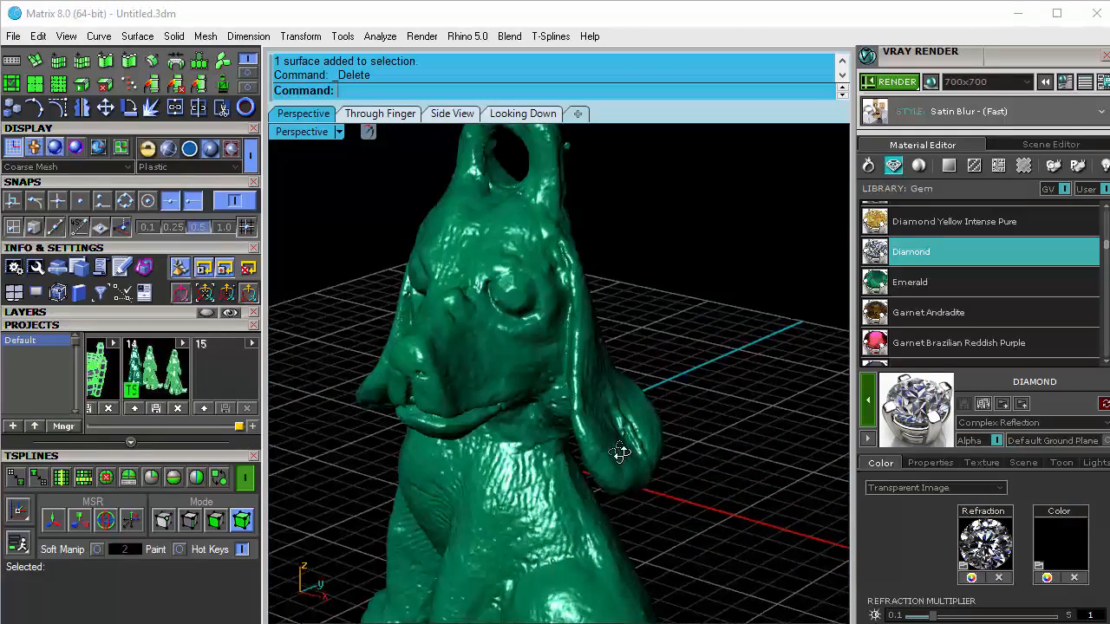
{"action": "left_click", "coordinate": [199, 61]}
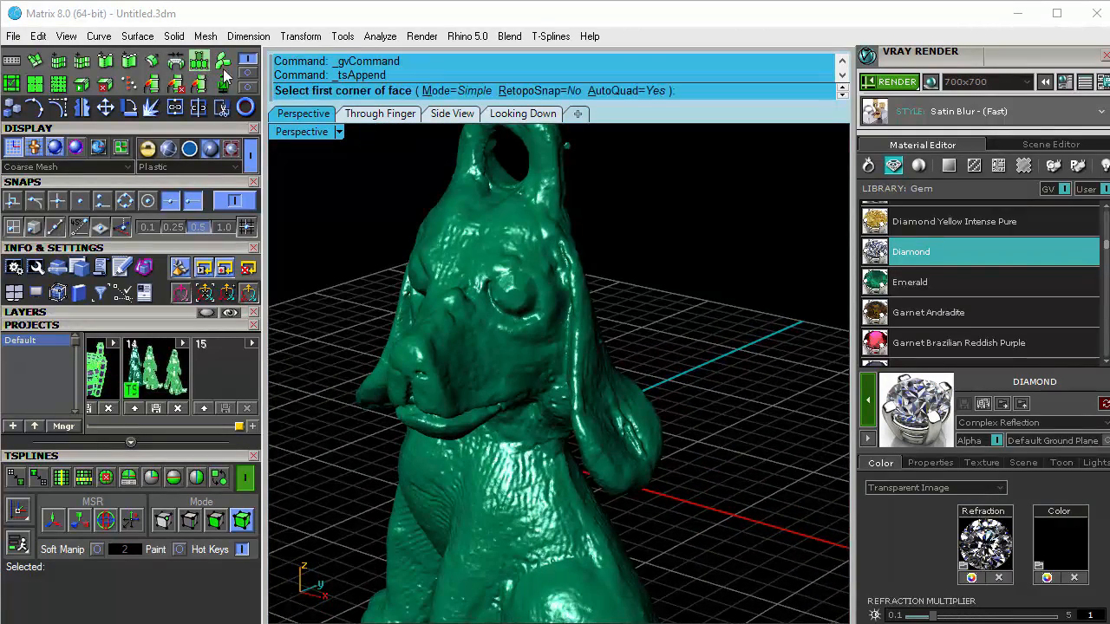
{"action": "left_click", "coordinate": [538, 91]}
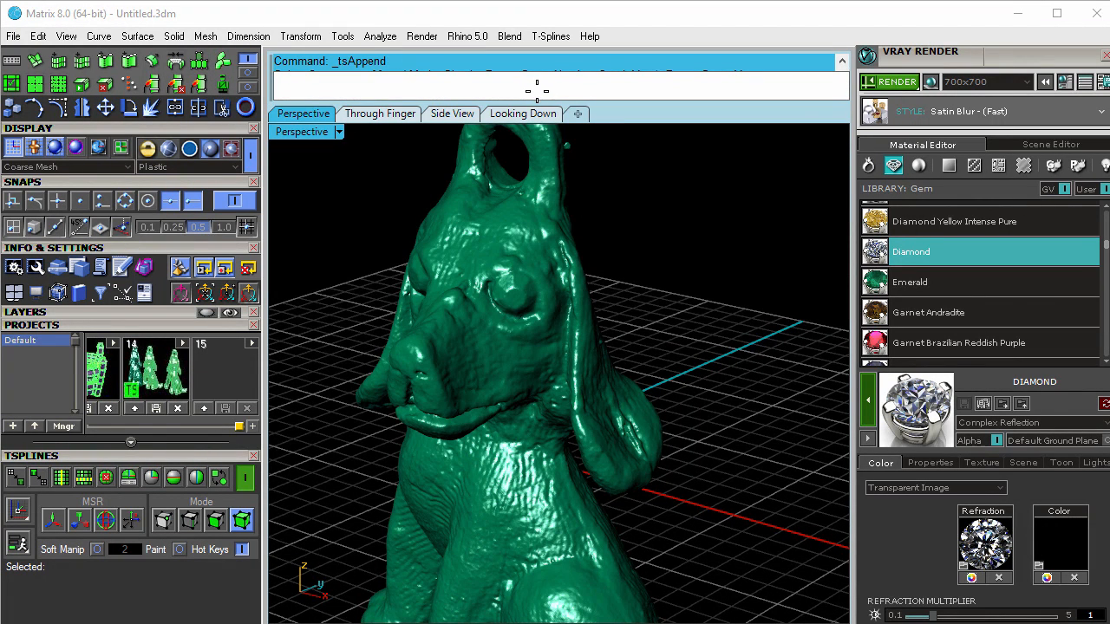
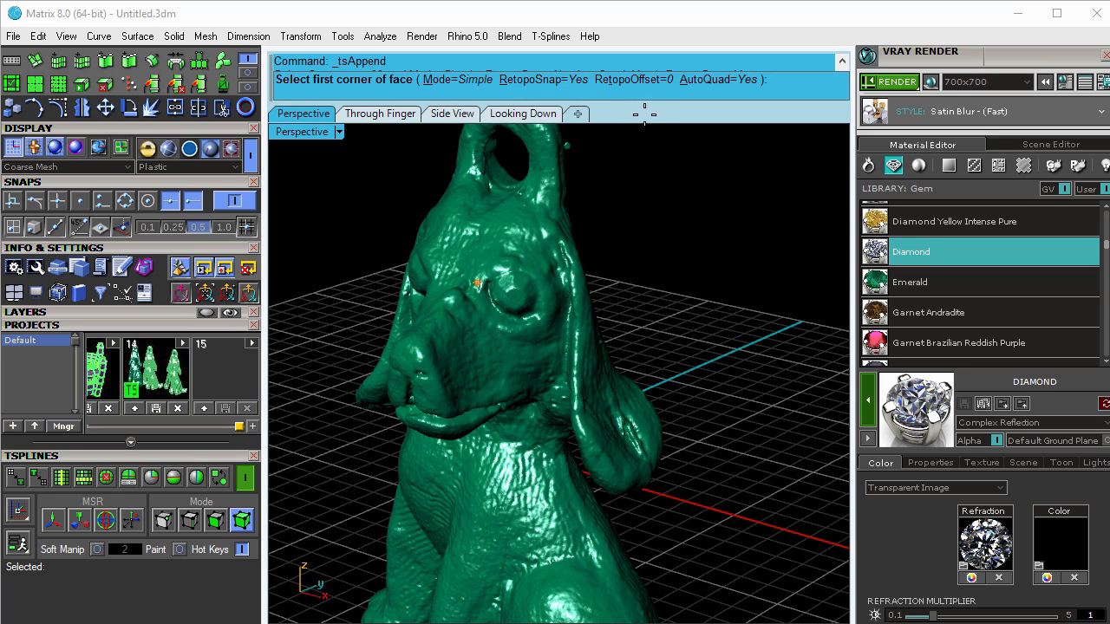
{"action": "left_click", "coordinate": [639, 80]}
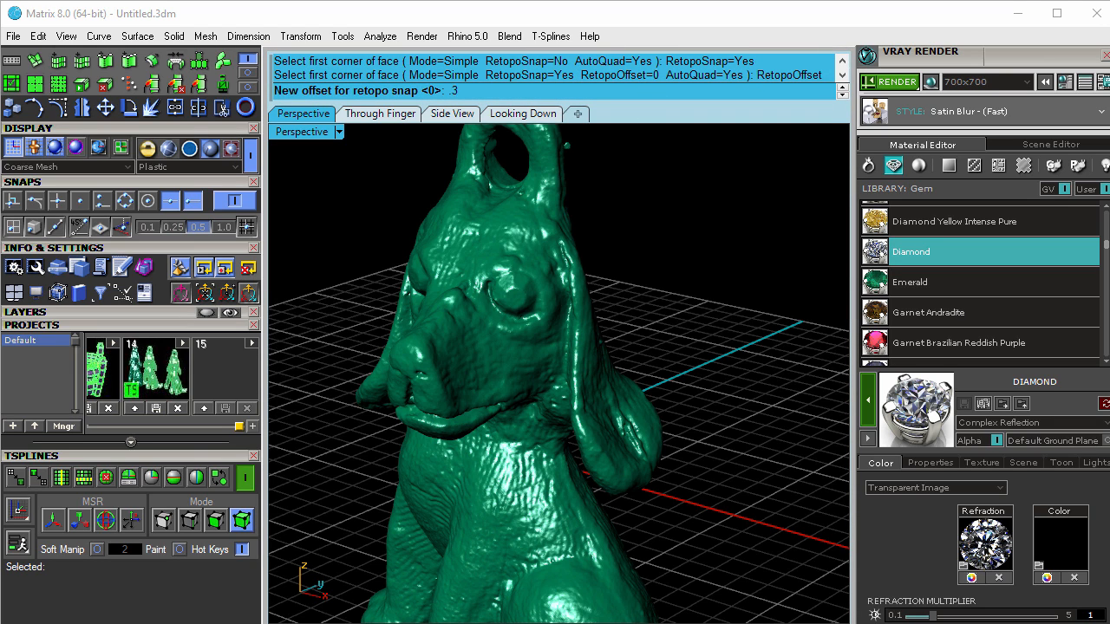
{"action": "type", "text": ".3"}
{"action": "key", "text": "Return"}
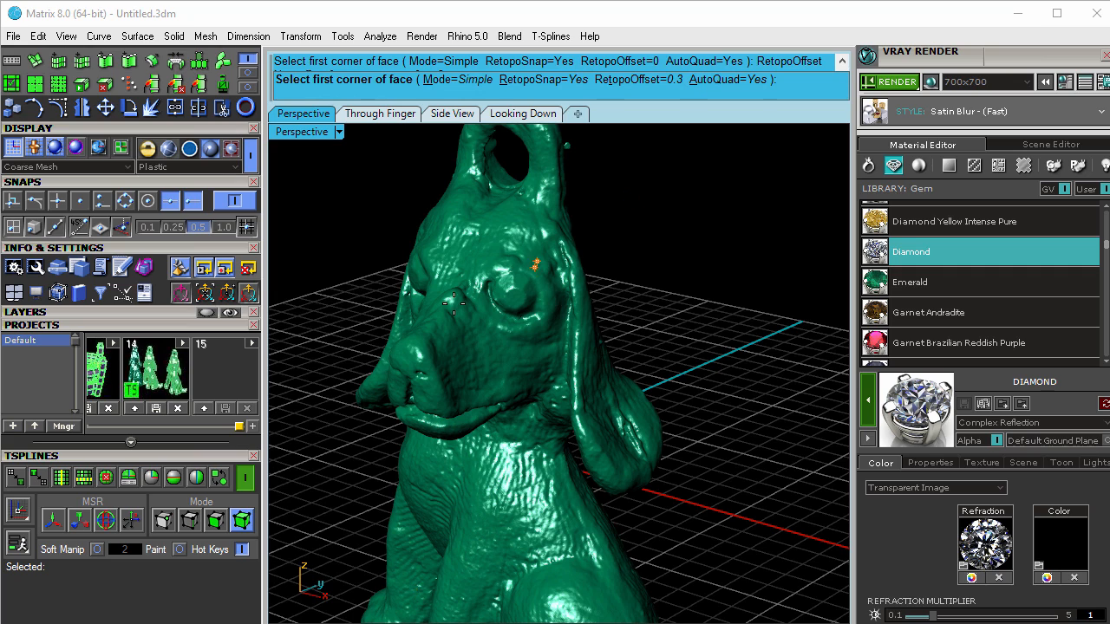
Step: Set the RetopoOffset for the appended face to 0.1
{"action": "scroll", "coordinate": [438, 322], "scroll_direction": "up", "scroll_amount": 2}
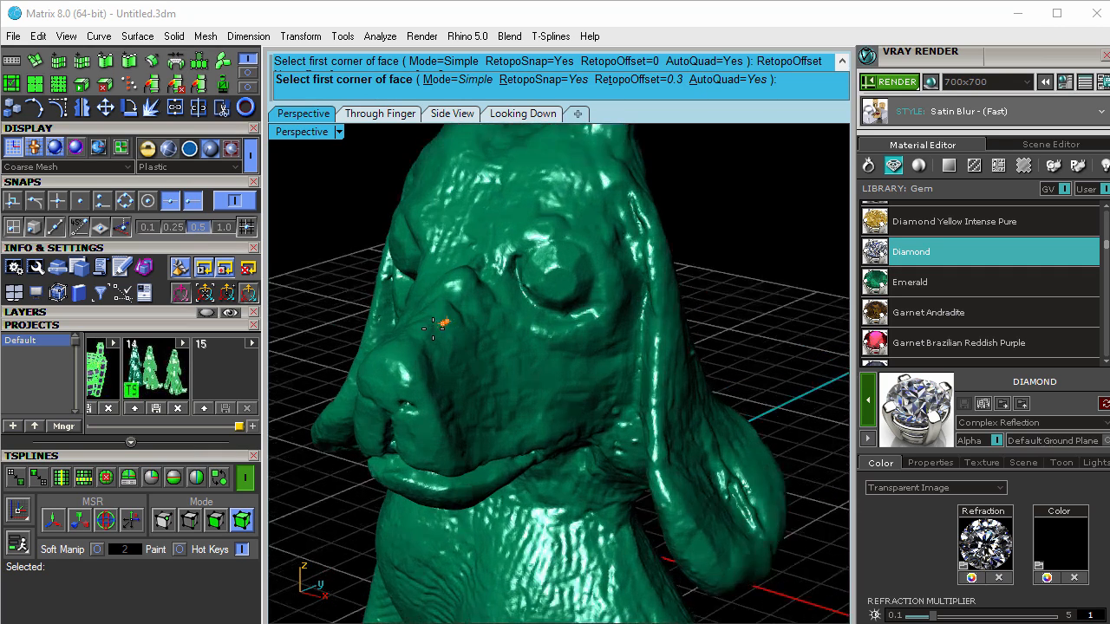
{"action": "scroll", "coordinate": [432, 327], "scroll_direction": "up", "scroll_amount": 2}
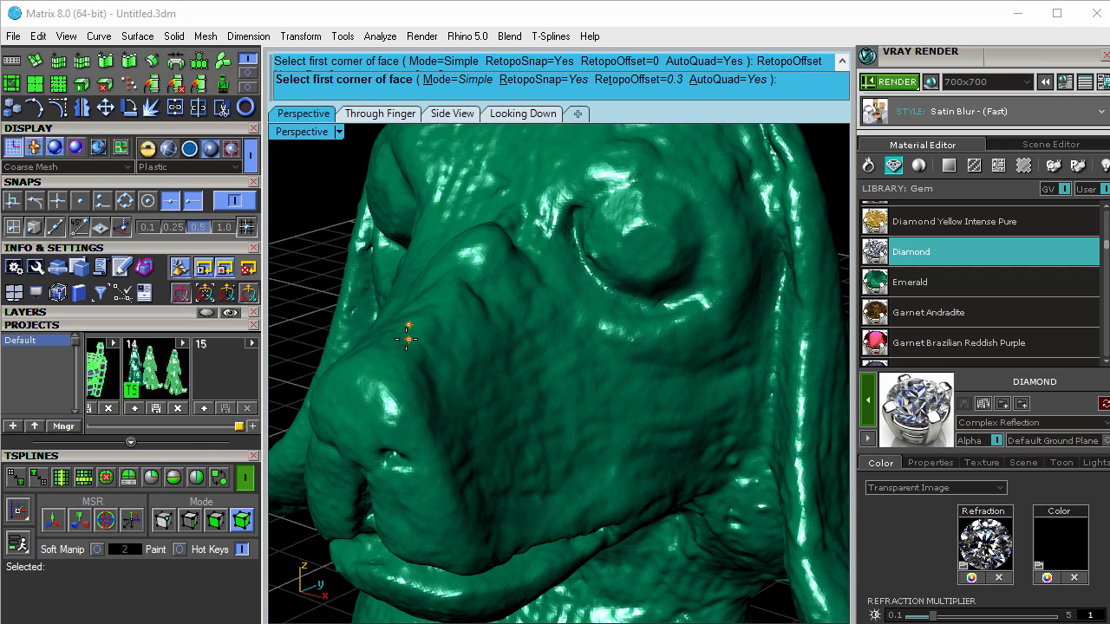
{"action": "left_click", "coordinate": [668, 80]}
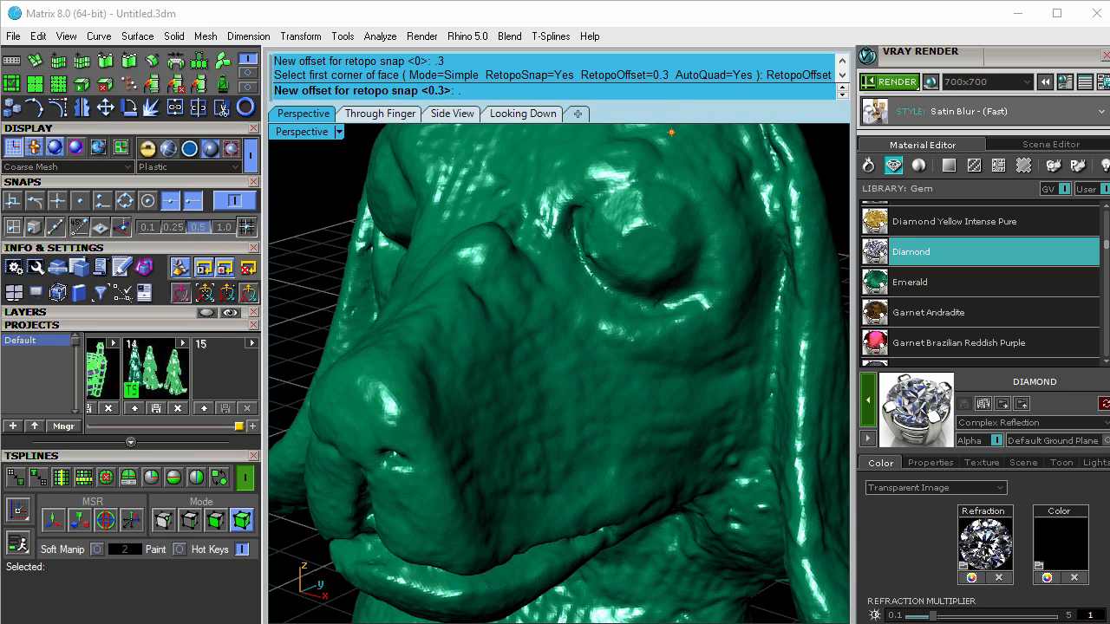
{"action": "key", "text": "Return"}
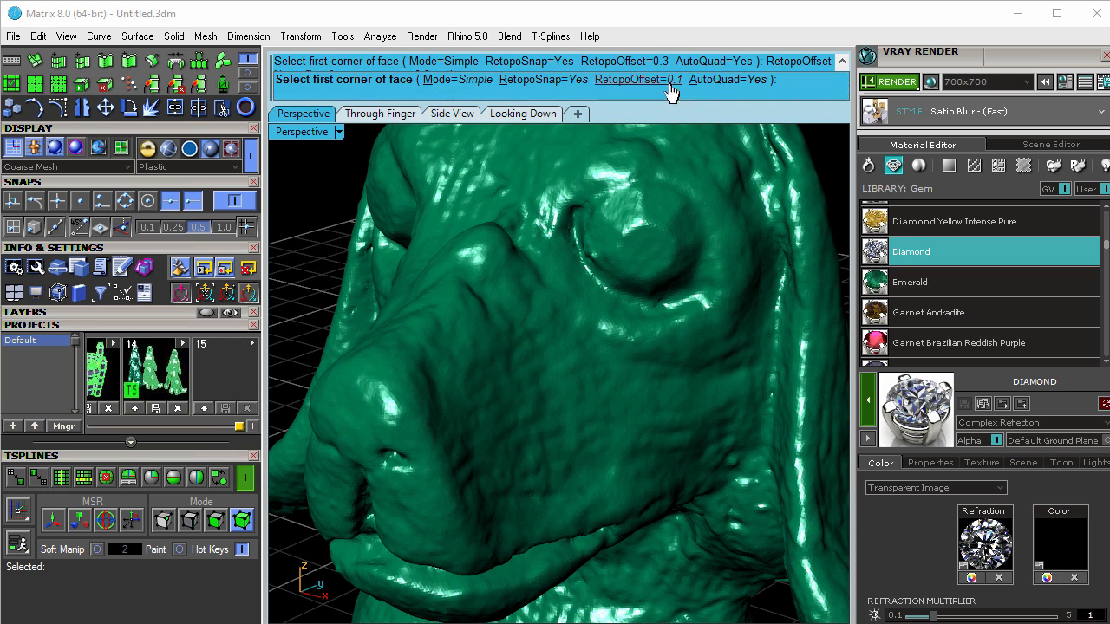
Step: Append a four-sided face snapped to the mesh on the bridge of the dog's snout
{"action": "left_click", "coordinate": [382, 344]}
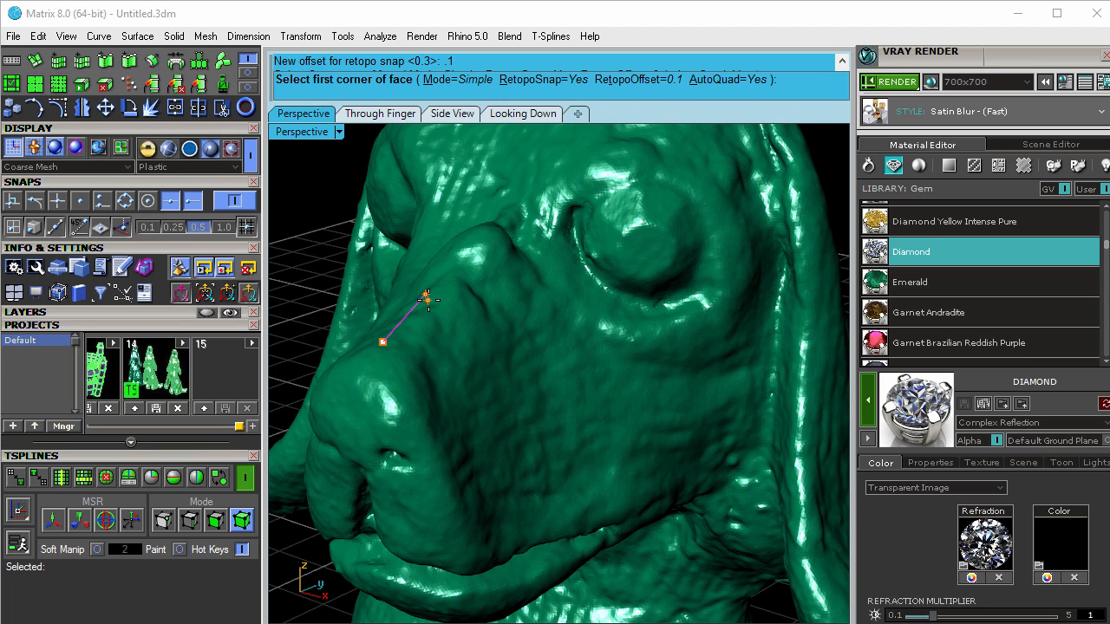
{"action": "left_click", "coordinate": [427, 299]}
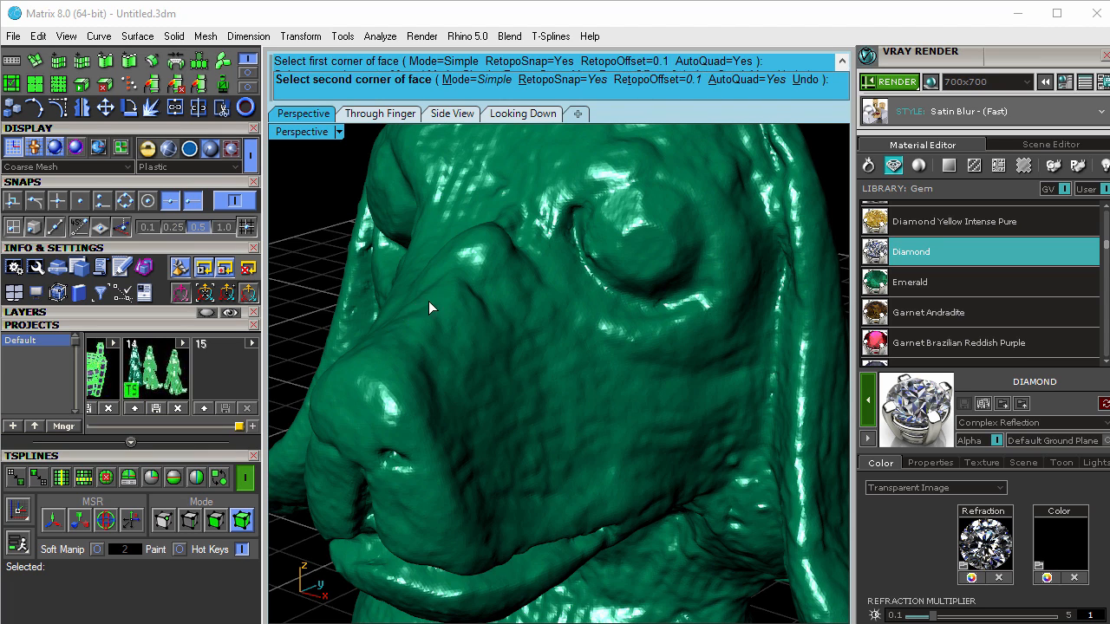
{"action": "left_click", "coordinate": [476, 324]}
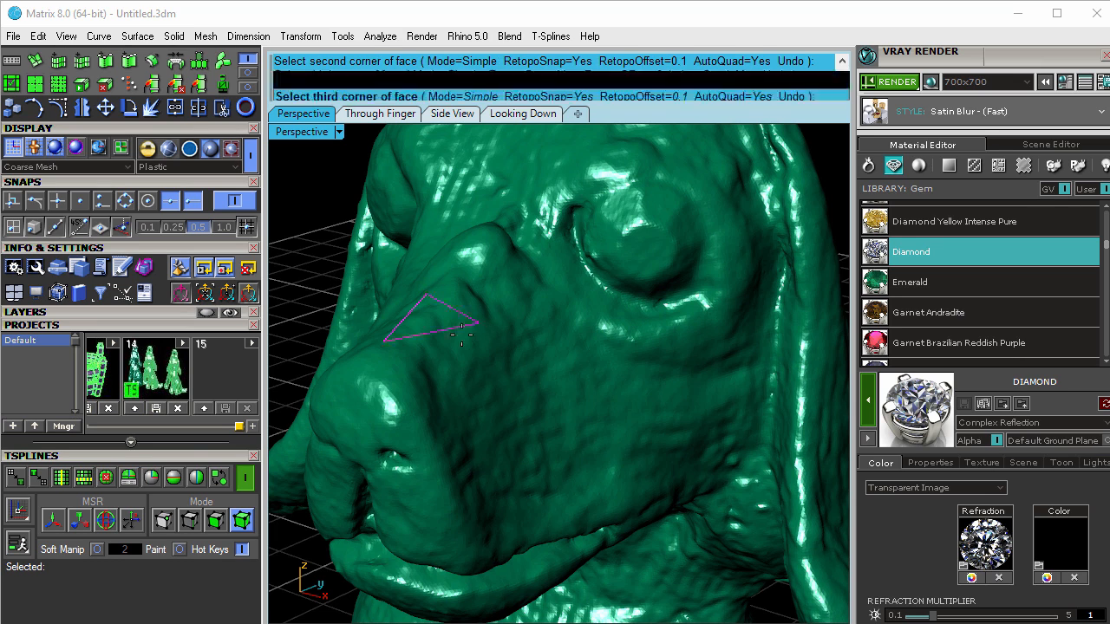
{"action": "left_click", "coordinate": [440, 375]}
{"action": "key", "text": "Return"}
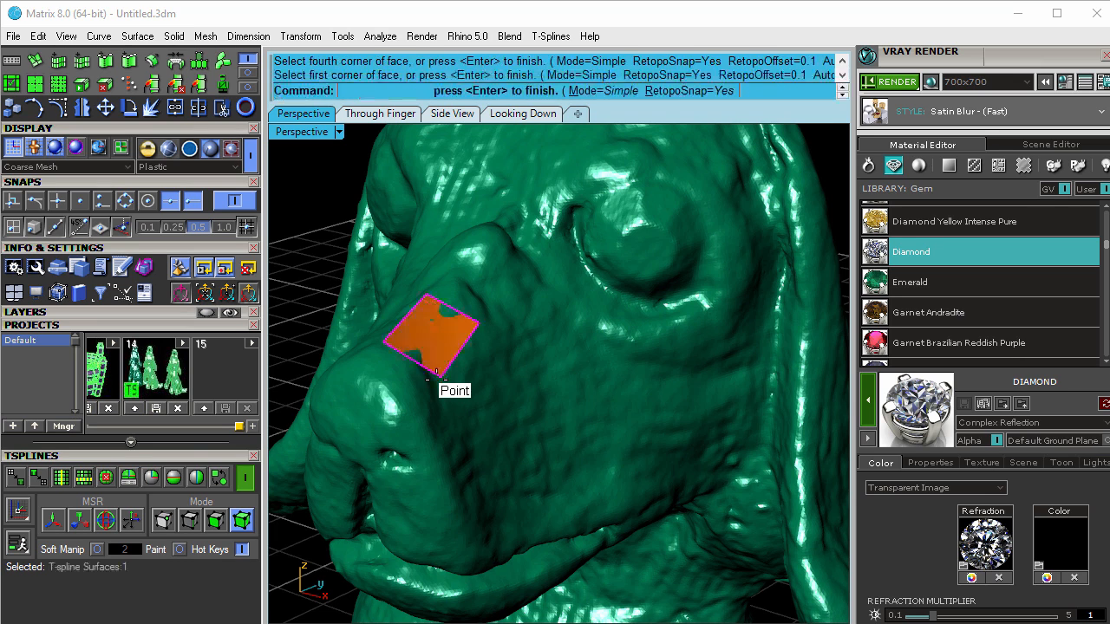
Step: Append a four-sided face continuing the first one up the snout bridge, sharing its upper edge
{"action": "key", "text": "Return"}
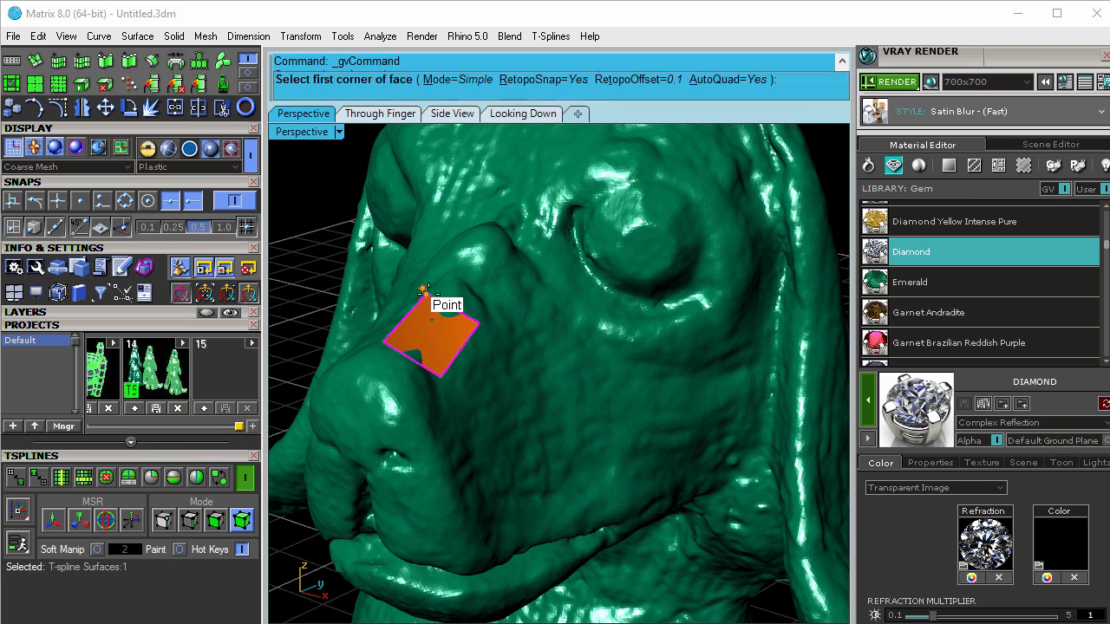
{"action": "left_click", "coordinate": [425, 292]}
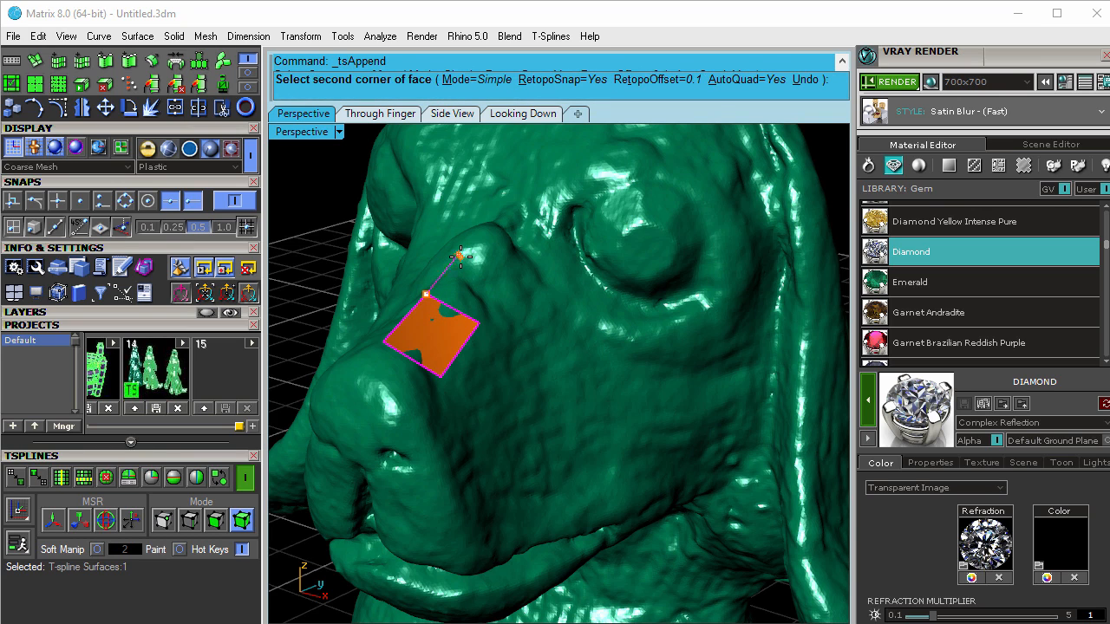
{"action": "left_click", "coordinate": [460, 257]}
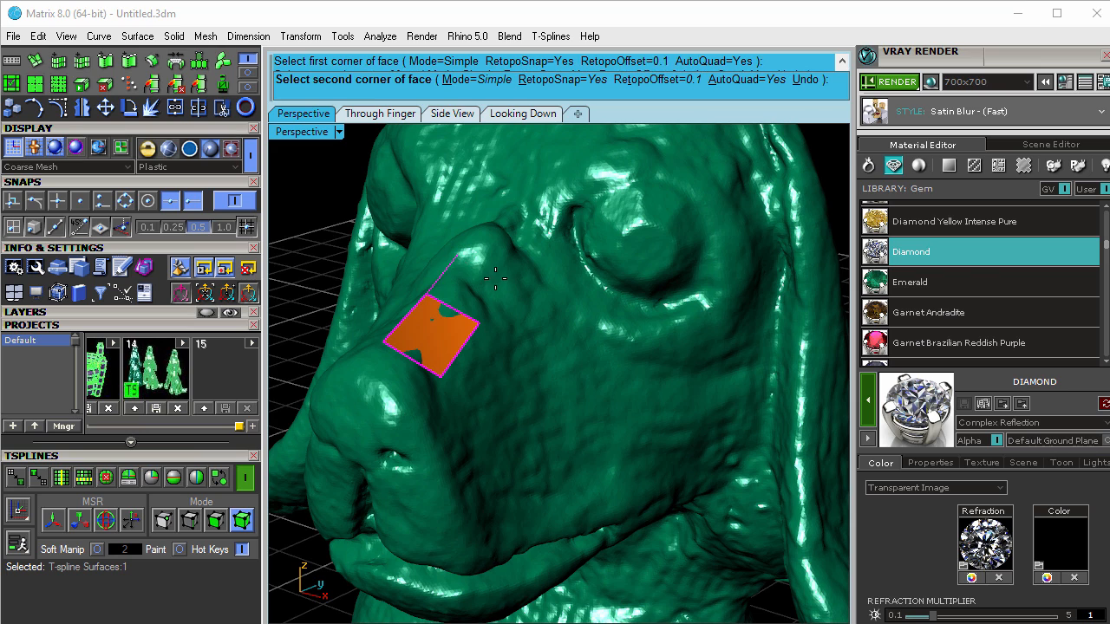
{"action": "left_click", "coordinate": [479, 323]}
{"action": "right_click", "coordinate": [465, 311]}
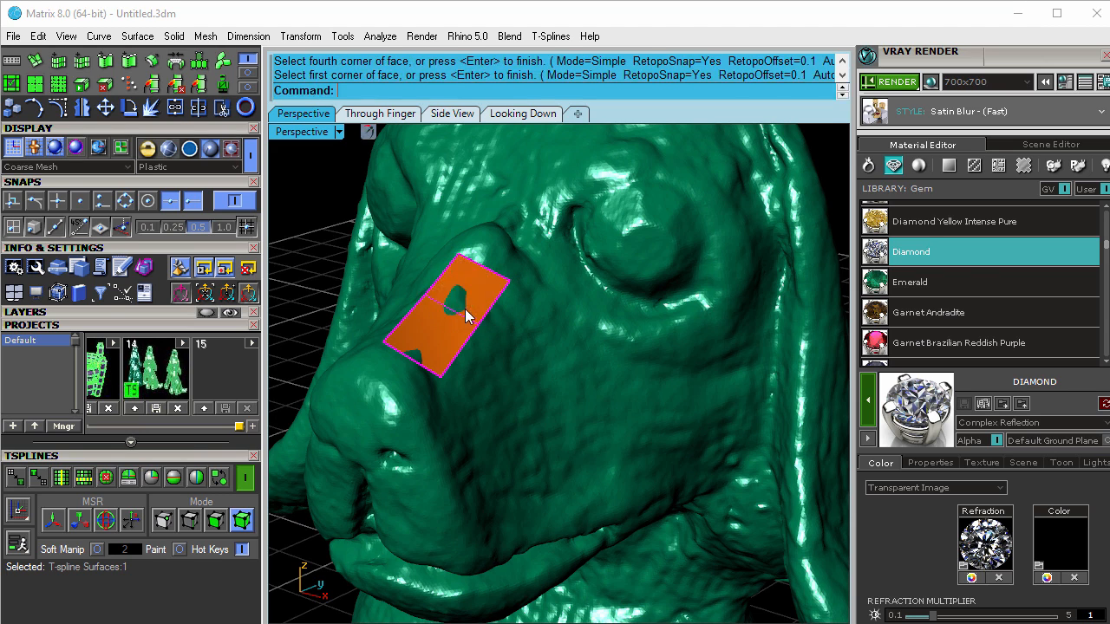
Step: Append a four-sided face down the side of the snout, sharing the outer edge of the upper bridge face
{"action": "right_click", "coordinate": [512, 295]}
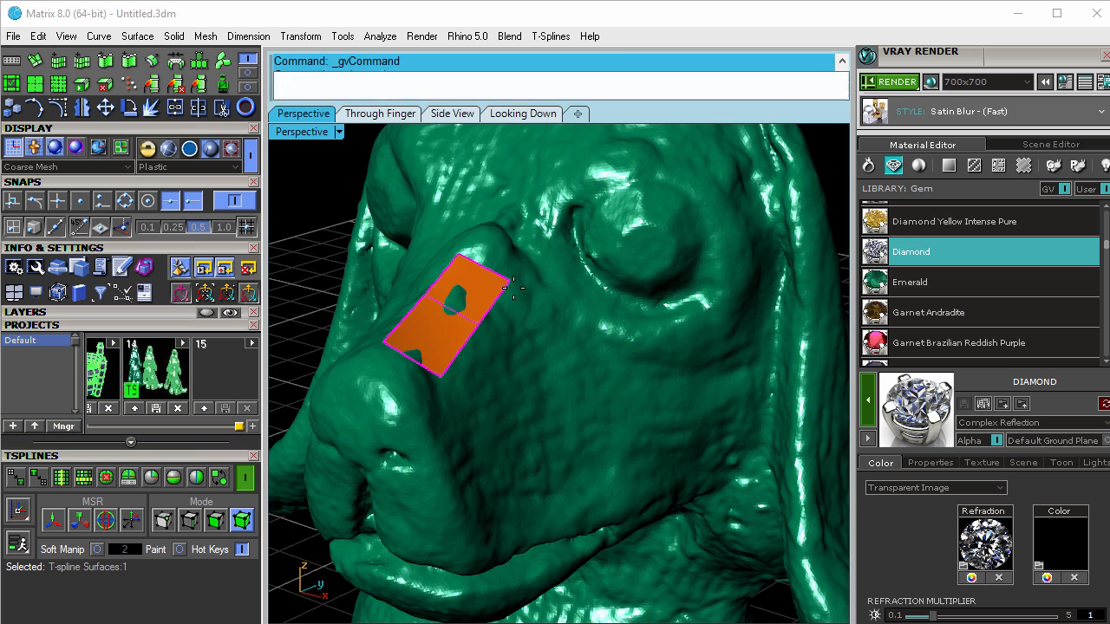
{"action": "left_click", "coordinate": [544, 332]}
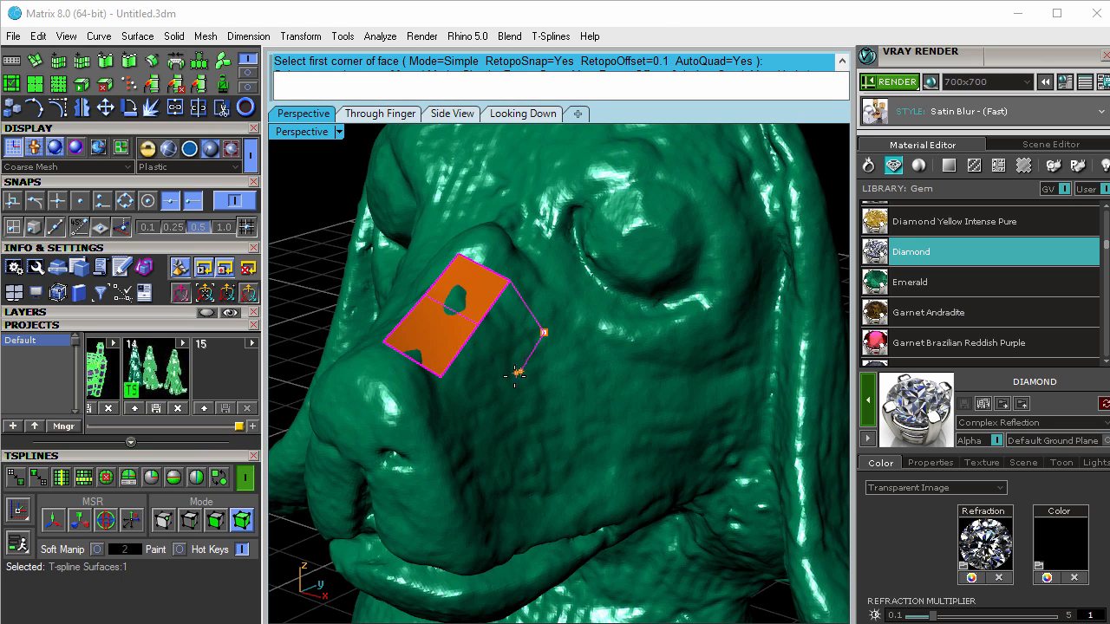
{"action": "left_click", "coordinate": [511, 384]}
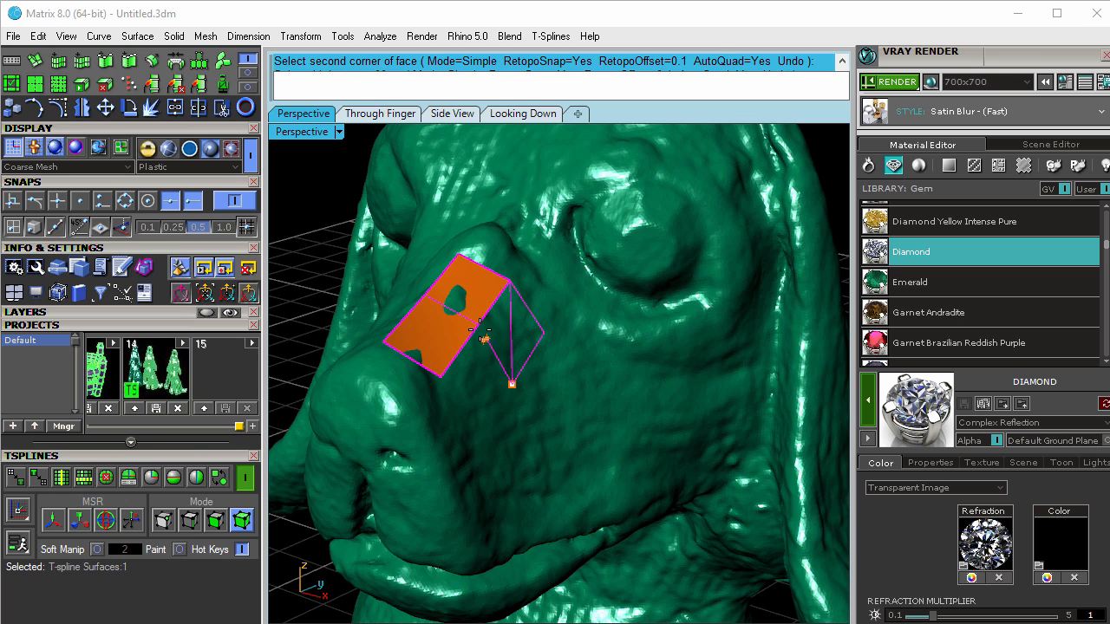
{"action": "left_click", "coordinate": [478, 327]}
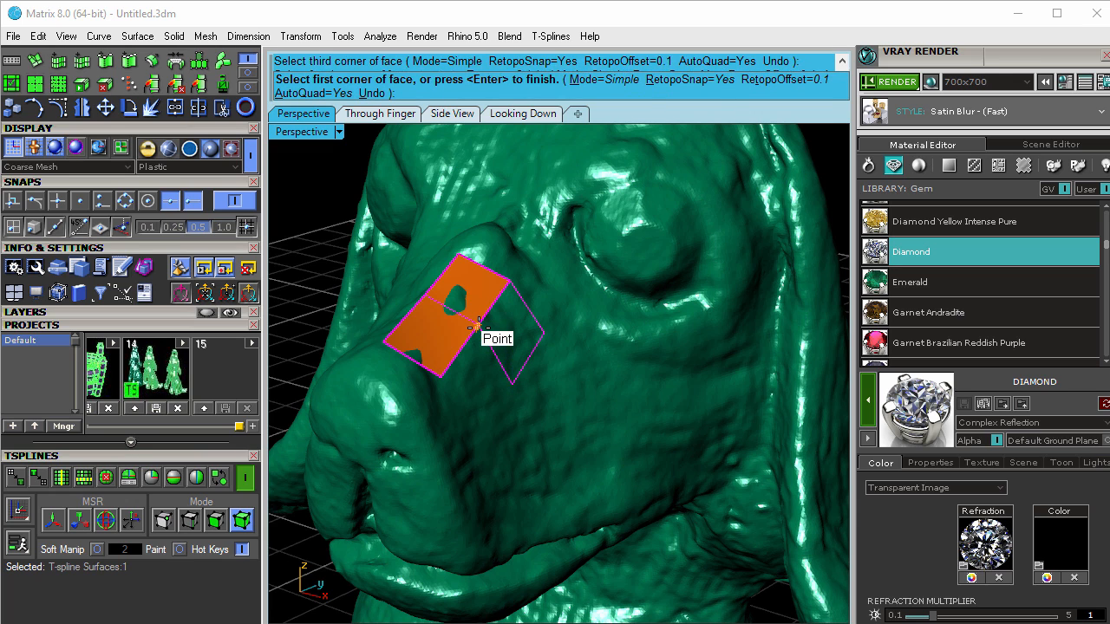
{"action": "key", "text": "Return"}
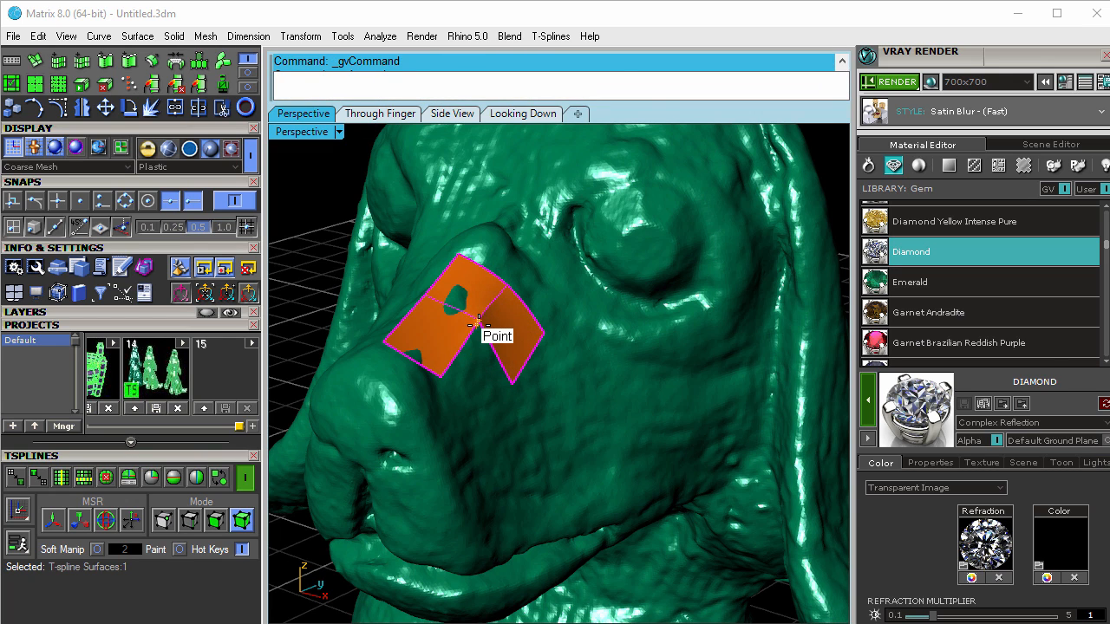
Step: Append a four-sided face on the snout's side between the lower bridge face and the neighbouring side face, completing a two-by-two patch
{"action": "key", "text": "Return"}
{"action": "left_click", "coordinate": [478, 322]}
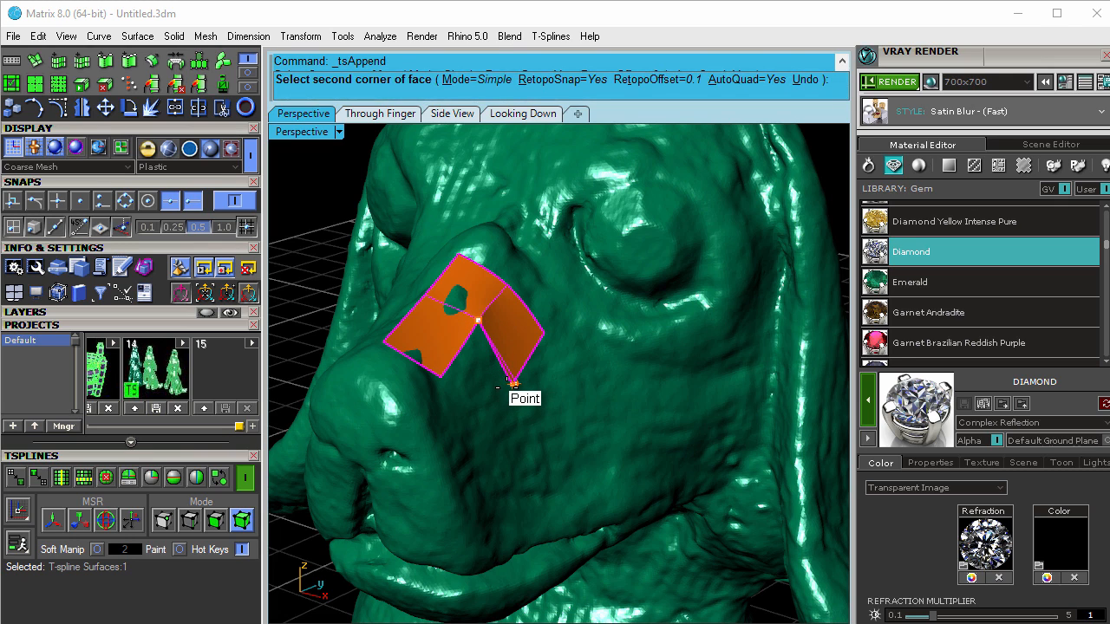
{"action": "left_click", "coordinate": [513, 384]}
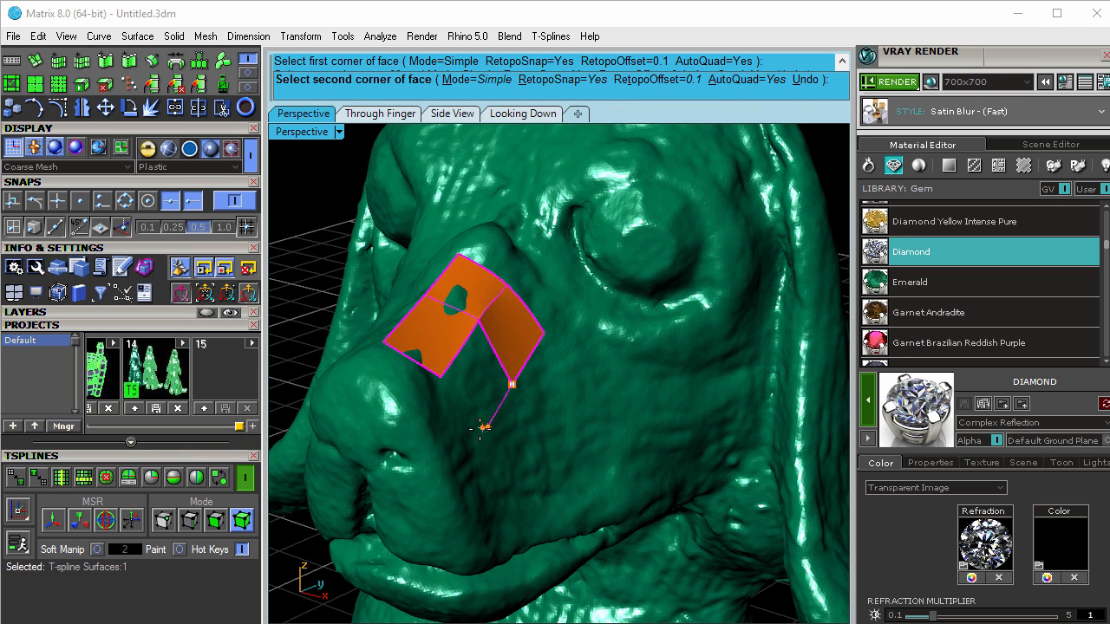
{"action": "left_click", "coordinate": [483, 427]}
{"action": "left_click", "coordinate": [442, 375]}
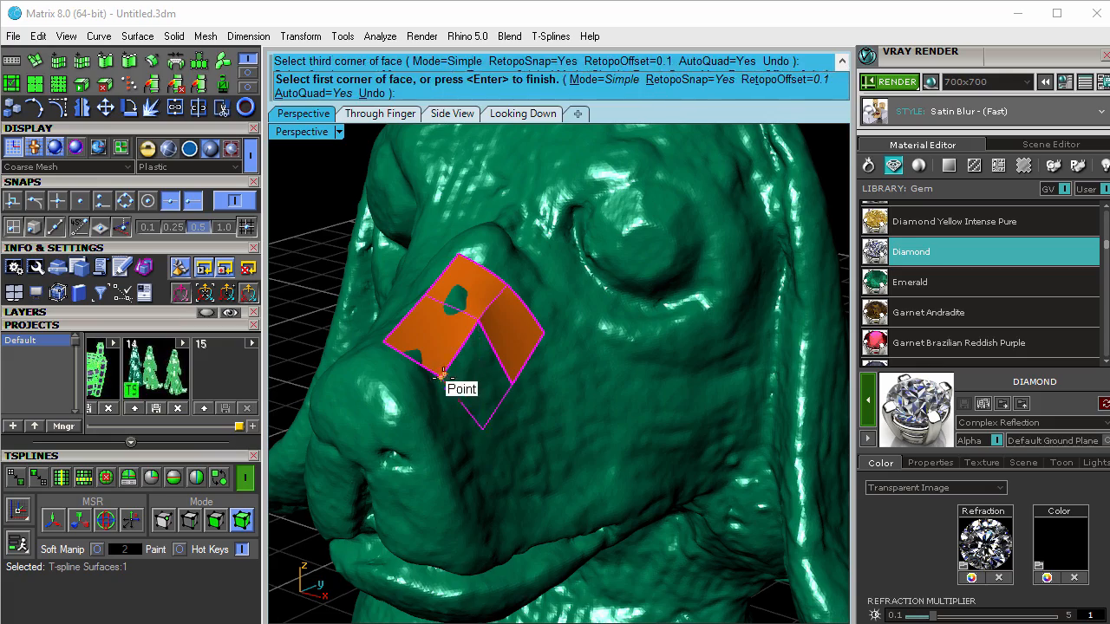
{"action": "key", "text": "Return"}
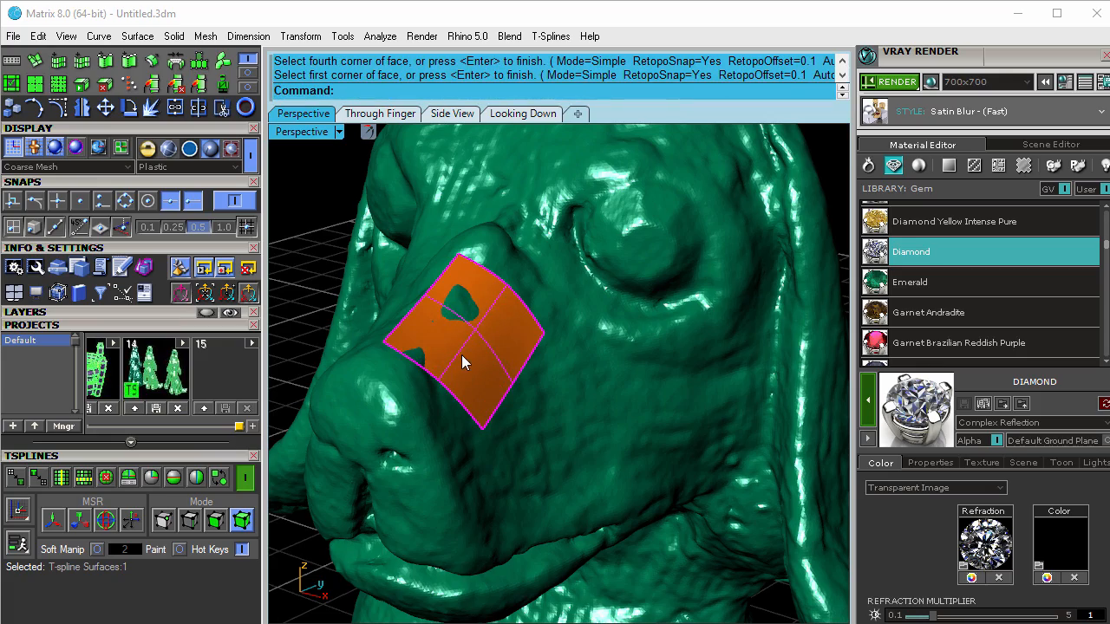
Step: Append a four-sided face extending the bridge row of the patch up toward the dog's forehead
{"action": "right_click_drag", "start_coordinate": [463, 363], "coordinate": [495, 404]}
{"action": "scroll", "coordinate": [507, 323], "scroll_direction": "up", "scroll_amount": 5}
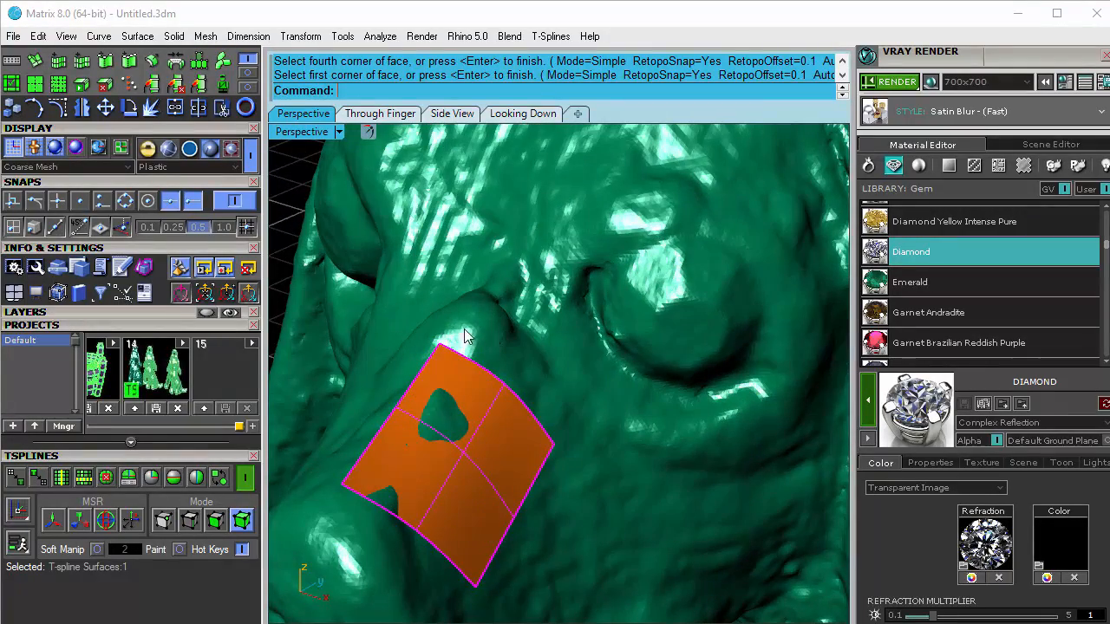
{"action": "right_click", "coordinate": [465, 330]}
{"action": "left_click", "coordinate": [440, 344]}
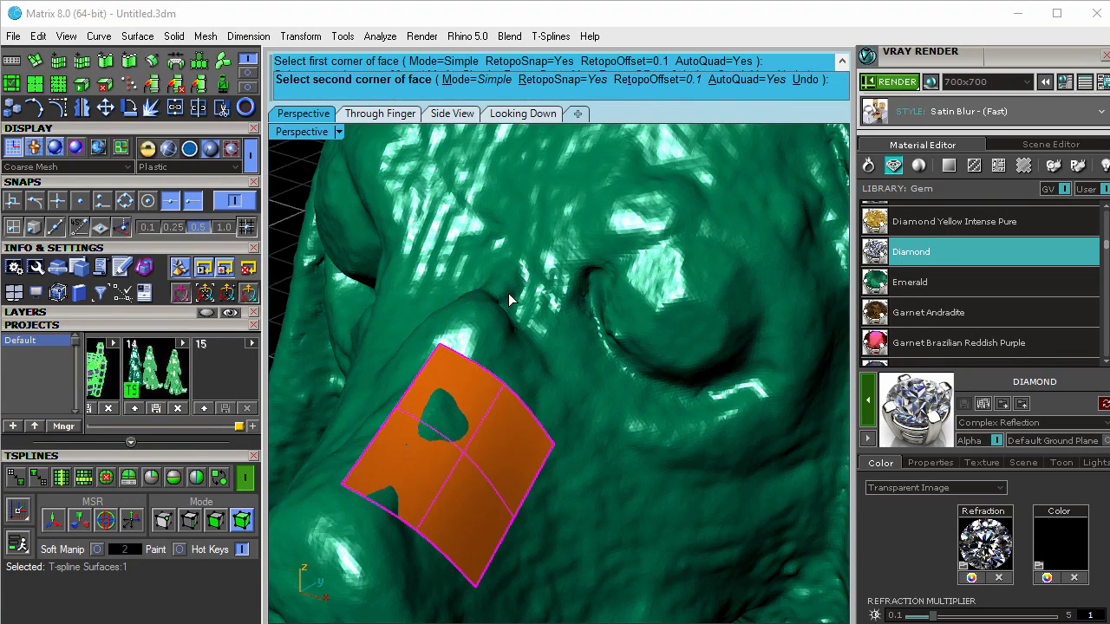
{"action": "left_click", "coordinate": [485, 278]}
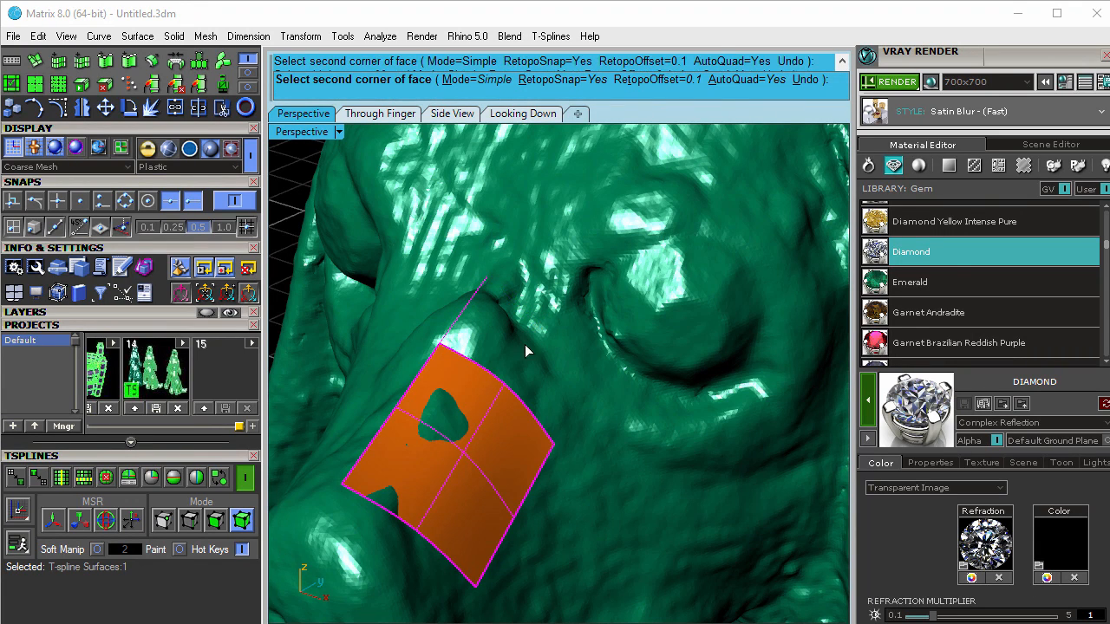
{"action": "left_click", "coordinate": [534, 326]}
{"action": "left_click", "coordinate": [505, 381]}
{"action": "right_click", "coordinate": [506, 381]}
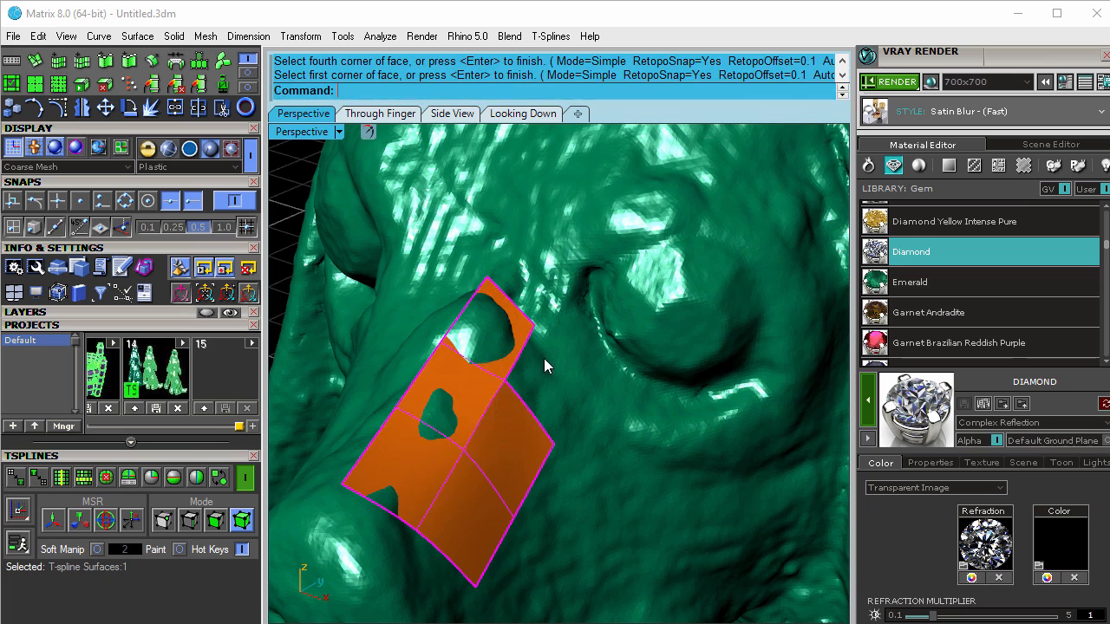
Step: Append a four-sided face next to the topmost bridge face, extending the side row of the patch upward
{"action": "right_click", "coordinate": [544, 359]}
{"action": "left_click", "coordinate": [534, 326]}
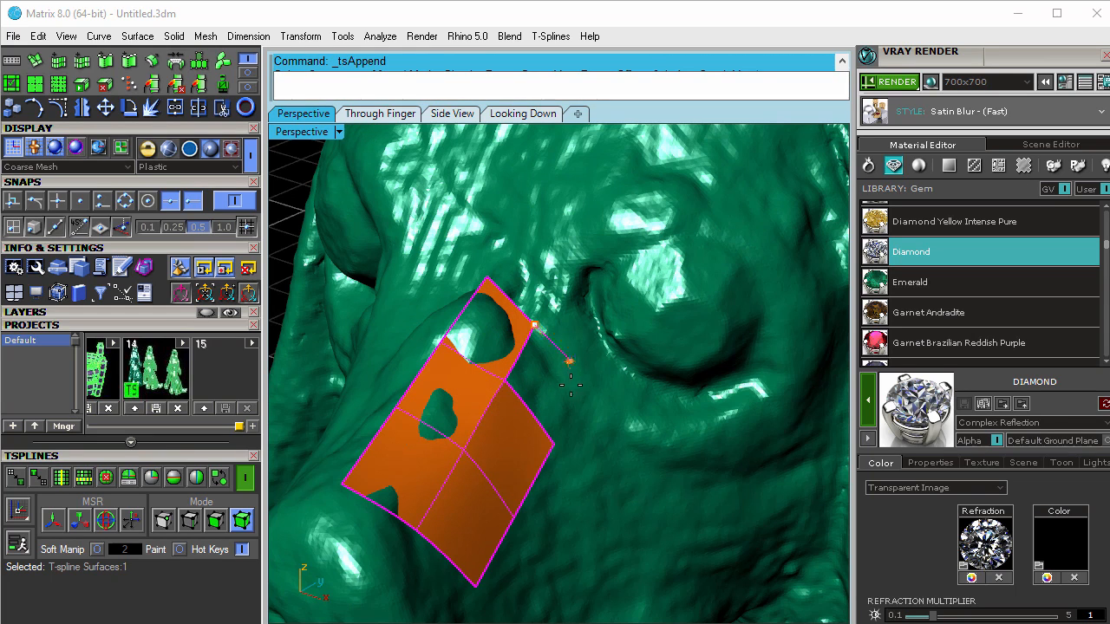
{"action": "left_click", "coordinate": [553, 444]}
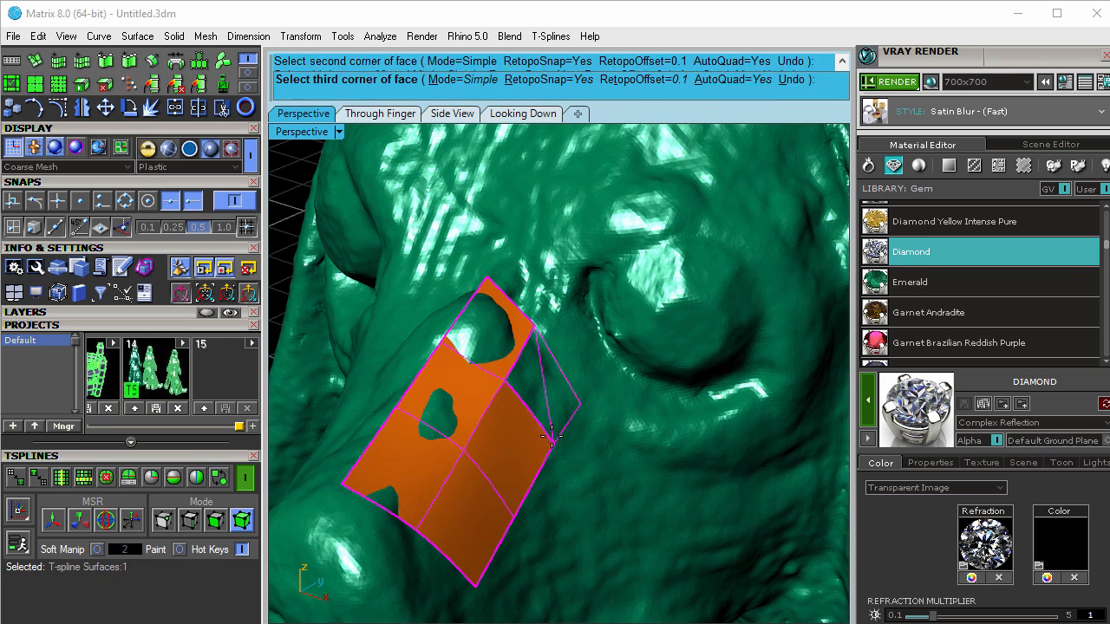
{"action": "left_click", "coordinate": [507, 386]}
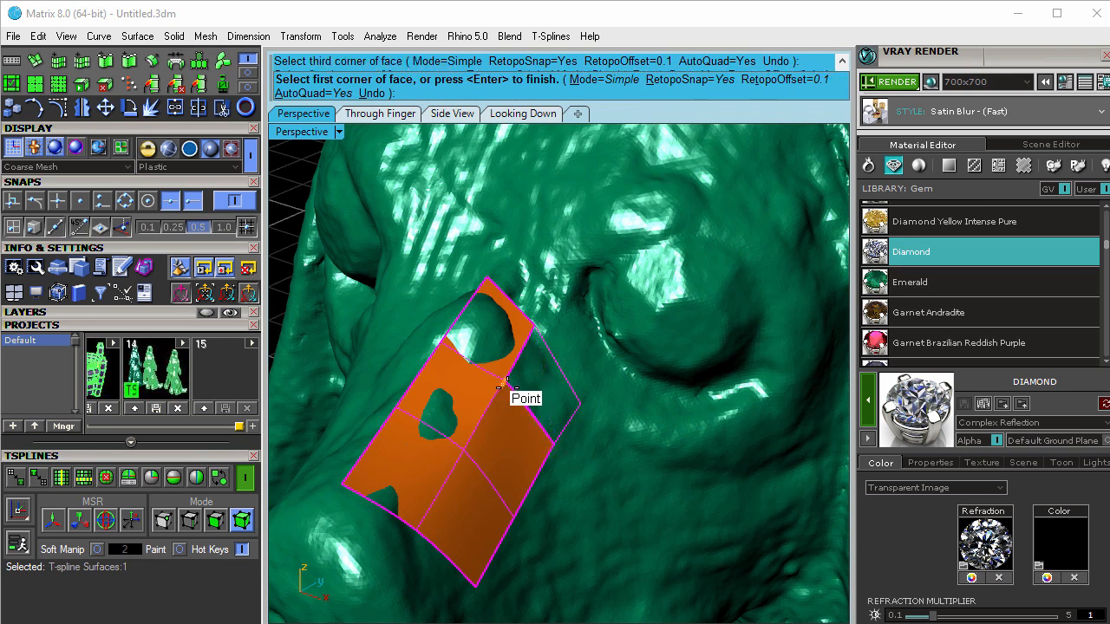
{"action": "right_click", "coordinate": [556, 319]}
Step: Append a four-sided face from the outer edge of the uppermost side face to the inner corner of the eye
{"action": "left_click", "coordinate": [535, 329]}
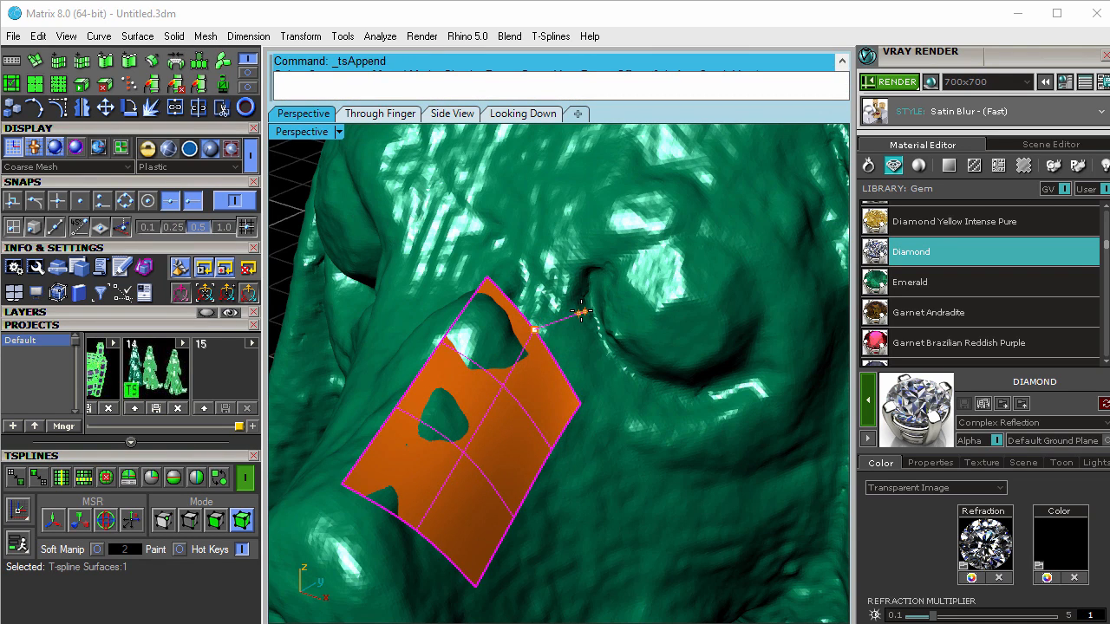
{"action": "left_click", "coordinate": [572, 310]}
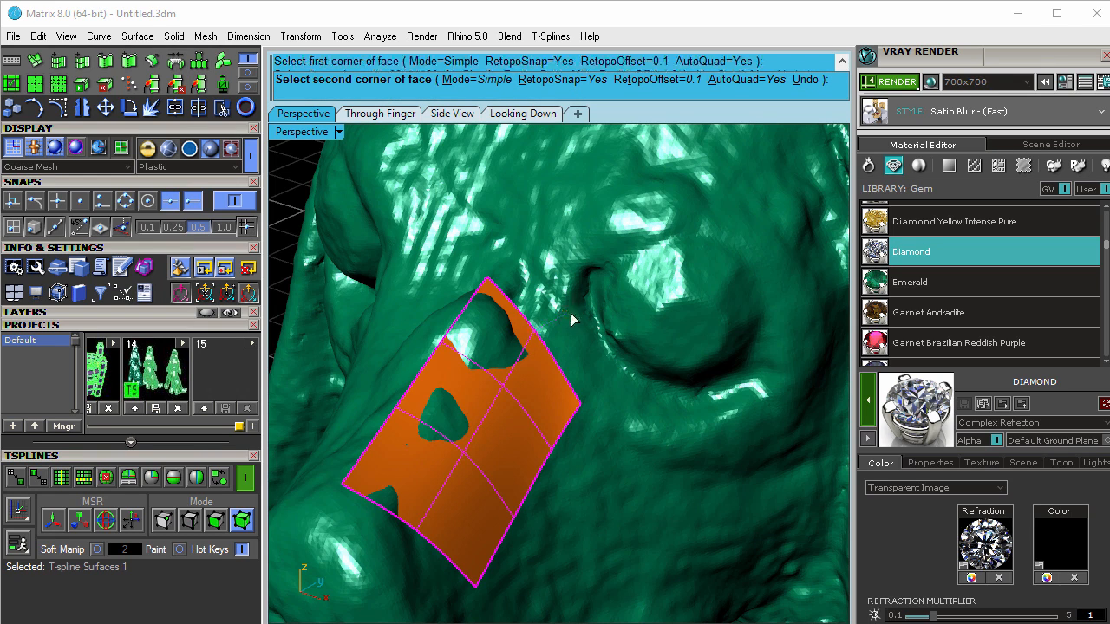
{"action": "left_click", "coordinate": [605, 378]}
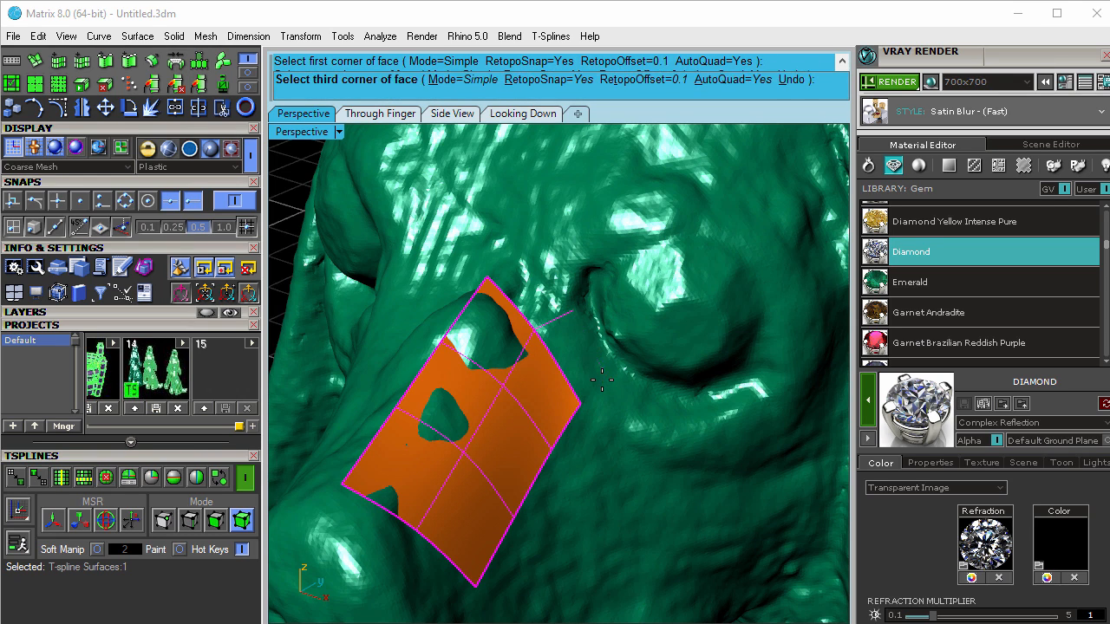
{"action": "left_click", "coordinate": [579, 405]}
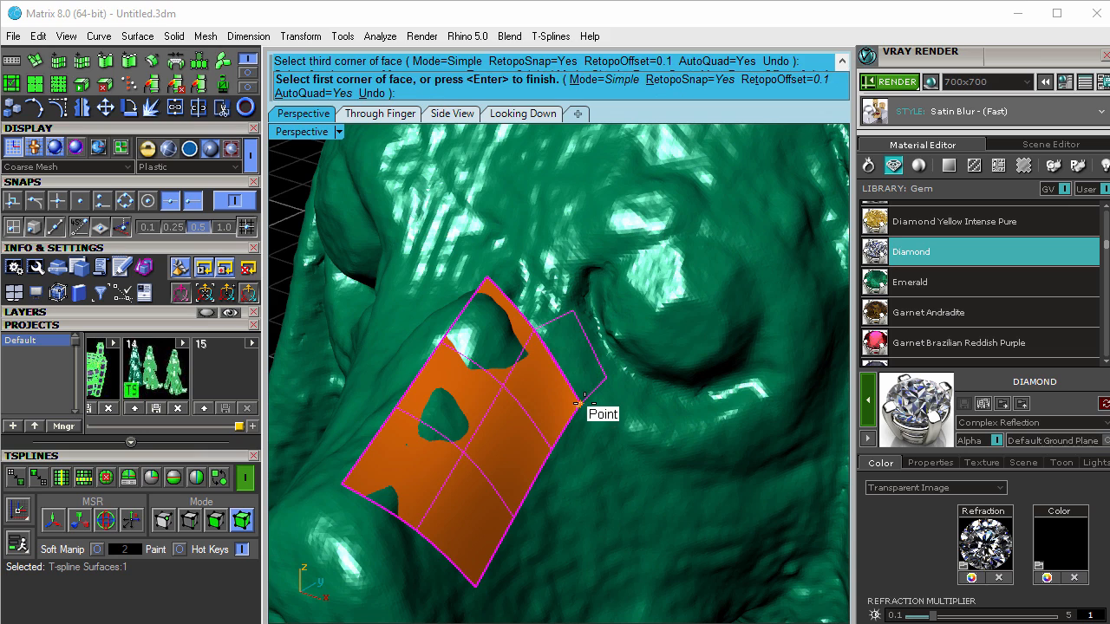
{"action": "key", "text": "Return"}
Step: Append a narrow four-sided face running along the lower rim of the eye from the eye-corner face
{"action": "left_click", "coordinate": [606, 378]}
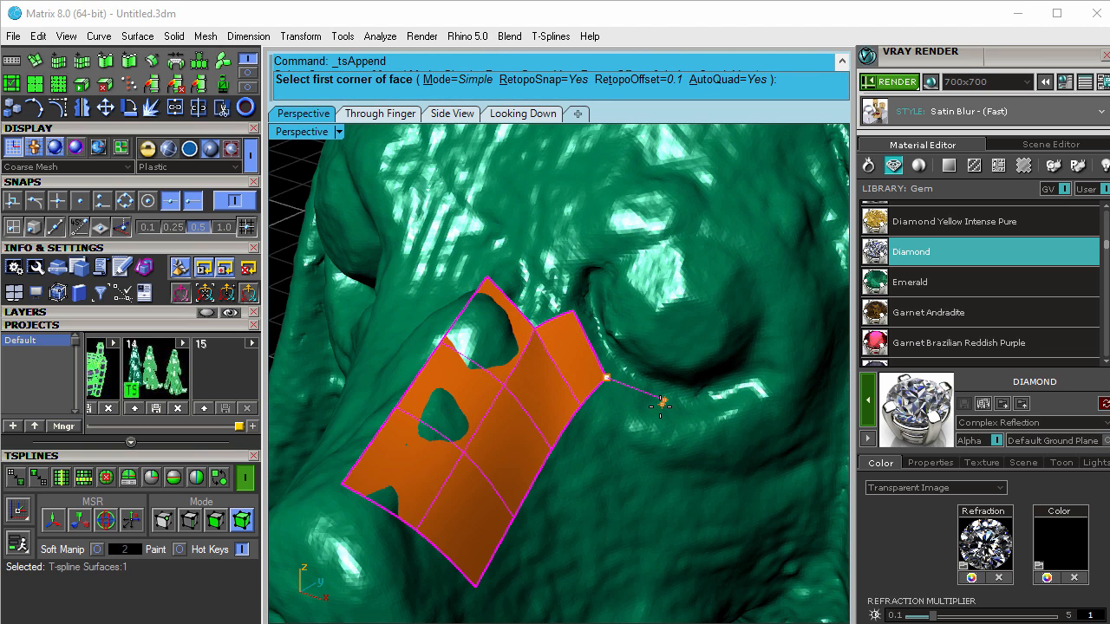
{"action": "left_click", "coordinate": [662, 402]}
{"action": "left_click", "coordinate": [659, 427]}
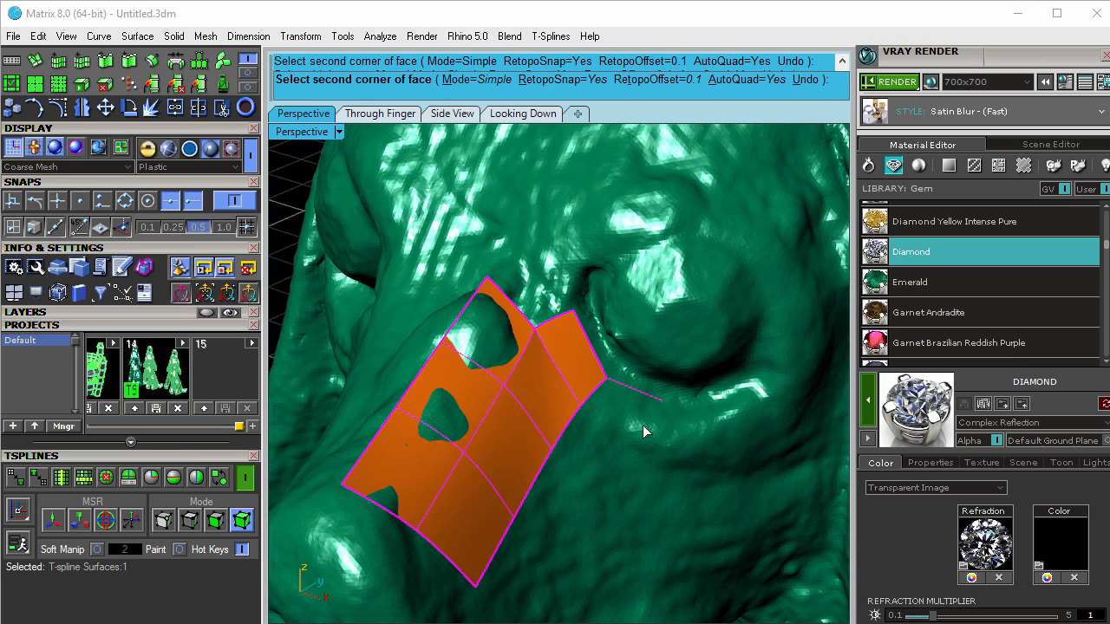
{"action": "left_click", "coordinate": [579, 407]}
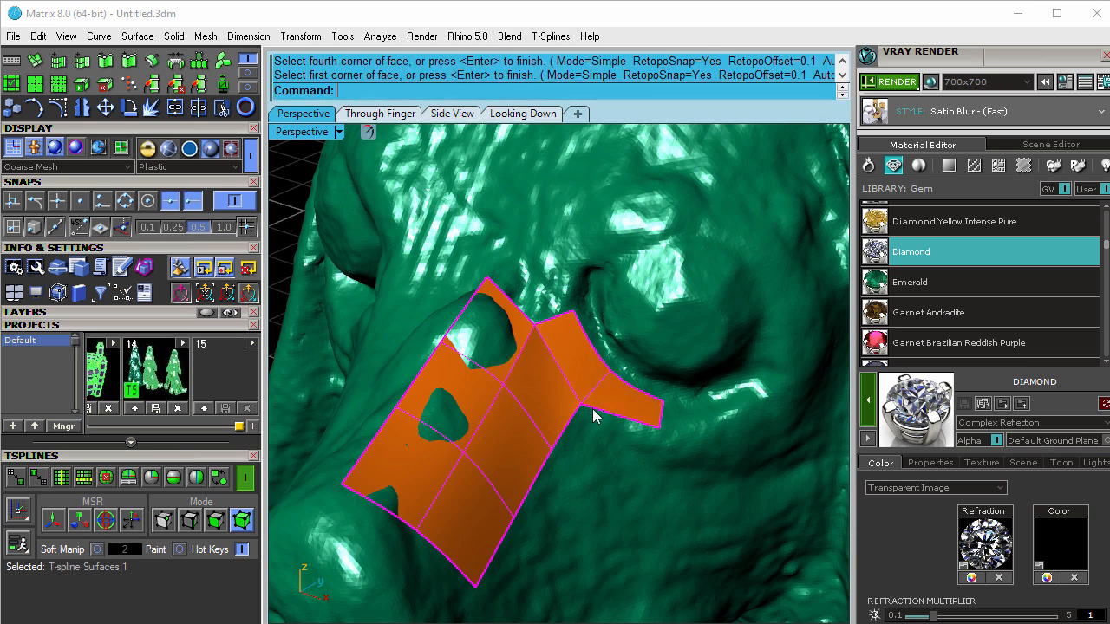
Step: Append a four-sided face on the cheek, filling the gap between the narrow under-eye face and the snout's side faces
{"action": "key", "text": "Return"}
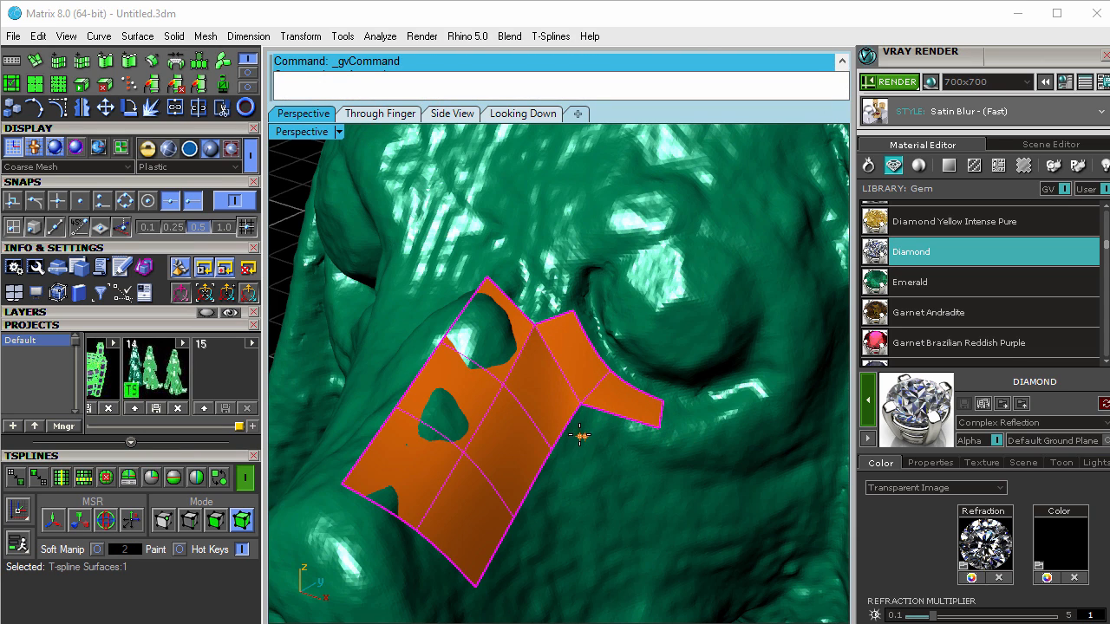
{"action": "key", "text": "Return"}
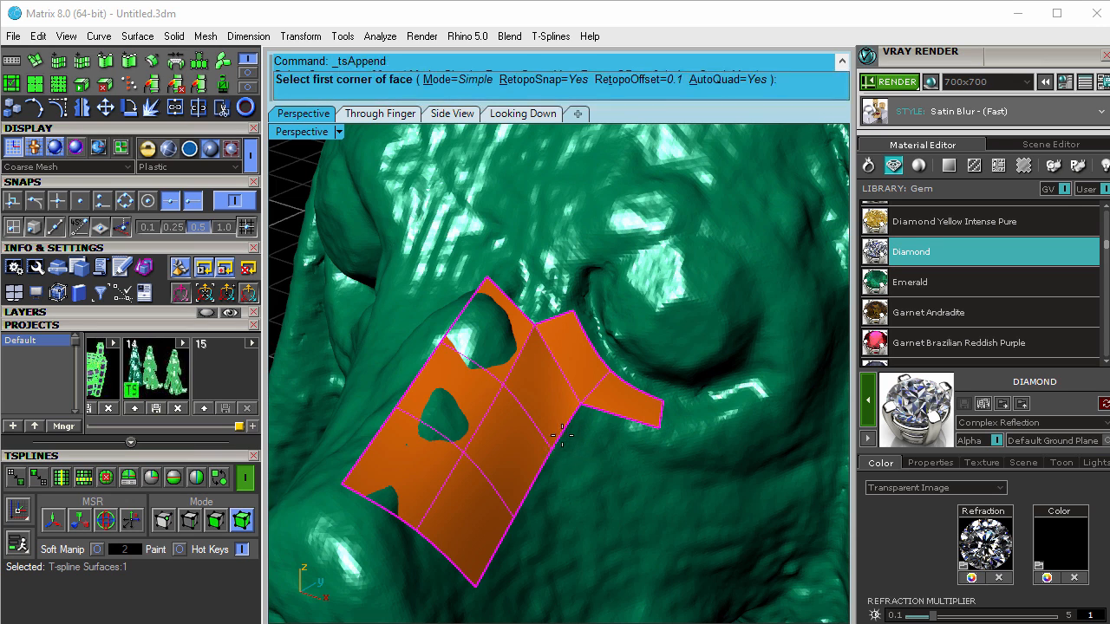
{"action": "left_click", "coordinate": [660, 428]}
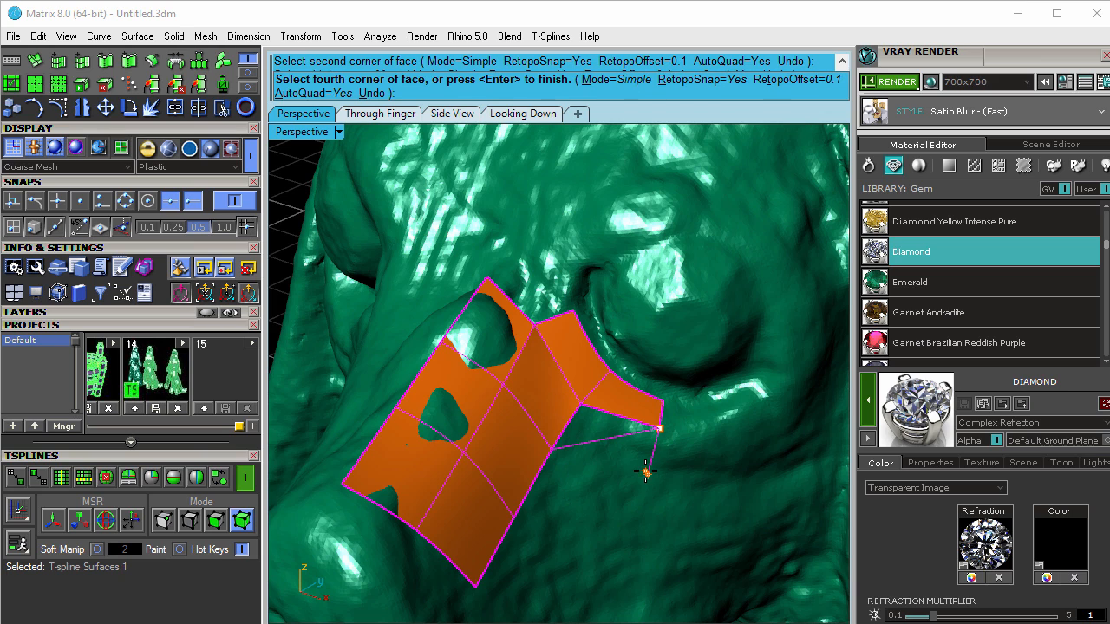
{"action": "left_click", "coordinate": [647, 471]}
{"action": "double_click", "coordinate": [555, 451]}
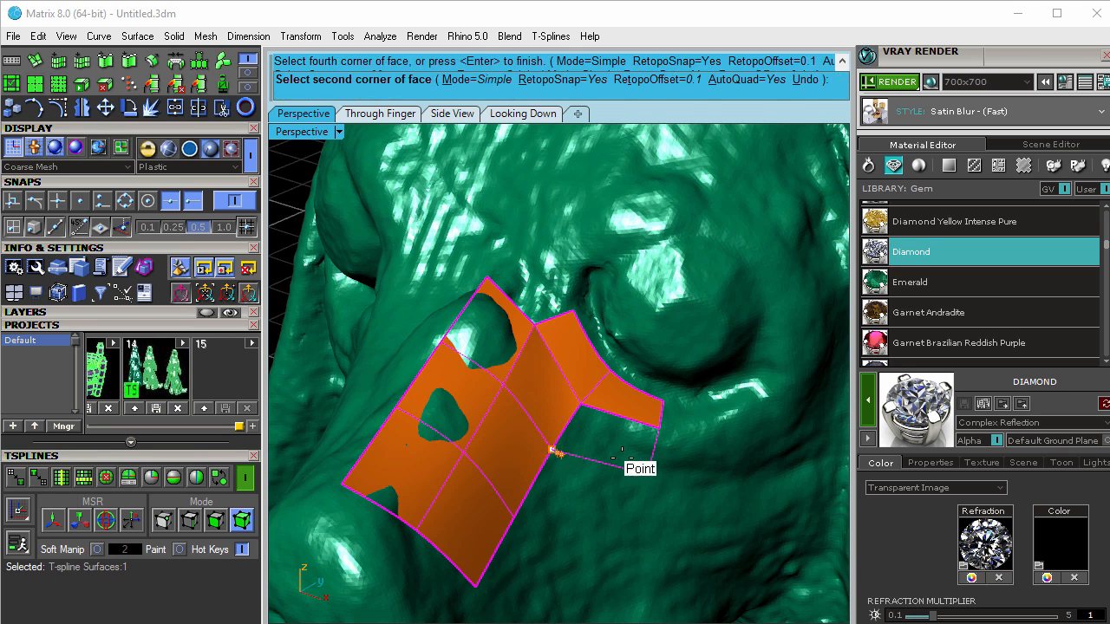
{"action": "key", "text": "Return"}
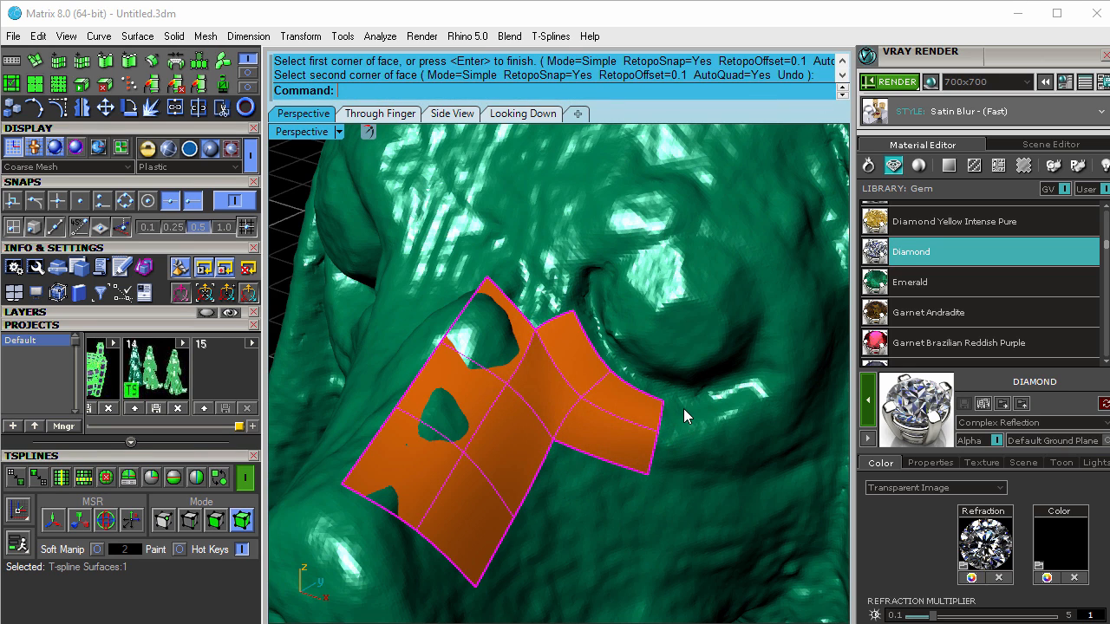
Step: Append a narrow four-sided face continuing along the lower rim of the eye from the outer end of the under-eye face
{"action": "key", "text": "Return"}
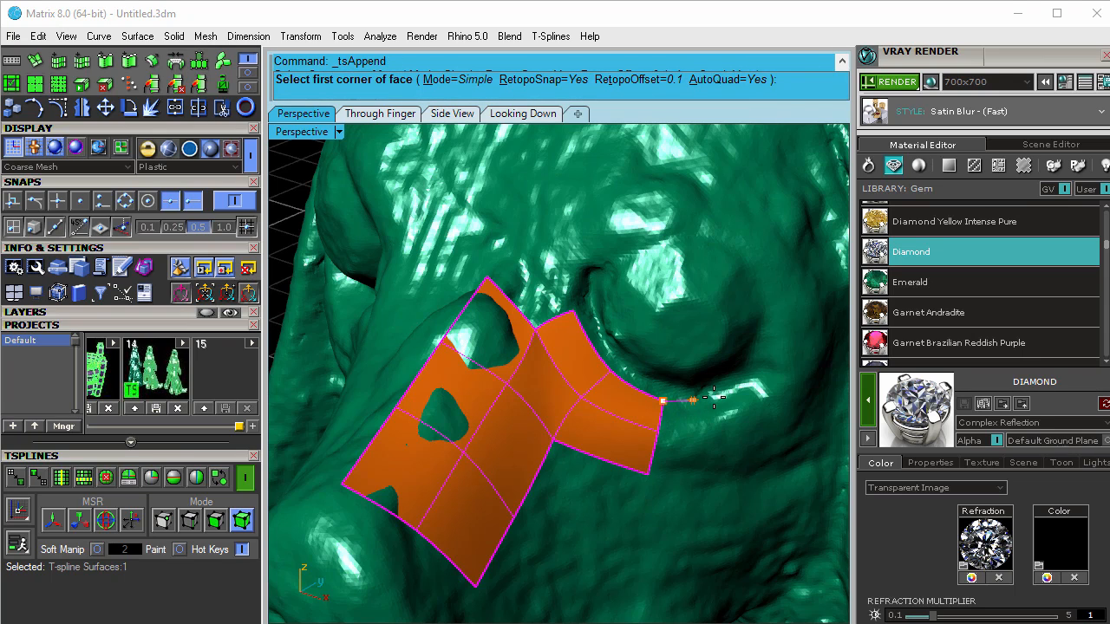
{"action": "left_click", "coordinate": [722, 396]}
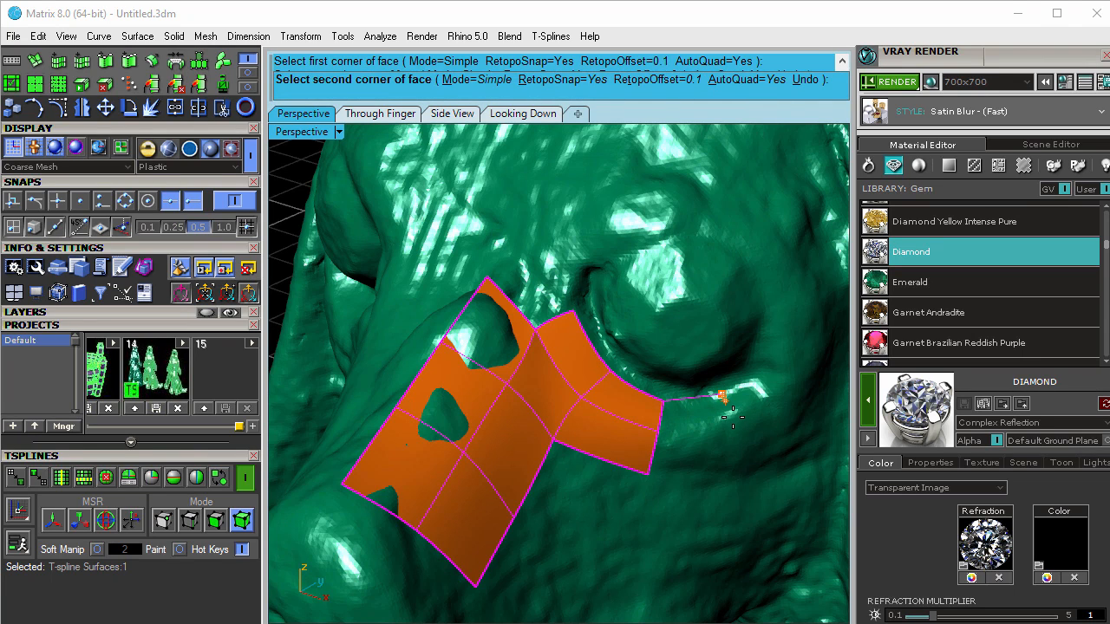
{"action": "left_click", "coordinate": [737, 422]}
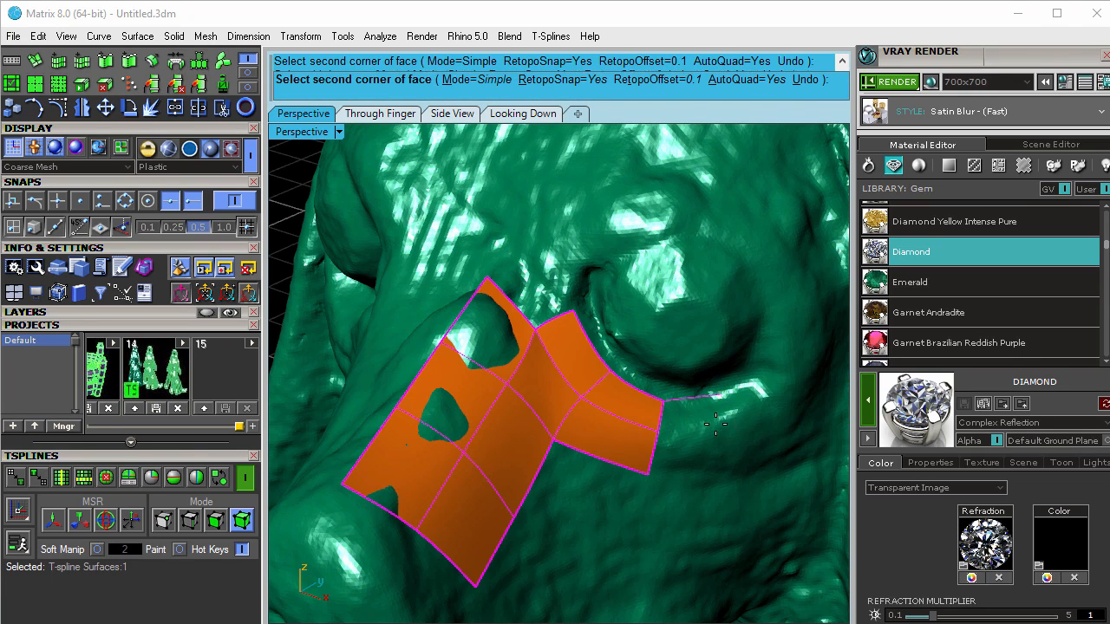
{"action": "left_click", "coordinate": [666, 432]}
{"action": "key", "text": "Return"}
Step: Append a four-sided face on the cheek directly below the outermost under-eye face, joining it to the neighbouring cheek face
{"action": "right_click_drag", "start_coordinate": [705, 469], "coordinate": [661, 471]}
{"action": "right_click", "coordinate": [510, 434]}
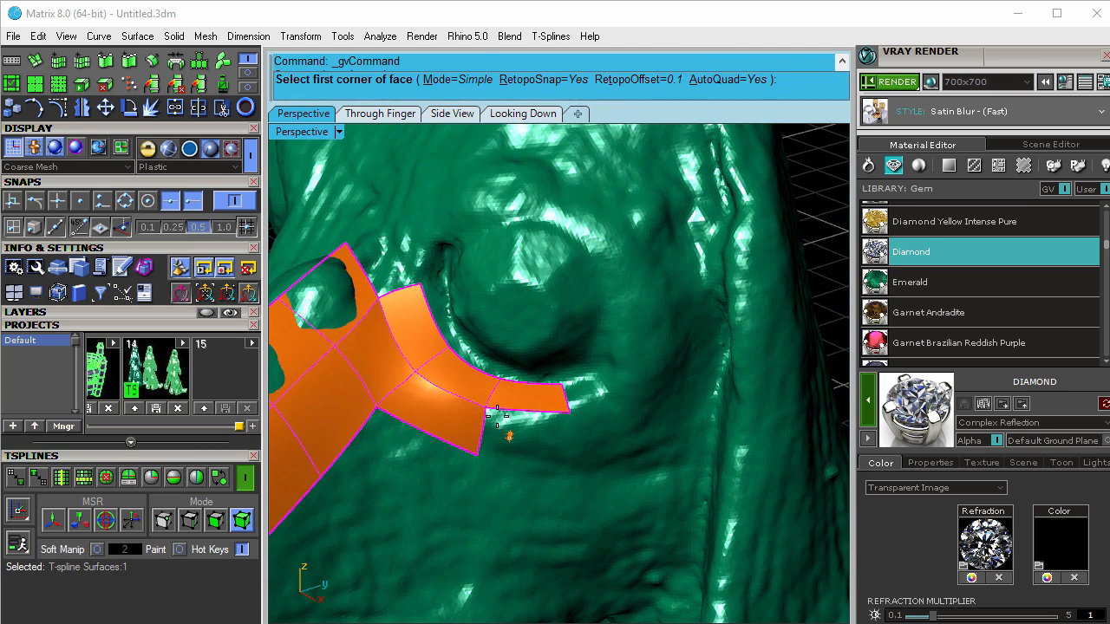
{"action": "left_click", "coordinate": [489, 409]}
{"action": "left_click", "coordinate": [570, 415]}
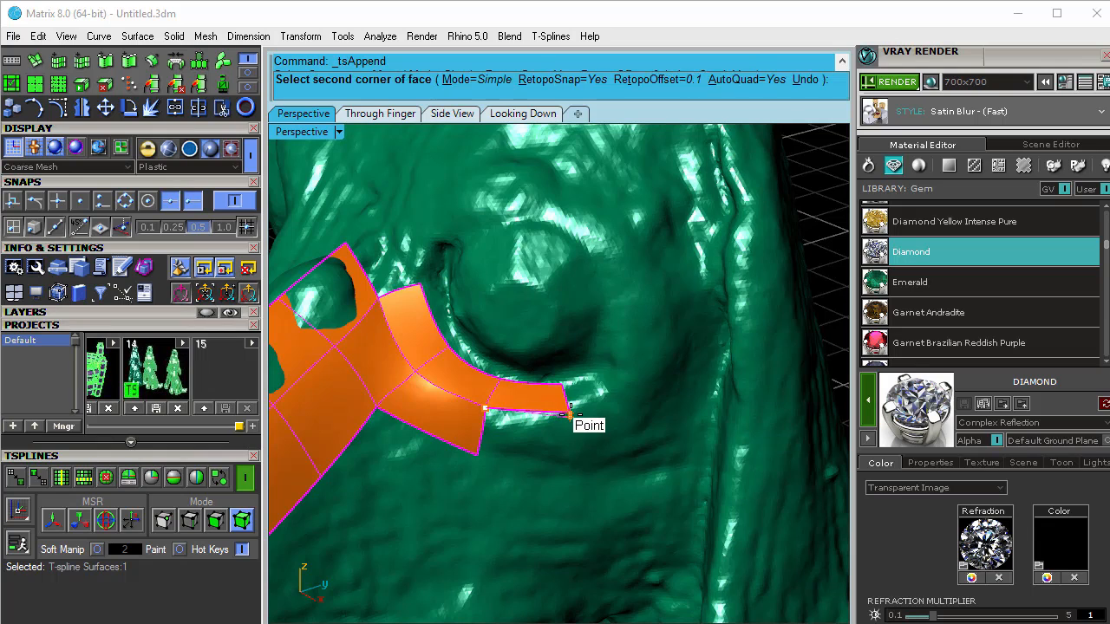
{"action": "left_click", "coordinate": [568, 458]}
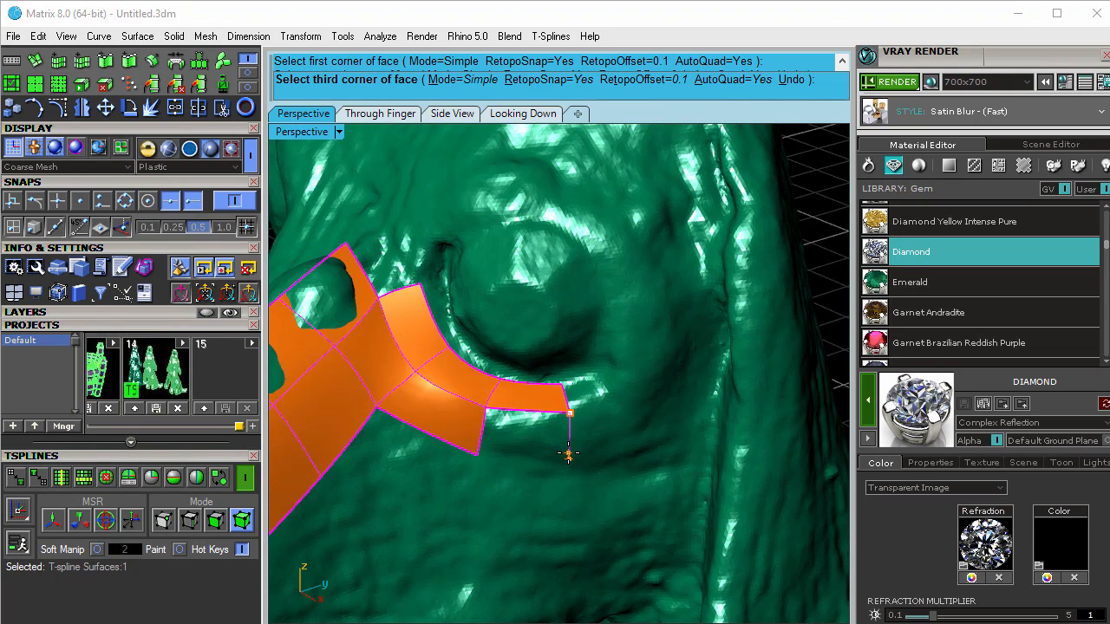
{"action": "left_click", "coordinate": [487, 449]}
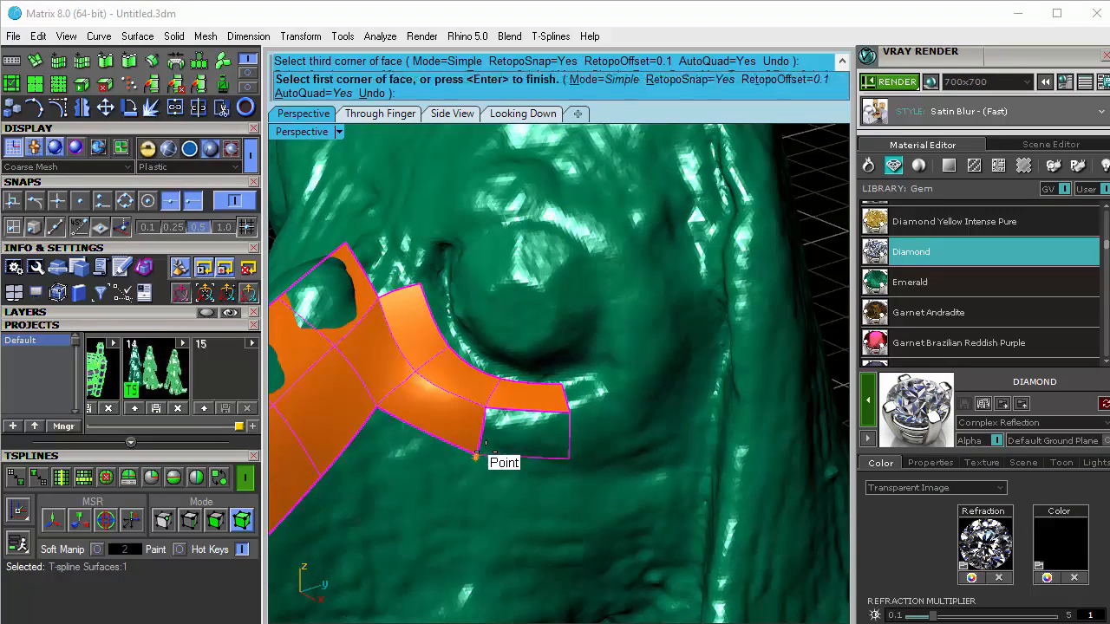
{"action": "key", "text": "Return"}
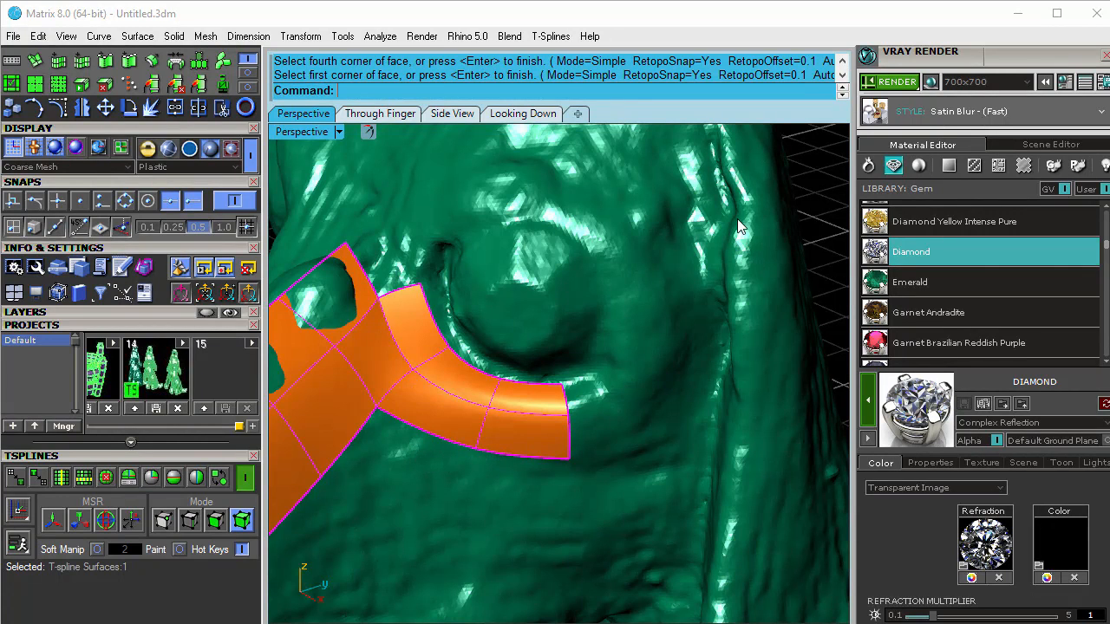
Step: Append a thin four-sided face on the eye side of the outermost under-eye face, starting an inner ring around the eye
{"action": "right_click", "coordinate": [559, 376]}
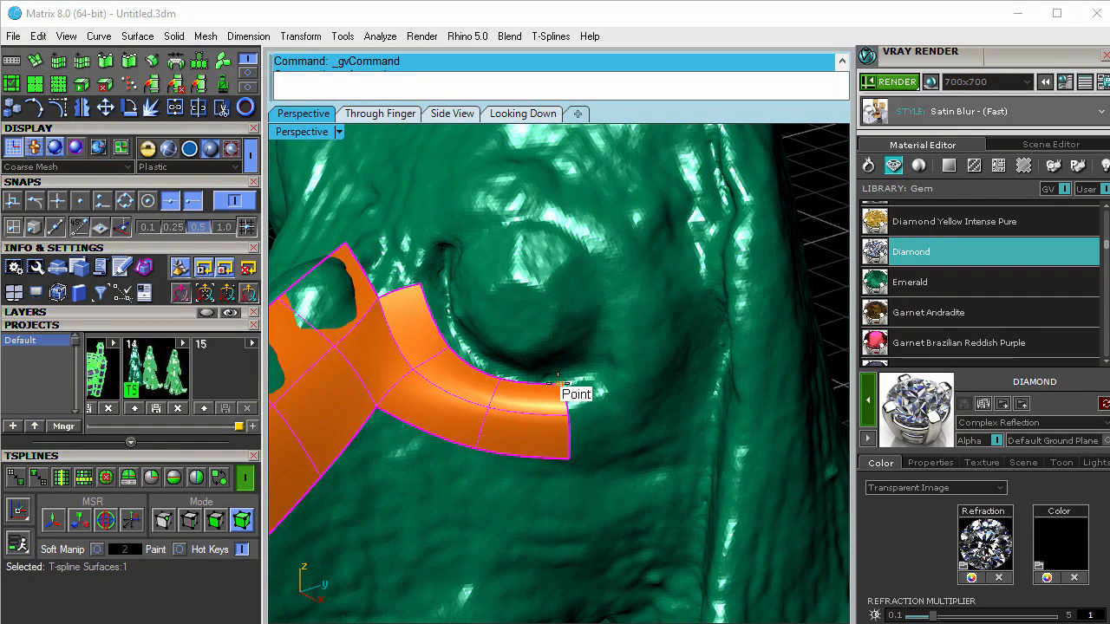
{"action": "left_click", "coordinate": [556, 372]}
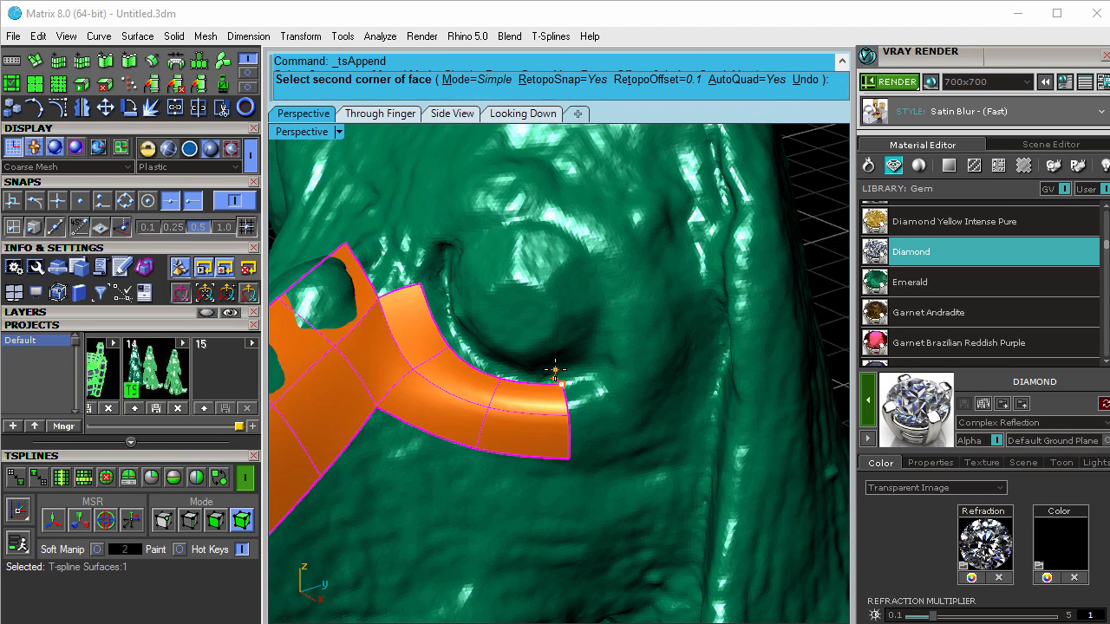
{"action": "left_click", "coordinate": [507, 366]}
{"action": "scroll", "coordinate": [508, 365], "scroll_direction": "up", "scroll_amount": 2}
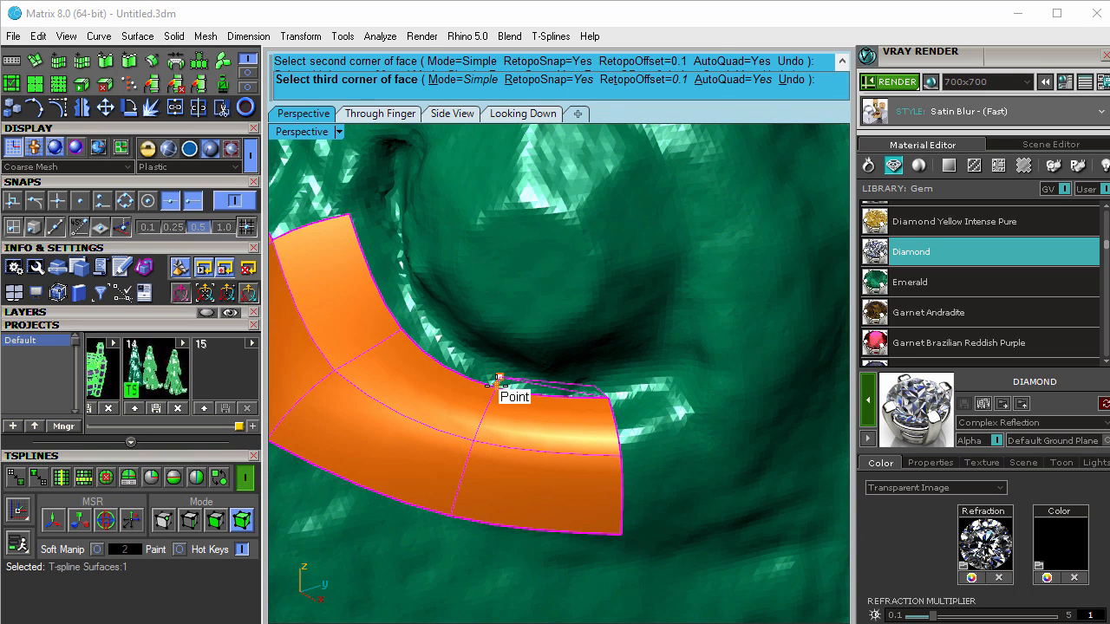
{"action": "left_click", "coordinate": [499, 377]}
{"action": "key", "text": "Return"}
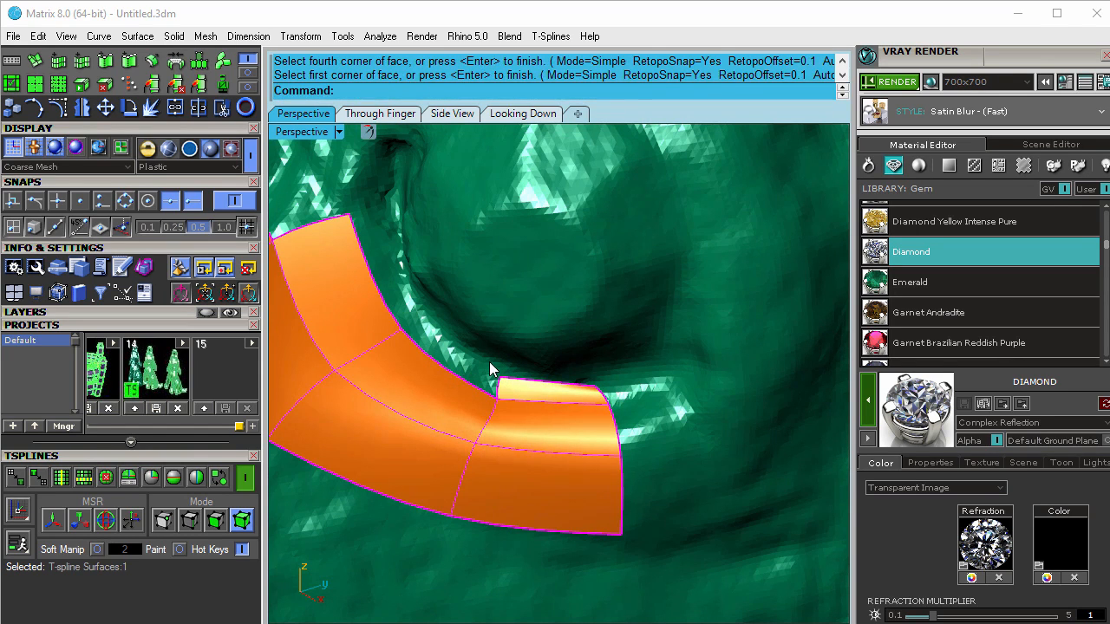
Step: Append the next thin four-sided face of the inner eye ring, continuing along the lower rim toward the inner corner of the eye
{"action": "key", "text": "Return"}
{"action": "left_click", "coordinate": [498, 378]}
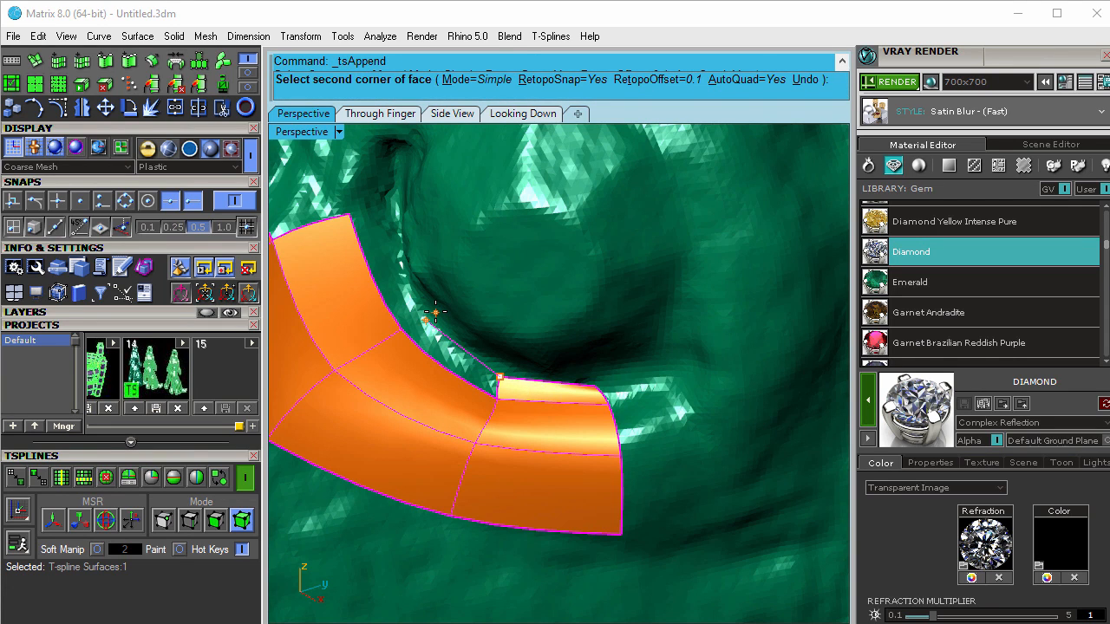
{"action": "left_click", "coordinate": [404, 329]}
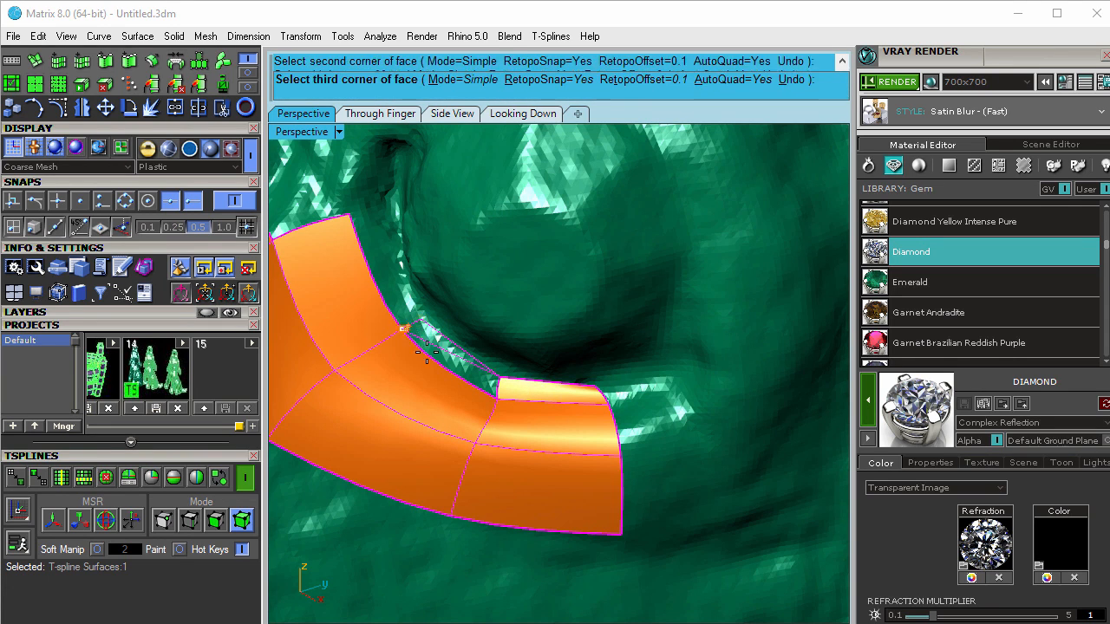
{"action": "left_click", "coordinate": [494, 391]}
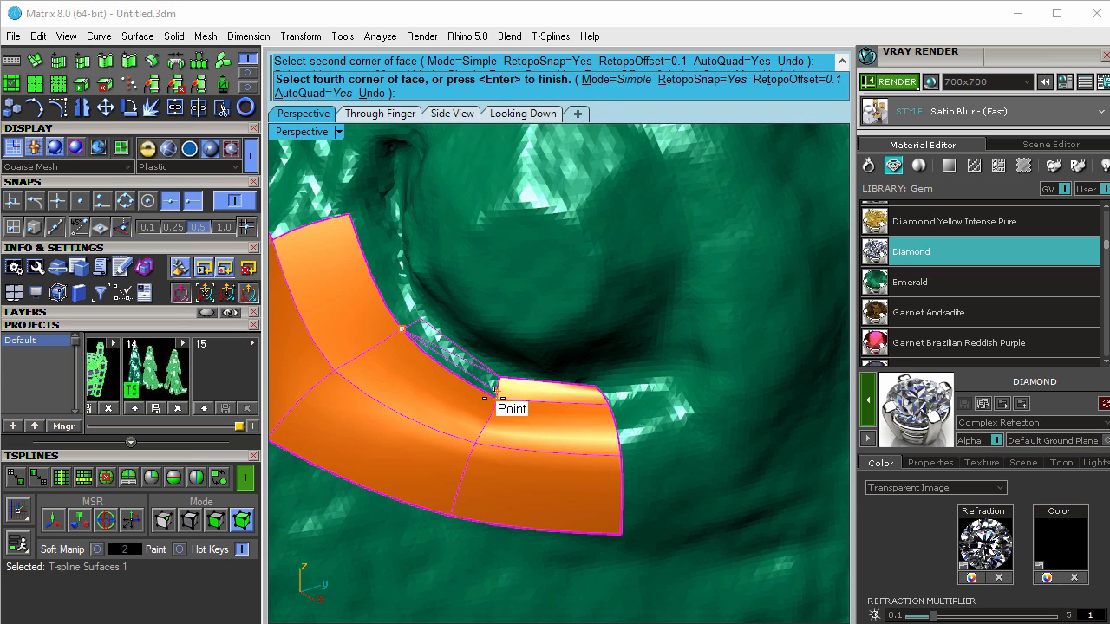
{"action": "left_click", "coordinate": [495, 387]}
{"action": "key", "text": "Return"}
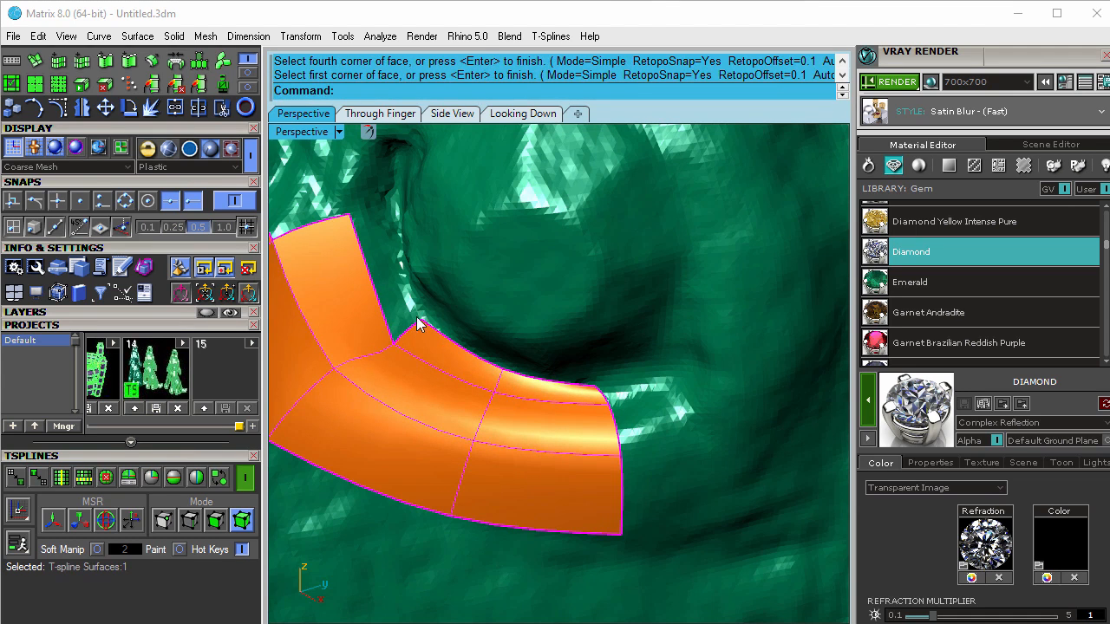
Step: Append a thin four-sided face from the end of the inner eye ring up to the inner corner of the eye
{"action": "key", "text": "Return"}
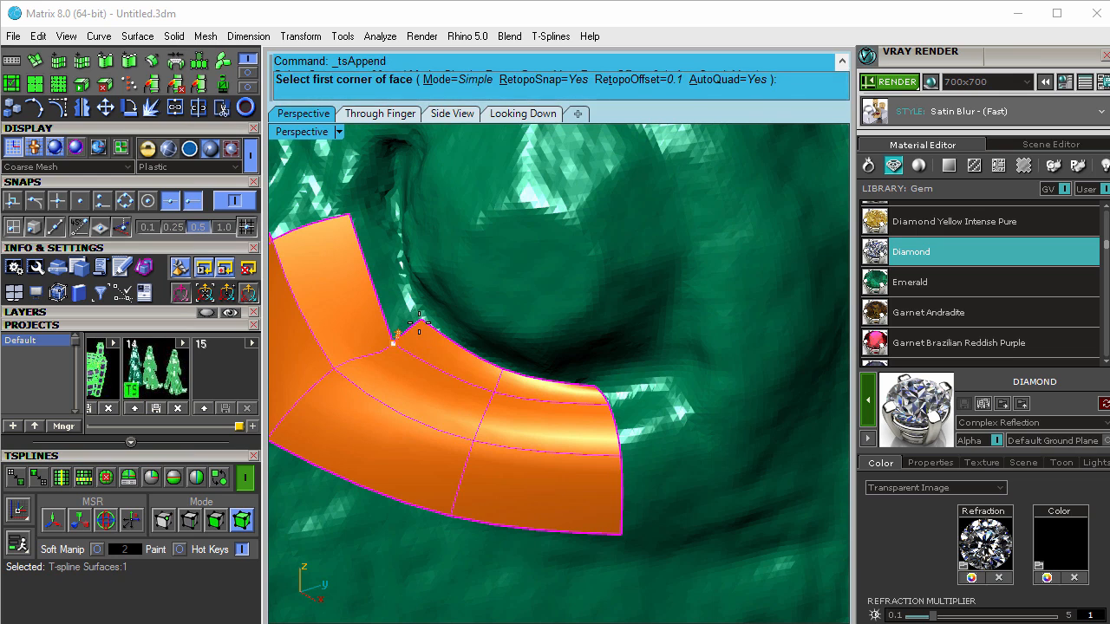
{"action": "left_click", "coordinate": [420, 321]}
{"action": "left_click", "coordinate": [384, 208]}
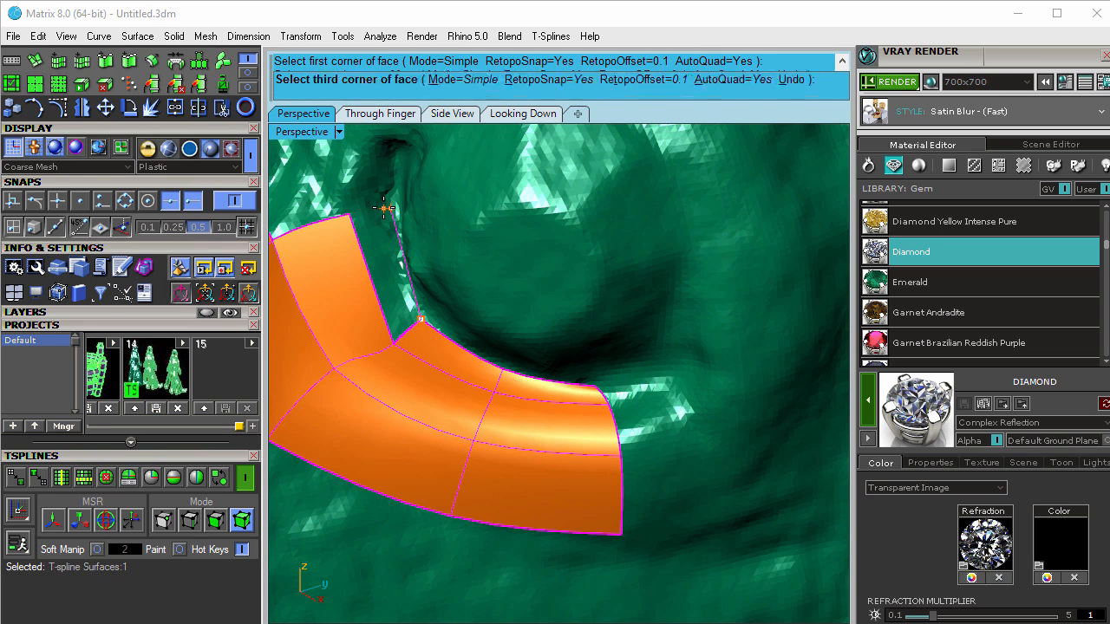
{"action": "left_click", "coordinate": [351, 213]}
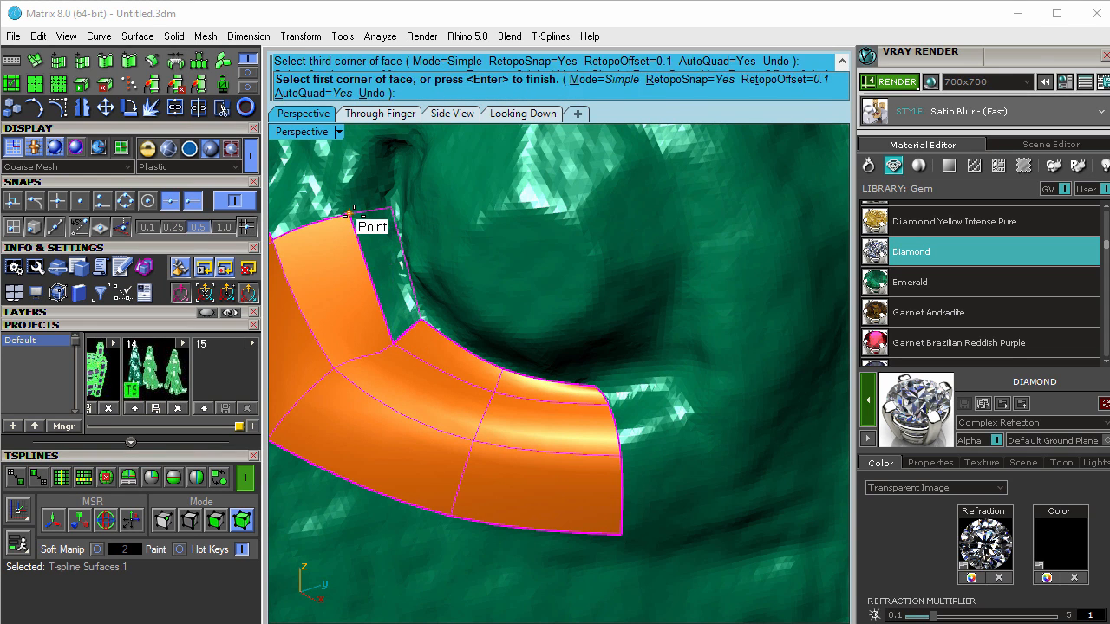
{"action": "key", "text": "Return"}
Step: Append a four-sided face on the cheek in the angle between the snout's side row and the under-eye faces
{"action": "scroll", "coordinate": [438, 295], "scroll_direction": "down", "scroll_amount": 8}
{"action": "right_click_drag", "start_coordinate": [471, 352], "coordinate": [496, 365]}
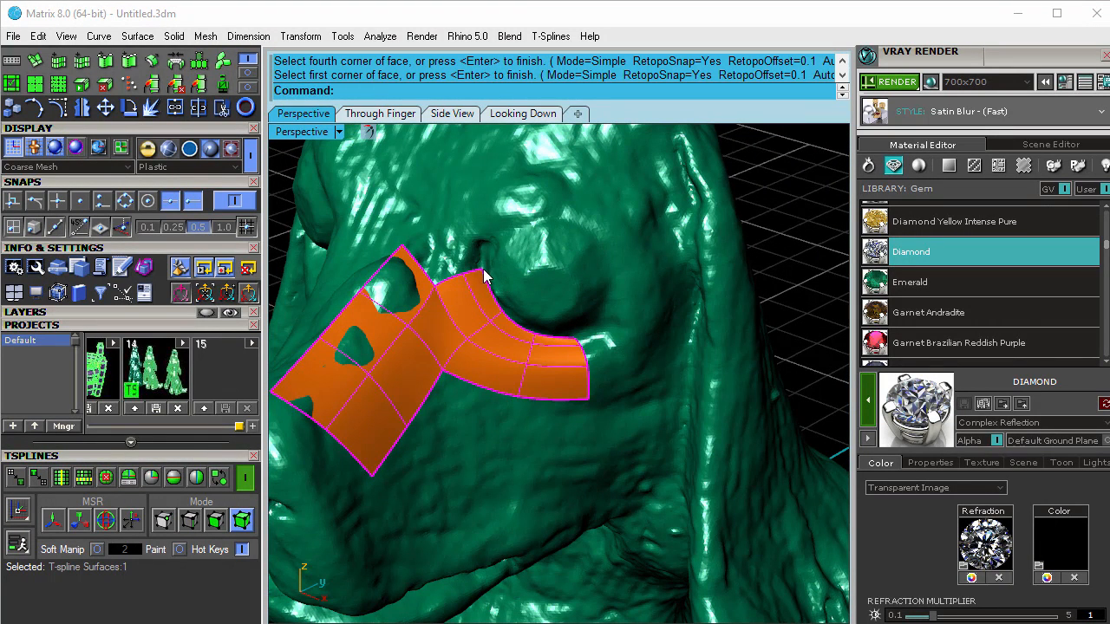
{"action": "scroll", "coordinate": [550, 338], "scroll_direction": "down", "scroll_amount": 6}
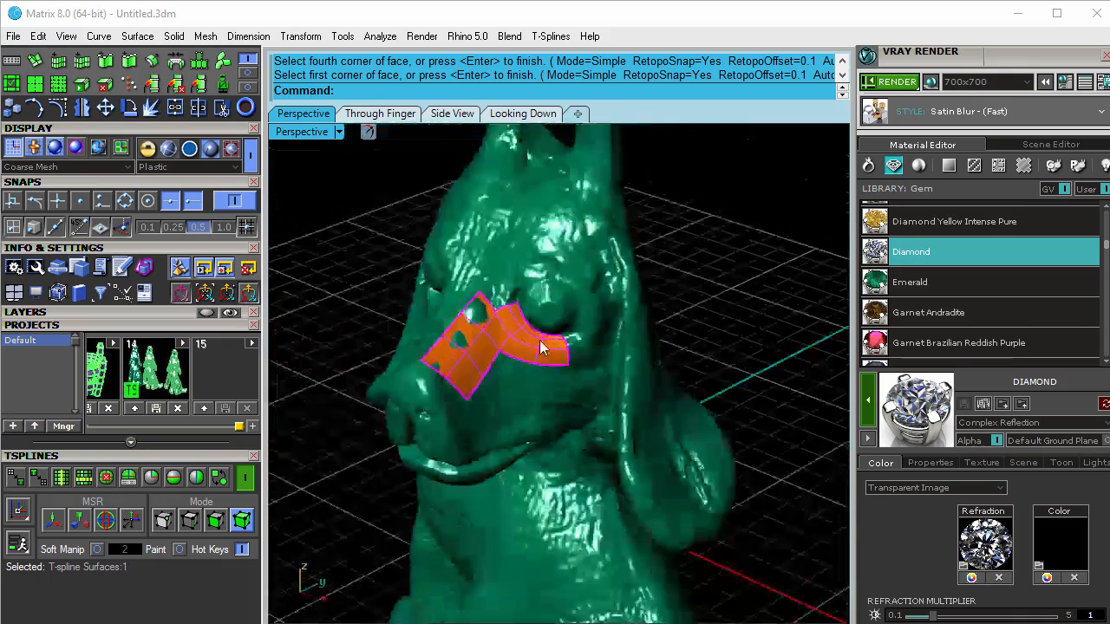
{"action": "right_click_drag", "start_coordinate": [543, 347], "coordinate": [506, 366]}
{"action": "scroll", "coordinate": [497, 352], "scroll_direction": "up", "scroll_amount": 6}
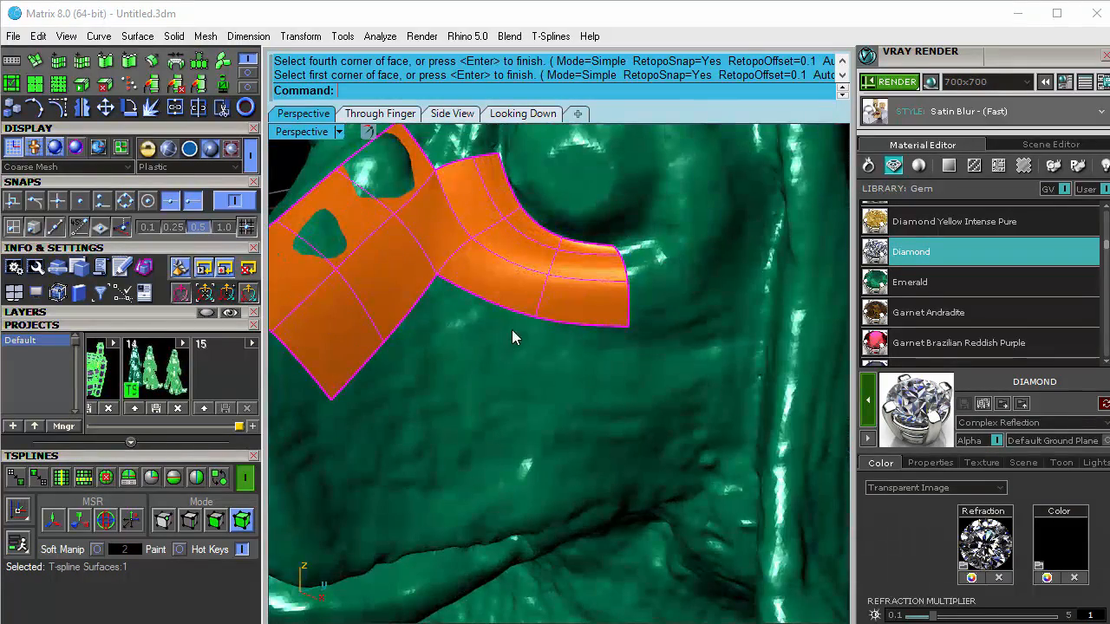
{"action": "left_click", "coordinate": [536, 317]}
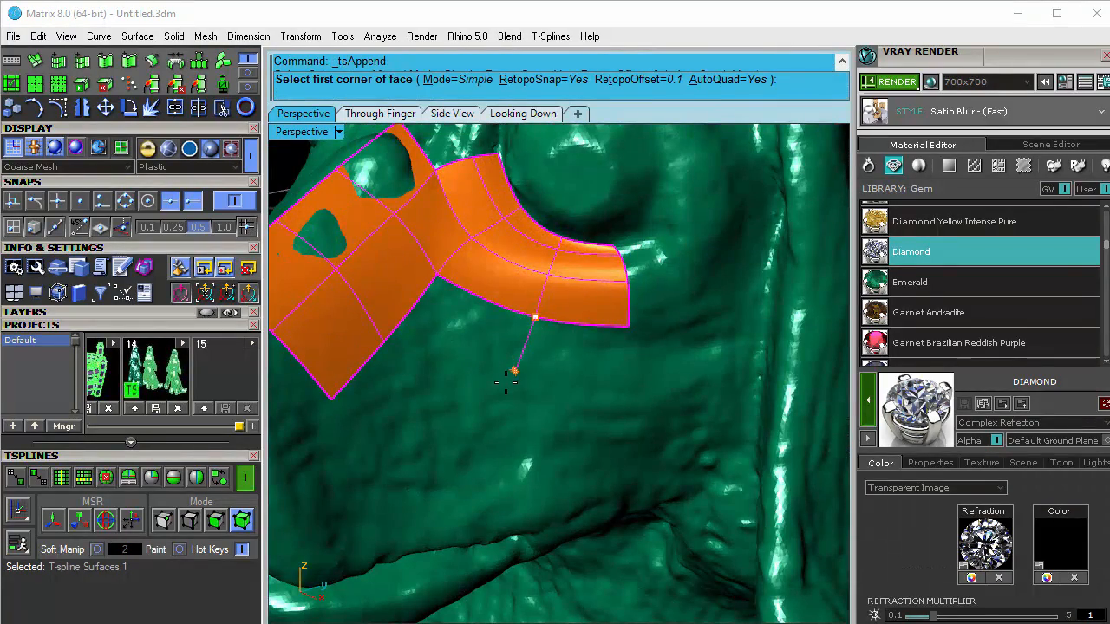
{"action": "left_click", "coordinate": [383, 342]}
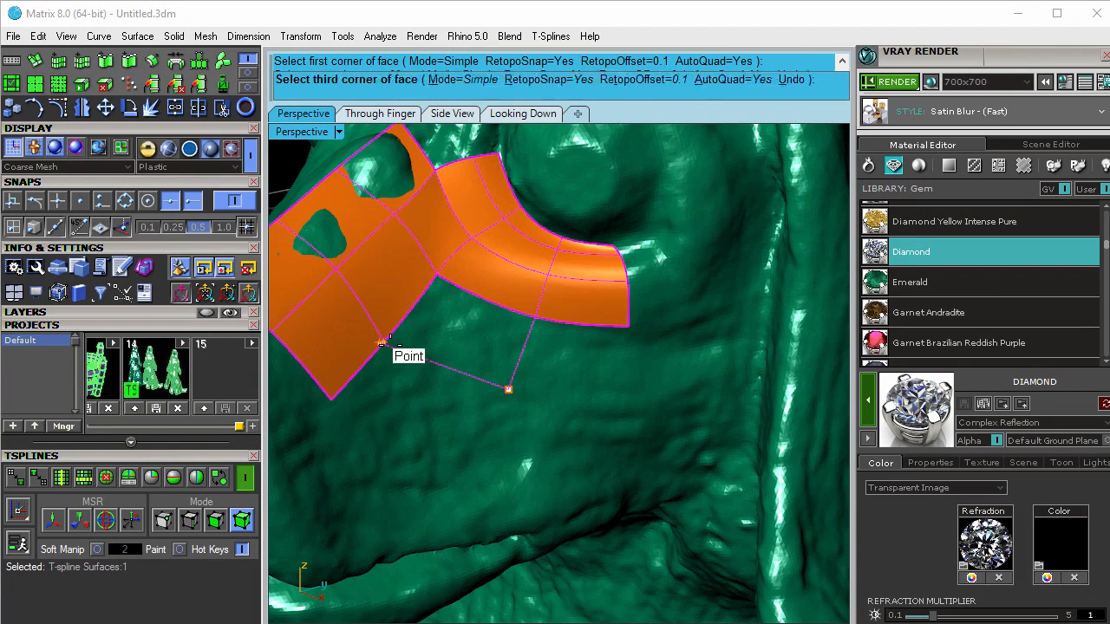
{"action": "left_click", "coordinate": [434, 280]}
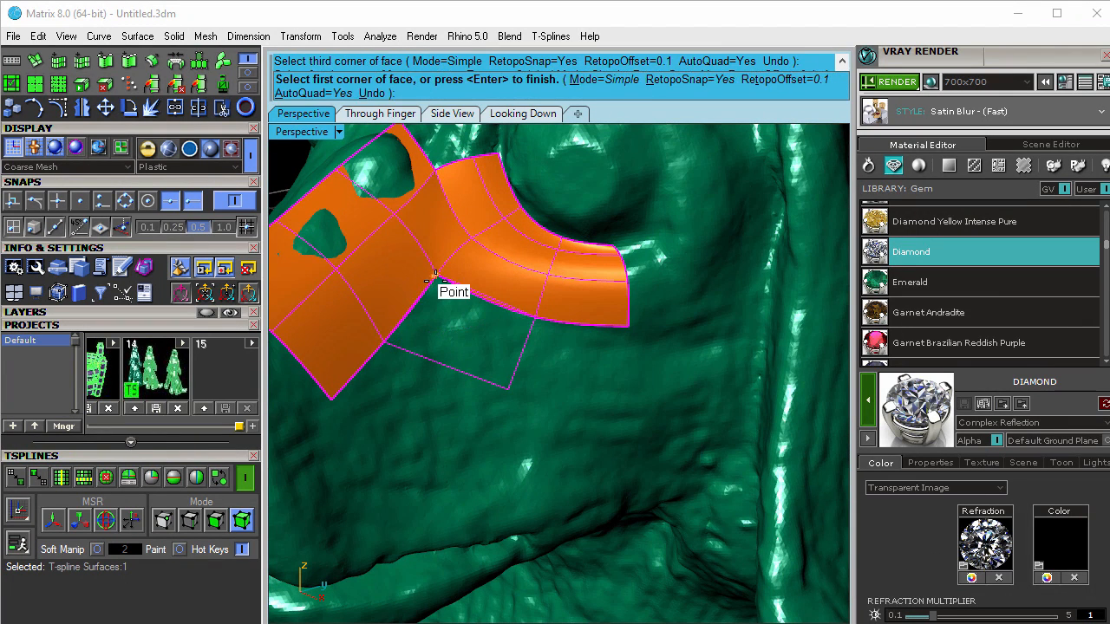
{"action": "key", "text": "Return"}
{"action": "key", "text": "Return"}
{"action": "scroll", "coordinate": [464, 307], "scroll_direction": "down", "scroll_amount": 5}
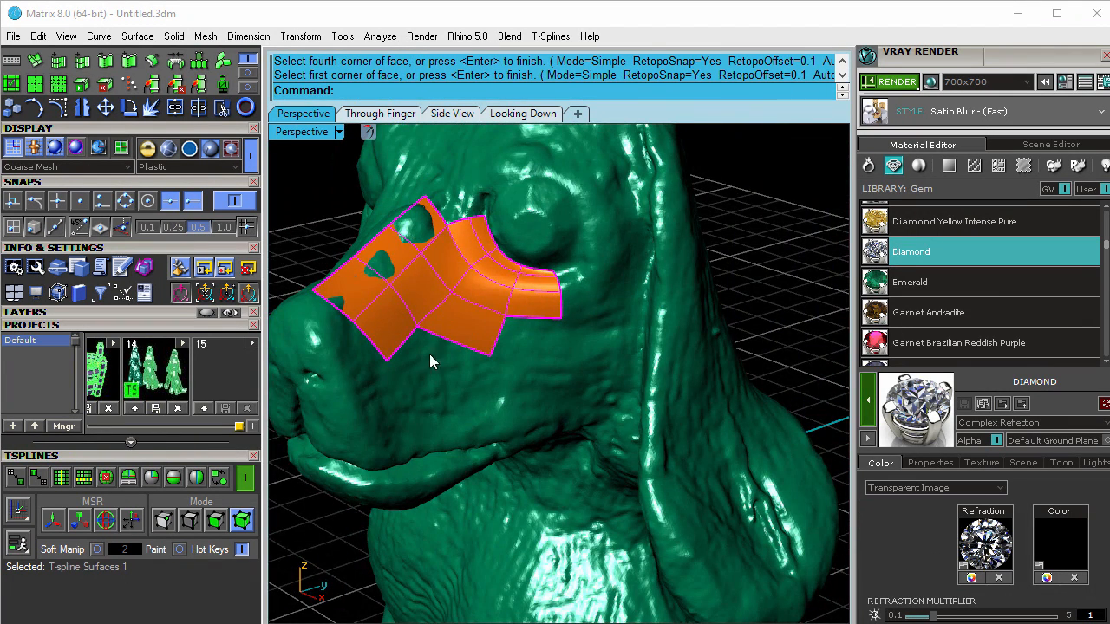
{"action": "right_click_drag", "start_coordinate": [386, 360], "coordinate": [322, 363]}
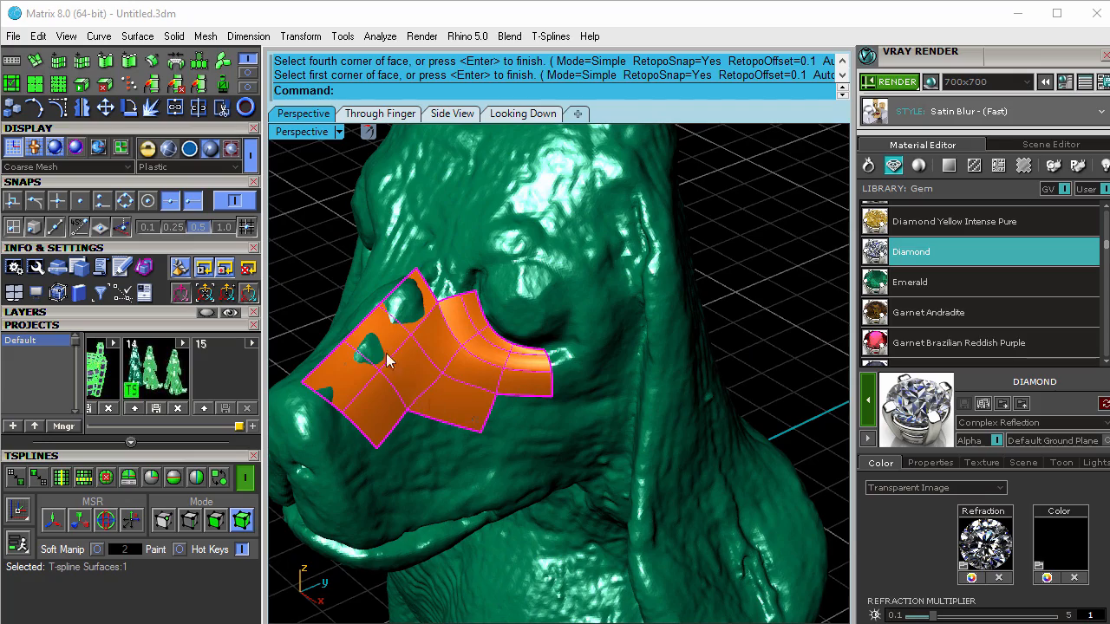
{"action": "right_click_drag", "start_coordinate": [507, 388], "coordinate": [548, 338]}
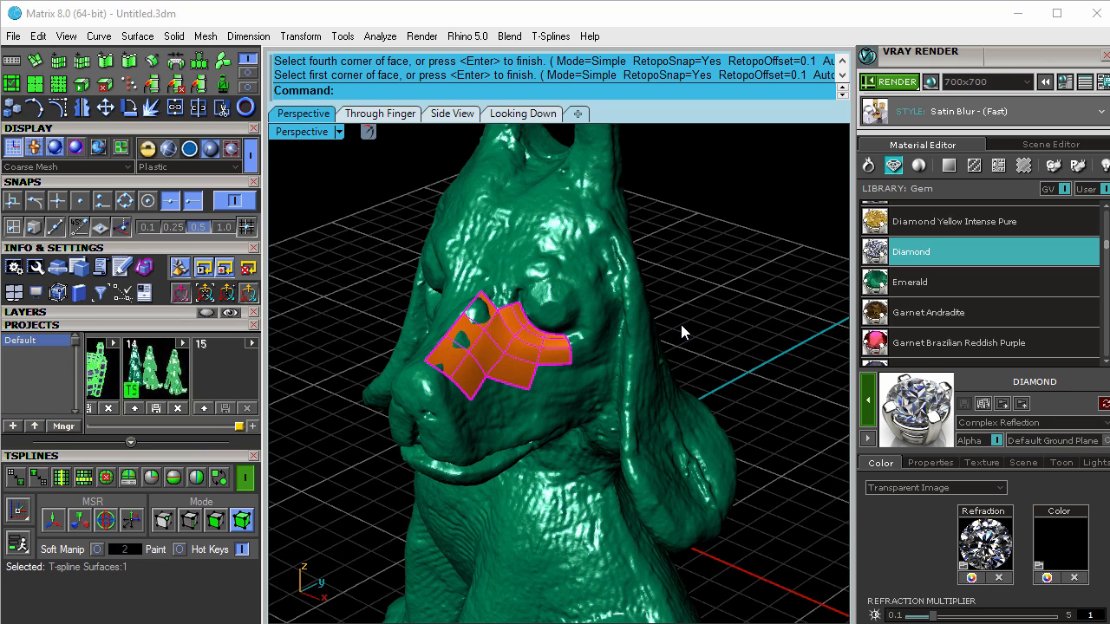
{"action": "key", "text": "Return"}
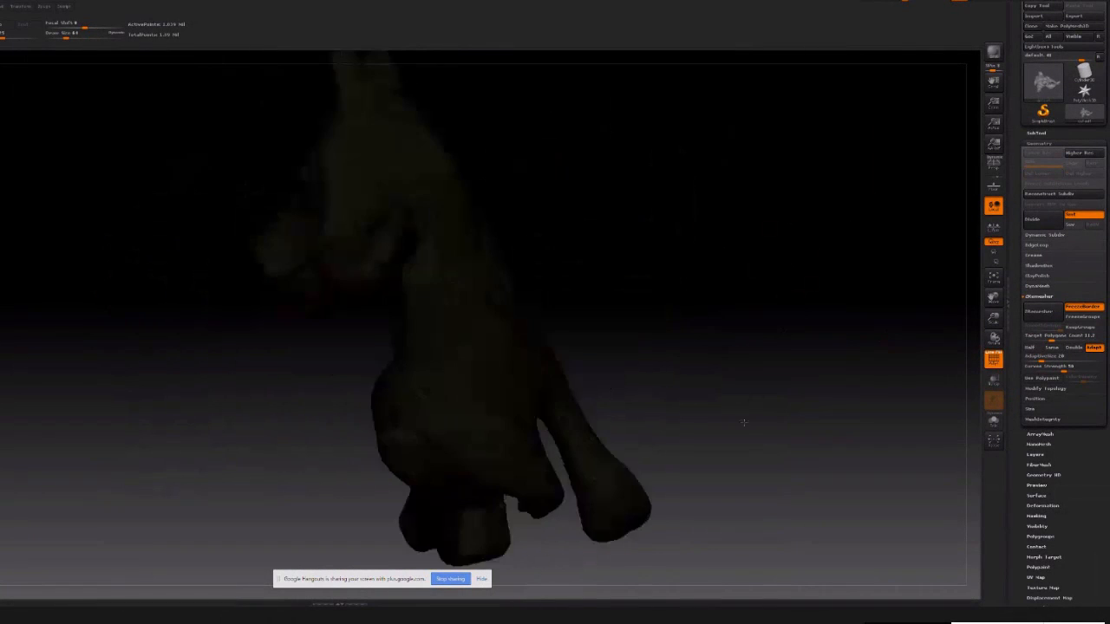
Step: Switch to ZBrush and turn off the polyframe display on the dog pendant
{"action": "left_click_drag", "start_coordinate": [743, 422], "coordinate": [691, 189]}
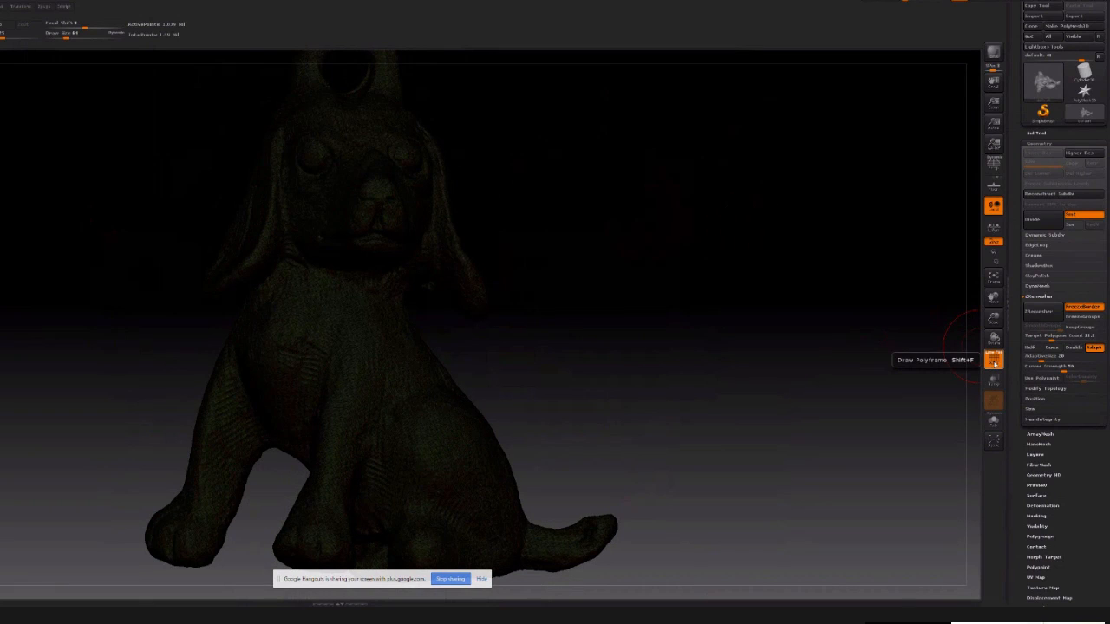
{"action": "left_click", "coordinate": [994, 362]}
{"action": "left_click", "coordinate": [994, 363]}
{"action": "left_click", "coordinate": [994, 363]}
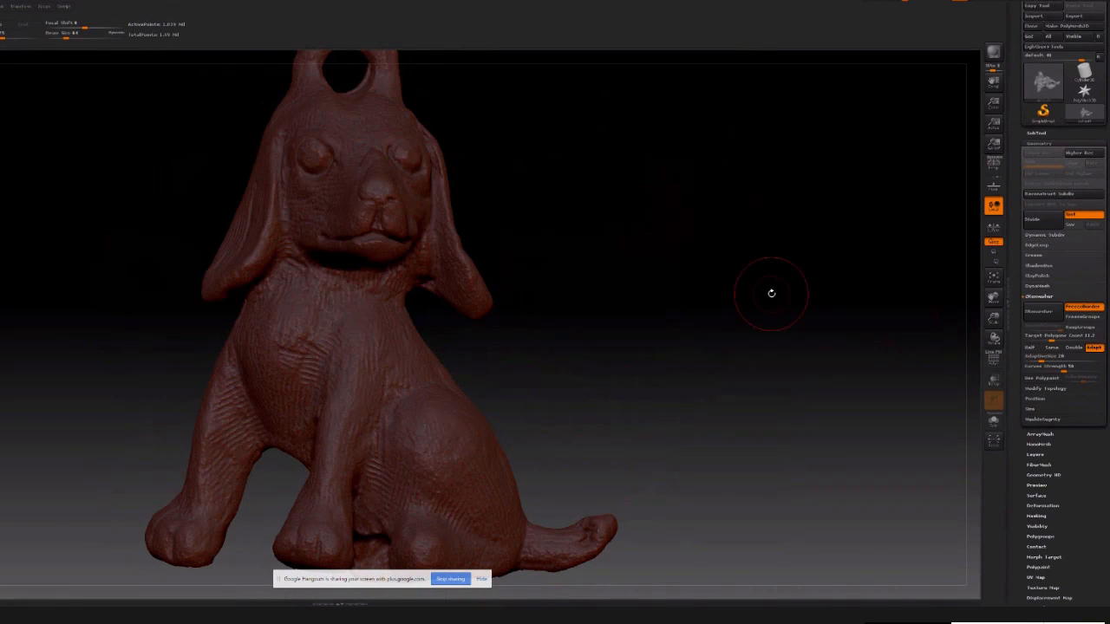
{"action": "left_click_drag", "start_coordinate": [771, 293], "coordinate": [746, 294]}
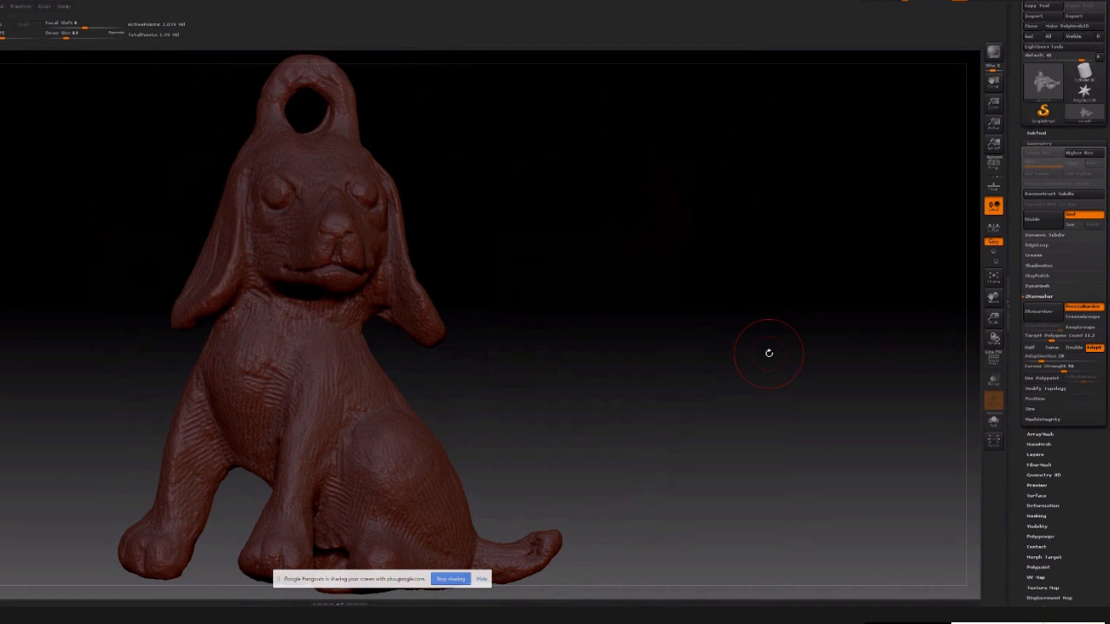
Step: Retopologize the dog pendant with ZRemesher, keeping the current target polygon count
{"action": "left_click", "coordinate": [1039, 144]}
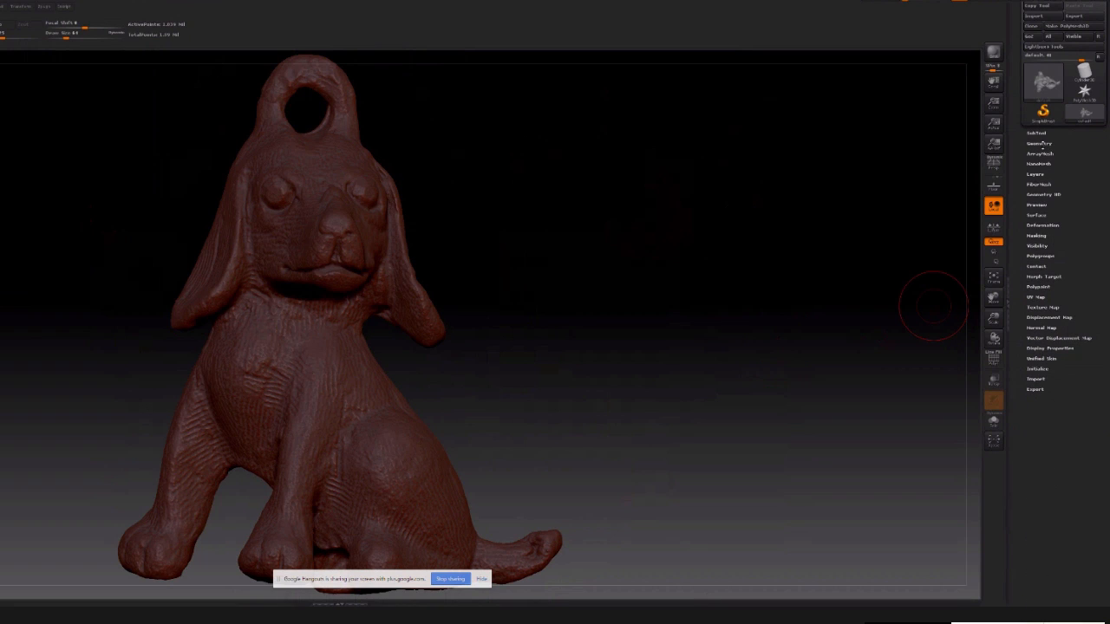
{"action": "left_click", "coordinate": [1039, 144]}
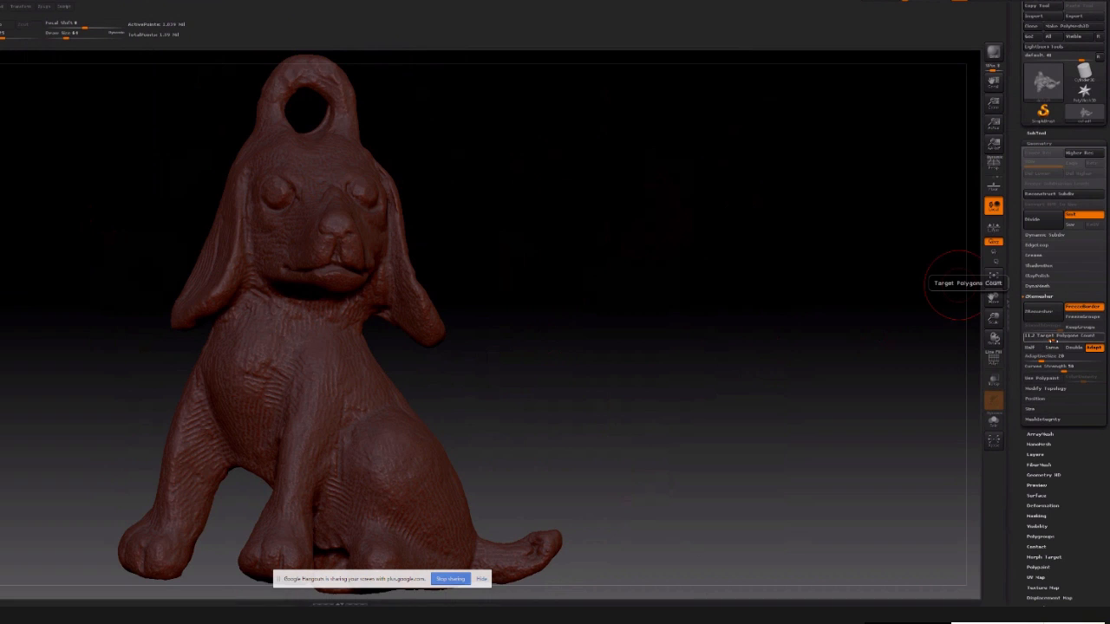
{"action": "left_click", "coordinate": [1039, 311]}
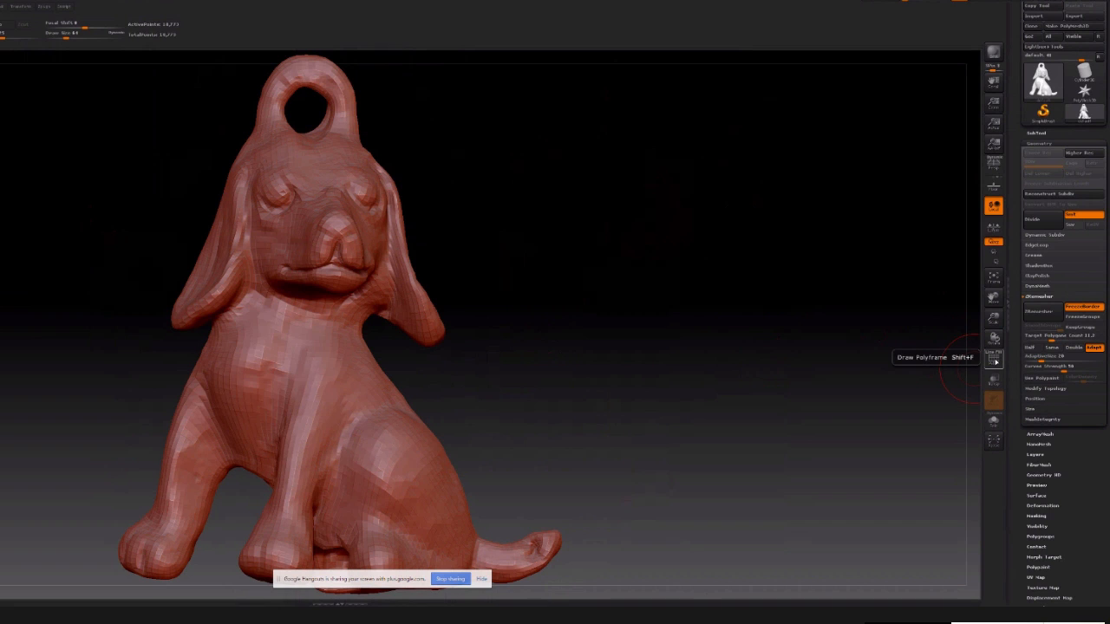
Step: Show the polyframe on the remeshed dog pendant and examine its edge flow around the head and body
{"action": "left_click", "coordinate": [994, 359]}
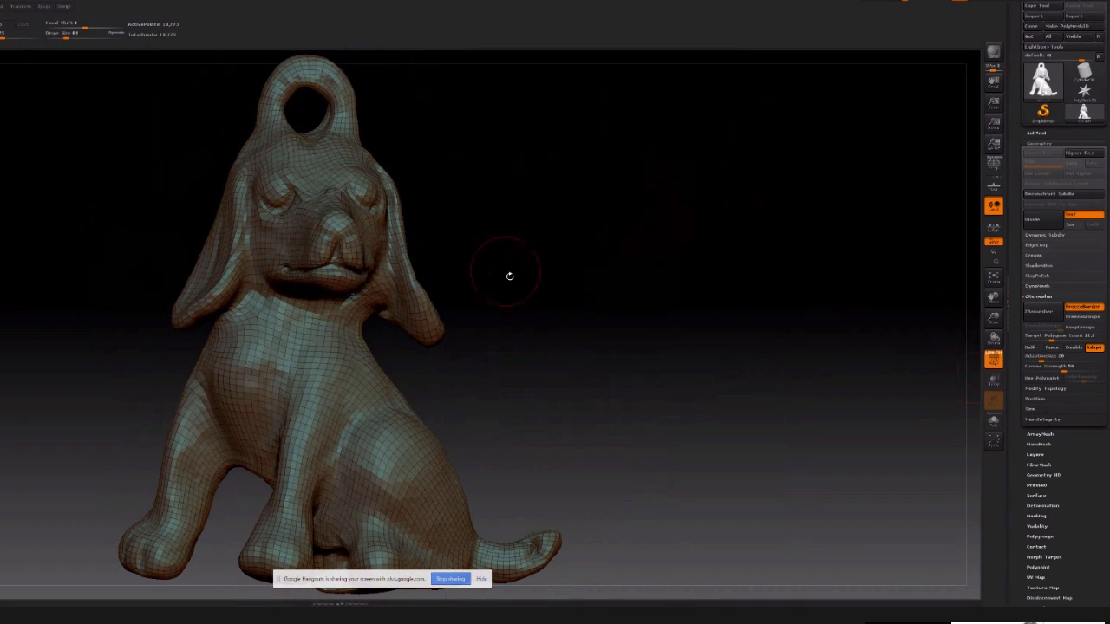
{"action": "mouse_move", "coordinate": [510, 276]}
{"action": "left_mouse_down"}
{"action": "mouse_move", "coordinate": [520, 276]}
{"action": "mouse_move", "coordinate": [518, 339]}
{"action": "mouse_move", "coordinate": [503, 355]}
{"action": "mouse_move", "coordinate": [508, 277]}
{"action": "mouse_move", "coordinate": [607, 281]}
{"action": "mouse_move", "coordinate": [501, 277]}
{"action": "mouse_move", "coordinate": [532, 265]}
{"action": "mouse_move", "coordinate": [495, 272]}
{"action": "mouse_move", "coordinate": [507, 269]}
{"action": "mouse_move", "coordinate": [501, 280]}
{"action": "left_mouse_up"}
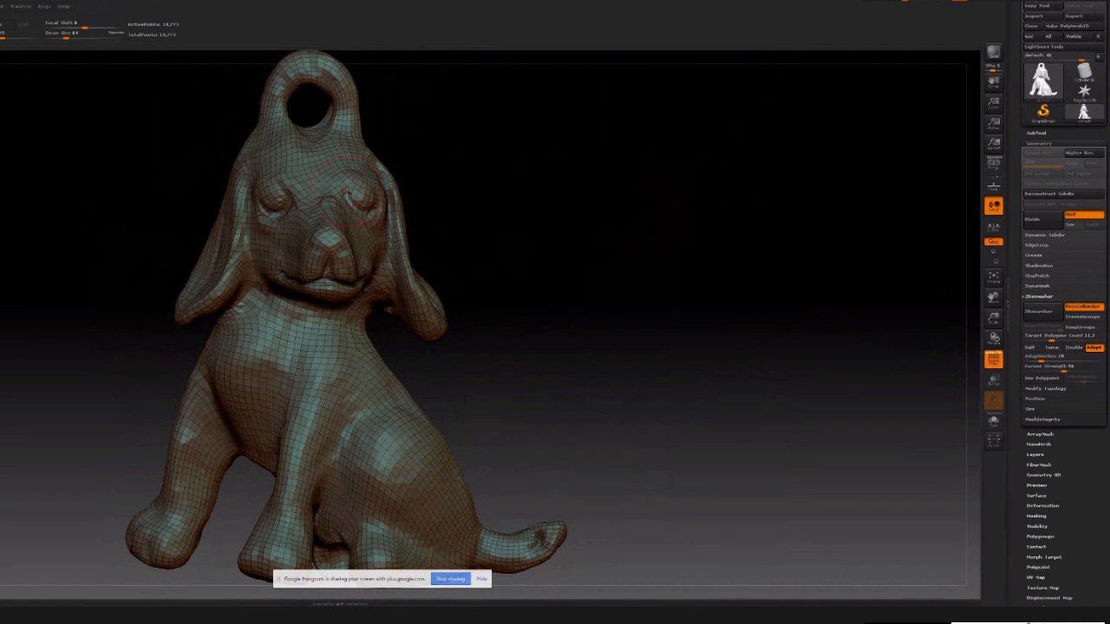
{"action": "left_click_drag", "start_coordinate": [577, 235], "coordinate": [583, 241]}
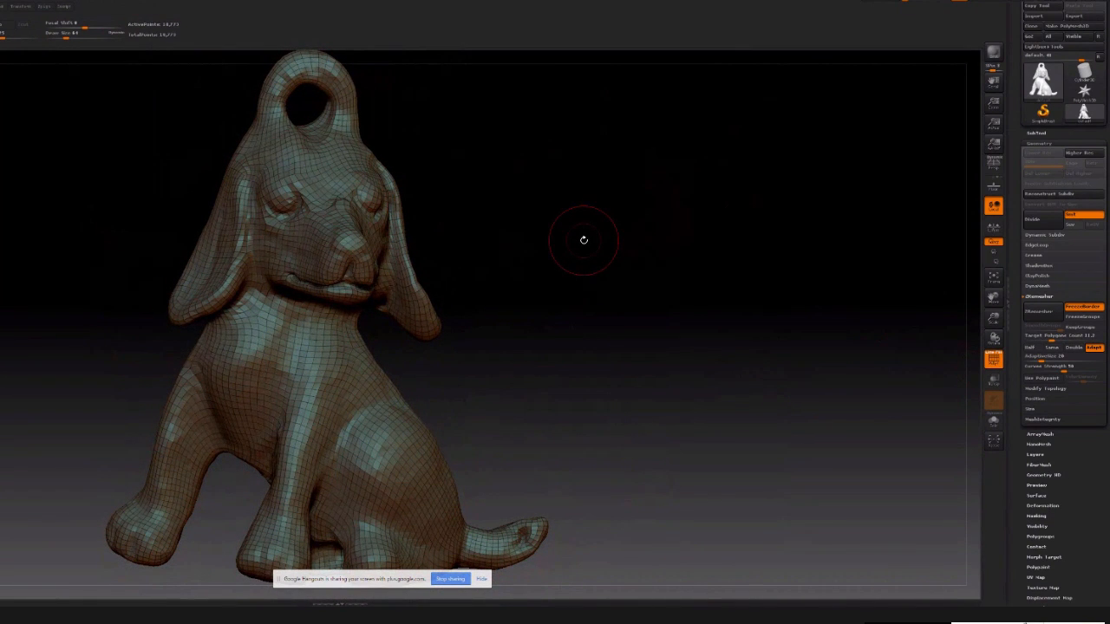
{"action": "mouse_move", "coordinate": [565, 255]}
{"action": "left_mouse_down"}
{"action": "mouse_move", "coordinate": [526, 235]}
{"action": "mouse_move", "coordinate": [556, 241]}
{"action": "left_mouse_up"}
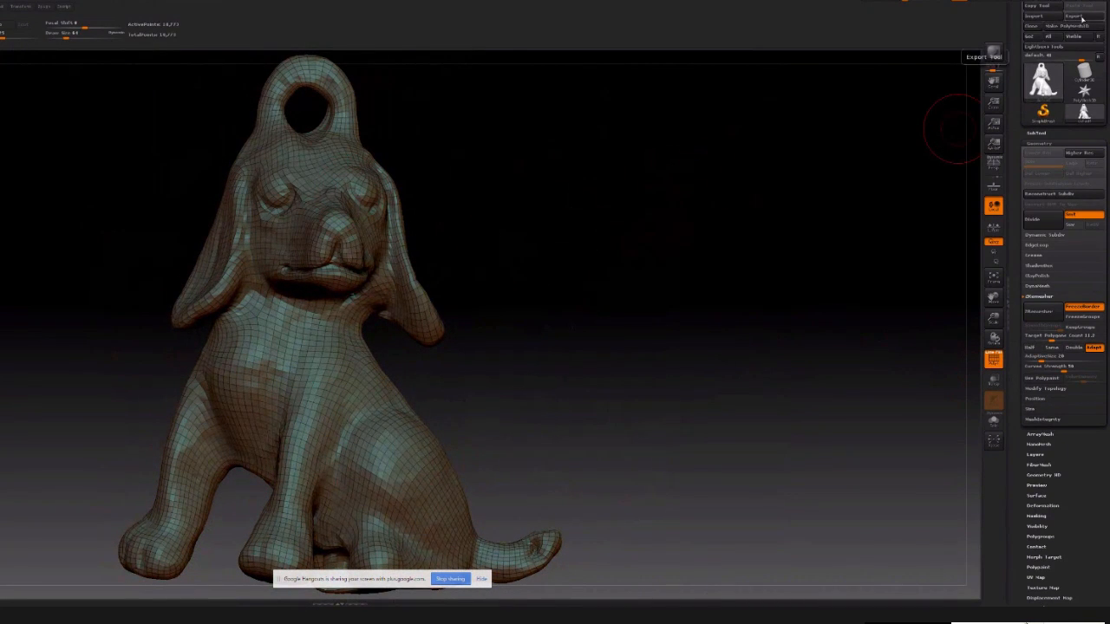
Step: Export the remeshed dog to the Desktop as puppy.OBJ, replacing the existing file
{"action": "left_click_drag", "start_coordinate": [1018, 17], "coordinate": [1018, 57]}
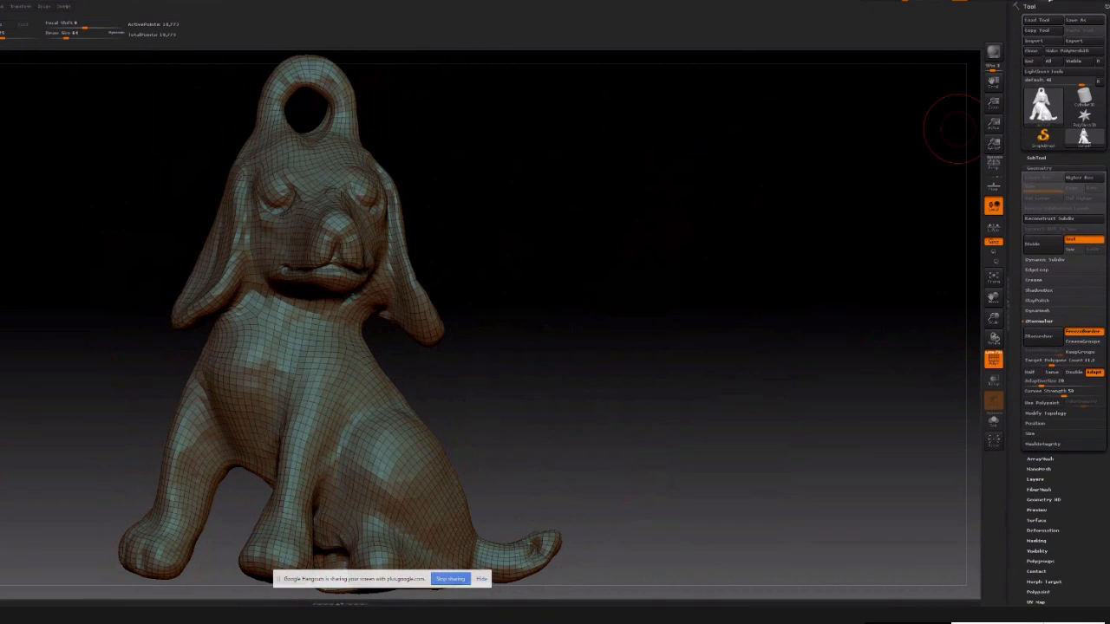
{"action": "left_click", "coordinate": [1074, 41]}
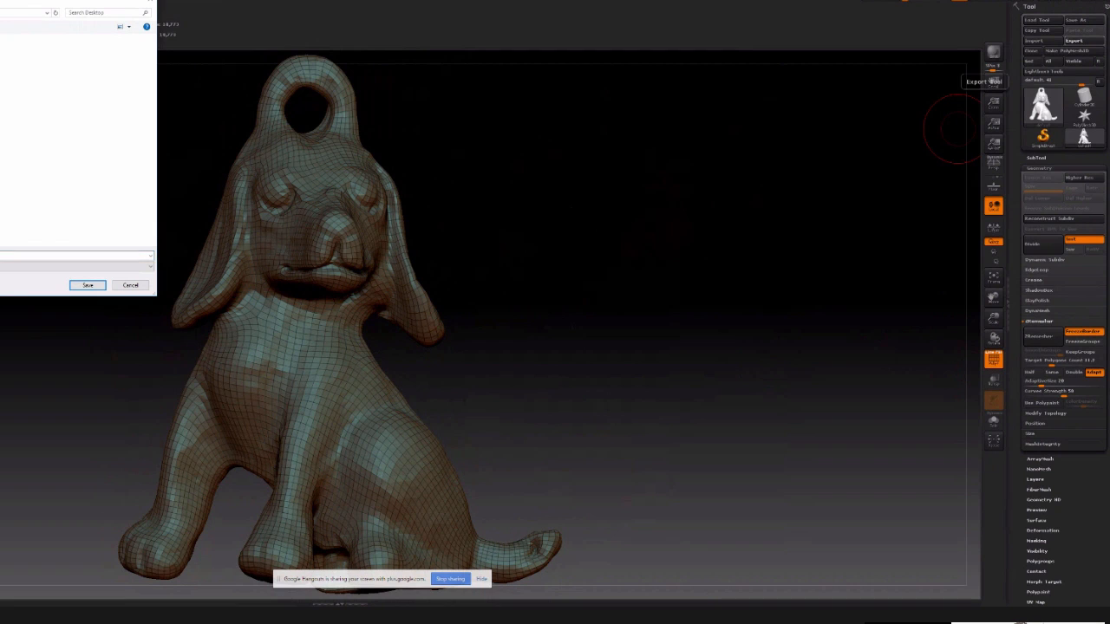
{"action": "left_click", "coordinate": [87, 285]}
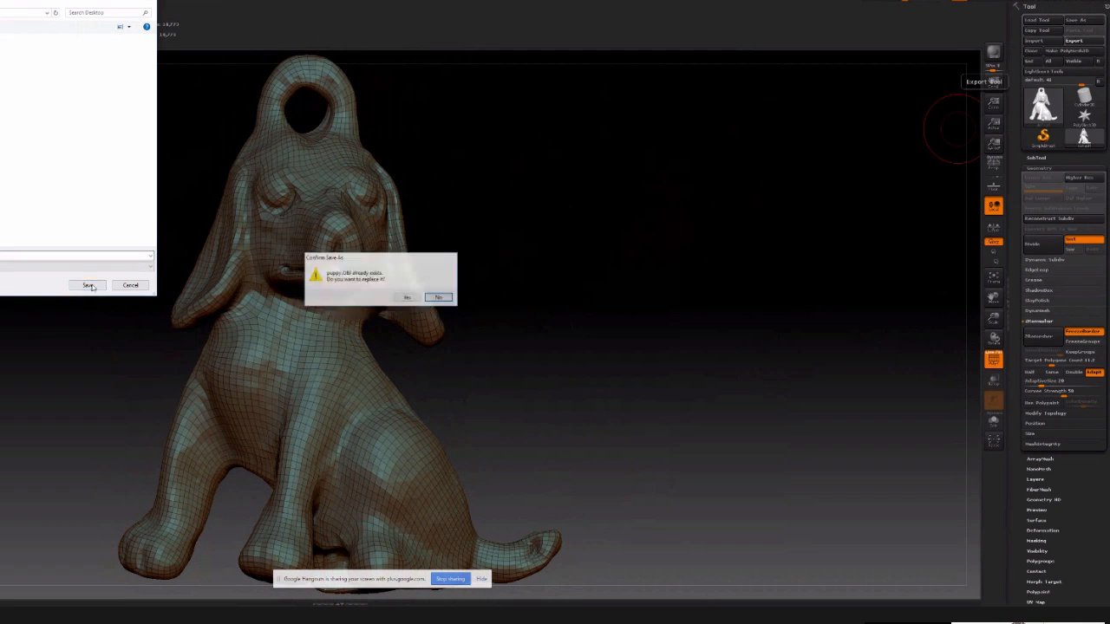
{"action": "left_click", "coordinate": [406, 298]}
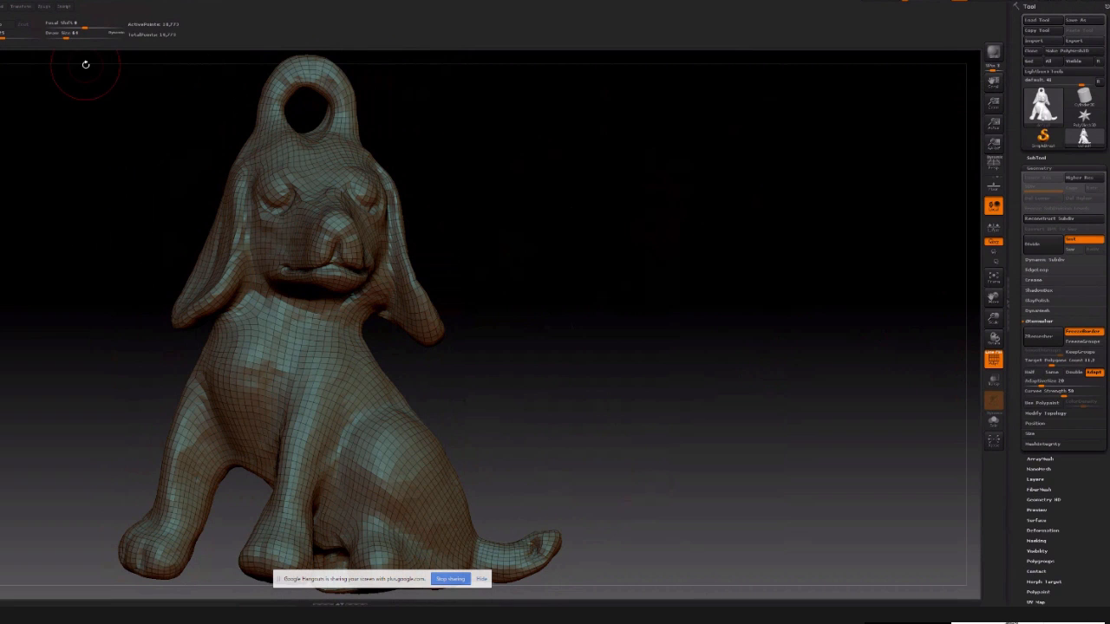
Step: Switch to Matrix and import puppy.OBJ from the Desktop as an OBJ file, keeping the default import options
{"action": "left_click", "coordinate": [45, 7]}
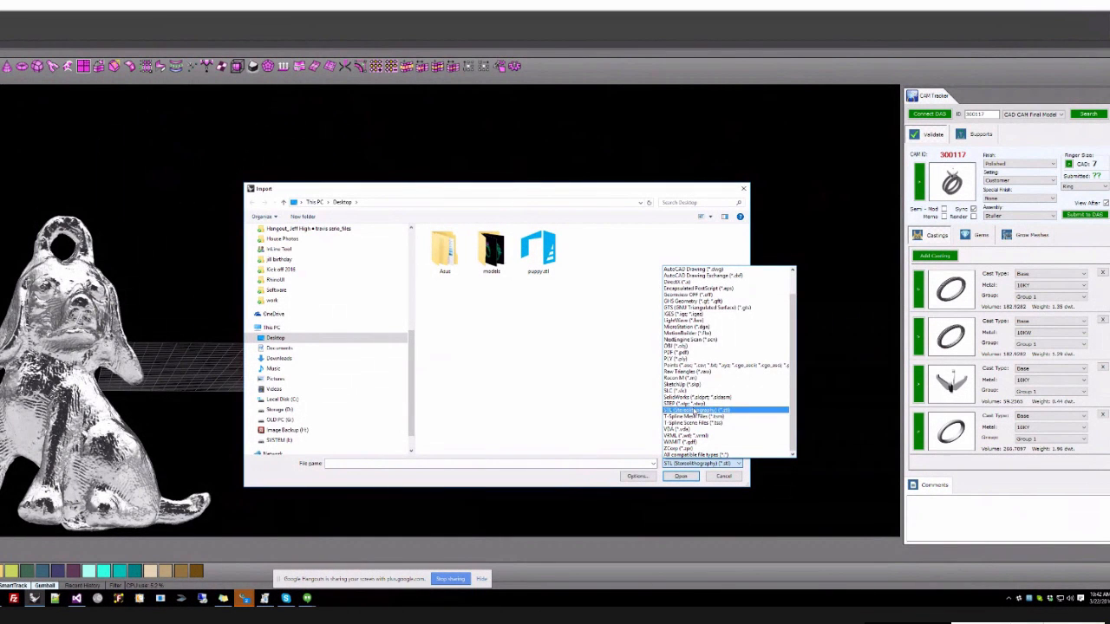
{"action": "left_click", "coordinate": [692, 351]}
{"action": "left_click", "coordinate": [556, 272]}
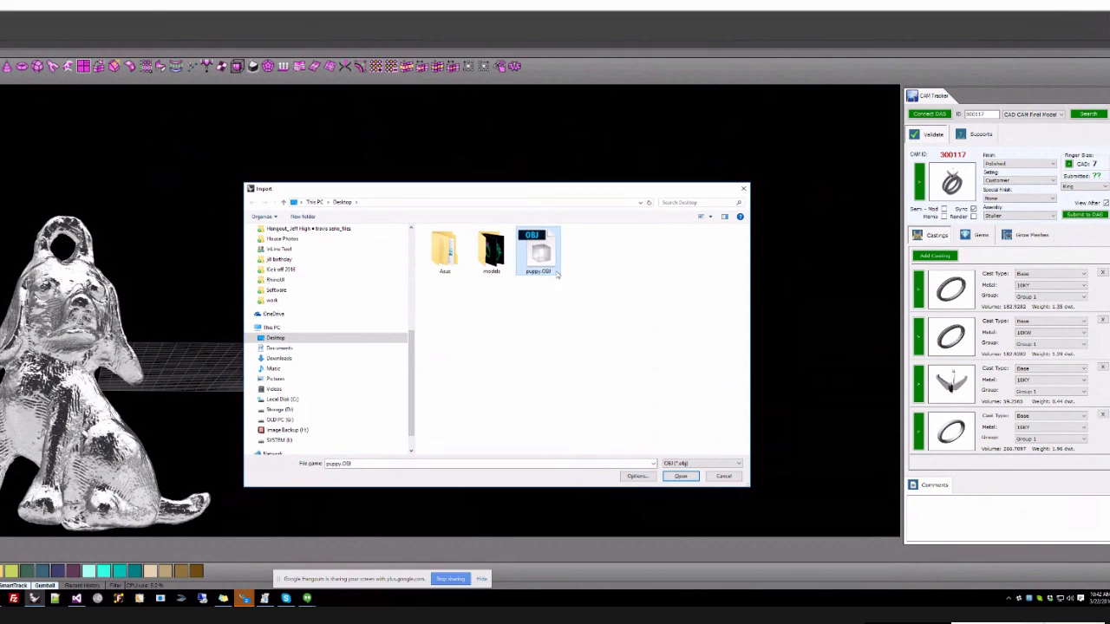
{"action": "left_click", "coordinate": [682, 479]}
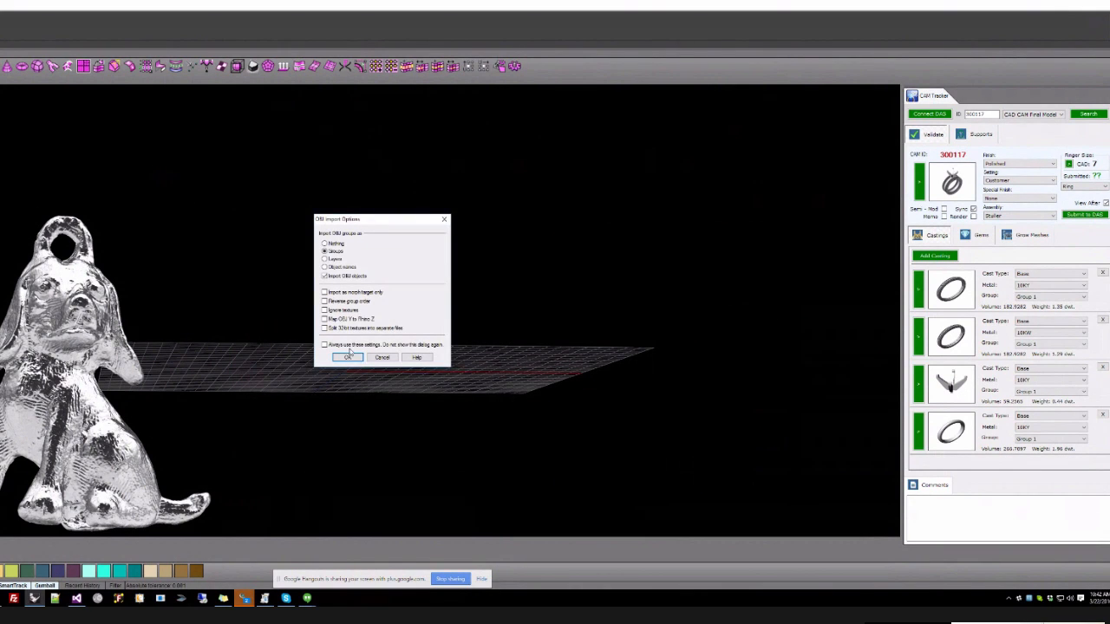
{"action": "left_click", "coordinate": [349, 356]}
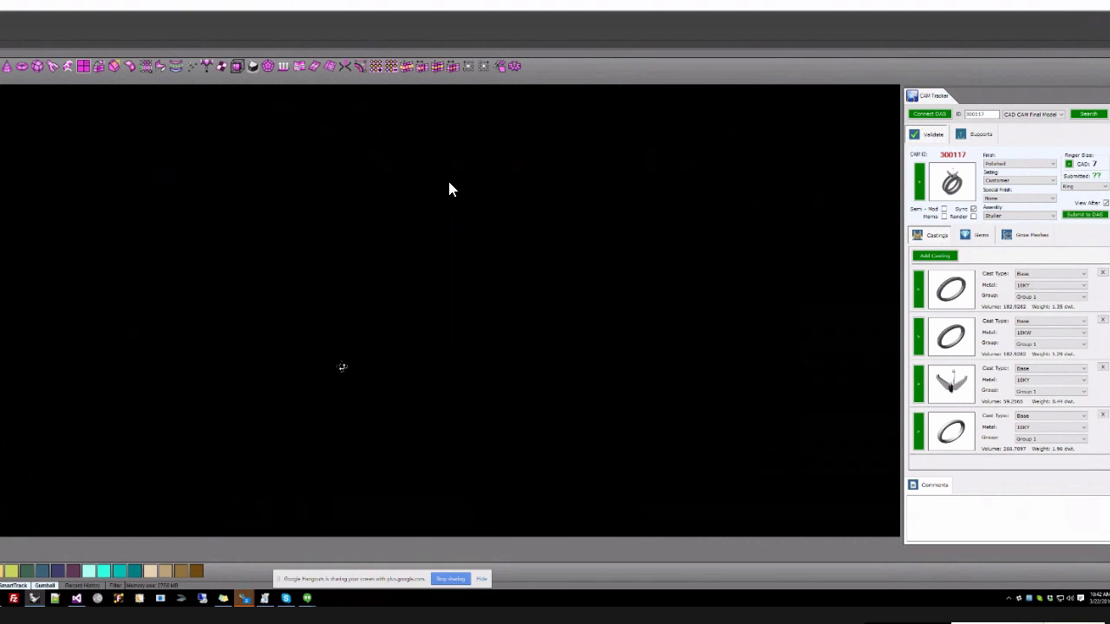
{"action": "scroll", "coordinate": [339, 383], "scroll_direction": "down", "scroll_amount": 3}
{"action": "right_click_drag", "start_coordinate": [339, 382], "coordinate": [381, 375]}
{"action": "scroll", "coordinate": [344, 382], "scroll_direction": "down", "scroll_amount": 5}
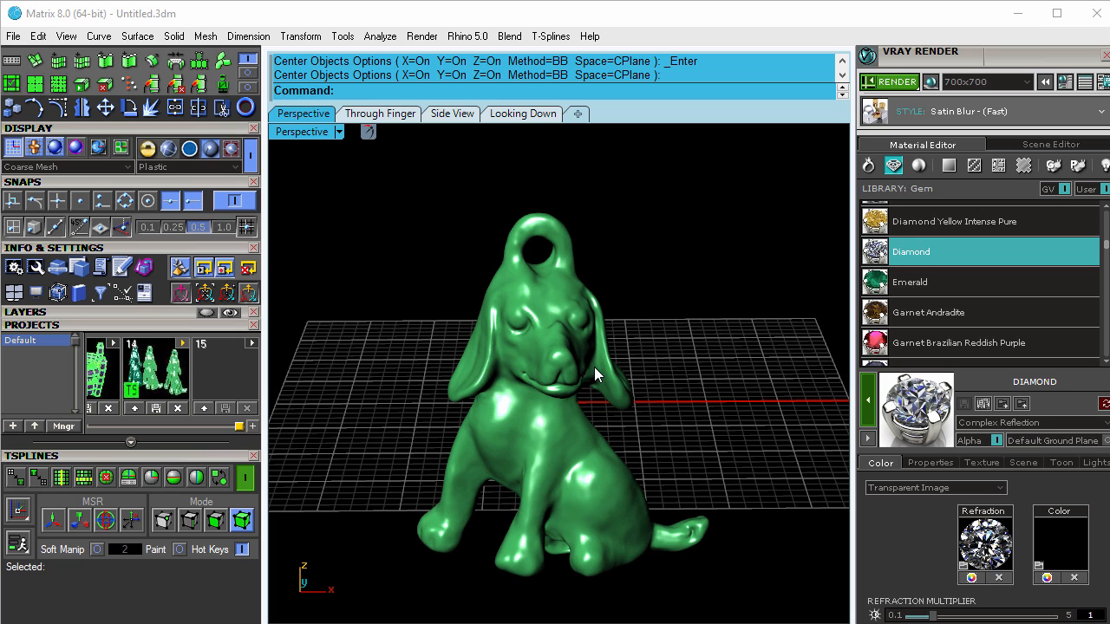
Step: Examine the imported dog's mesh flow around the head from the side and front in wireframe display
{"action": "left_click", "coordinate": [558, 307]}
{"action": "scroll", "coordinate": [538, 308], "scroll_direction": "up", "scroll_amount": 6}
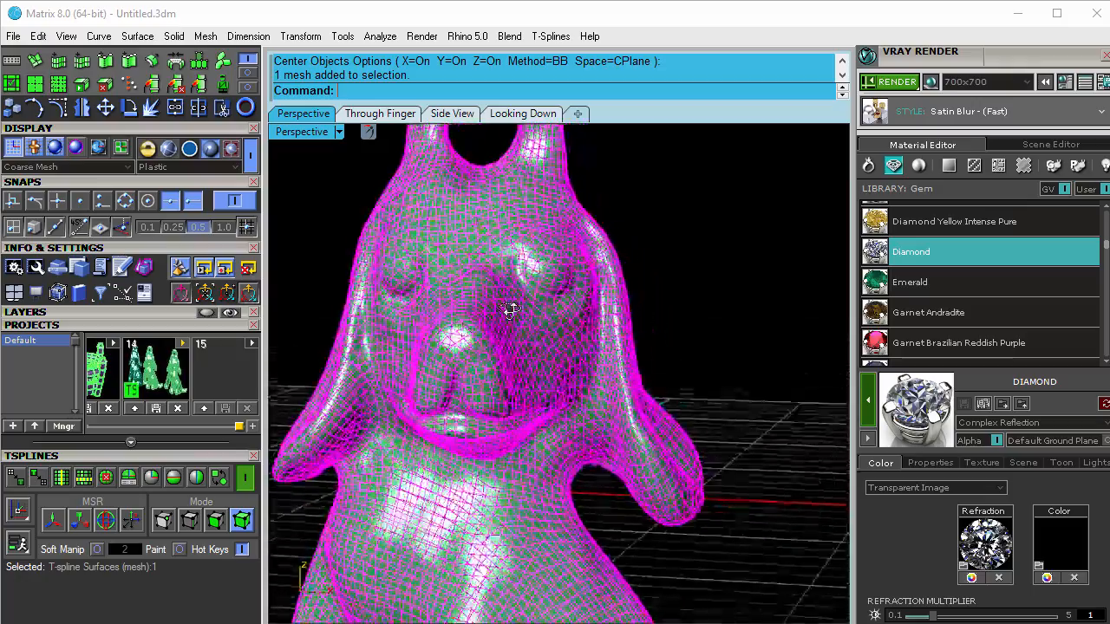
{"action": "right_click_drag", "start_coordinate": [510, 310], "coordinate": [321, 346]}
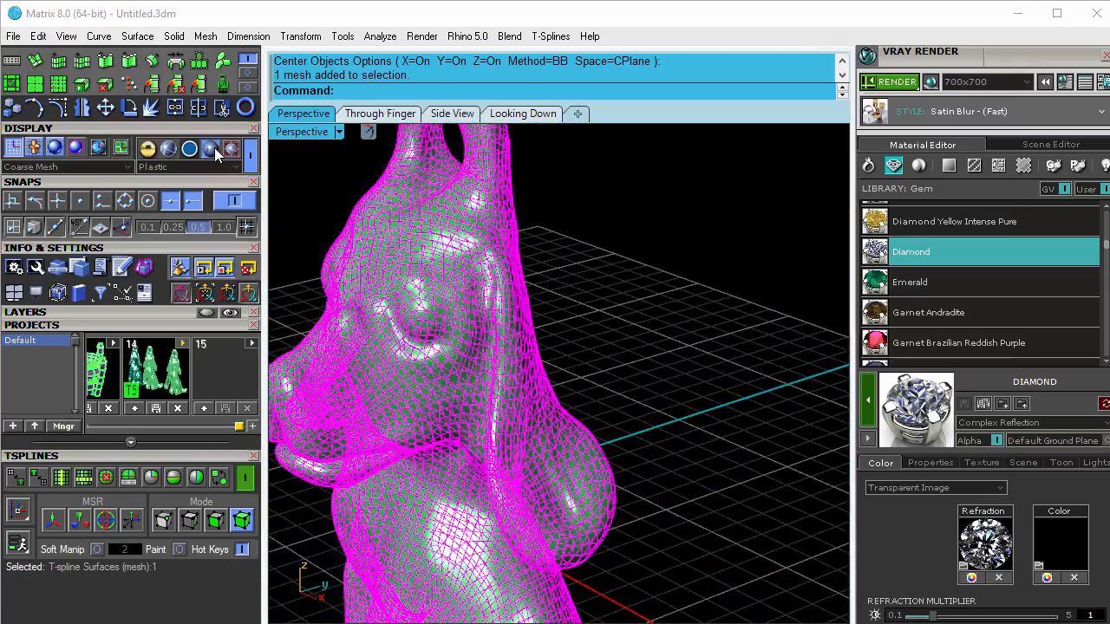
{"action": "left_click", "coordinate": [252, 158]}
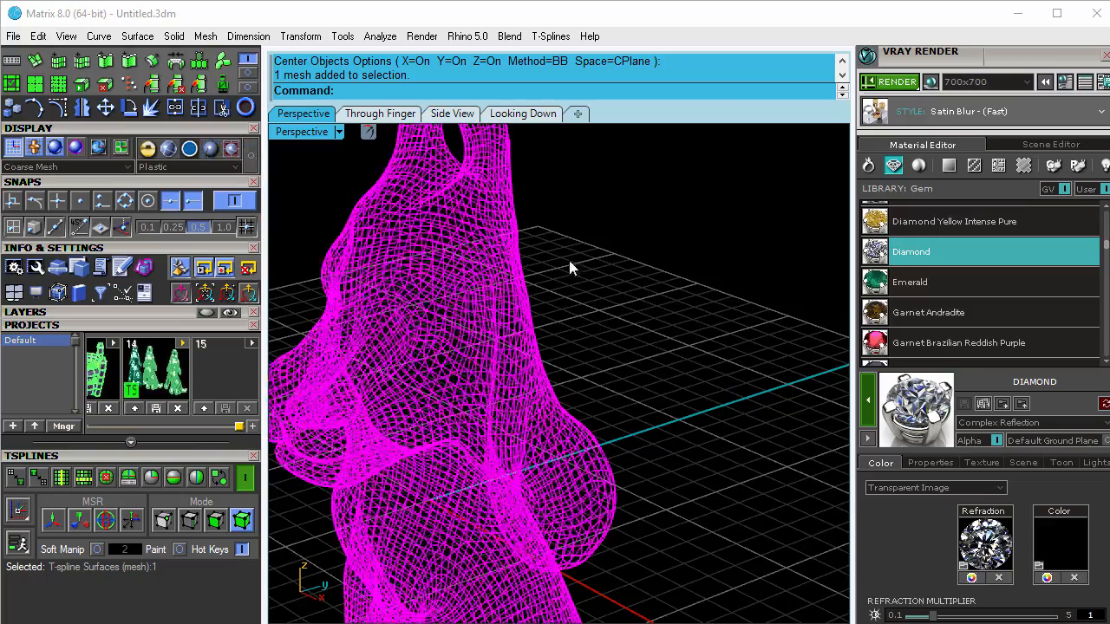
{"action": "left_click", "coordinate": [570, 268]}
{"action": "right_click_drag", "start_coordinate": [488, 329], "coordinate": [633, 269]}
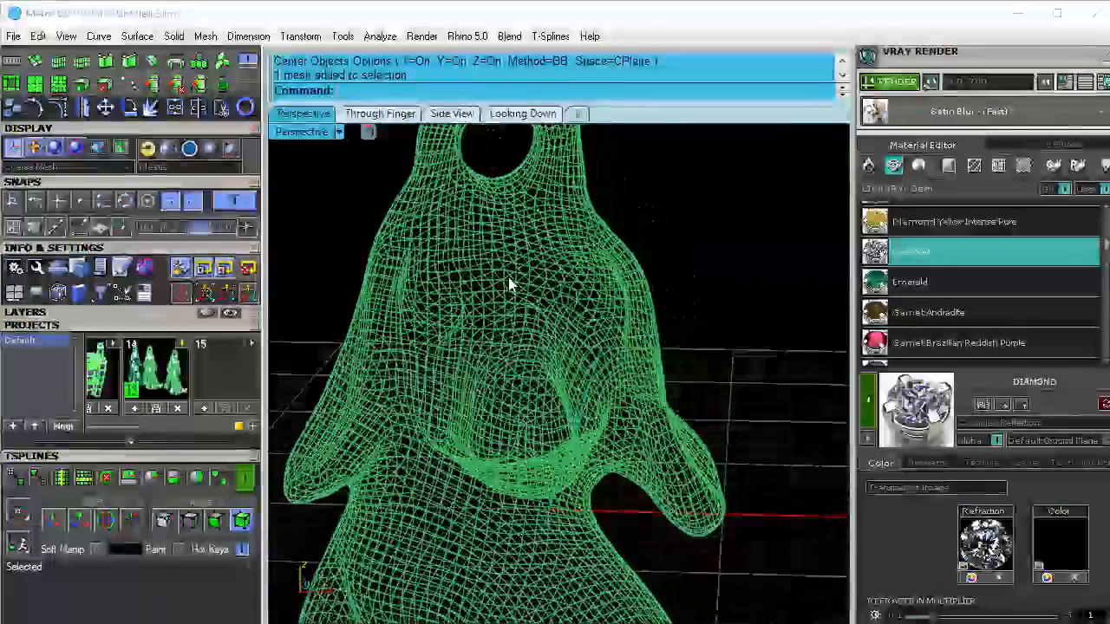
Step: Return the dog to a shaded display using the Shaded mode
{"action": "left_click", "coordinate": [509, 278]}
{"action": "left_click", "coordinate": [251, 158]}
{"action": "left_click", "coordinate": [740, 265]}
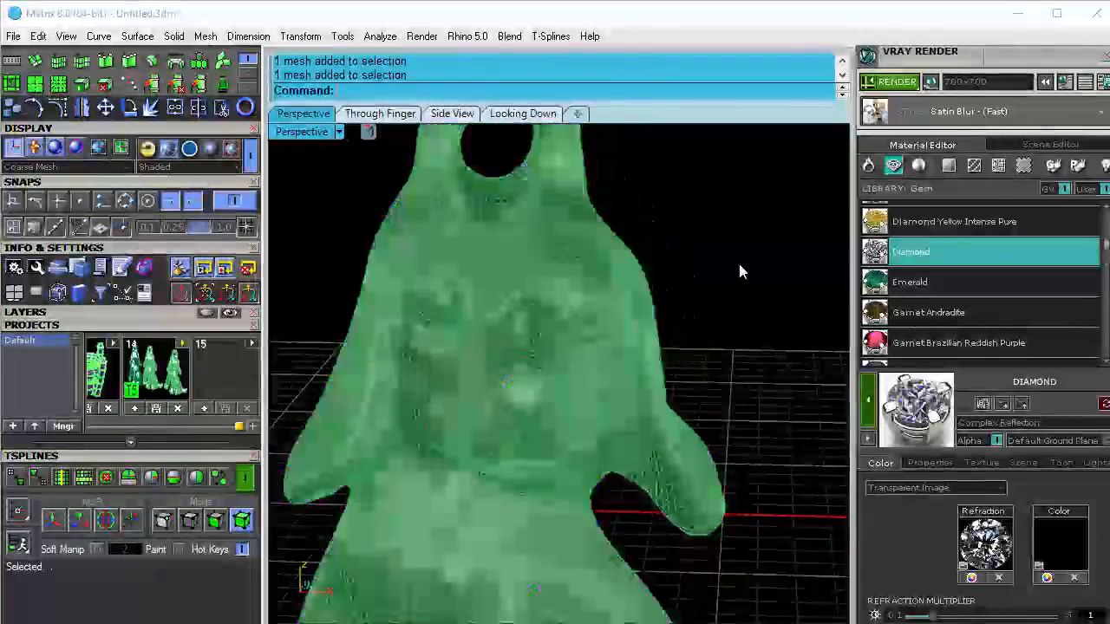
{"action": "right_click_drag", "start_coordinate": [740, 271], "coordinate": [590, 423]}
Step: Convert the T-Splines dog to a Rhino polysurface
{"action": "left_click", "coordinate": [530, 365]}
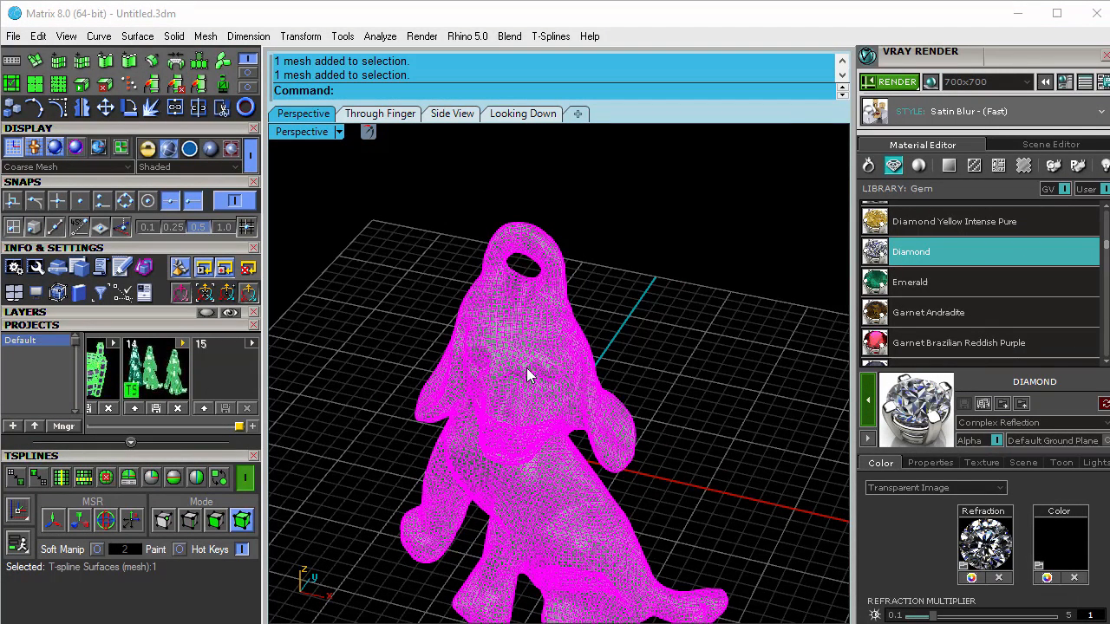
{"action": "left_click", "coordinate": [39, 478]}
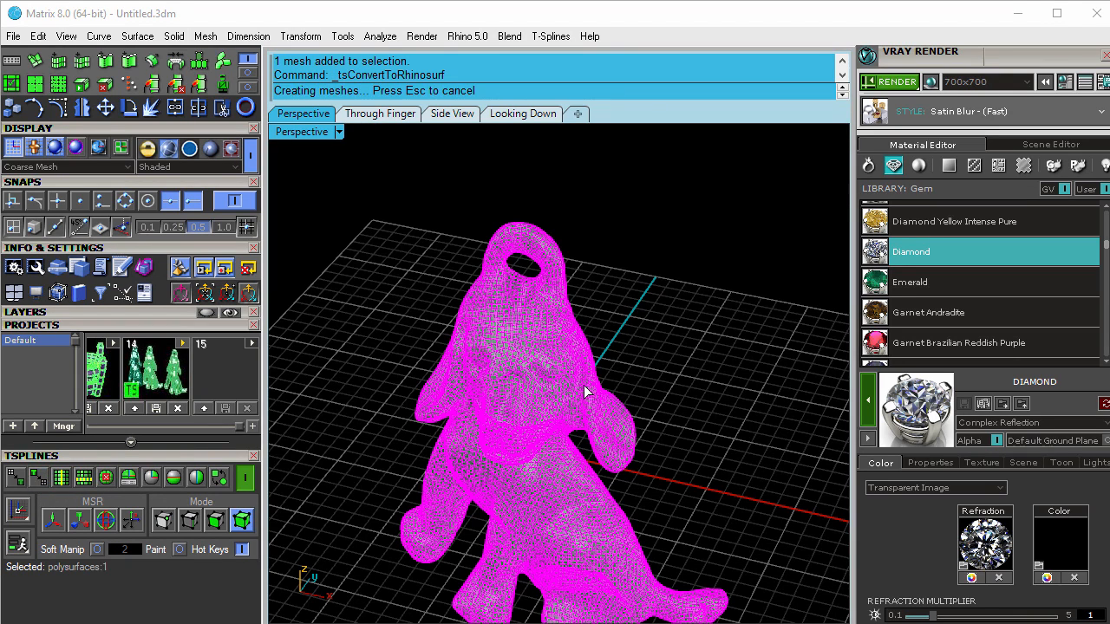
{"action": "left_click", "coordinate": [644, 330]}
{"action": "right_click_drag", "start_coordinate": [560, 406], "coordinate": [578, 329]}
Step: Check the dog polysurface's object information for validity, closure and surface count
{"action": "left_click", "coordinate": [577, 321]}
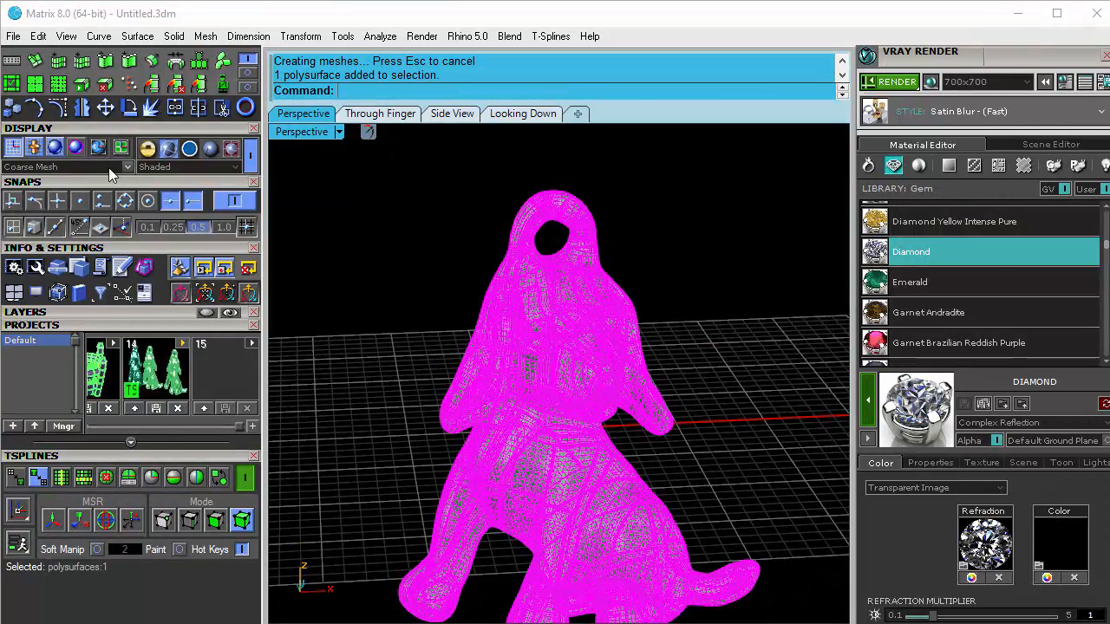
{"action": "scroll", "coordinate": [59, 181], "scroll_direction": "up", "scroll_amount": 2}
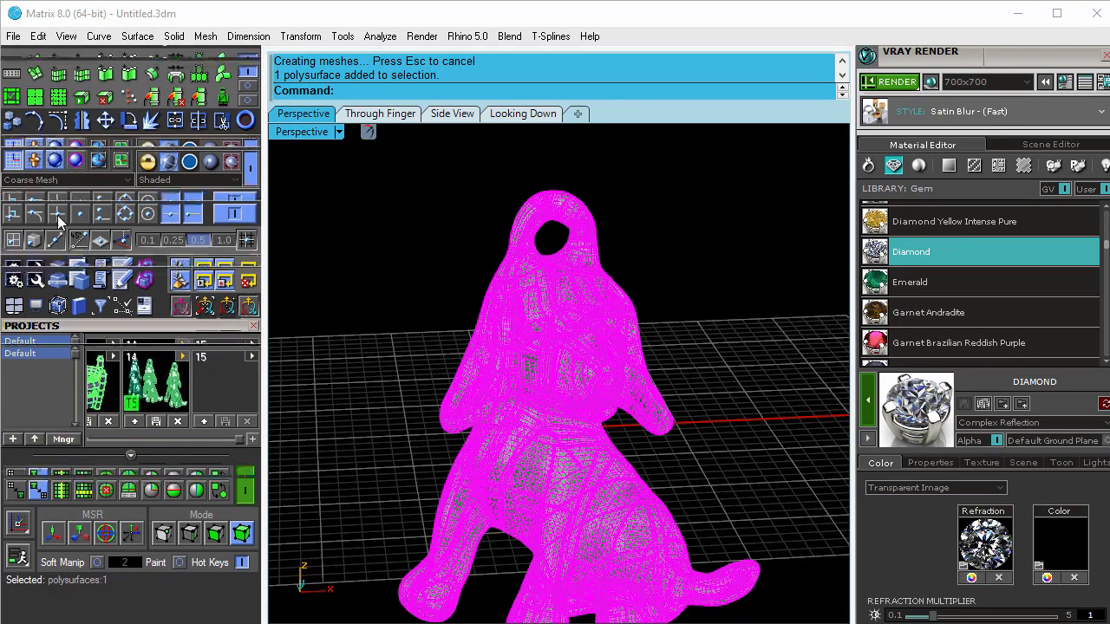
{"action": "scroll", "coordinate": [70, 286], "scroll_direction": "up", "scroll_amount": 1}
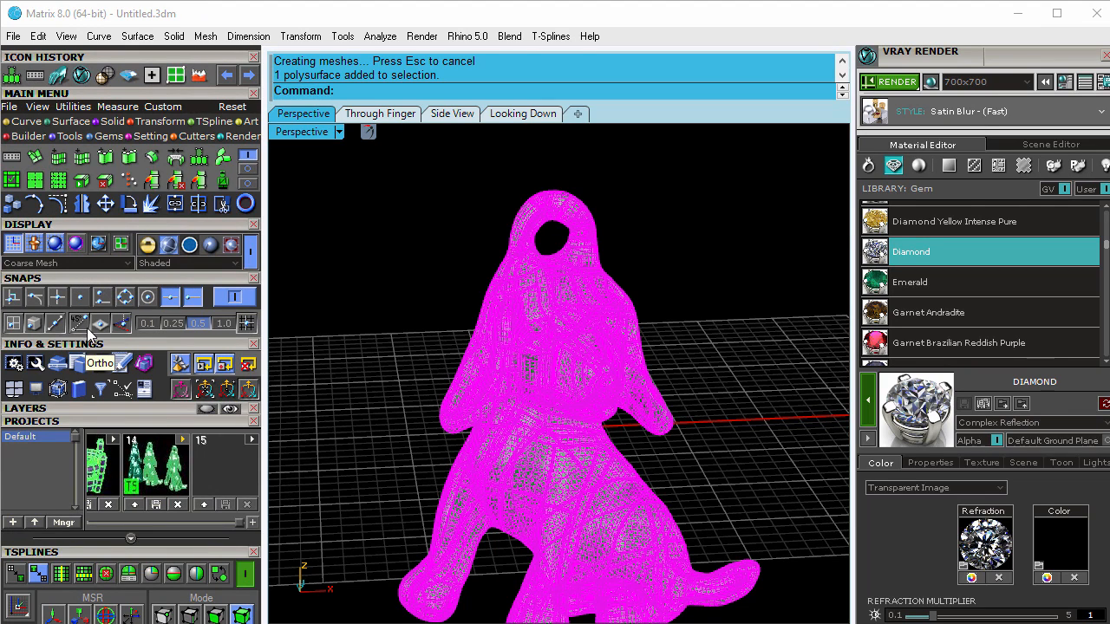
{"action": "left_click", "coordinate": [78, 366]}
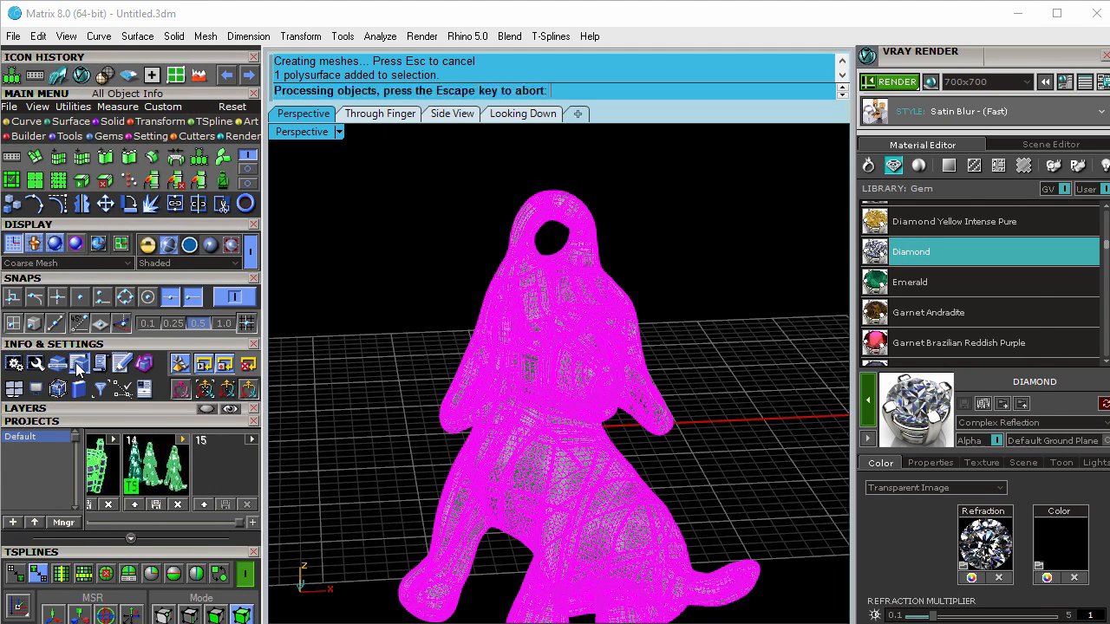
{"action": "left_click_drag", "start_coordinate": [735, 301], "coordinate": [538, 162]}
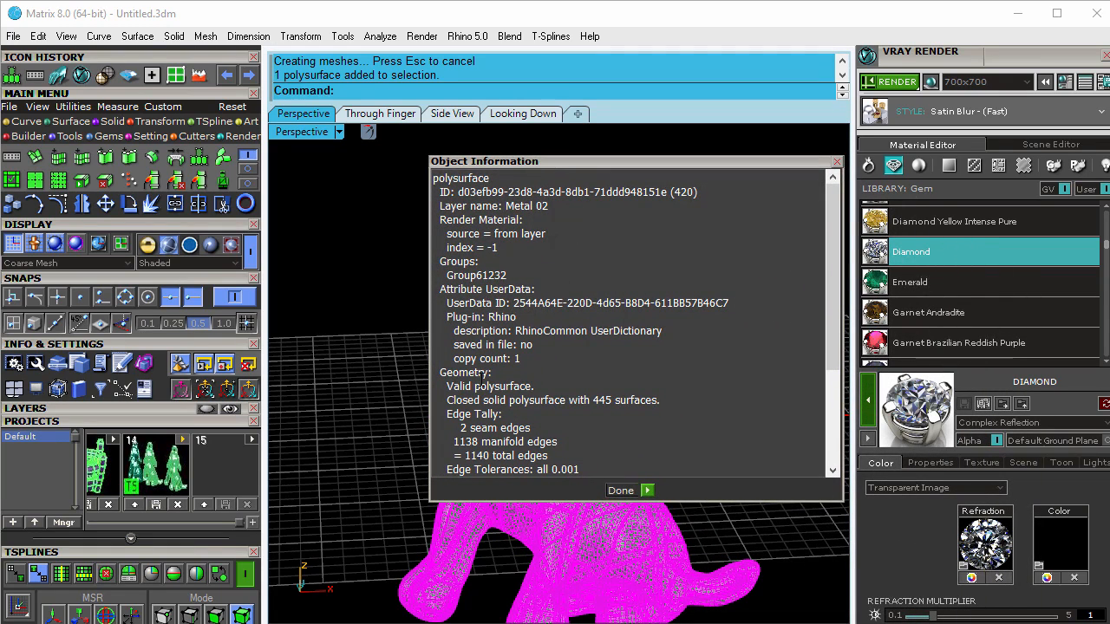
{"action": "left_click", "coordinate": [649, 492]}
{"action": "left_click", "coordinate": [708, 308]}
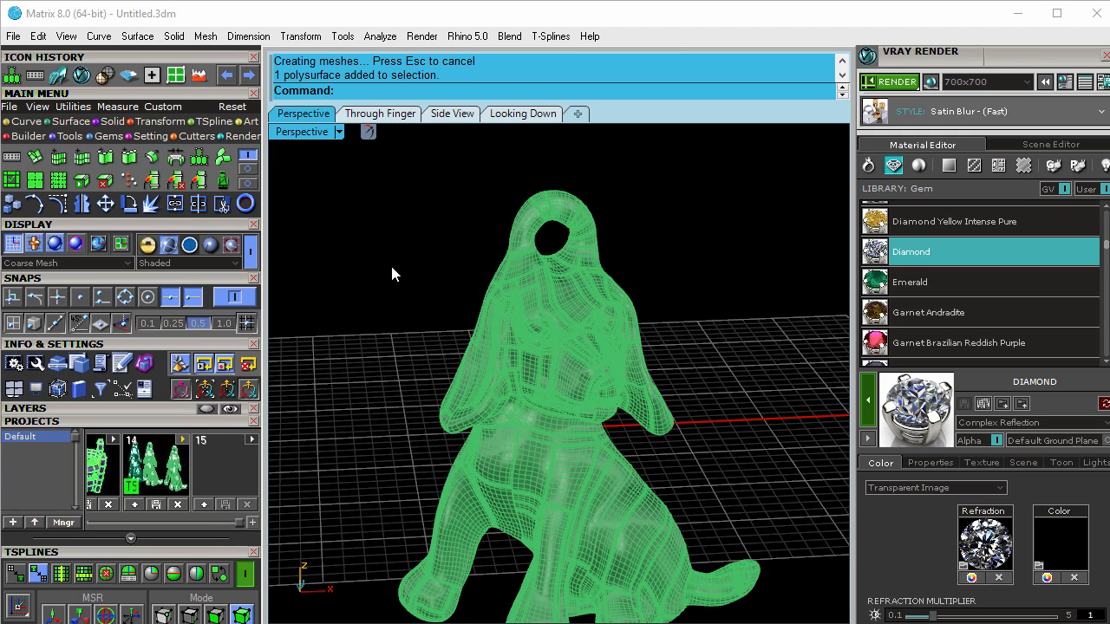
Step: Hide the isocurves on the dog polysurface and put away the T-Splines tools to reach the Gem Loader
{"action": "left_click", "coordinate": [212, 248]}
{"action": "mouse_move", "coordinate": [483, 314]}
{"action": "right_mouse_down"}
{"action": "mouse_move", "coordinate": [399, 309]}
{"action": "mouse_move", "coordinate": [396, 339]}
{"action": "mouse_move", "coordinate": [426, 347]}
{"action": "right_mouse_up"}
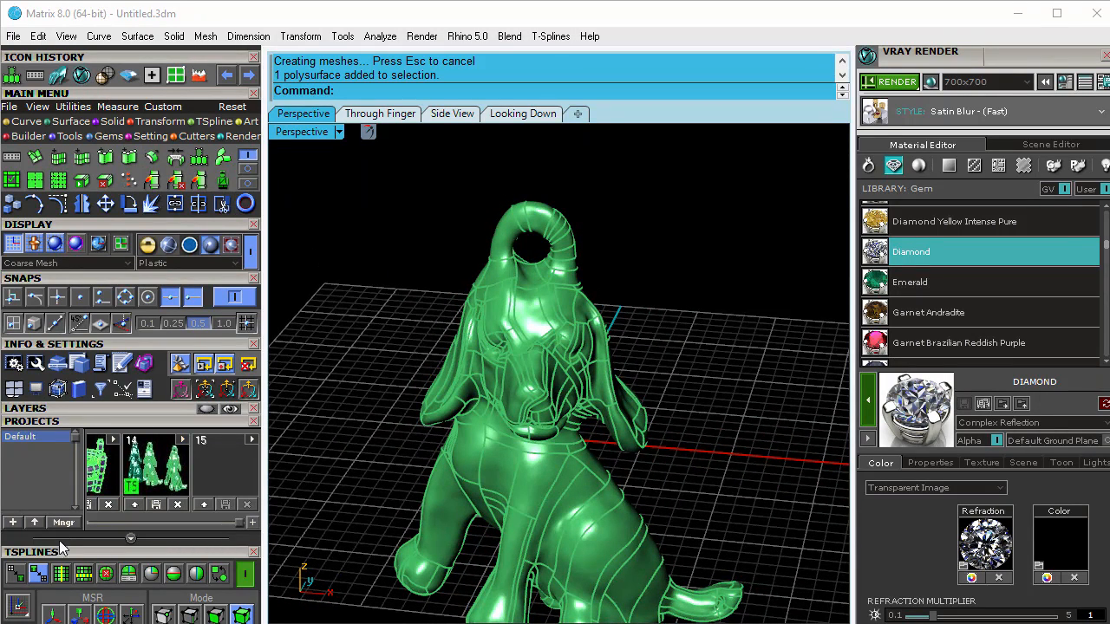
{"action": "scroll", "coordinate": [54, 525], "scroll_direction": "down", "scroll_amount": 3}
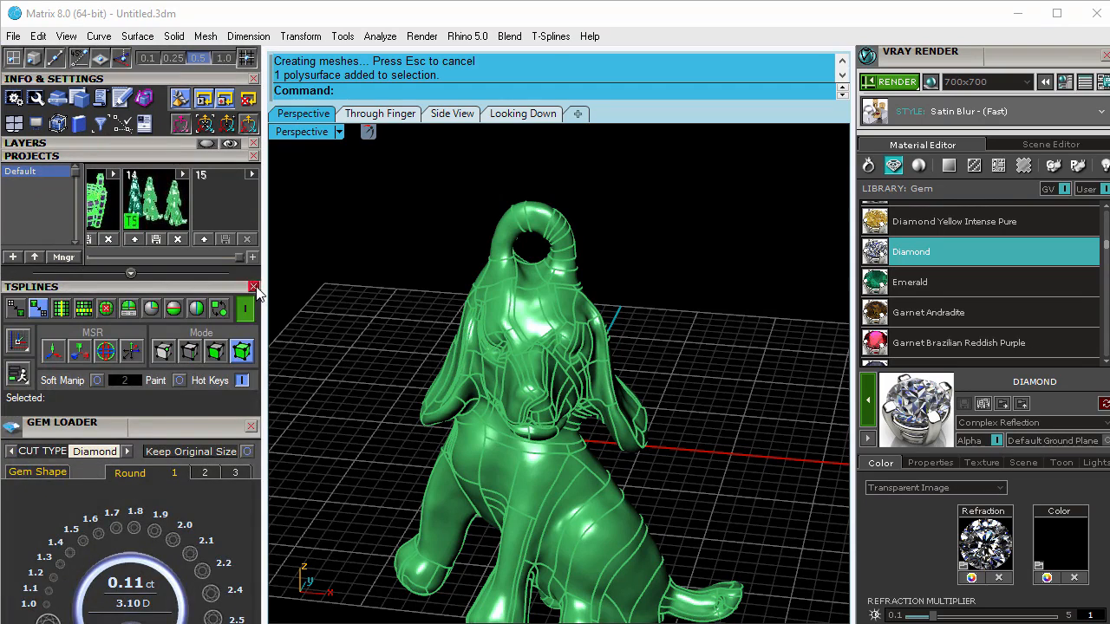
{"action": "left_click", "coordinate": [254, 287]}
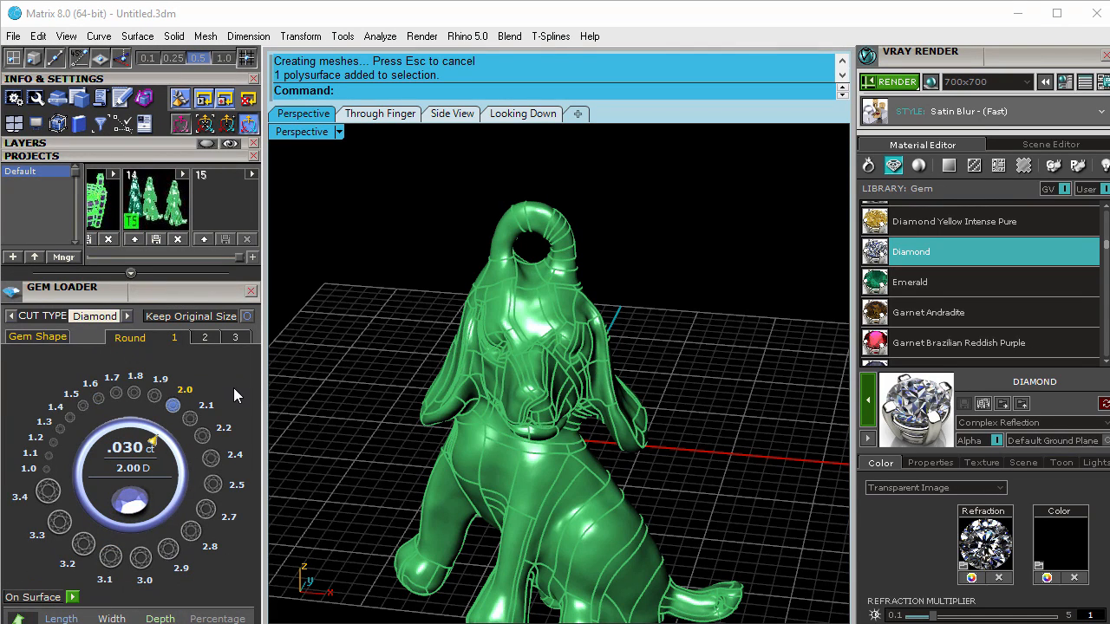
Step: Load a 1.5 mm round diamond and start placing it with Gem On Surface, using the dog polysurface as the target
{"action": "left_click", "coordinate": [83, 404]}
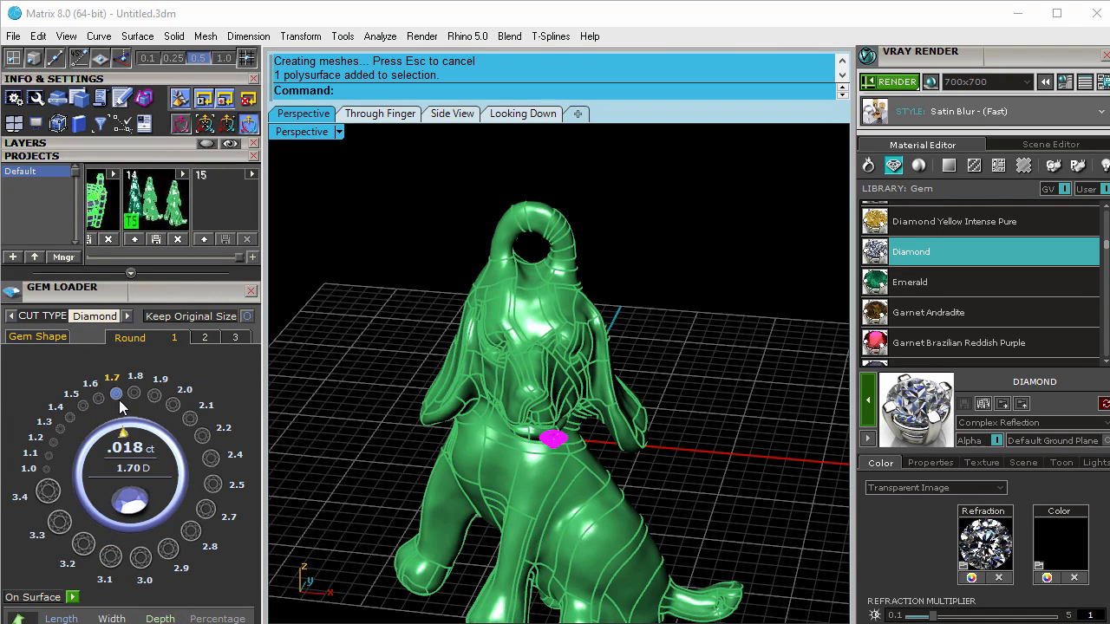
{"action": "left_click", "coordinate": [73, 597]}
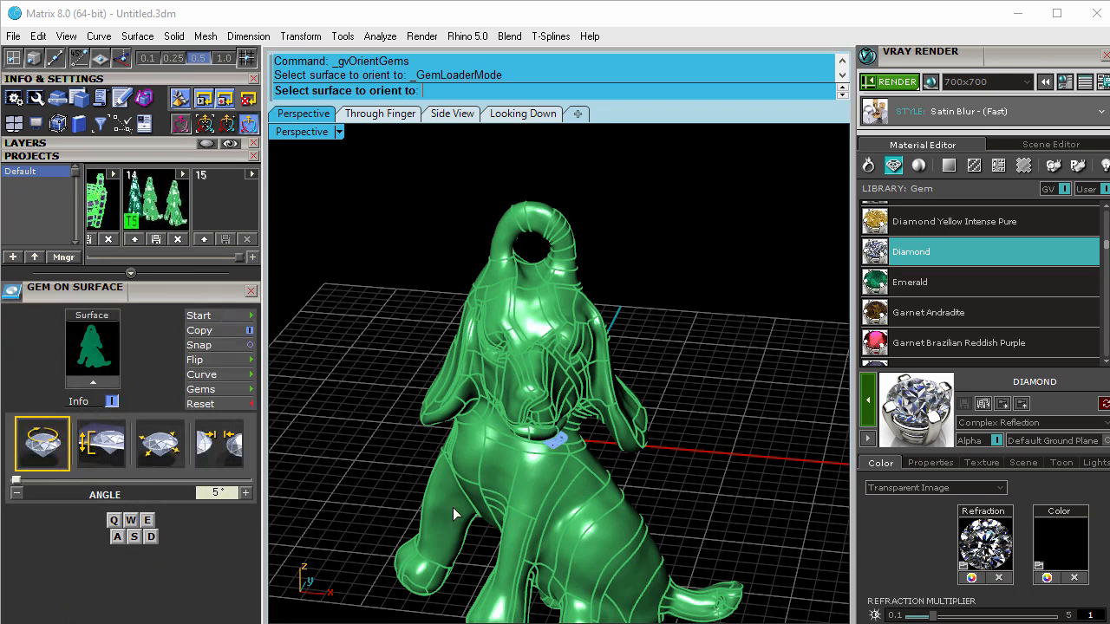
{"action": "left_click", "coordinate": [495, 432]}
{"action": "scroll", "coordinate": [492, 435], "scroll_direction": "up", "scroll_amount": 6}
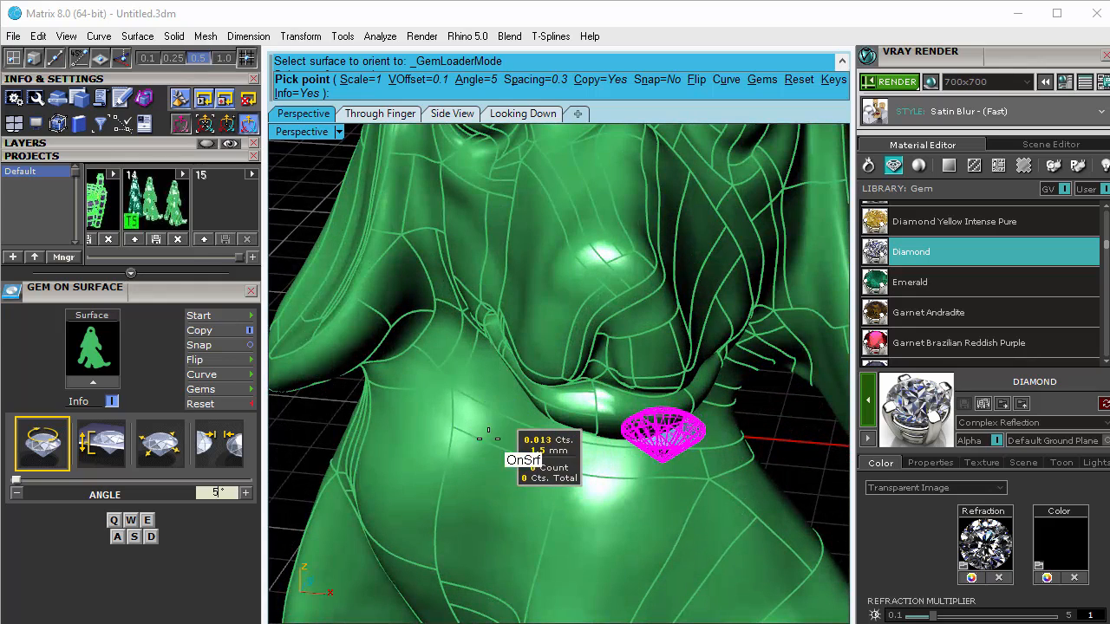
{"action": "left_click", "coordinate": [299, 291]}
{"action": "left_click_drag", "start_coordinate": [51, 142], "coordinate": [56, 209]}
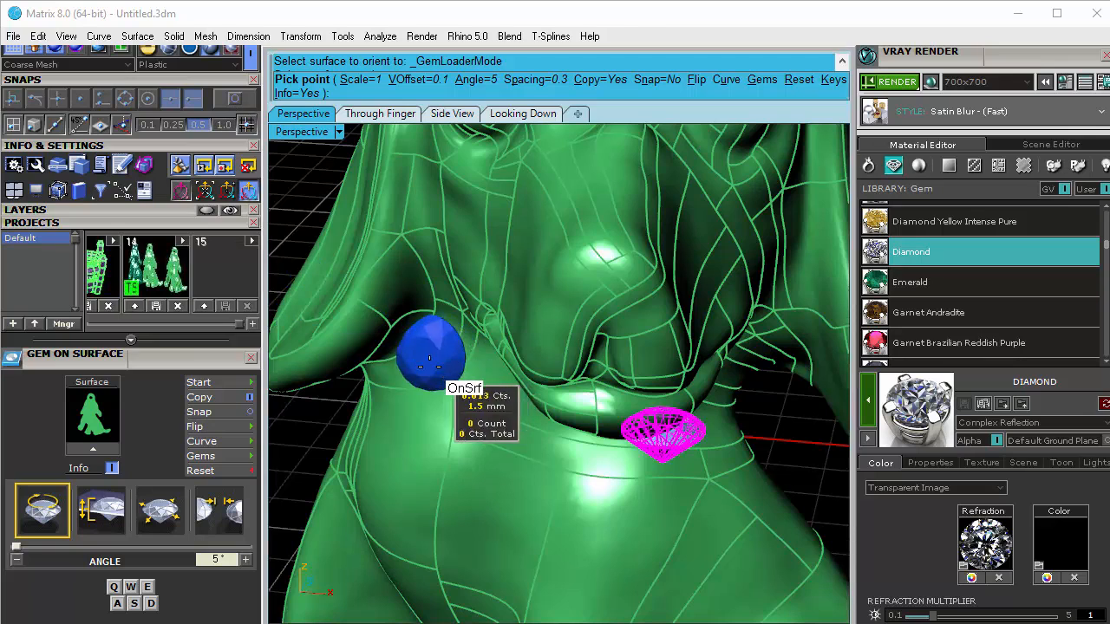
Step: Place eight 1.5 mm diamonds close together across the dog's chest below the collar, then end the placement
{"action": "left_click", "coordinate": [518, 442]}
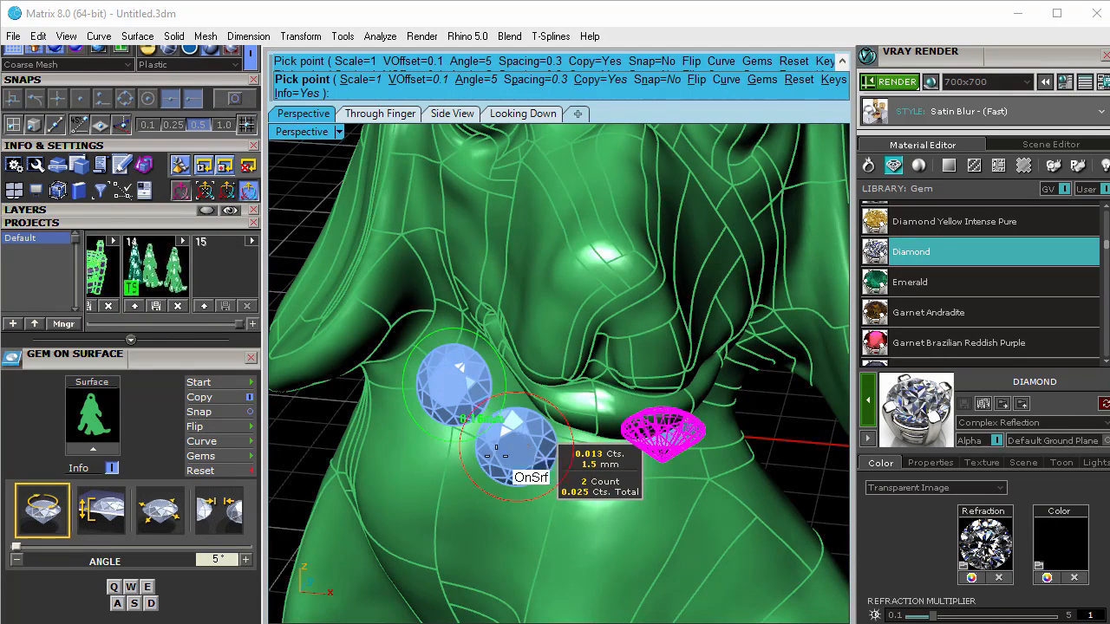
{"action": "left_click", "coordinate": [436, 469]}
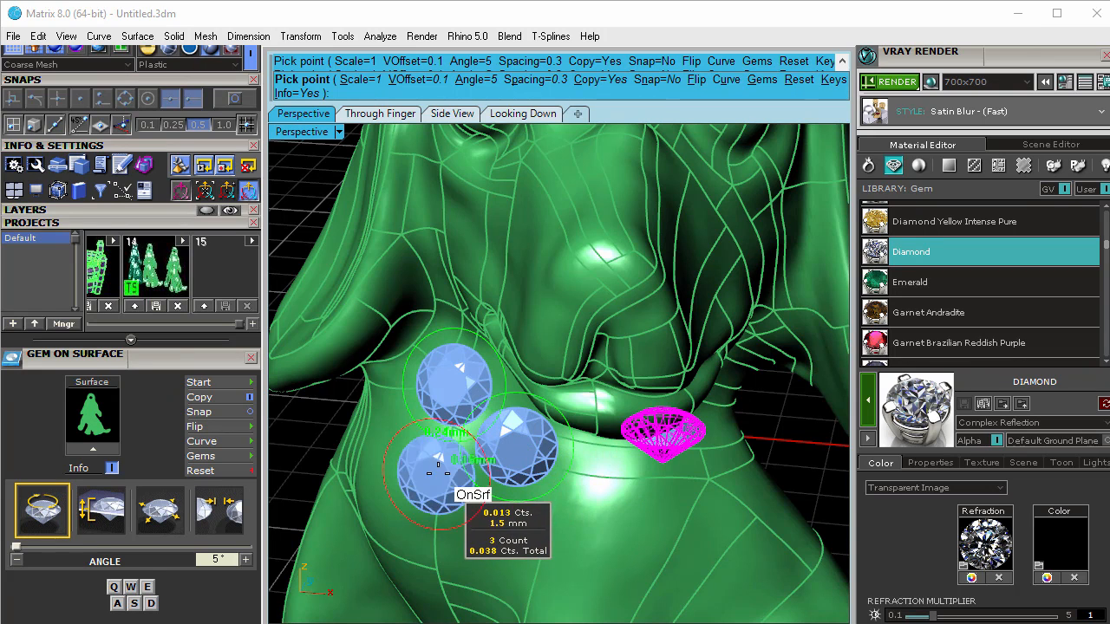
{"action": "left_click", "coordinate": [604, 475]}
{"action": "left_click", "coordinate": [548, 529]}
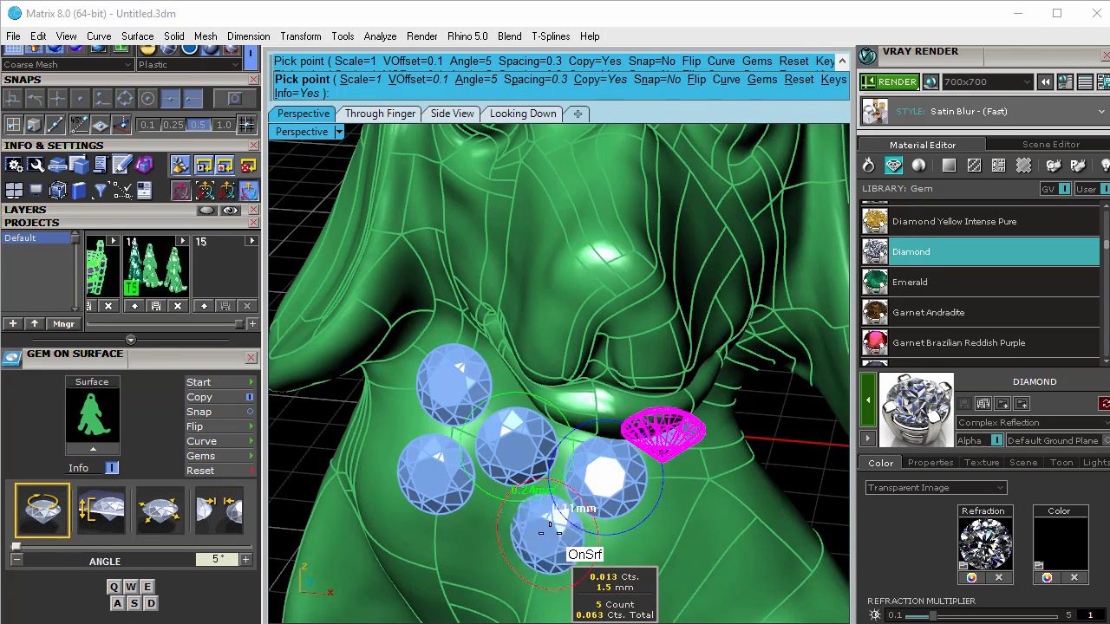
{"action": "left_click", "coordinate": [469, 545]}
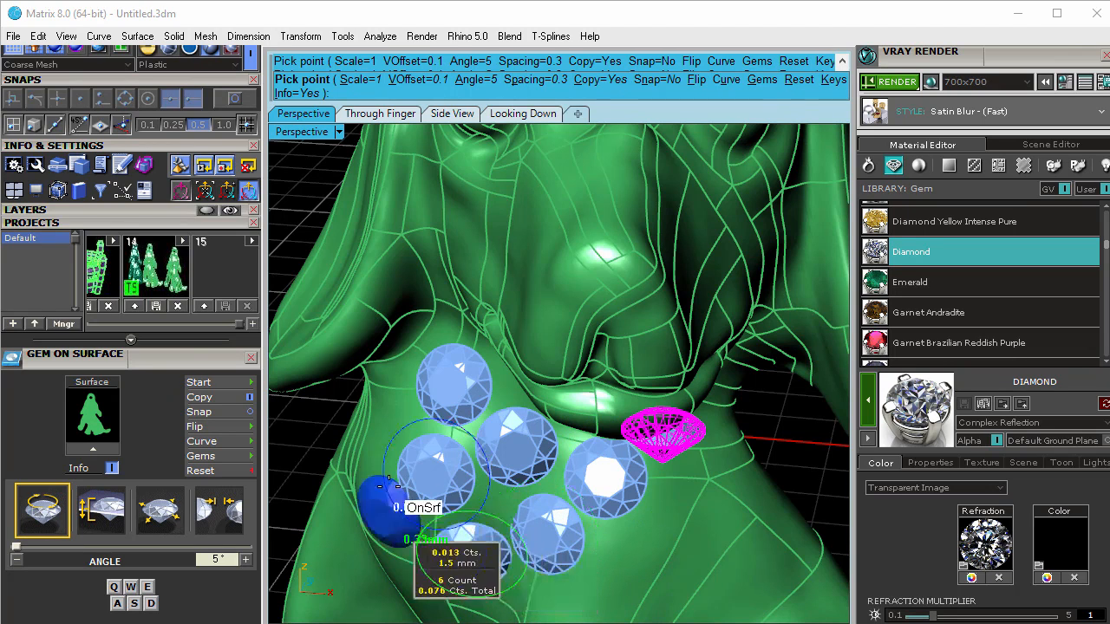
{"action": "left_click", "coordinate": [389, 408]}
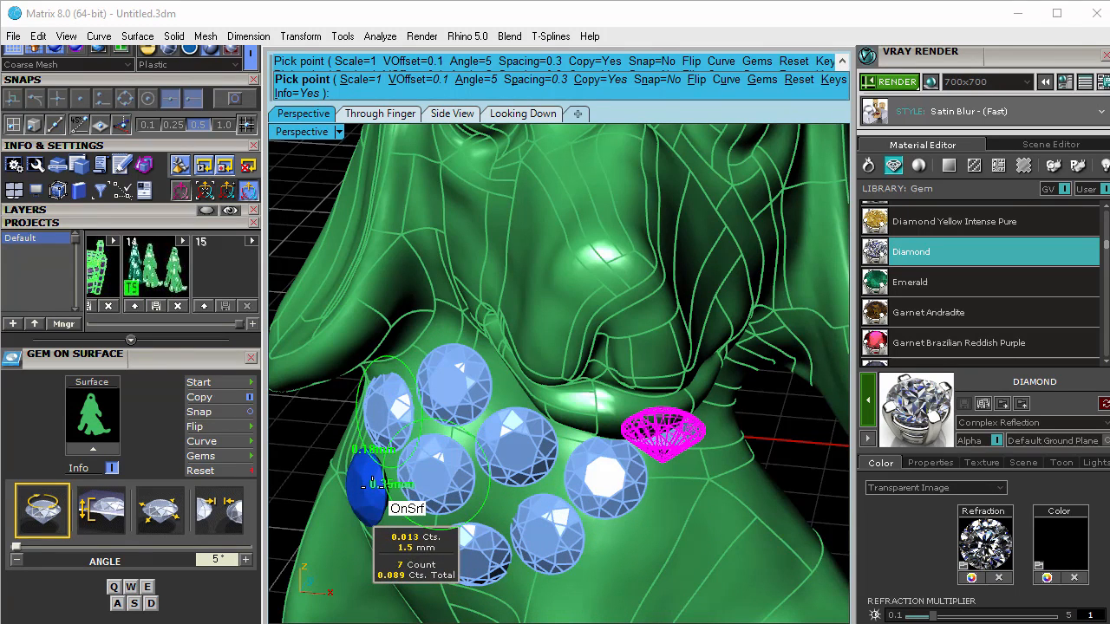
{"action": "left_click", "coordinate": [364, 482]}
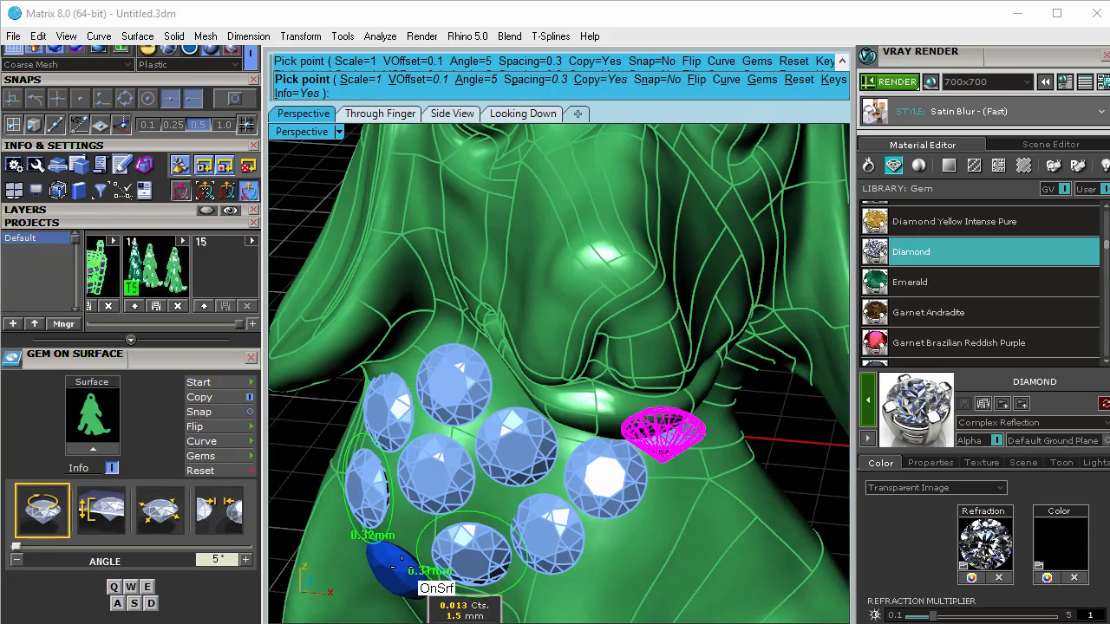
{"action": "scroll", "coordinate": [446, 520], "scroll_direction": "down", "scroll_amount": 5}
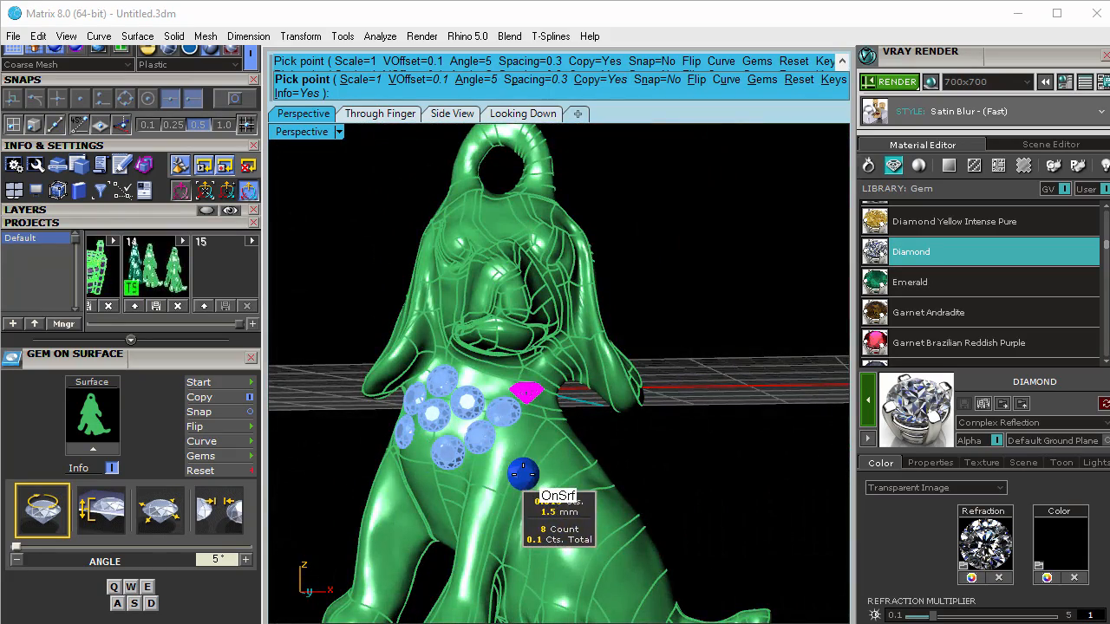
{"action": "scroll", "coordinate": [485, 464], "scroll_direction": "up", "scroll_amount": 3}
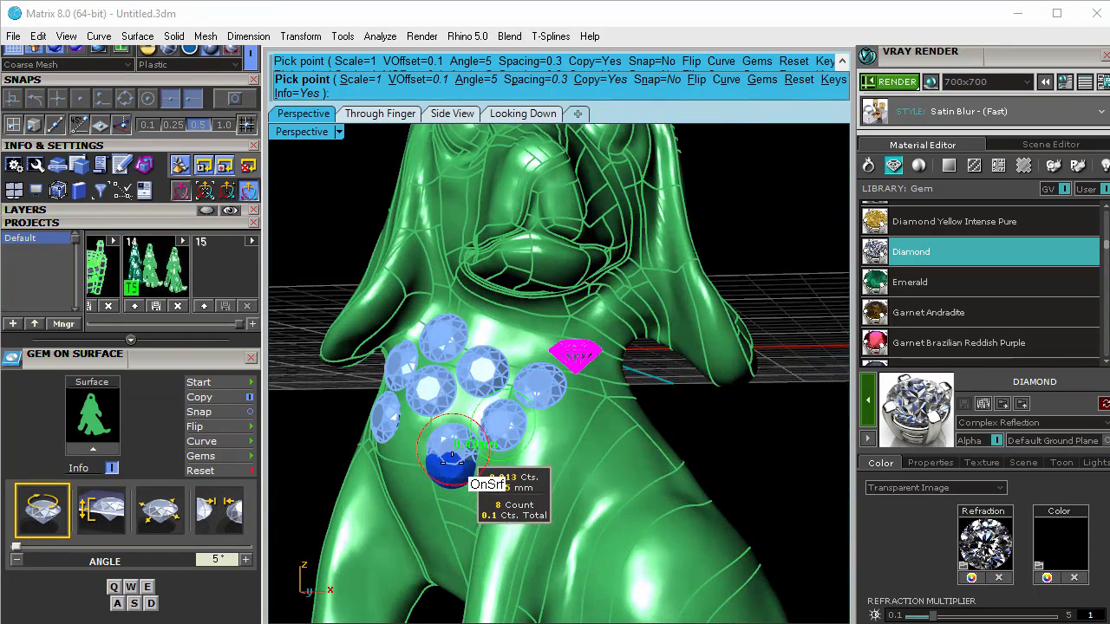
{"action": "right_click", "coordinate": [453, 461]}
Step: Delete the lowest diamond on the chest and the original loaded diamond left beside the neck
{"action": "left_click", "coordinate": [455, 450]}
{"action": "key", "text": "Delete"}
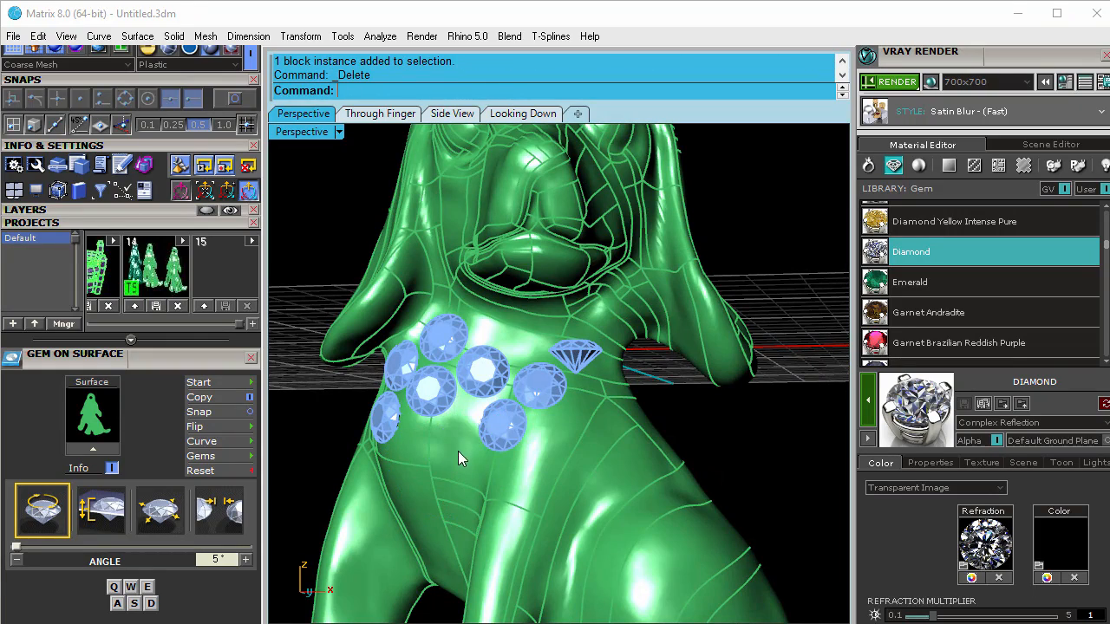
{"action": "right_click_drag", "start_coordinate": [570, 404], "coordinate": [505, 435]}
{"action": "left_click", "coordinate": [524, 404]}
{"action": "key", "text": "Delete"}
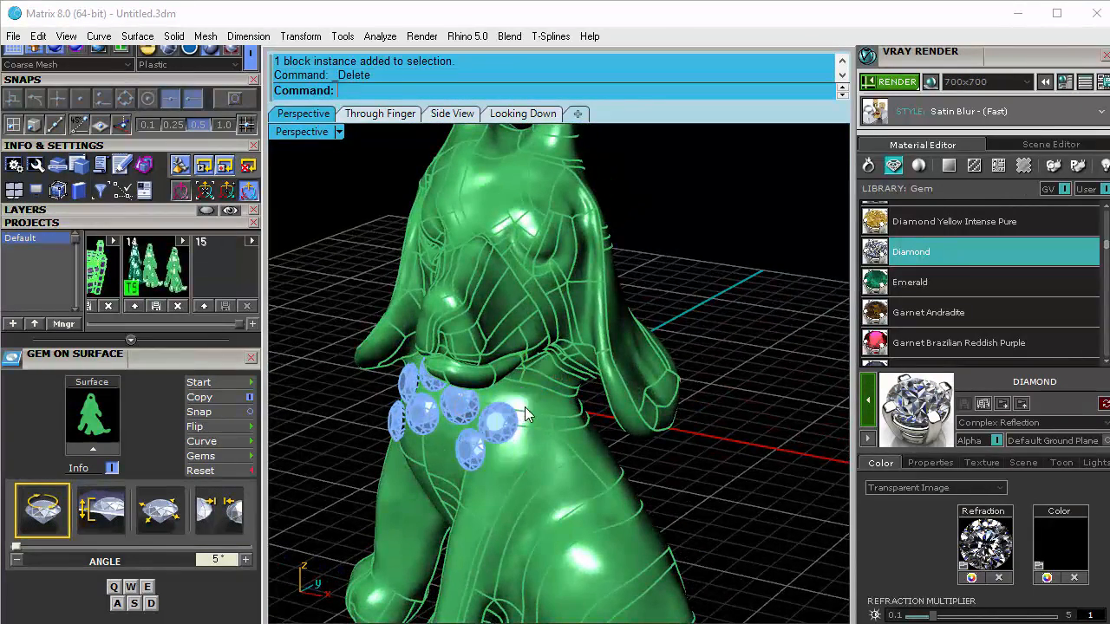
{"action": "right_click_drag", "start_coordinate": [497, 374], "coordinate": [496, 469]}
{"action": "right_click_drag", "start_coordinate": [540, 412], "coordinate": [532, 390]}
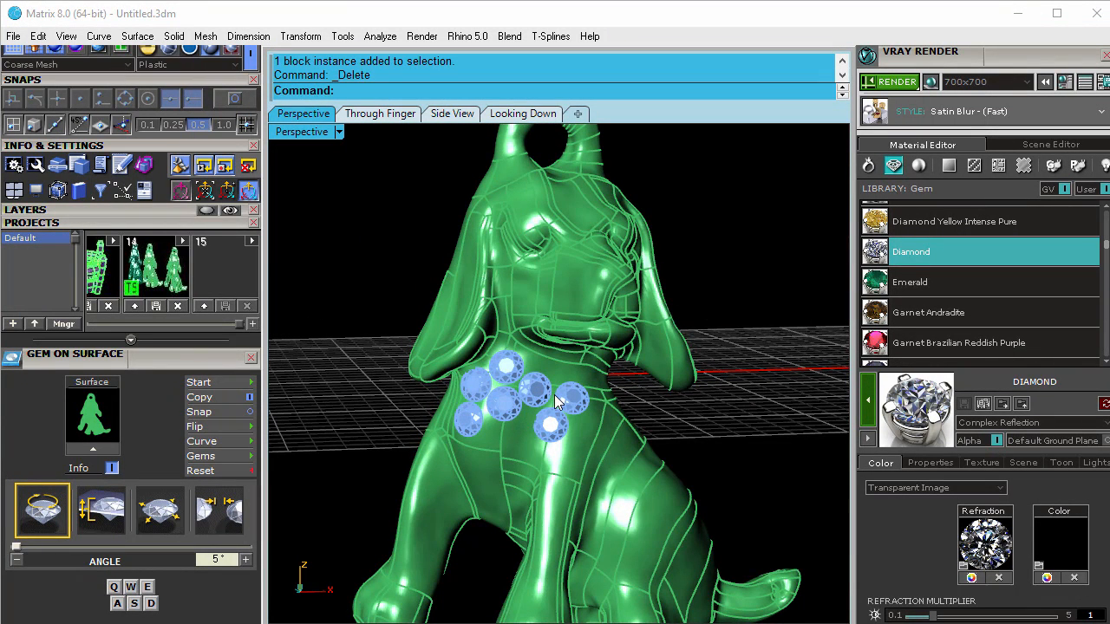
{"action": "scroll", "coordinate": [554, 397], "scroll_direction": "down", "scroll_amount": 2}
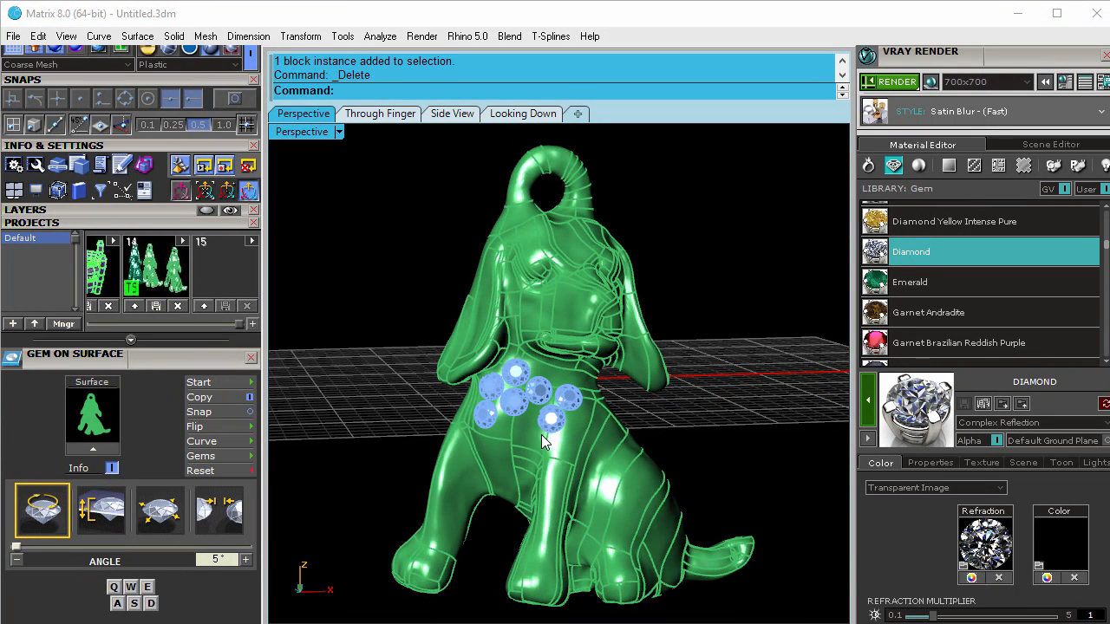
{"action": "right_click_drag", "start_coordinate": [559, 424], "coordinate": [514, 468]}
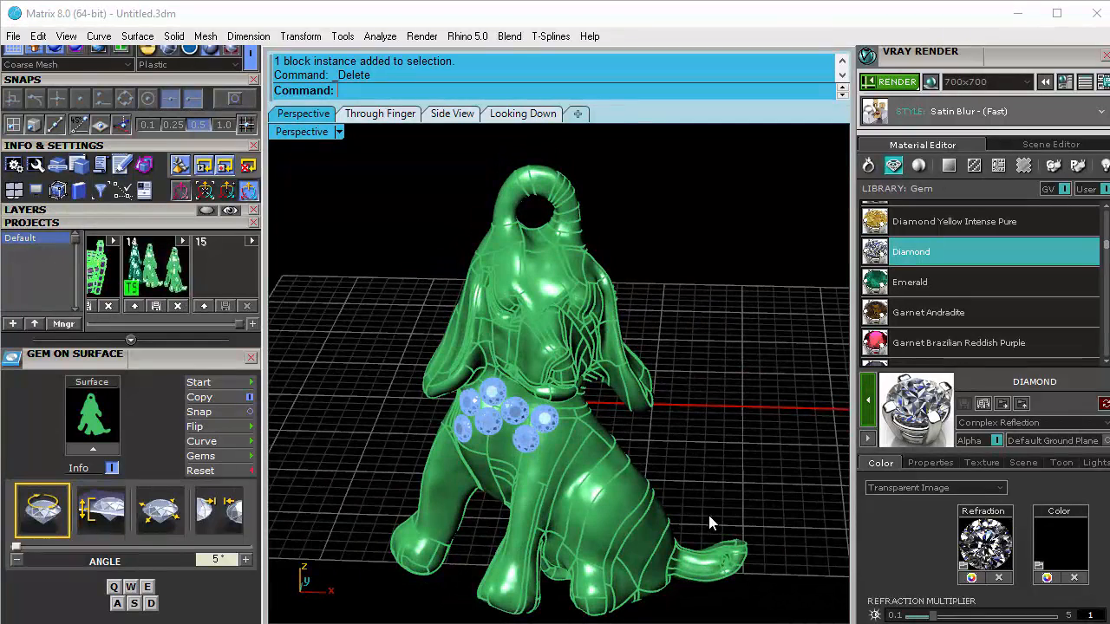